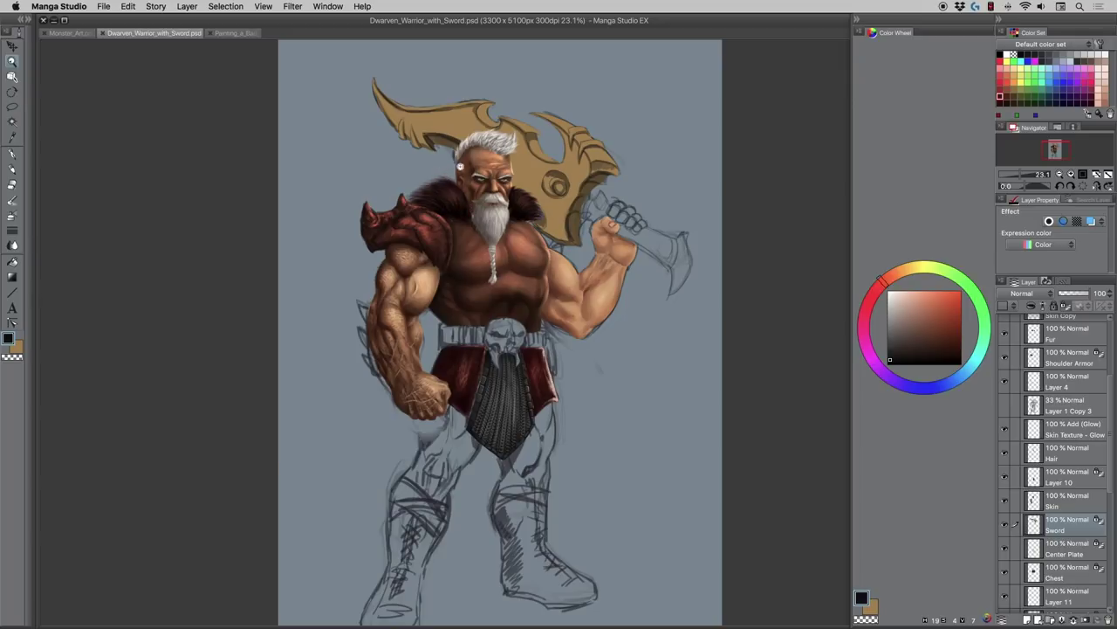
- Review the bad guy's head tutorial and Monster_Art.psd, and return to Dwarven_Warrior_with_Sword.psd
scroll(442, 192, up, 3)
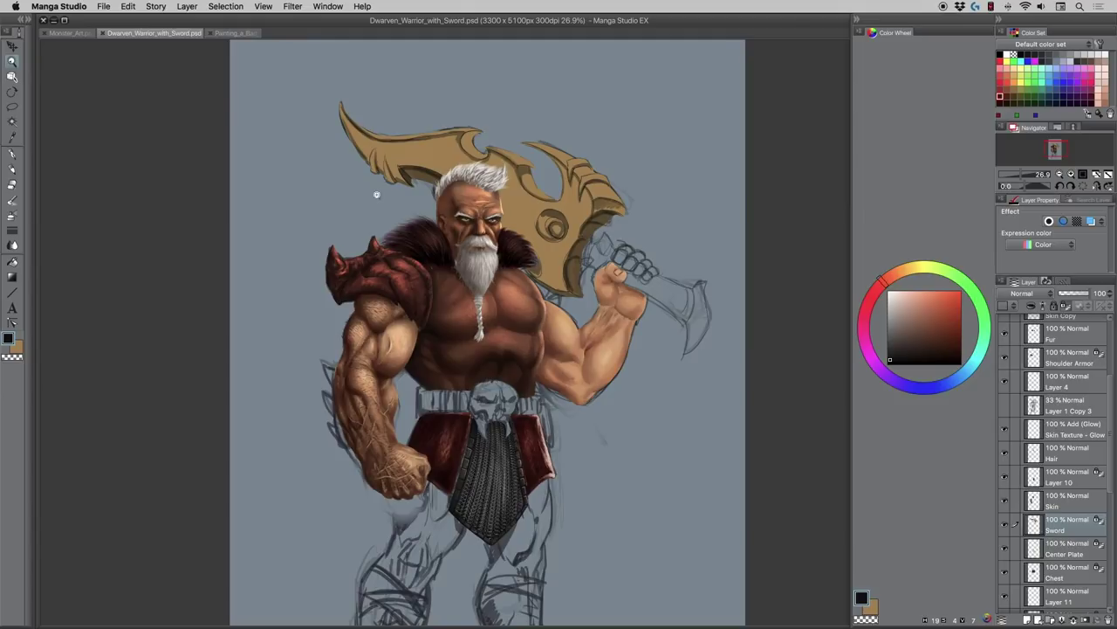
click(234, 34)
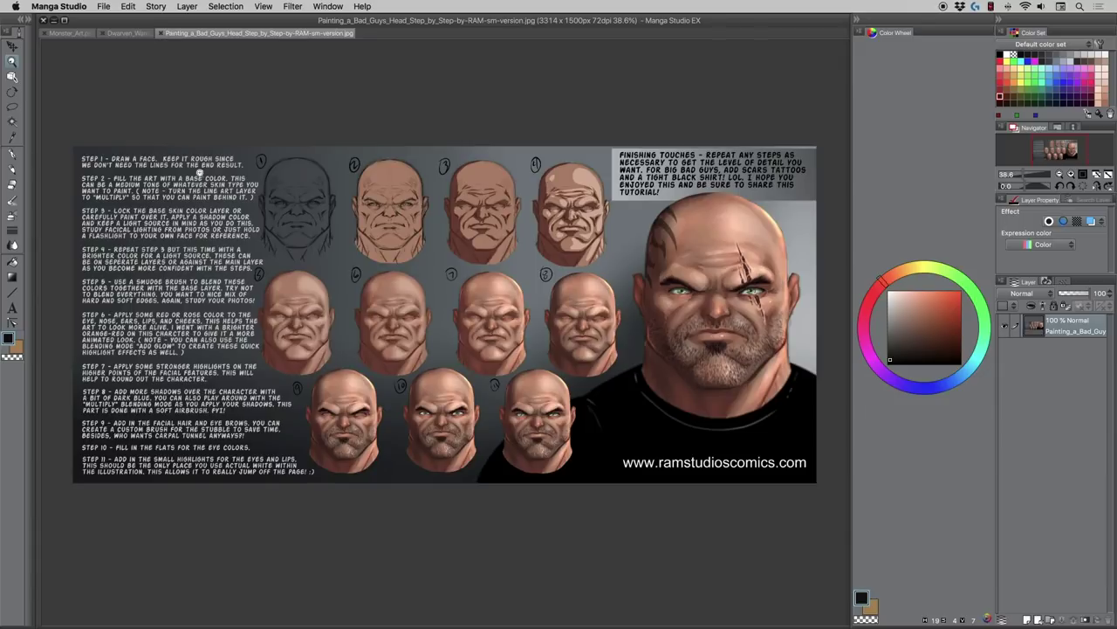
click(129, 33)
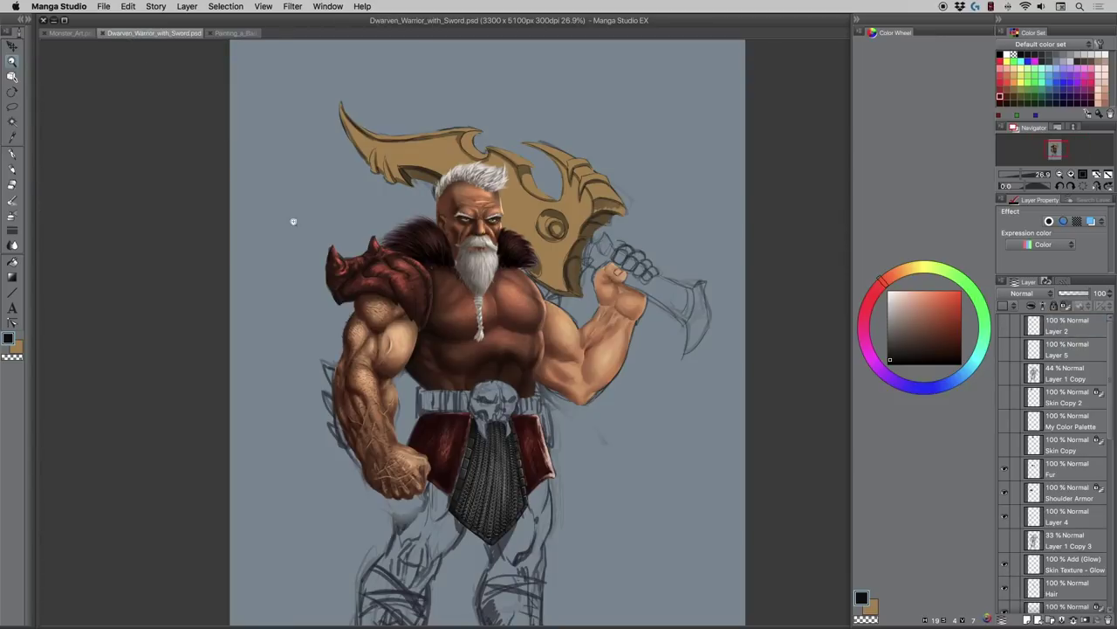
click(75, 35)
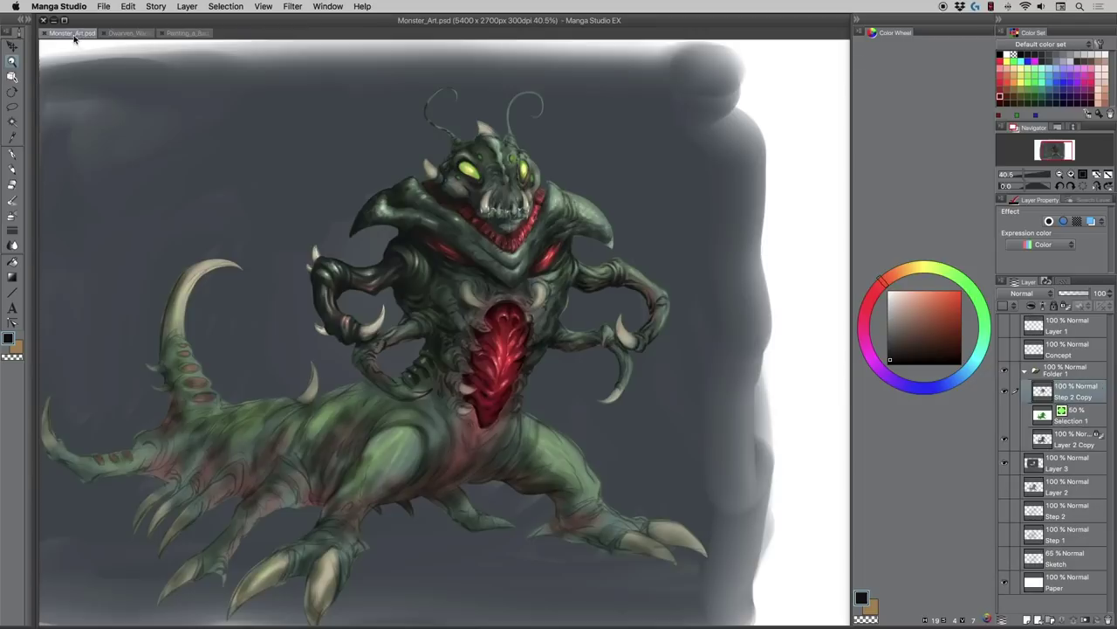
click(134, 35)
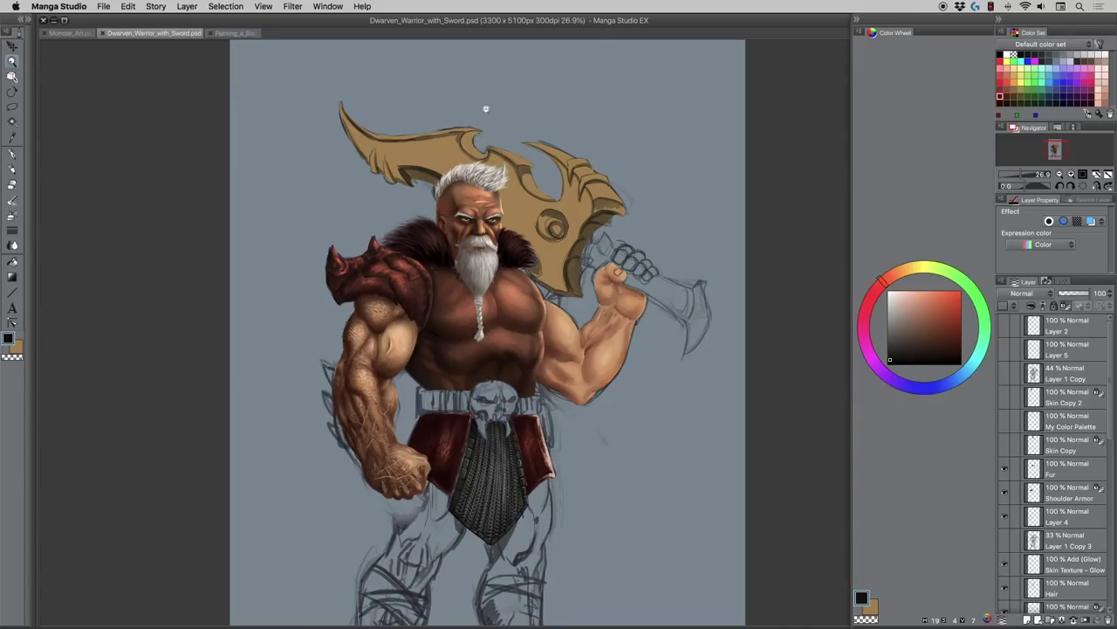
- Inspect the sword's base color against the line sketch by hiding the Sword layer and showing it again
drag(488, 106, 502, 110)
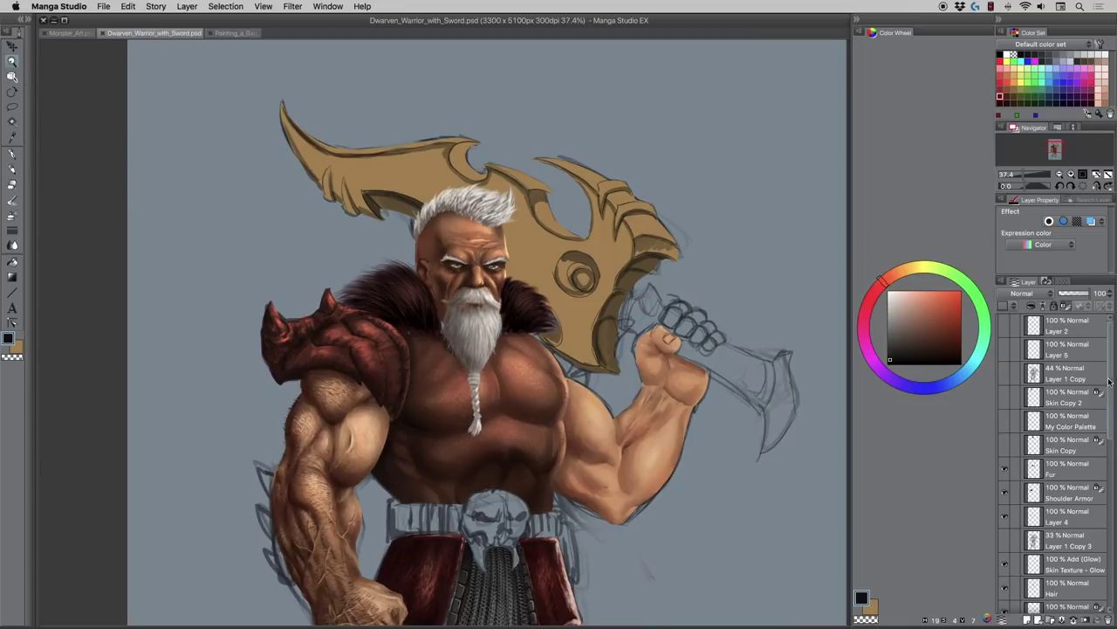
drag(1109, 383, 1111, 428)
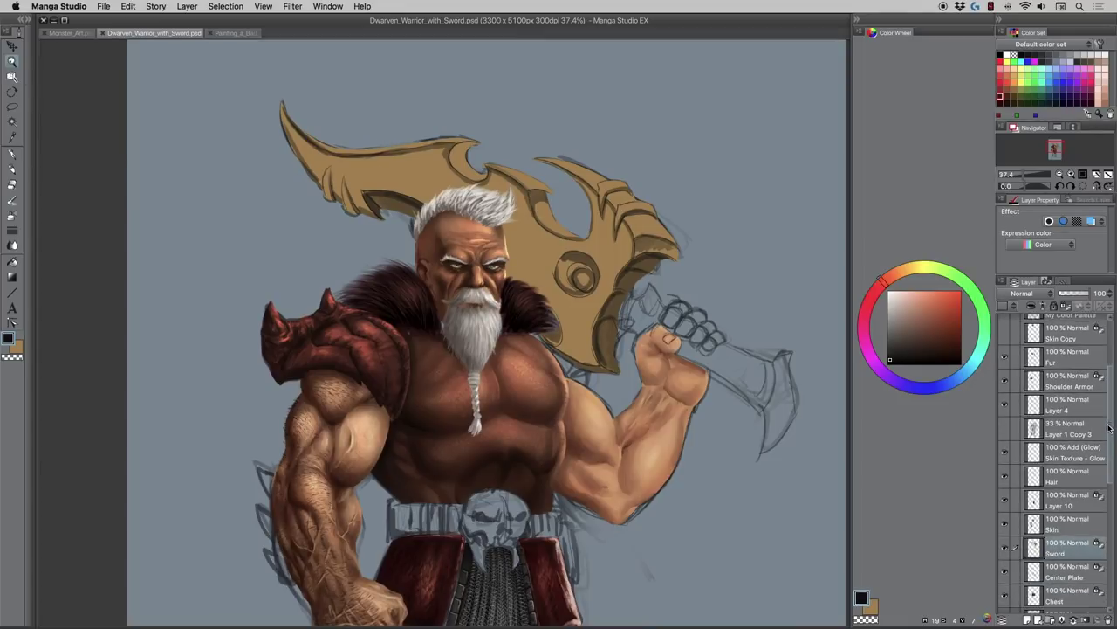
click(1005, 546)
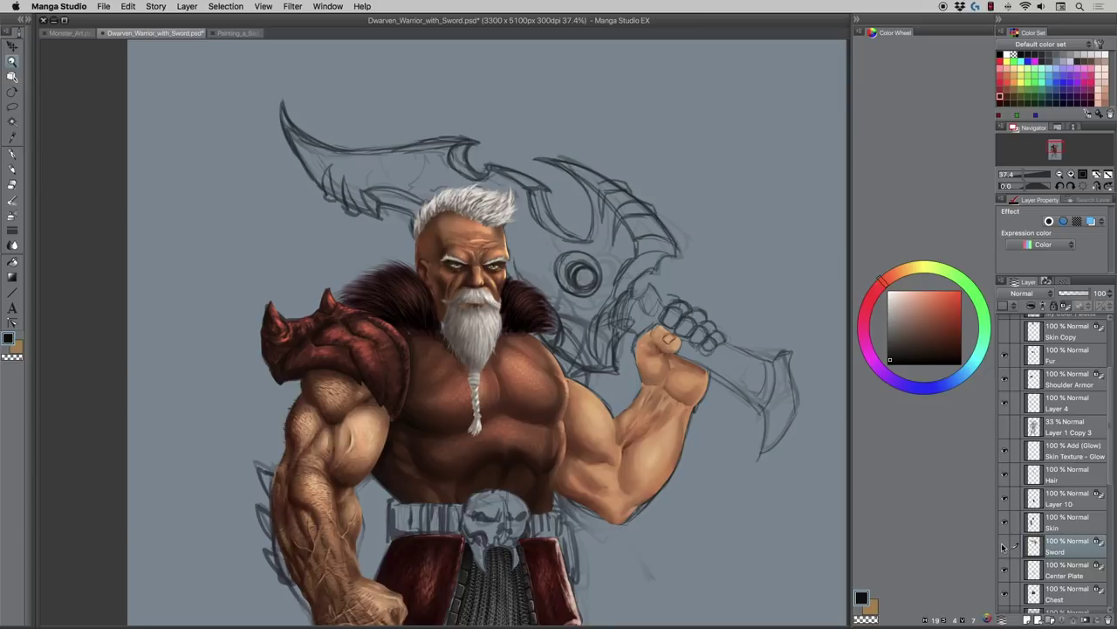
click(1005, 547)
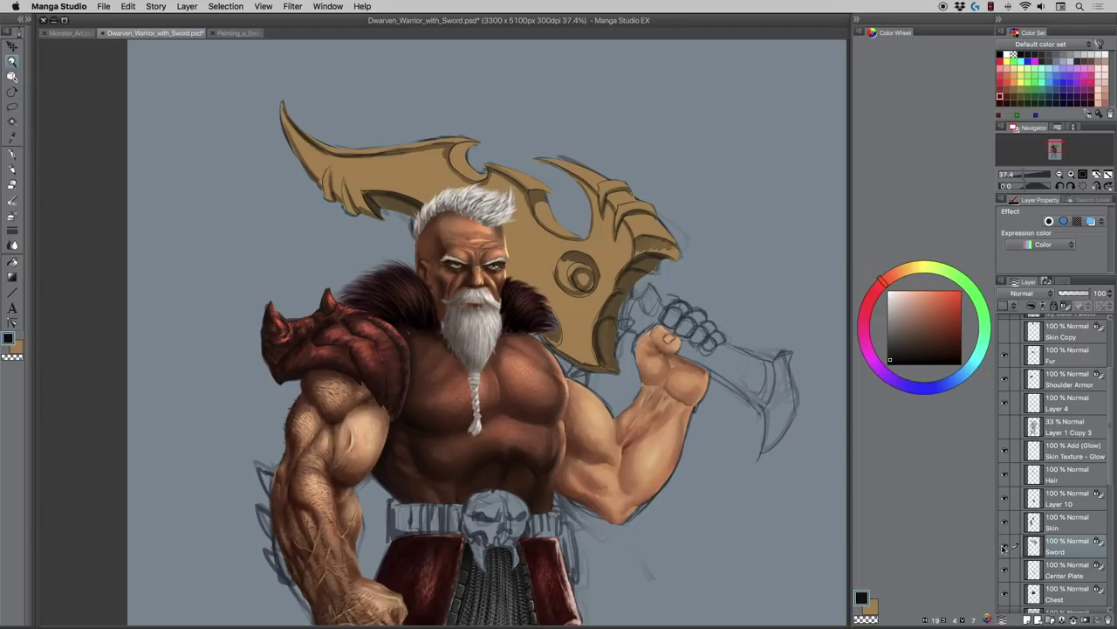
- Try a few G-pen strokes on the empty background beside the sword, and undo them
click(31, 26)
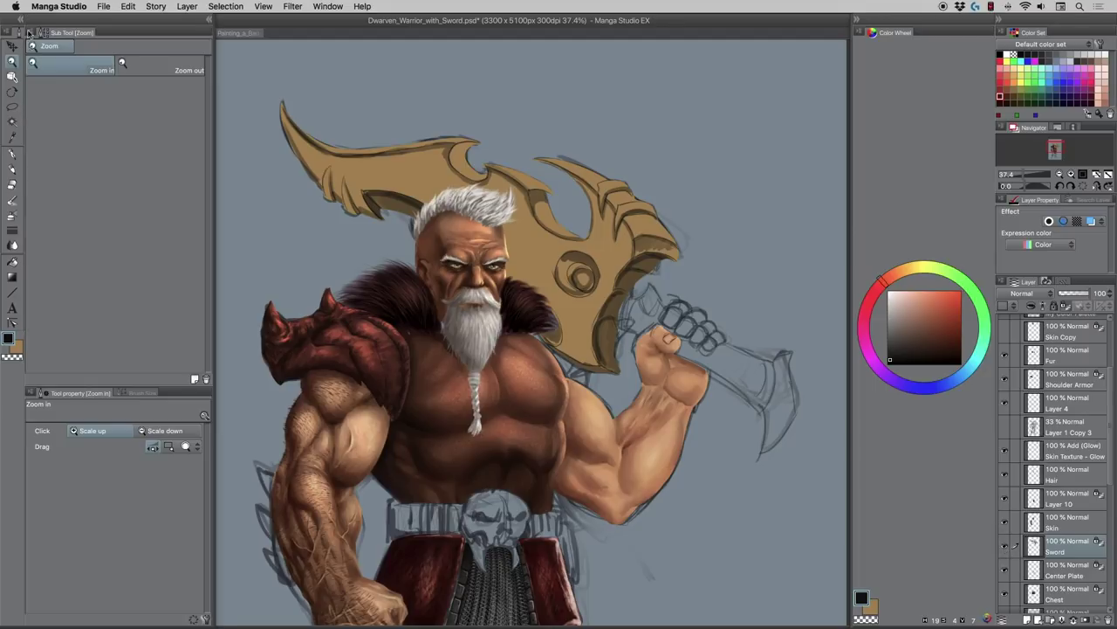
click(13, 155)
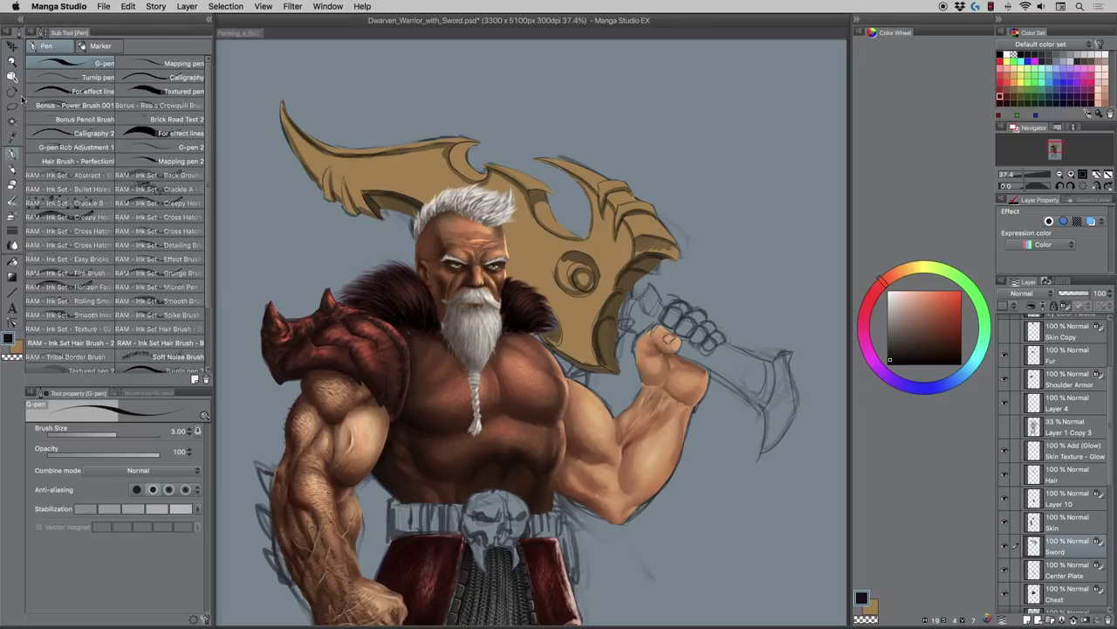
click(208, 21)
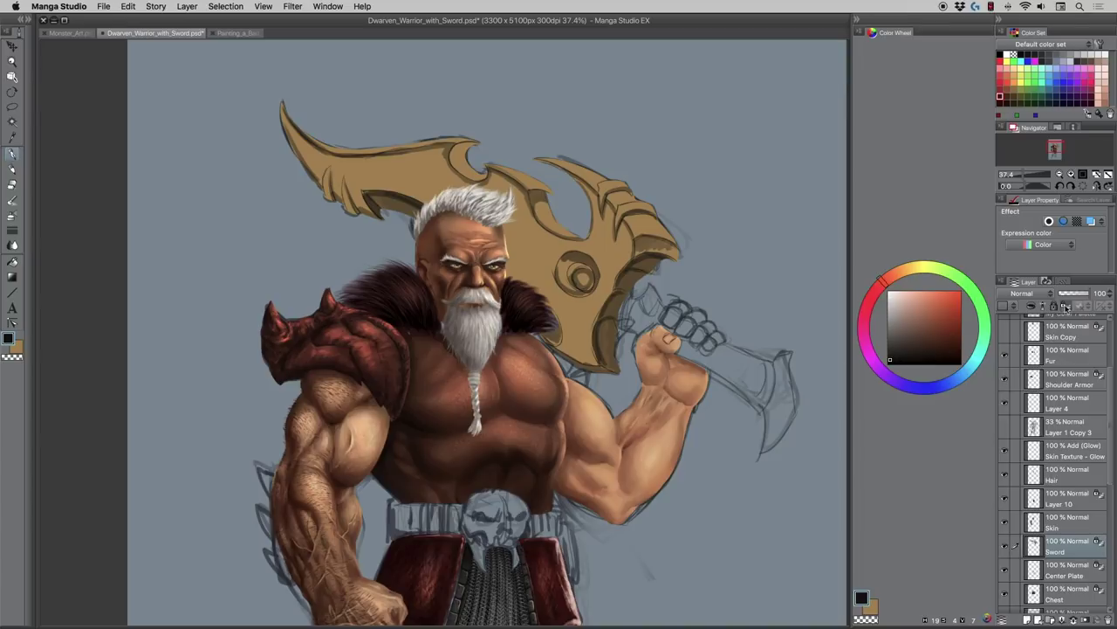
mouse_move(164, 175)
mouse_down()
mouse_move(239, 241)
mouse_move(166, 287)
mouse_up()
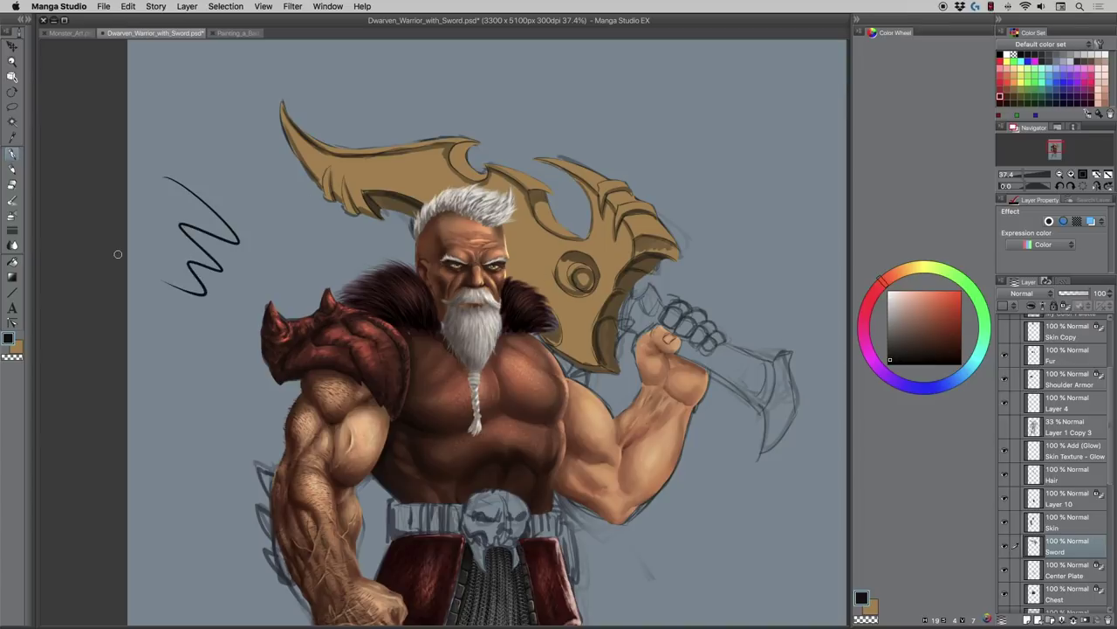
key(super+z)
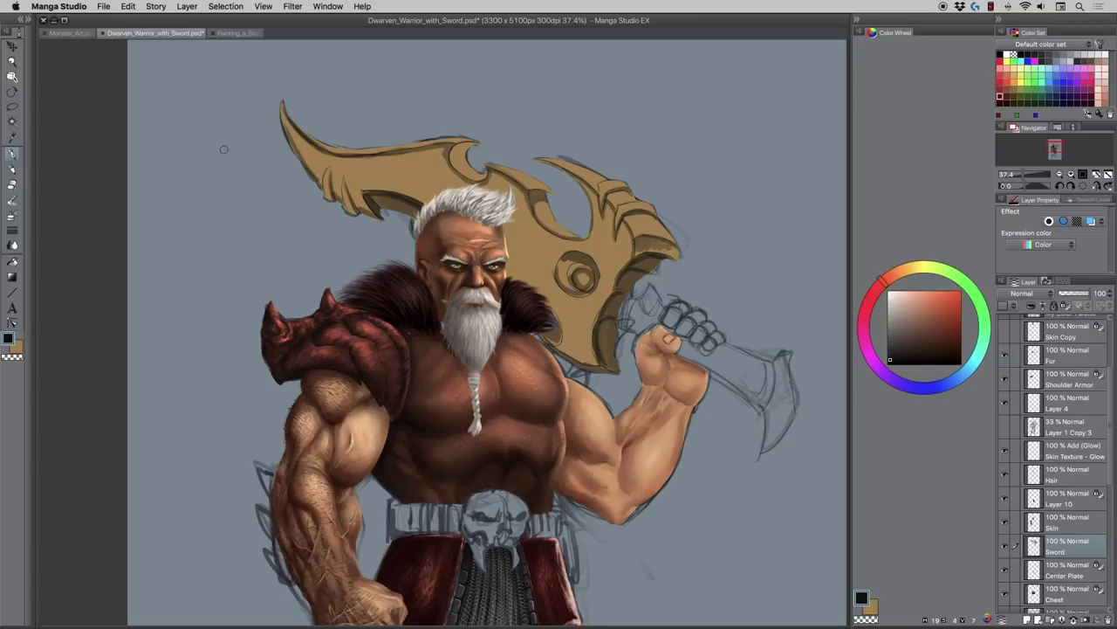
drag(223, 150, 267, 233)
drag(223, 150, 273, 218)
key(super+z)
key(super+z)
- Lock the Sword layer's transparent pixels, and check its painted area by hiding and showing the layer
click(1066, 306)
click(1005, 545)
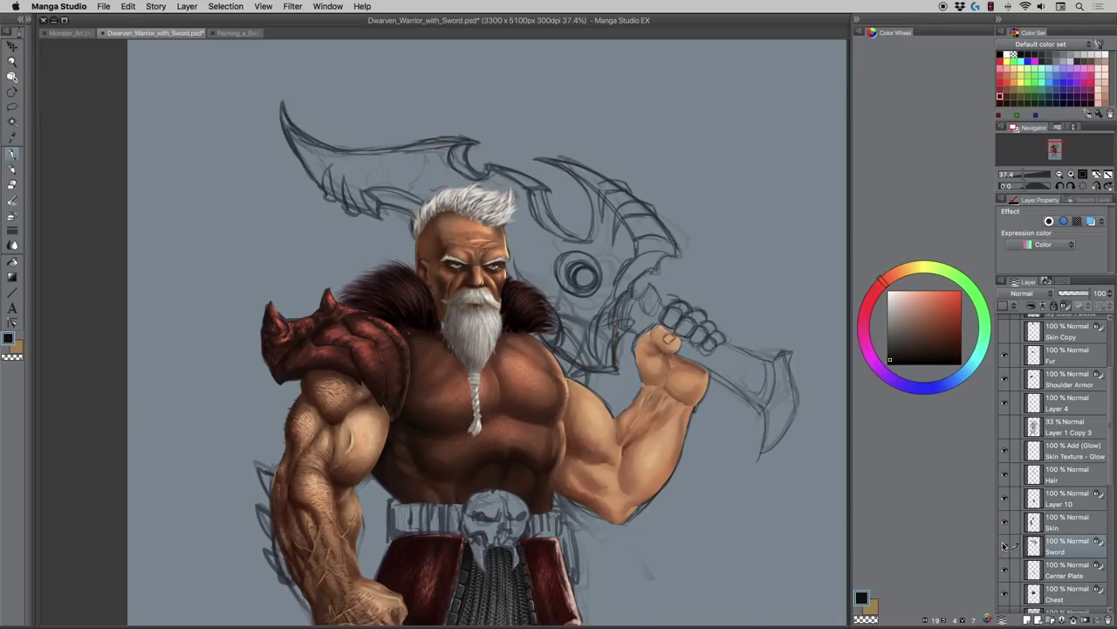
click(1005, 545)
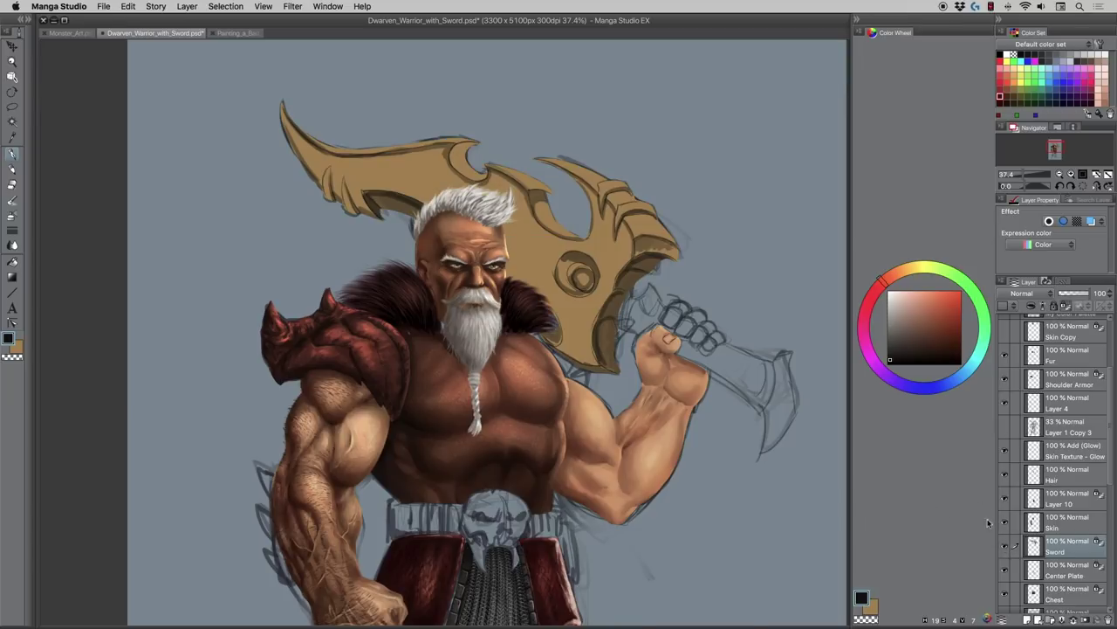
- Try shading a patch of the sword blade with the Darker pencil at 52 opacity, and undo it
click(12, 61)
drag(454, 86, 465, 90)
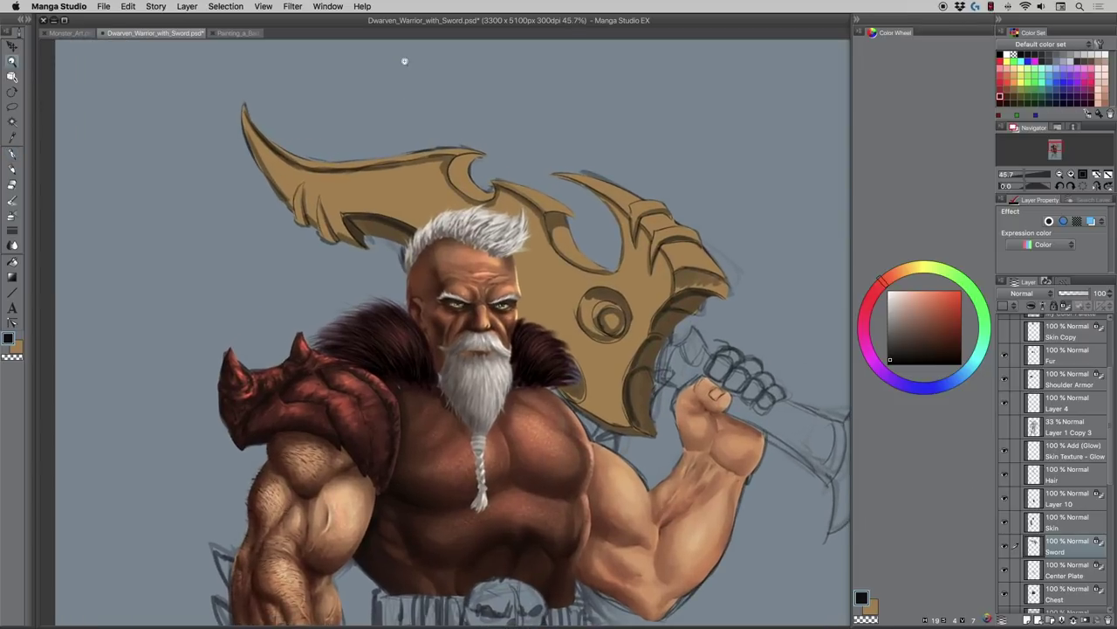
click(12, 168)
click(35, 18)
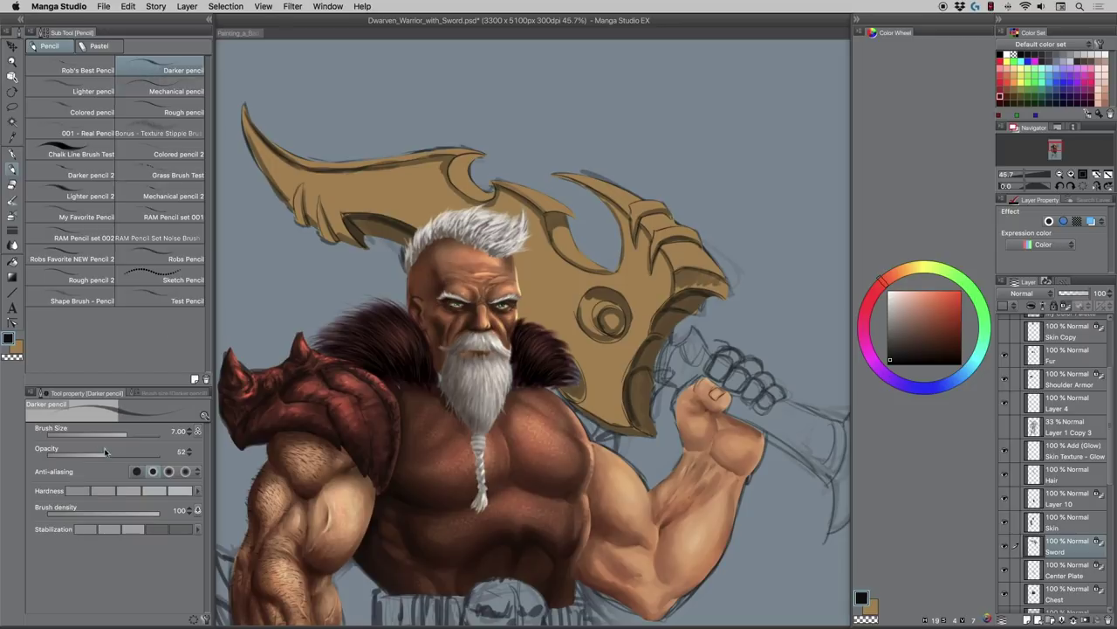
click(209, 20)
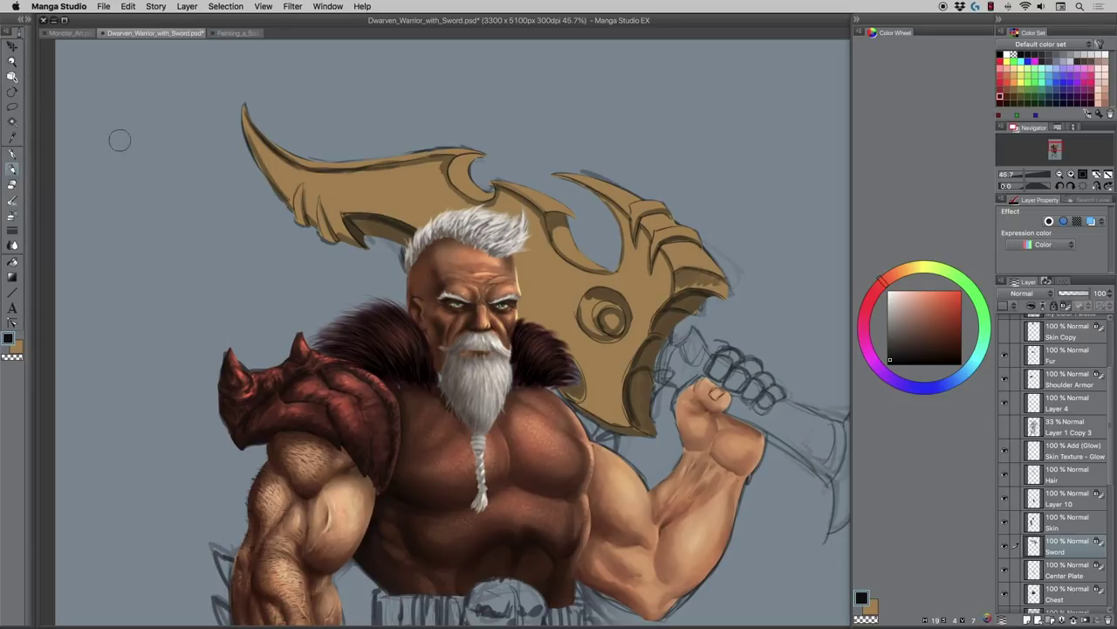
click(27, 20)
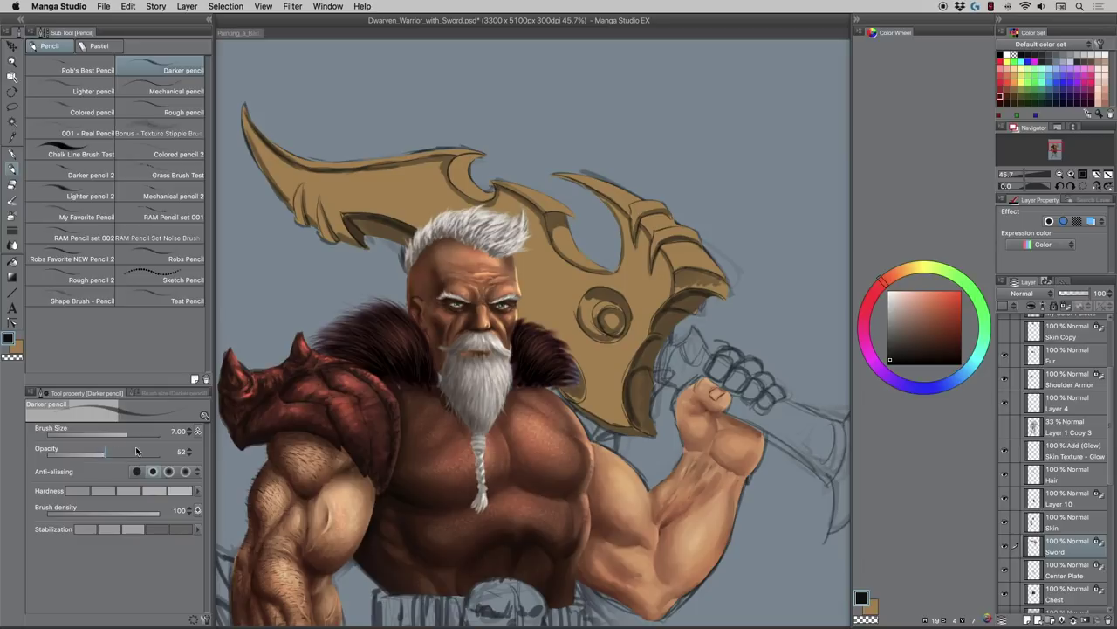
mouse_move(366, 188)
mouse_down()
mouse_move(395, 206)
mouse_move(387, 186)
mouse_move(429, 185)
mouse_up()
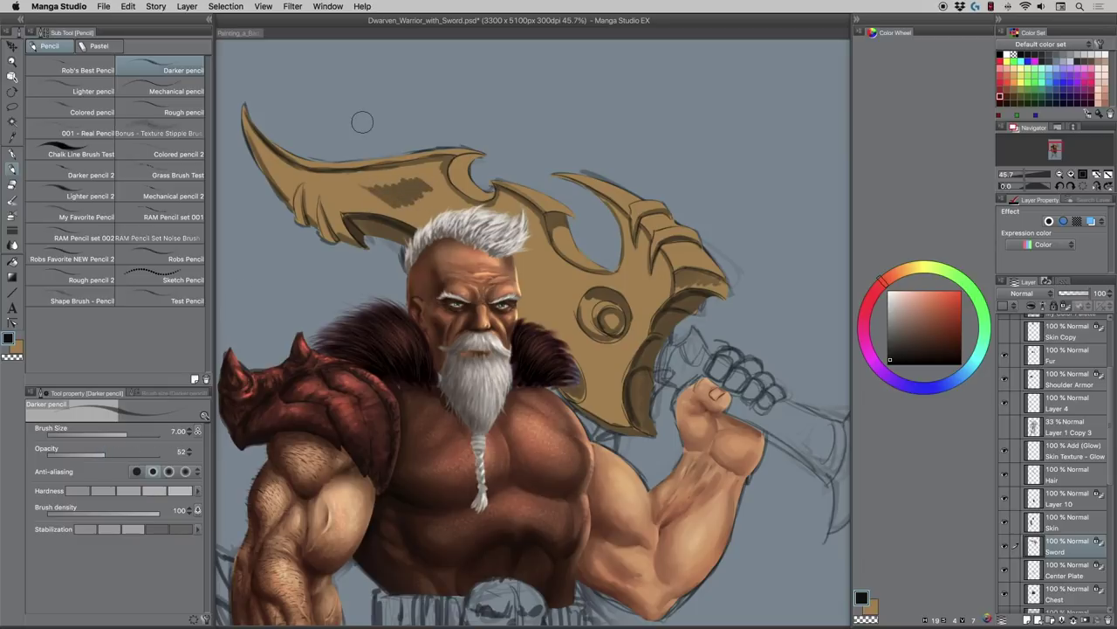
key(super+z)
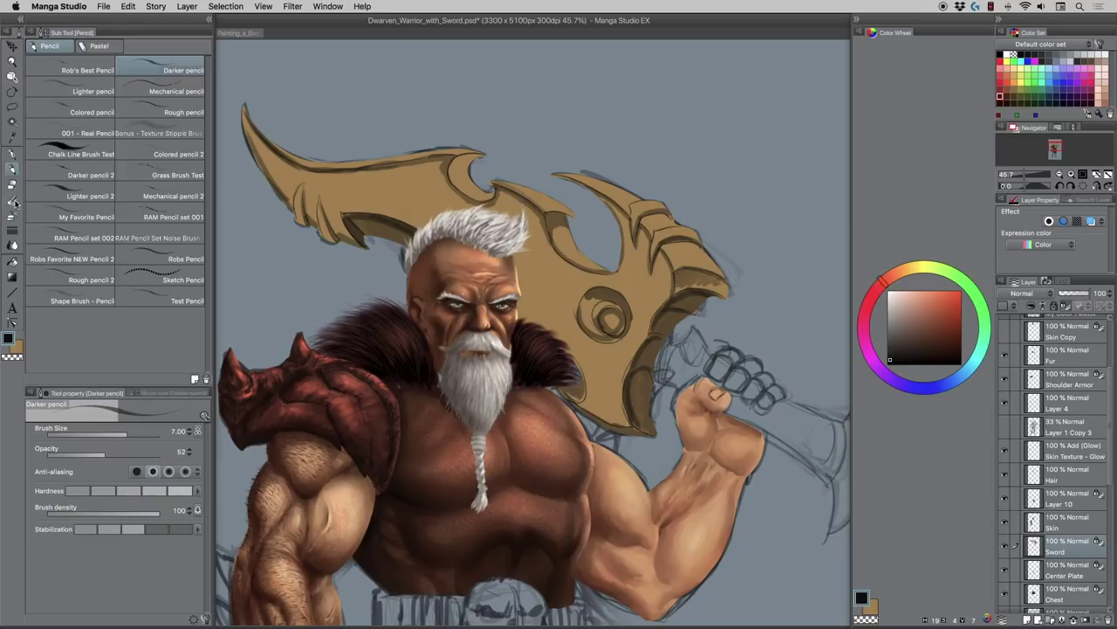
- Set up the Blend tool with a brush size of 3.00 for smoothing the sword's shading
click(13, 245)
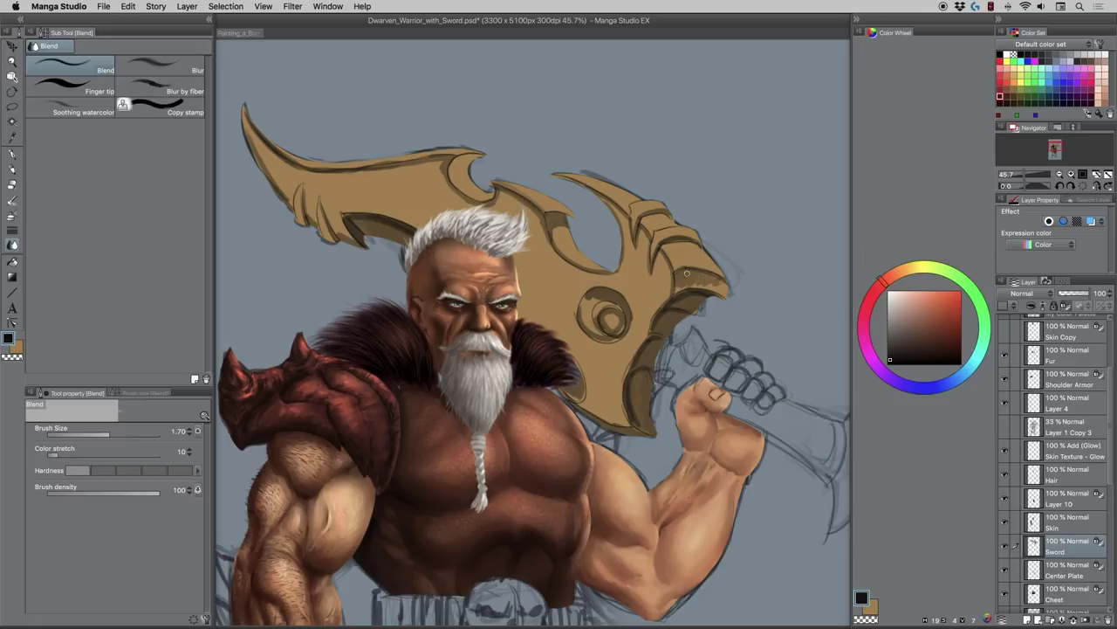
key(bracketright)
key(bracketright)
key(bracketright)
key(bracketright)
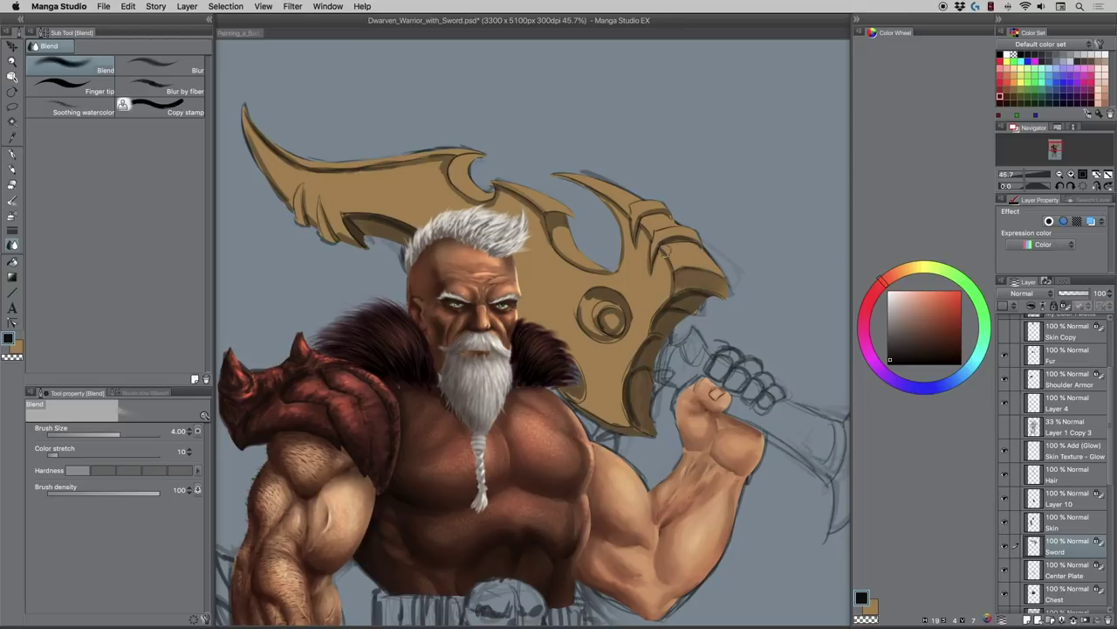
key(bracketleft)
key(bracketleft)
- Blend the dark shading along the curved inner edge at the middle of the sword, using brush sizes of 3.00 and 2.50
key(ctrl+space)
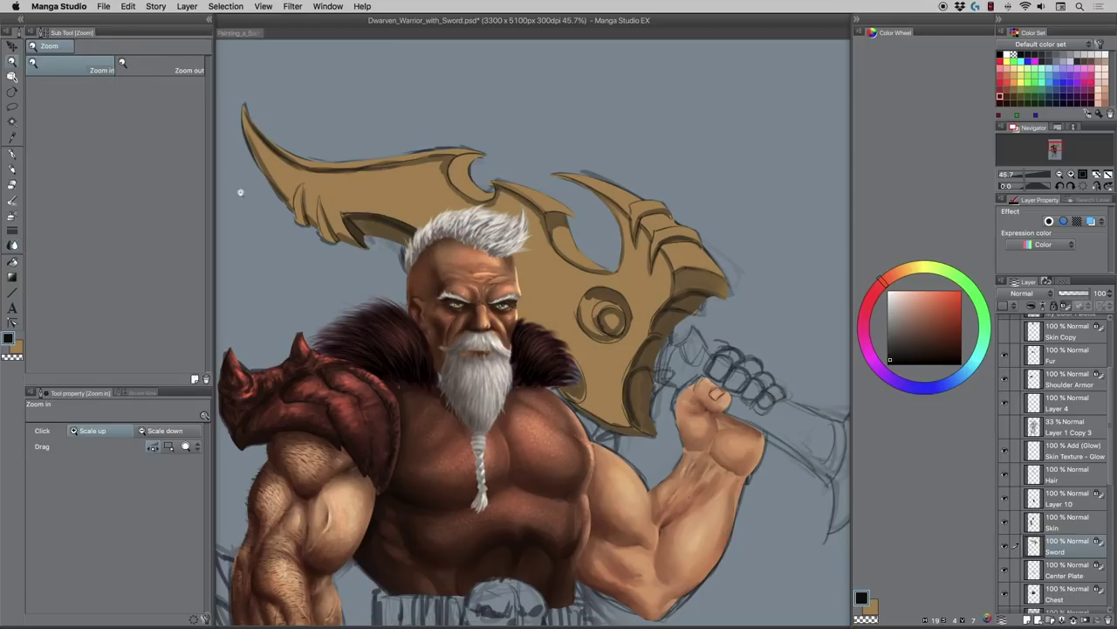
click(393, 301)
click(406, 299)
click(412, 297)
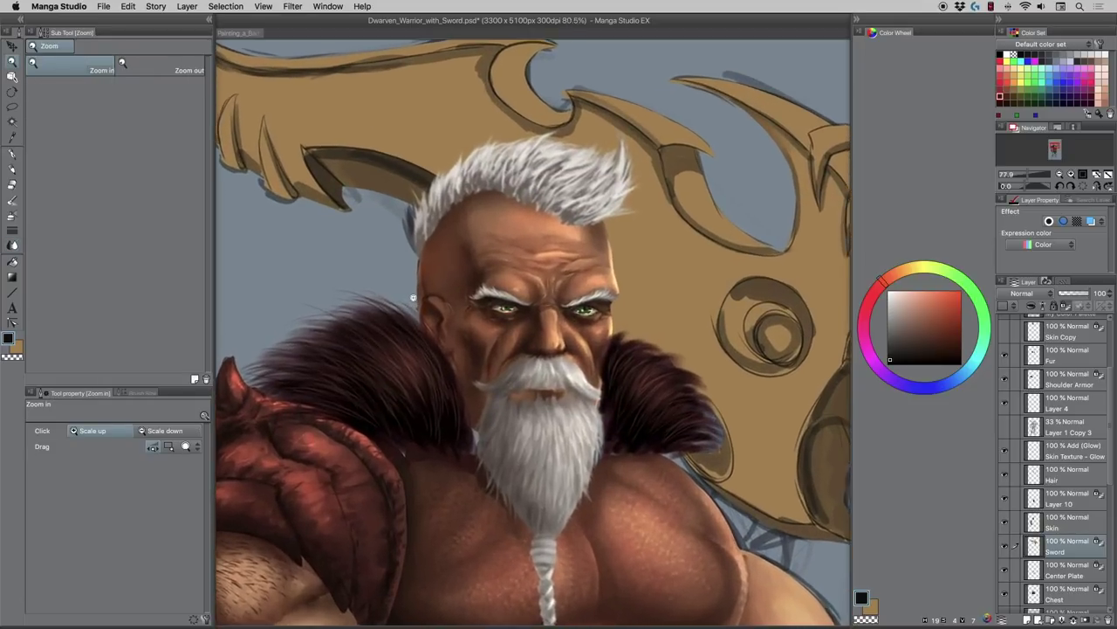
alt+click(412, 298)
alt+click(410, 299)
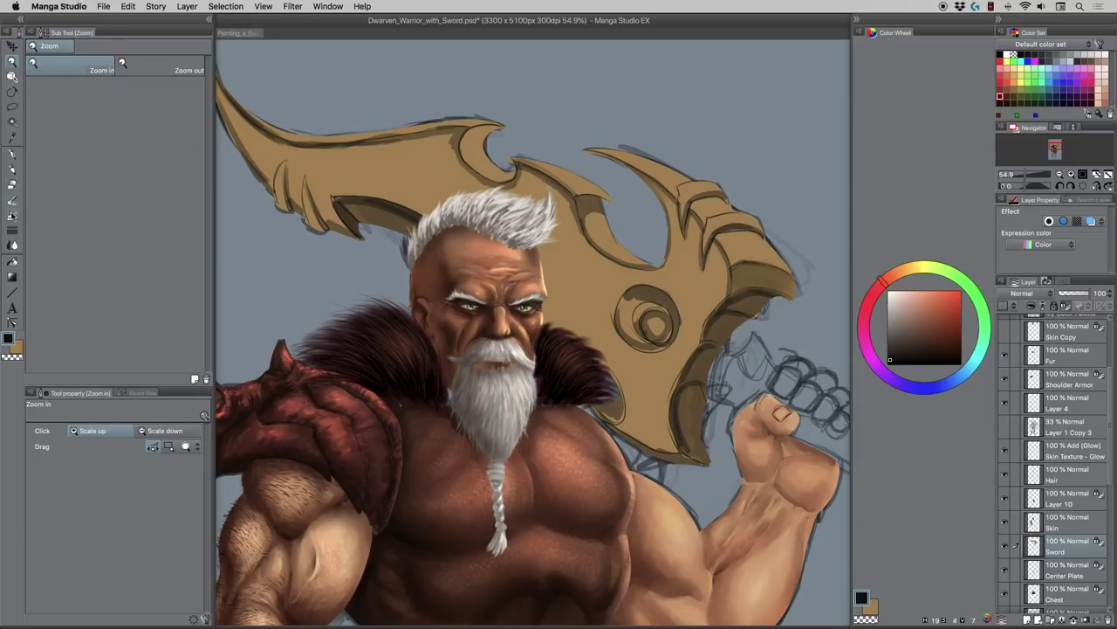
click(12, 243)
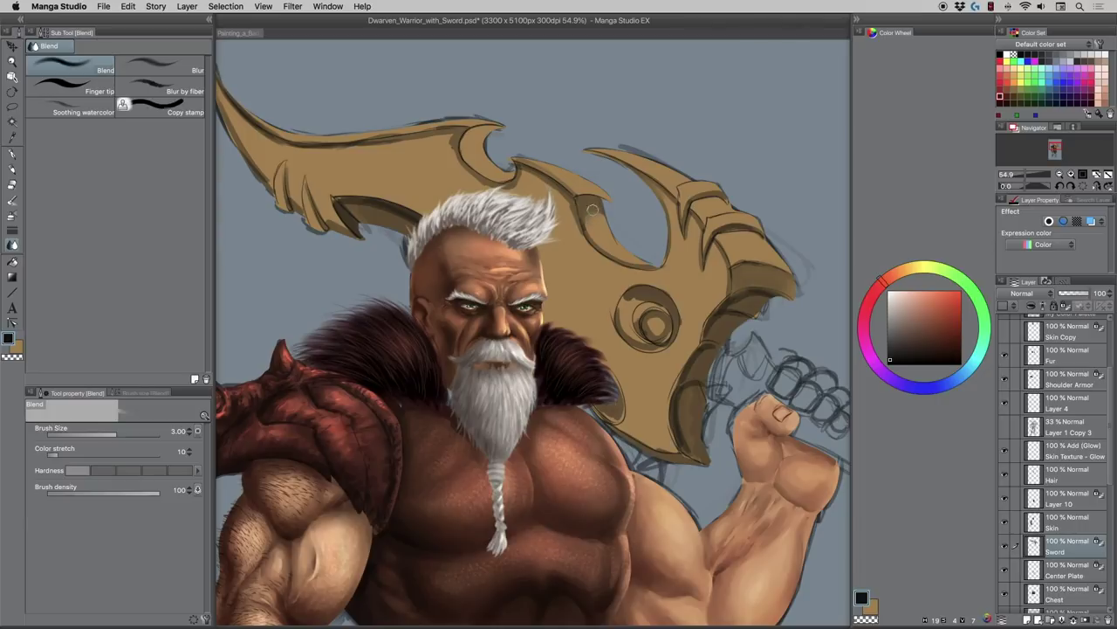
key(bracketleft)
key(bracketright)
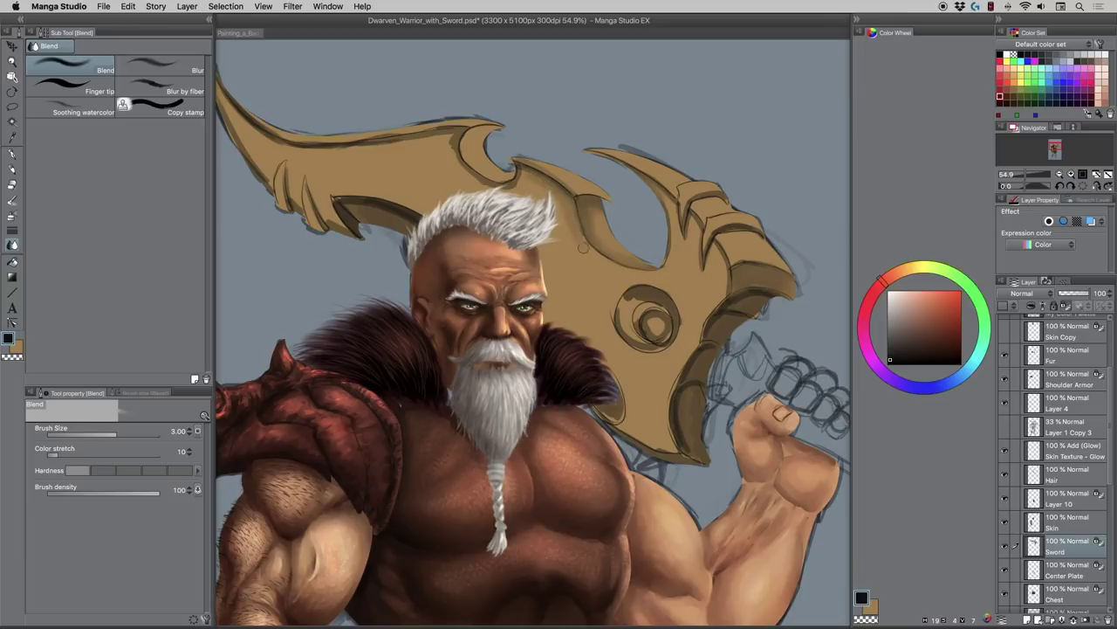
key(bracketleft)
- Hide the 74% sketch layer Layer 1 Copy 2 near the end of the layer stack
scroll(1101, 497, down, 5)
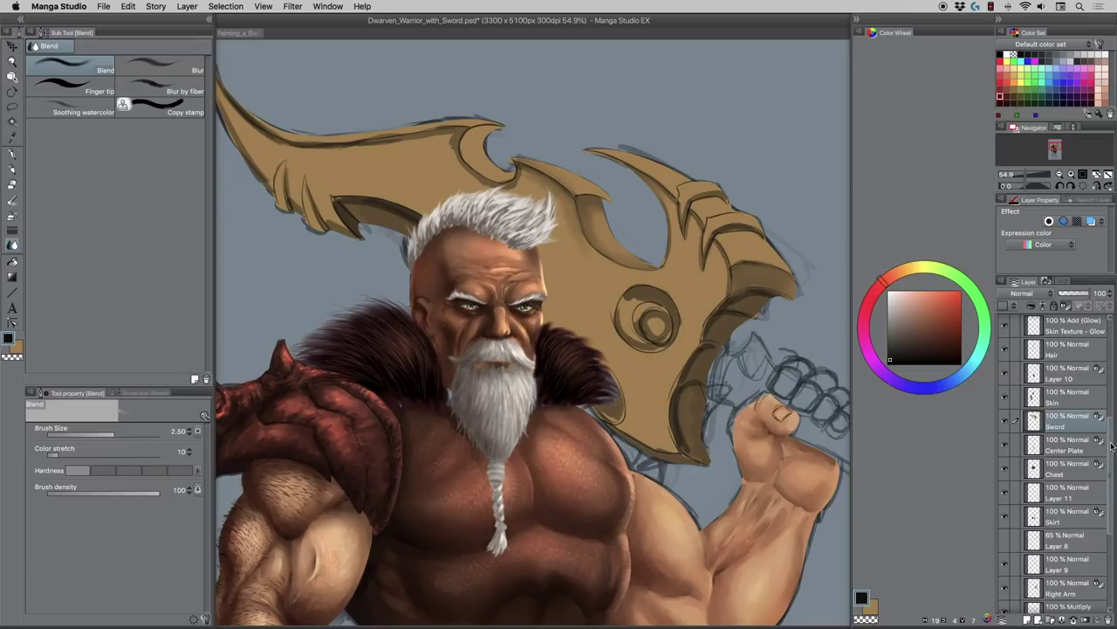
scroll(1108, 471, down, 4)
scroll(1110, 485, down, 1)
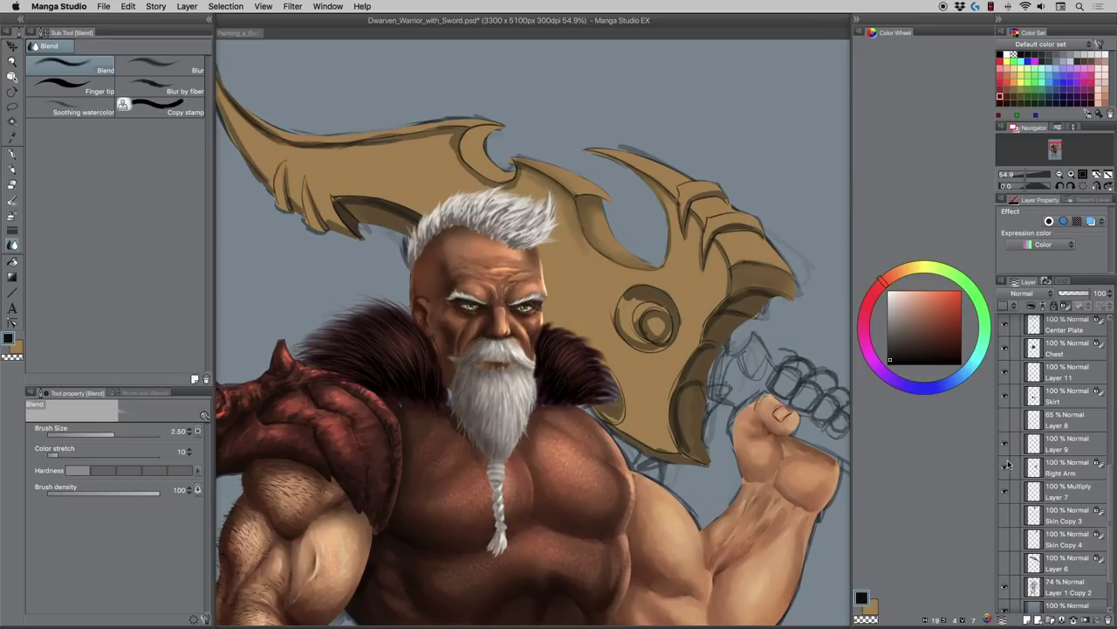
click(1005, 591)
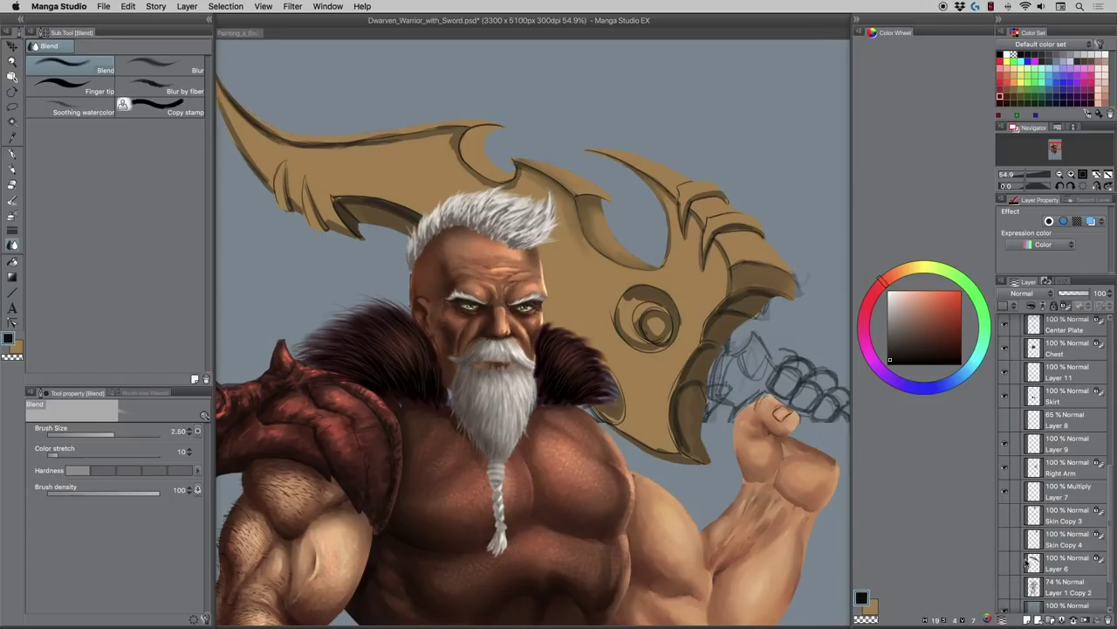
scroll(1110, 485, up, 6)
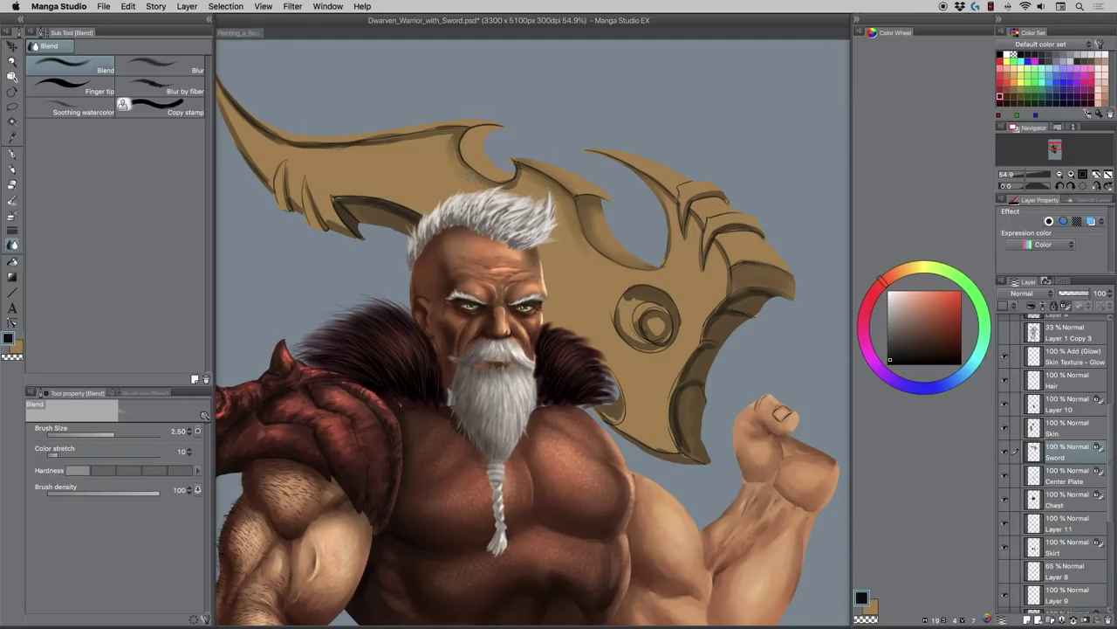
- Blend the shading around the hooked notch above the warrior's hair, and show the 33% sketch layer Layer 1 Copy 3
drag(506, 193, 518, 185)
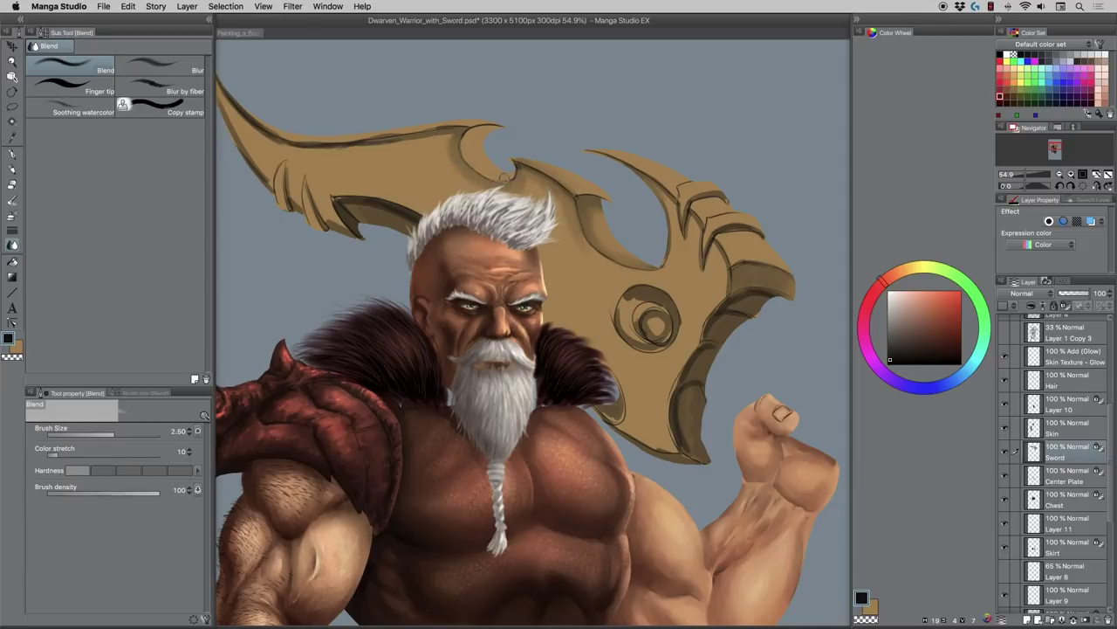
key([)
key(])
key(])
click(1005, 332)
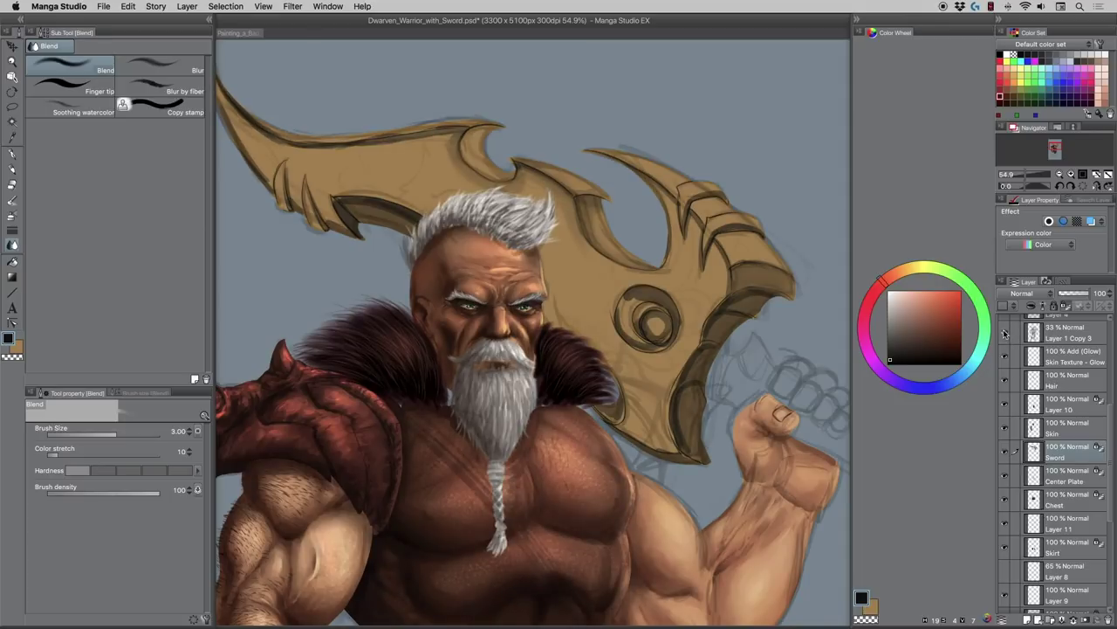
- Hide the 33% sketch layer Layer 1 Copy 3 and blend the shading on the sword's ridged, hooked end with brush size 2.00
click(1005, 333)
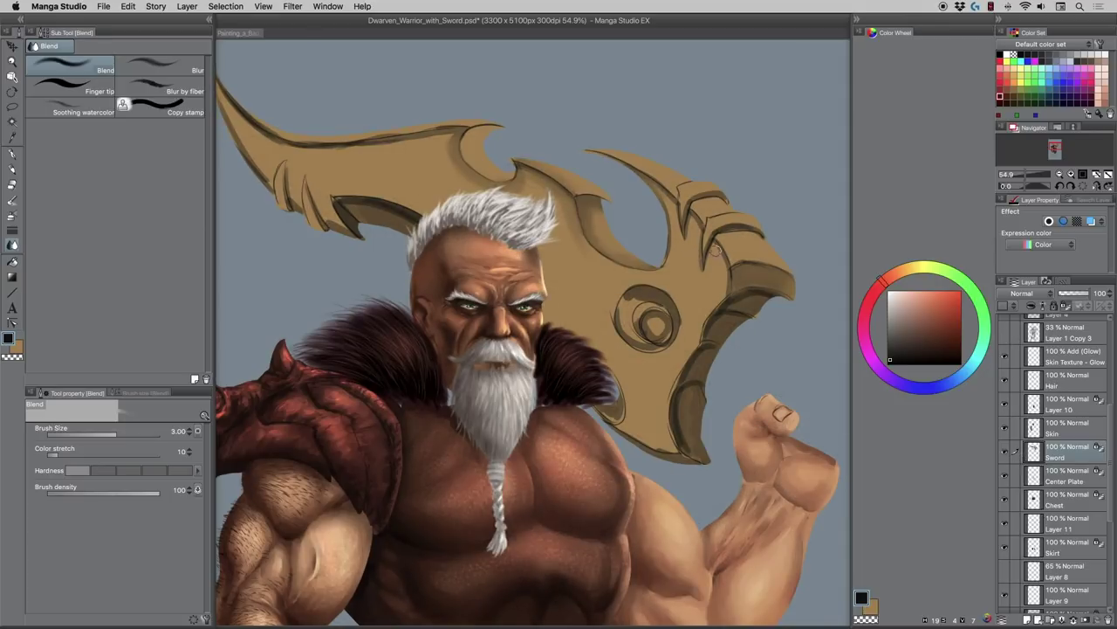
key(bracketleft)
key(bracketleft)
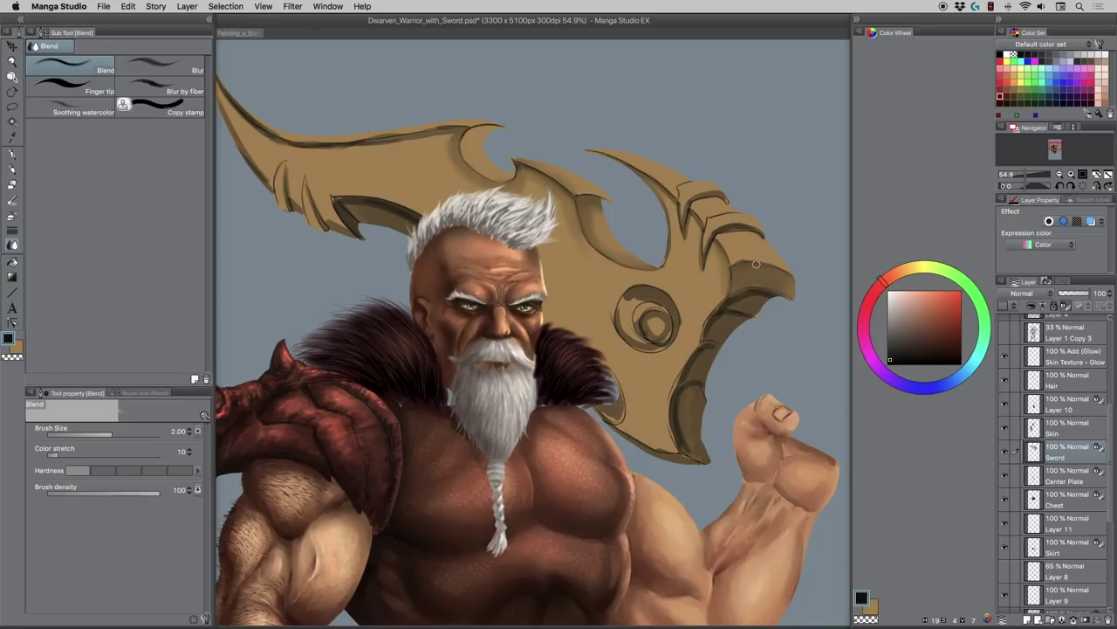
key(bracketright)
key(bracketleft)
click(292, 9)
mouse_move(297, 21)
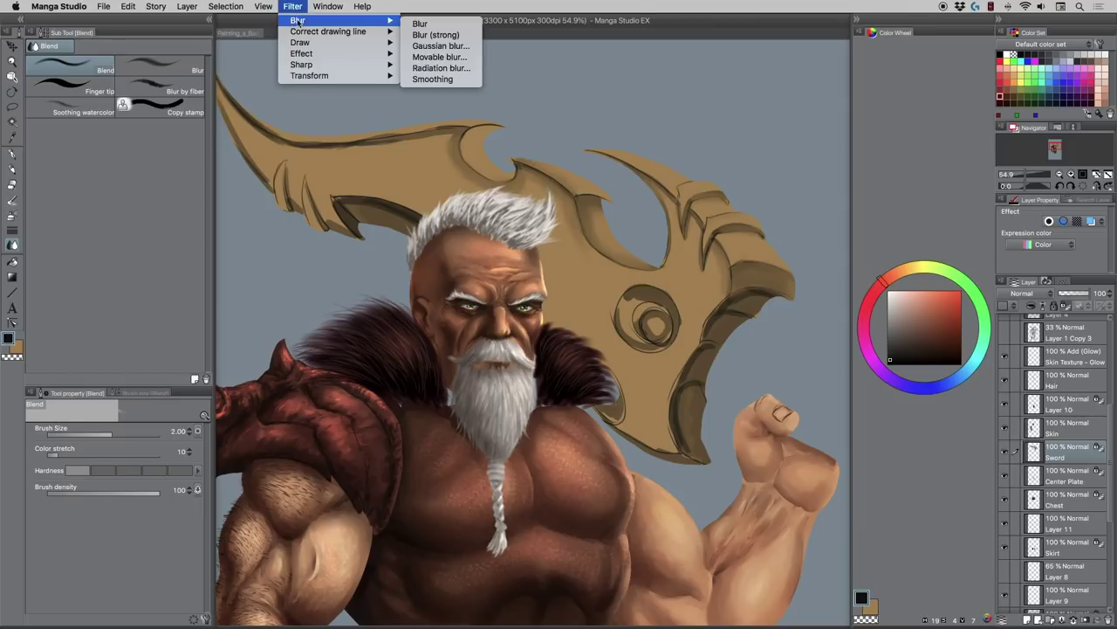
click(419, 46)
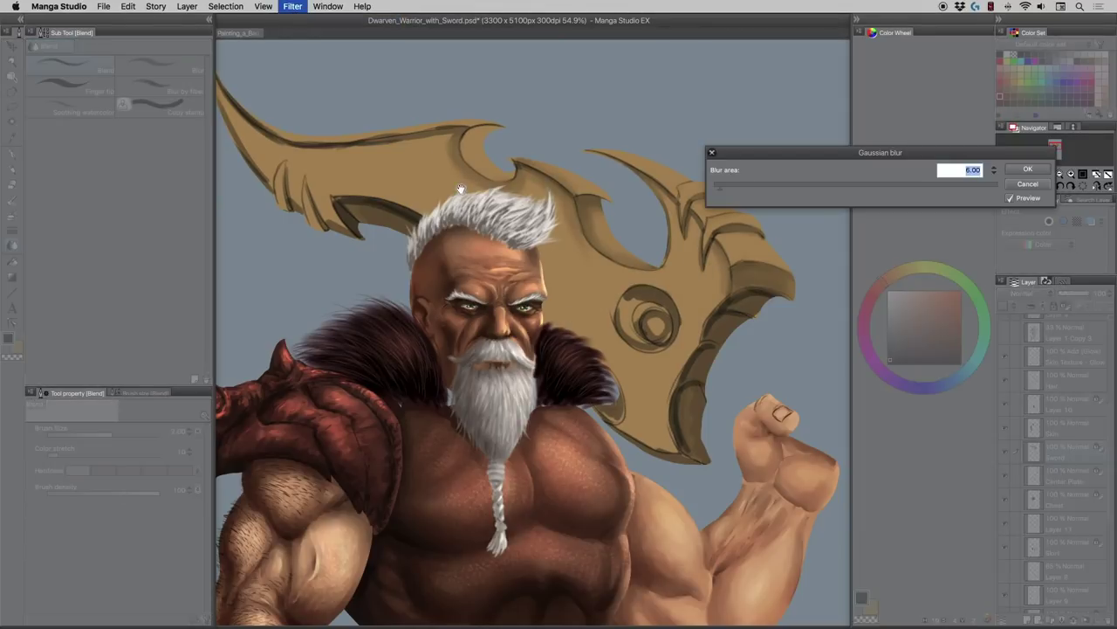
click(723, 186)
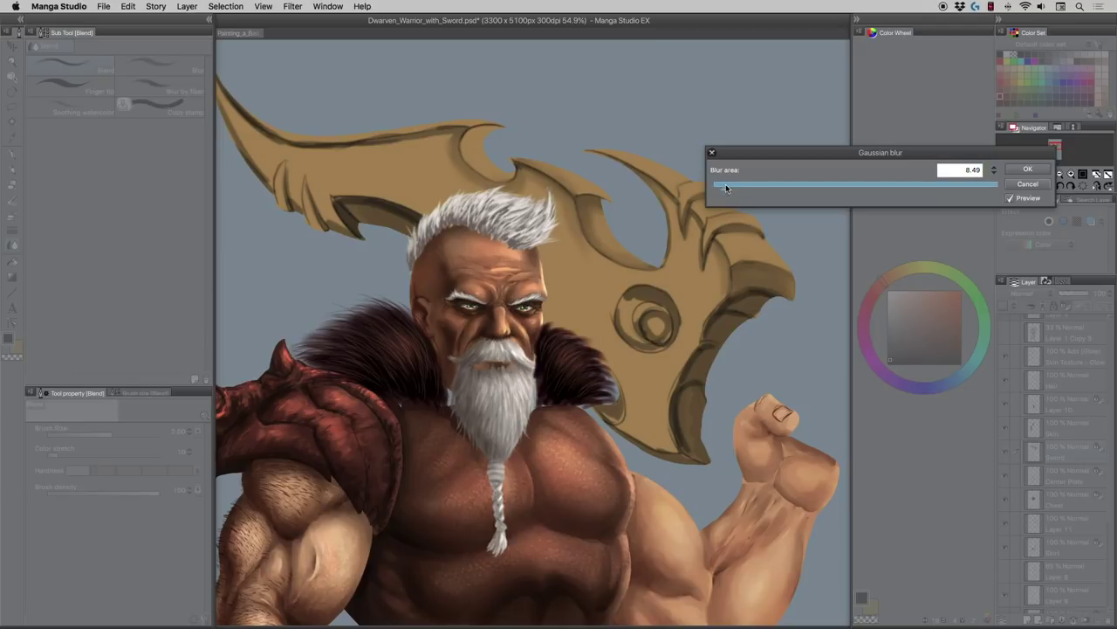
drag(725, 187, 728, 189)
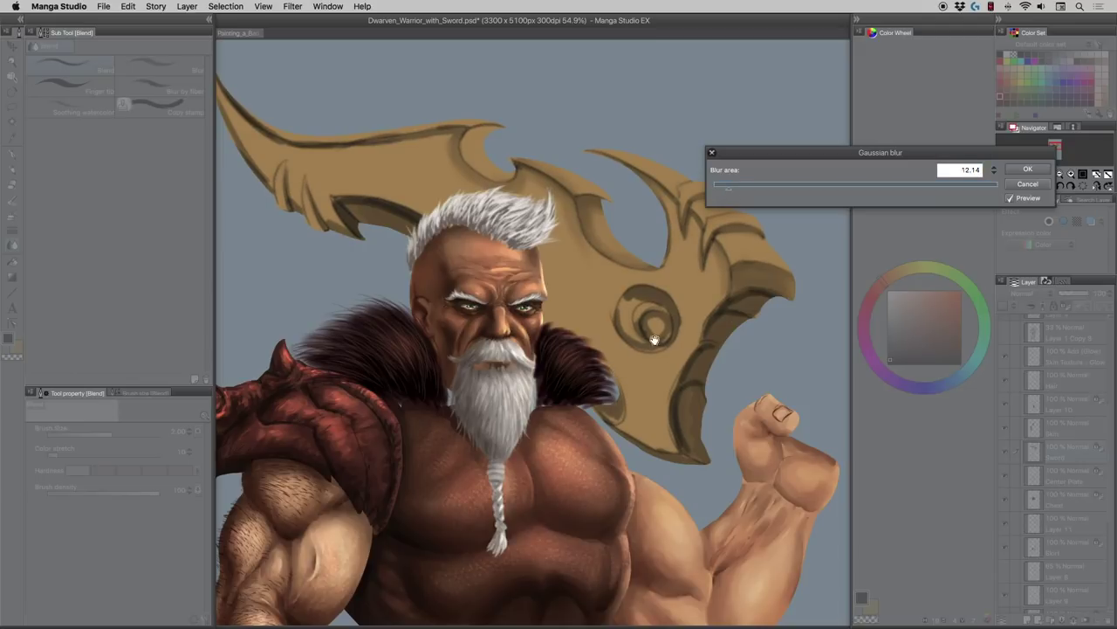
click(1024, 184)
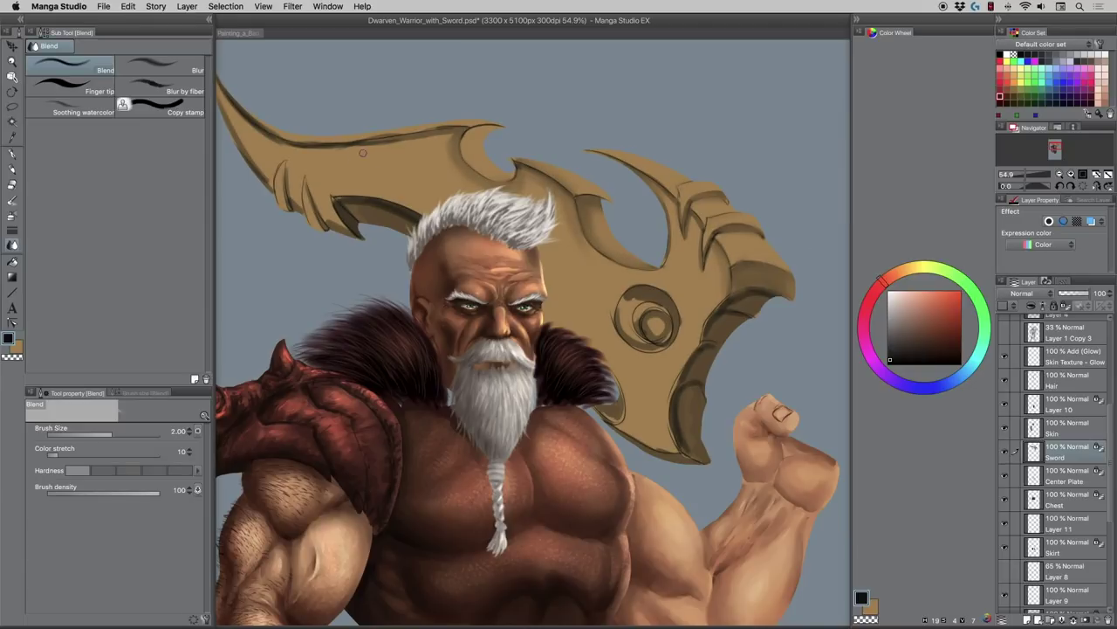
- Blend the dark line along the upper edge of the long pointed blade into the metal, using brush sizes of 2.00 and 1.70
drag(348, 146, 371, 143)
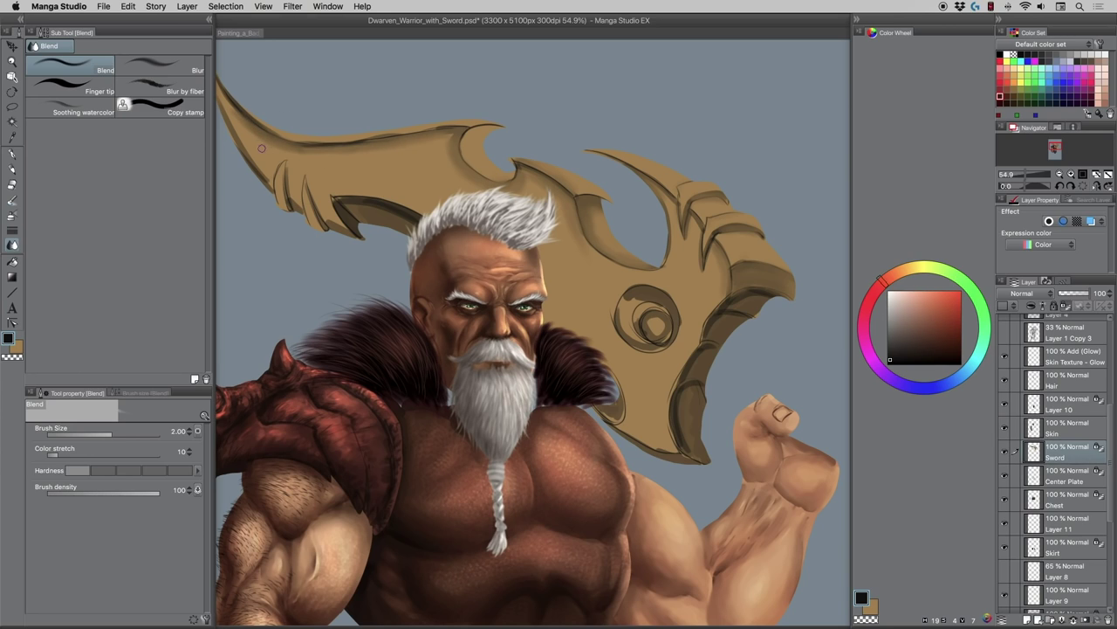
key(bracketleft)
key(bracketright)
key(bracketleft)
key(bracketright)
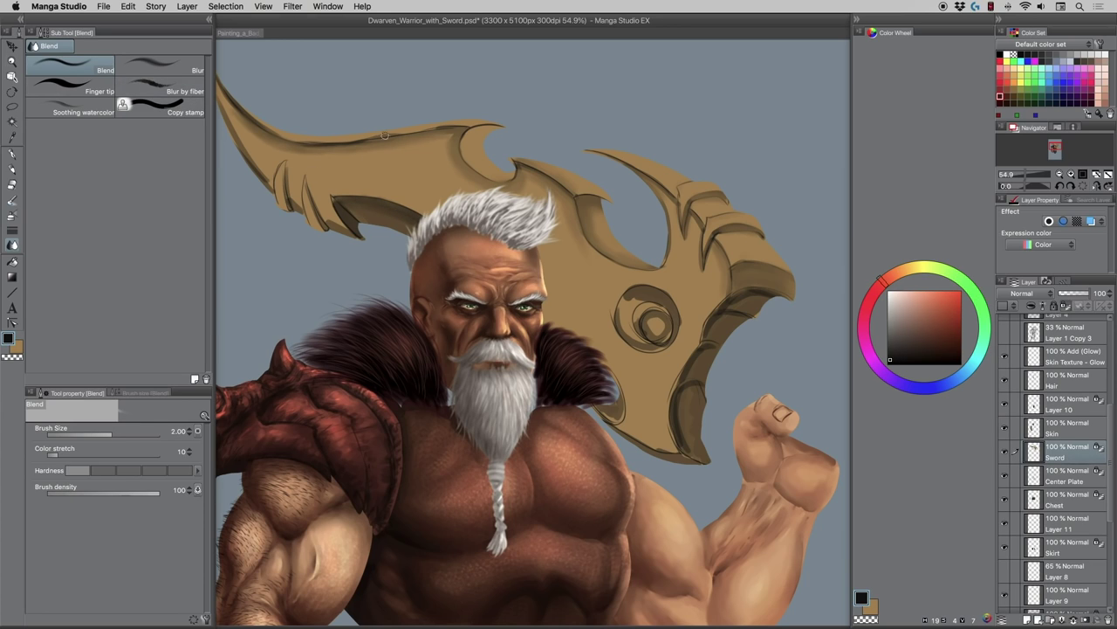
key(bracketleft)
mouse_move(462, 124)
mouse_down()
mouse_move(419, 128)
mouse_move(440, 126)
mouse_up()
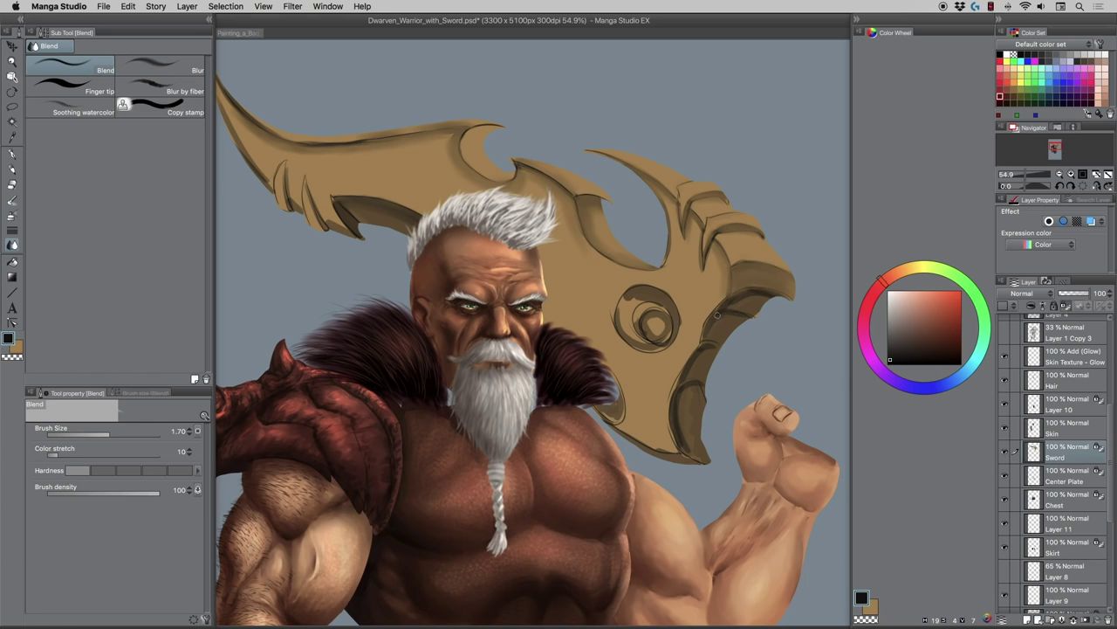
- Blend the rings and shading of the round boss on the sword, using brush sizes between 5.00 and 2.00
key(])
key(])
key(])
key(])
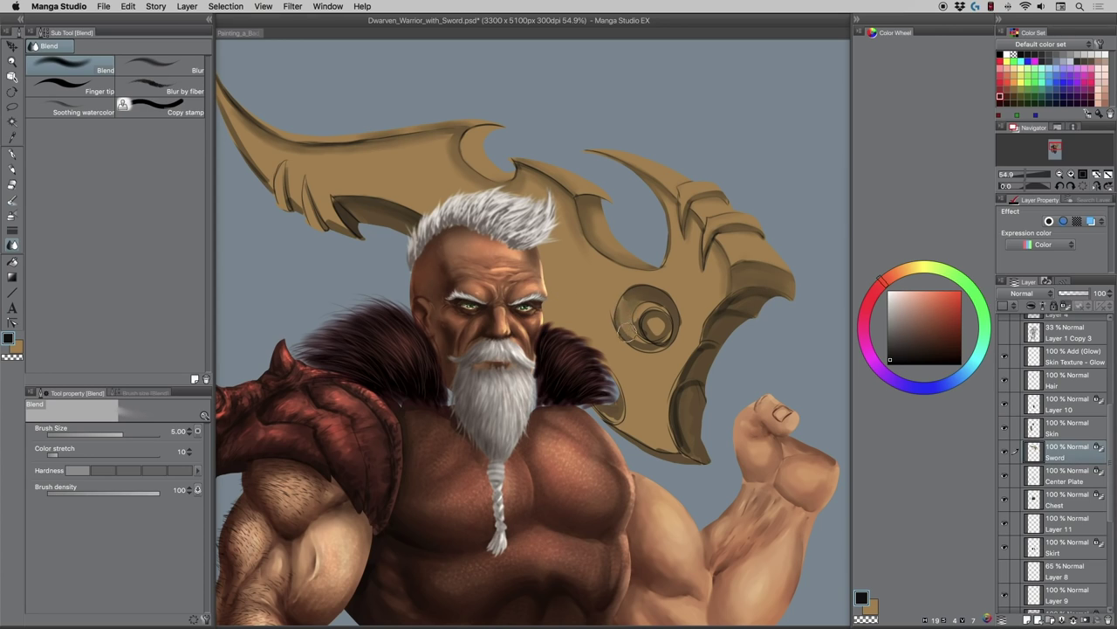
key(])
key([)
key([)
mouse_move(646, 323)
mouse_down()
mouse_move(657, 333)
mouse_move(654, 311)
mouse_up()
key([)
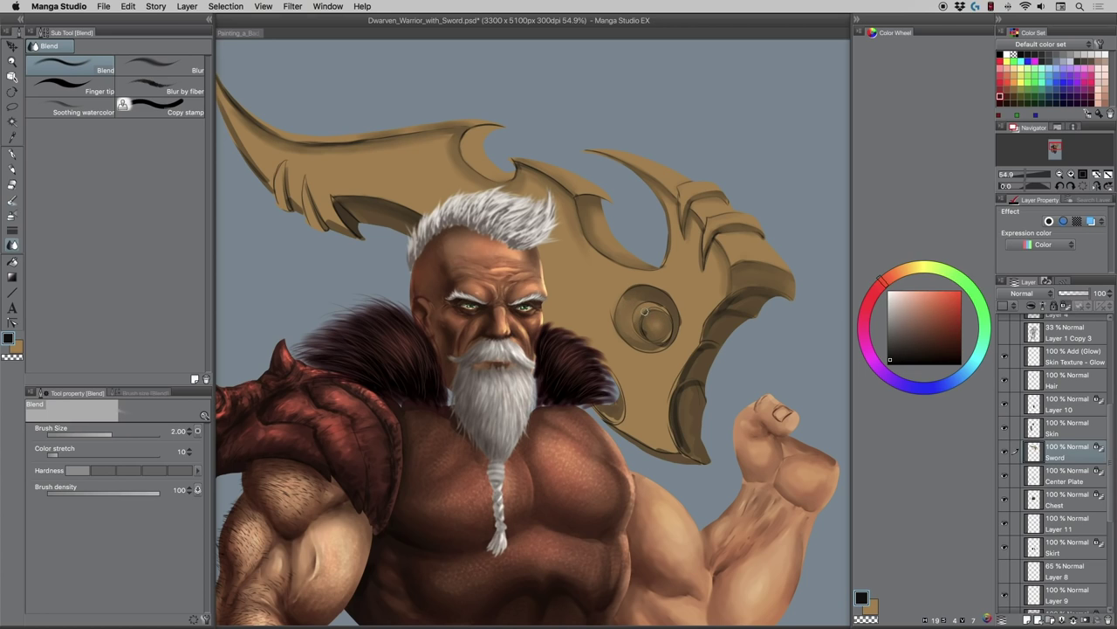
- Blend the dark shading along the sword's concave edge facing the raised fist and at its lower tip, using brush sizes of 2.50 and 3.00
key(bracketright)
mouse_move(691, 365)
mouse_down()
mouse_move(719, 346)
mouse_move(699, 348)
mouse_move(715, 328)
mouse_up()
key(bracketleft)
key(bracketright)
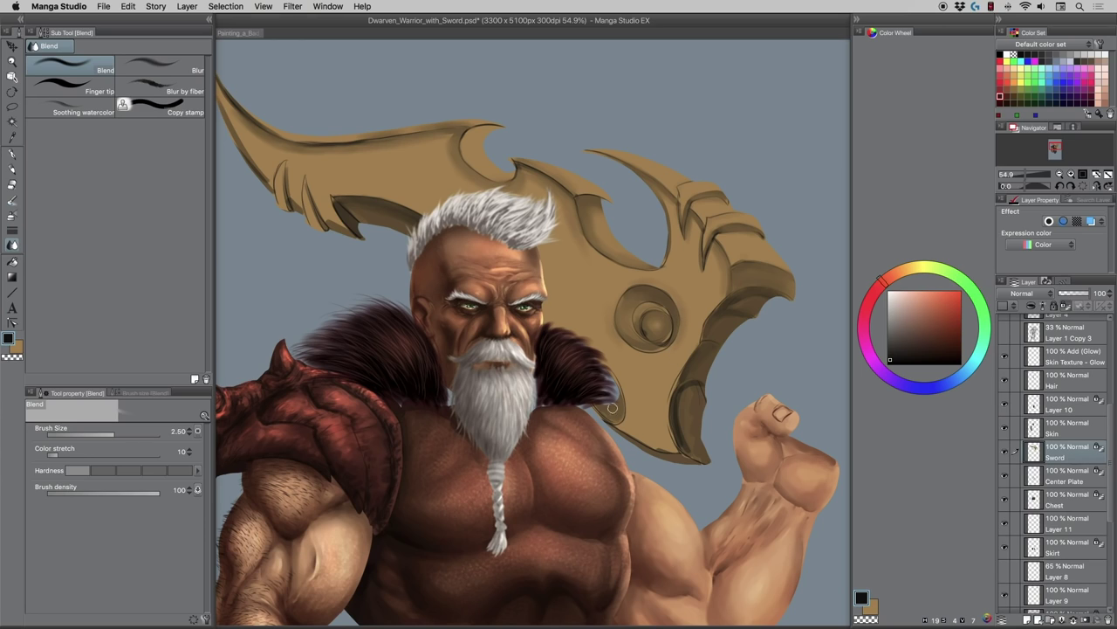
key(])
drag(686, 445, 681, 412)
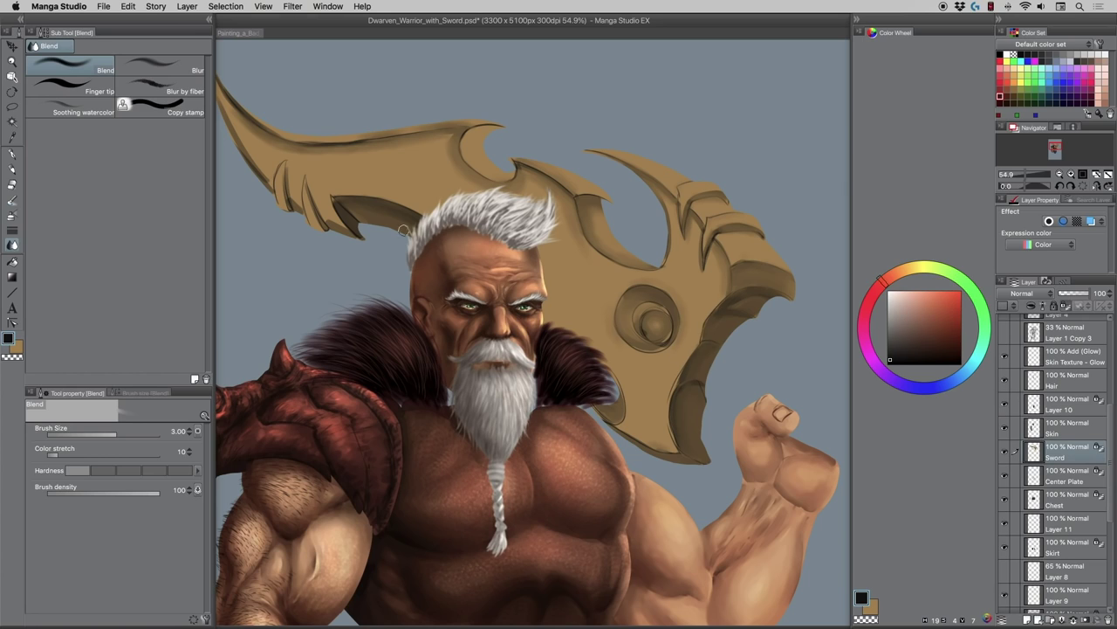
- Blend the shading in the notch on the blade's underside beside the warrior's hair, varying the brush size
key(bracketleft)
key(bracketleft)
key(bracketleft)
key(bracketright)
key(bracketright)
key(bracketright)
key(bracketright)
- Examine the blended sword shading against the finished arm, chest and armor at several magnifications
click(13, 62)
click(400, 145)
drag(438, 208, 407, 217)
drag(422, 259, 465, 266)
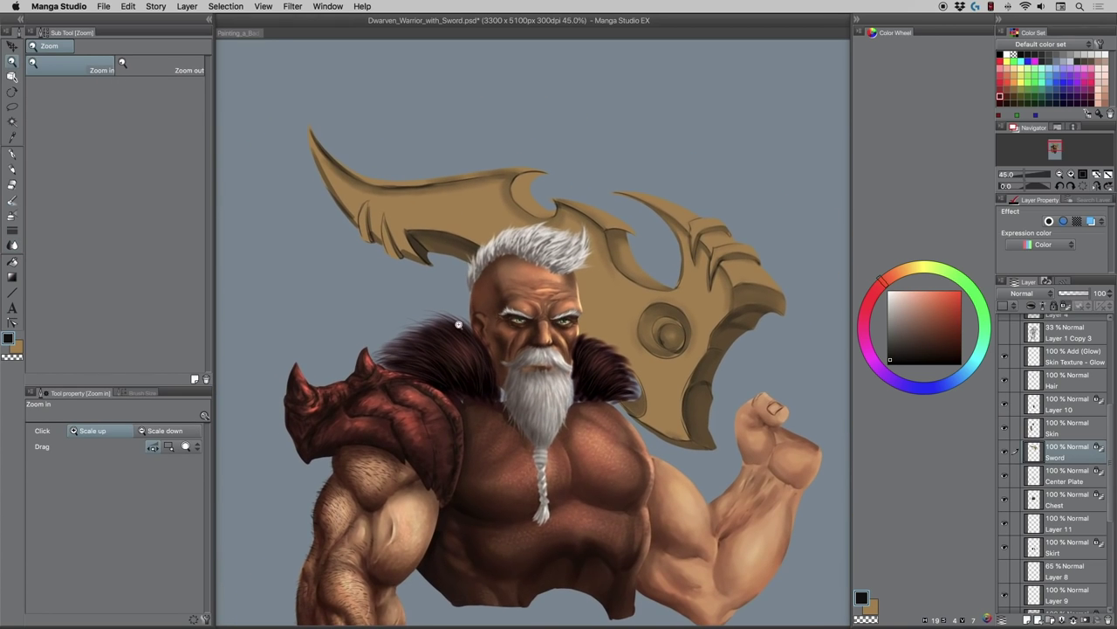
scroll(460, 325, down, 3)
scroll(453, 325, up, 1)
scroll(452, 325, up, 2)
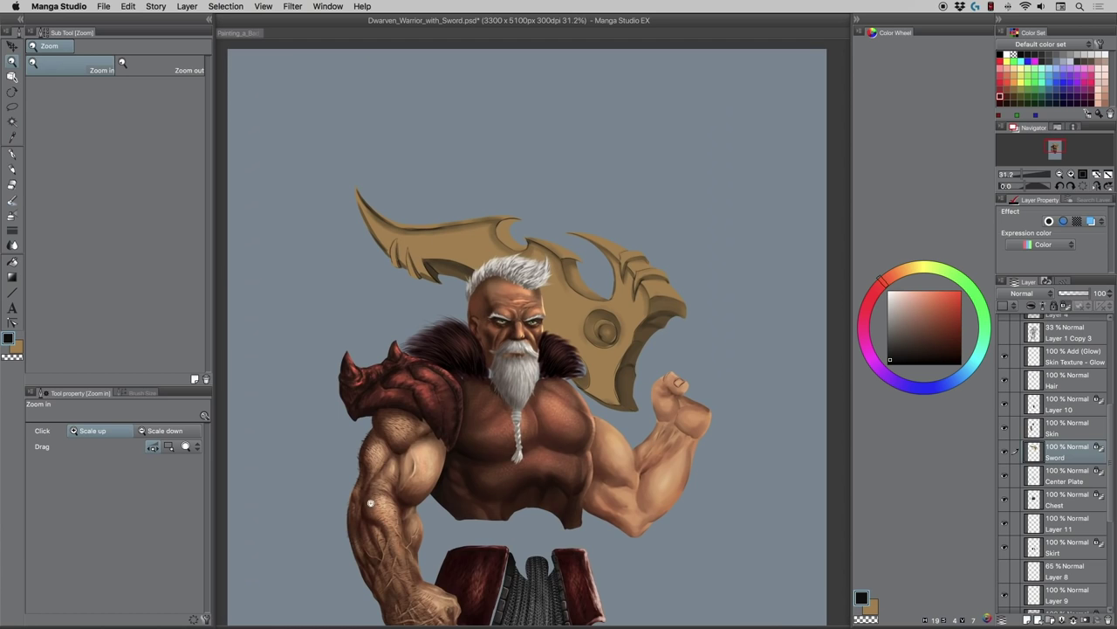
scroll(391, 536, up, 3)
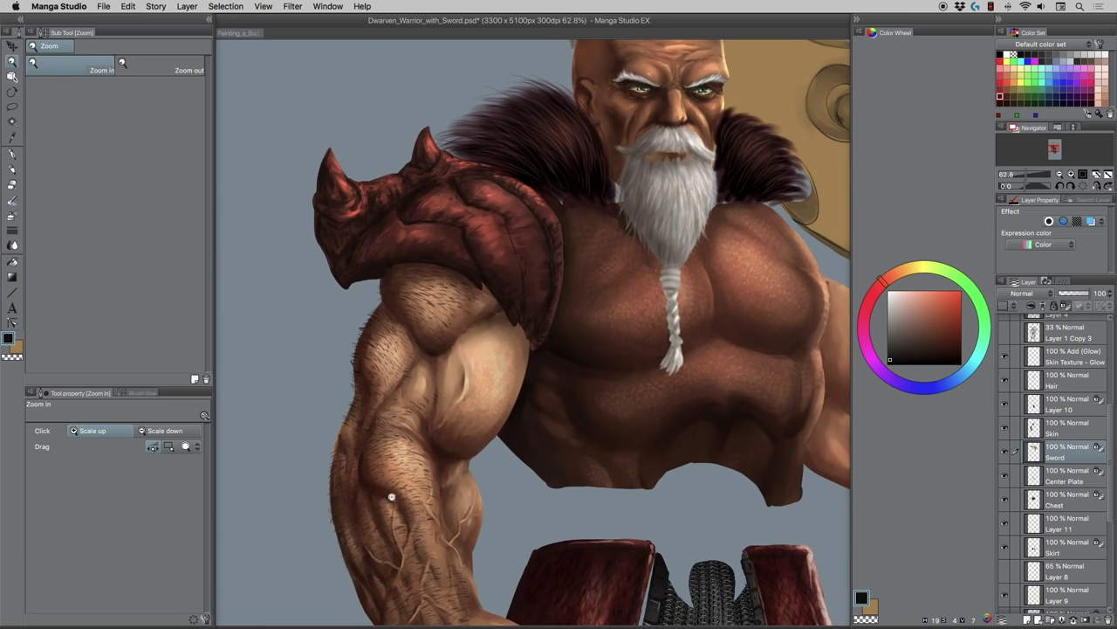
scroll(391, 490, down, 4)
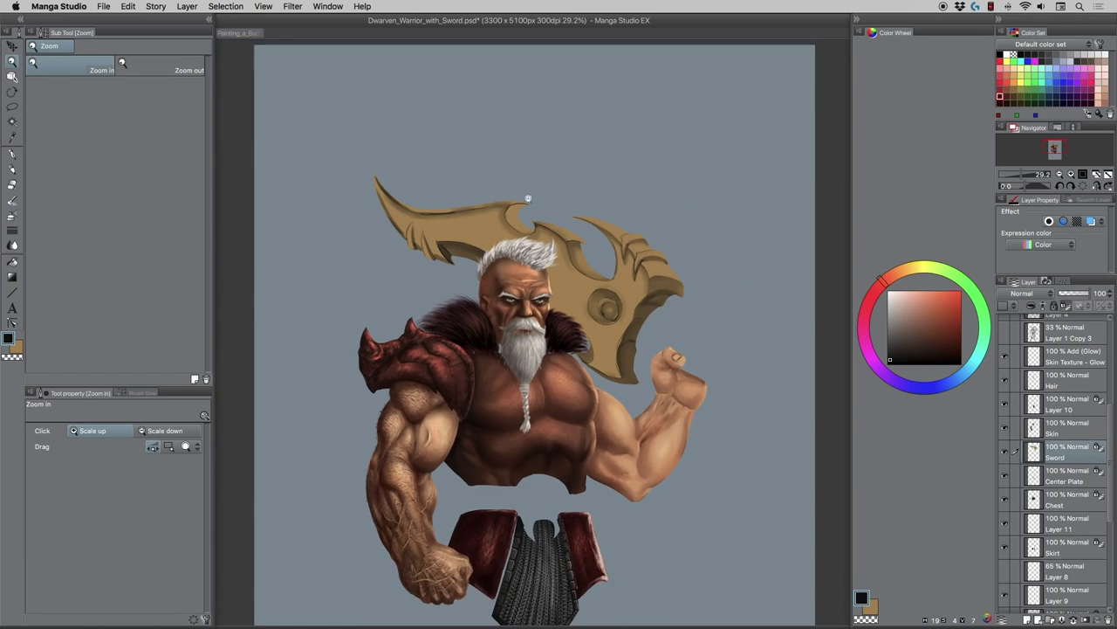
scroll(527, 200, up, 2)
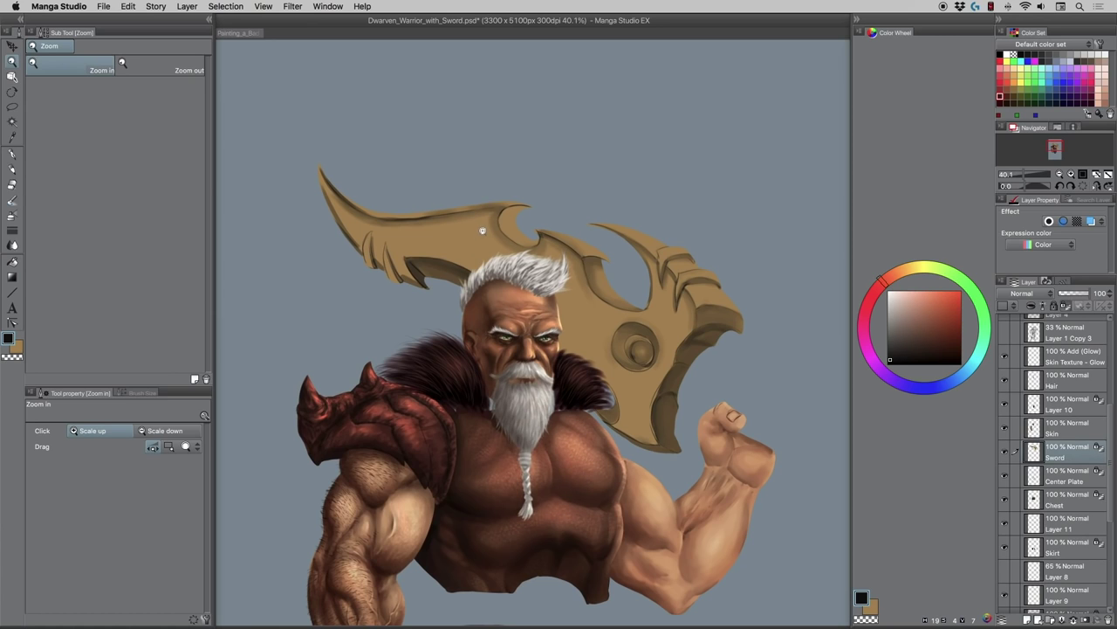
scroll(485, 231, up, 2)
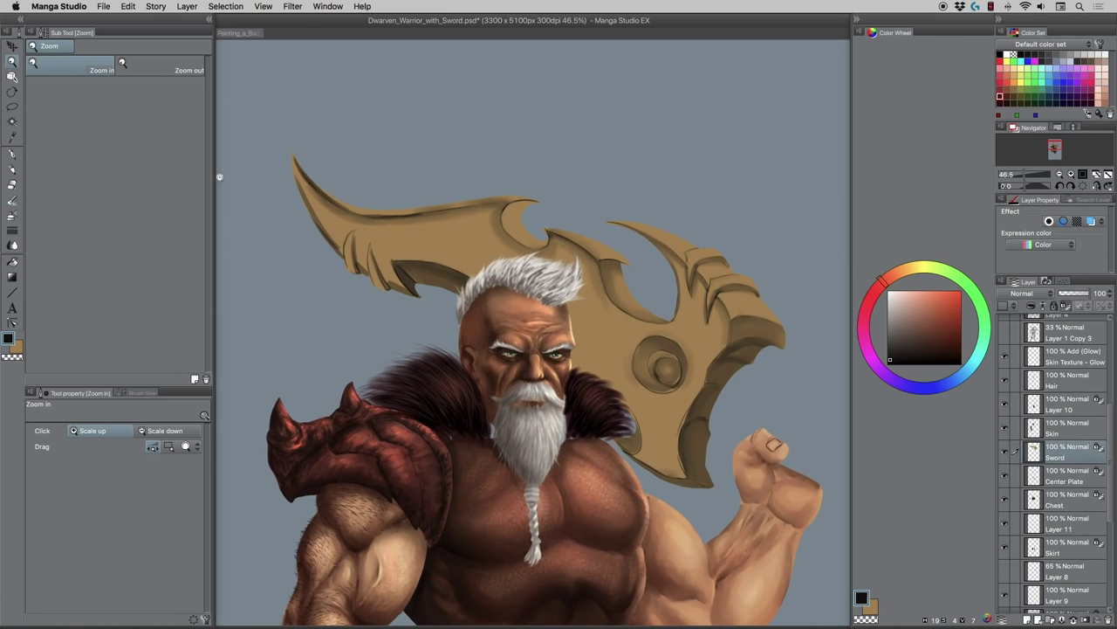
click(12, 215)
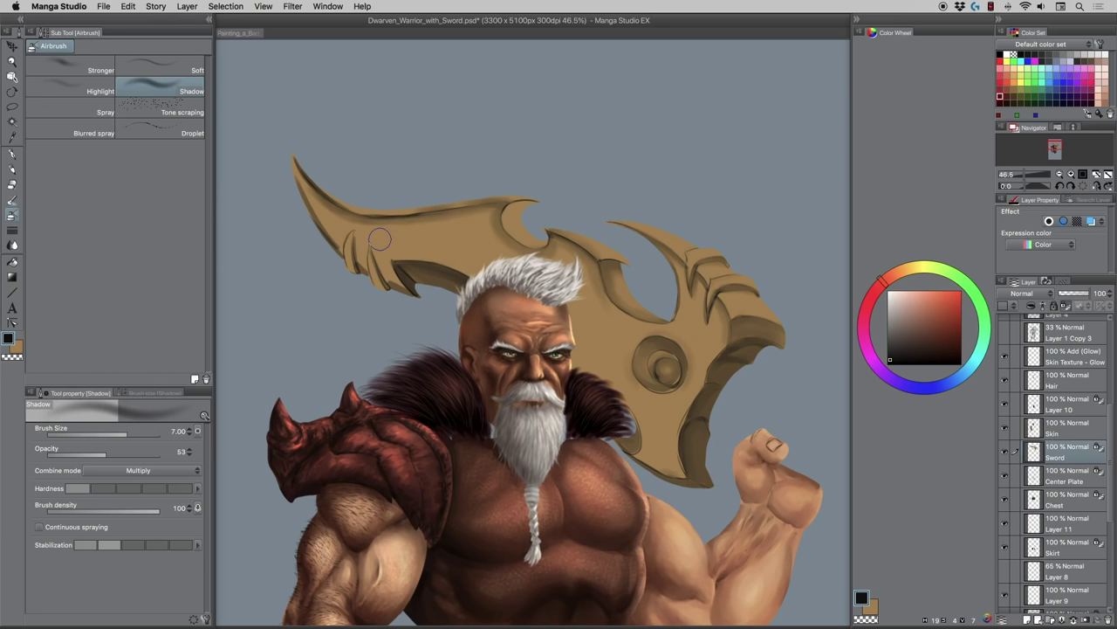
click(12, 172)
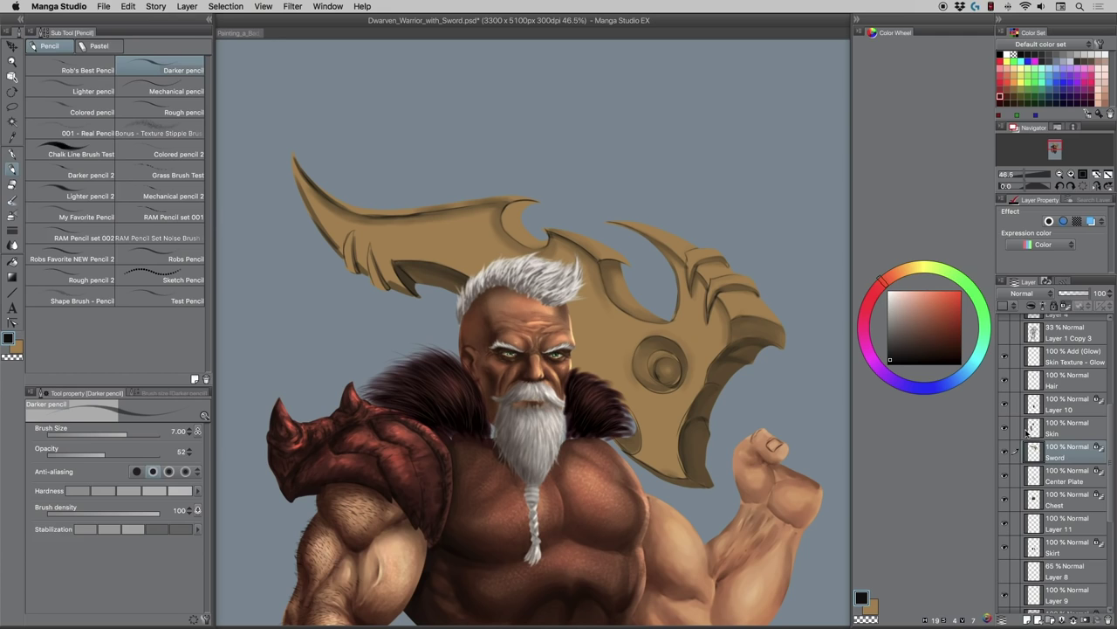
- Create a selection from the Sword layer's contents, convert it to a selection layer, and hide that layer
right_click(1072, 457)
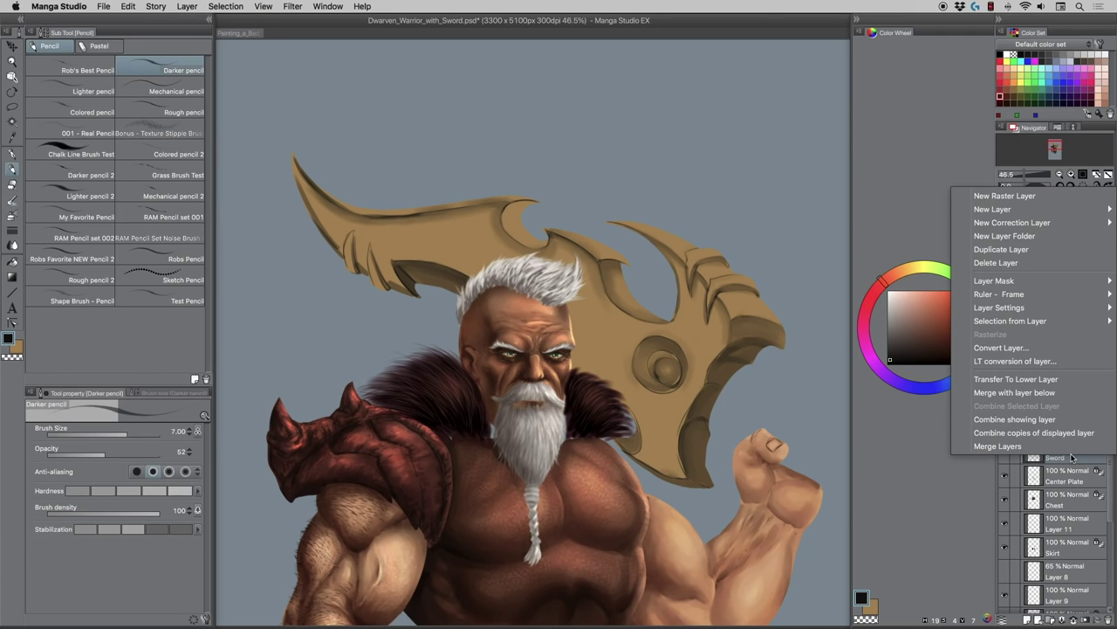
mouse_move(1010, 323)
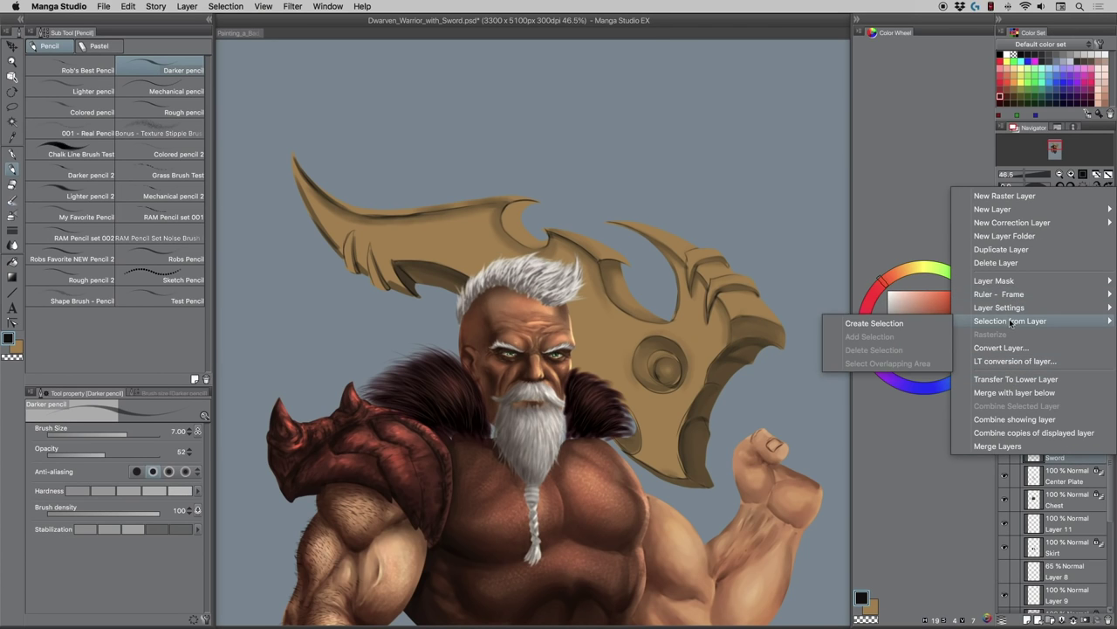
click(928, 326)
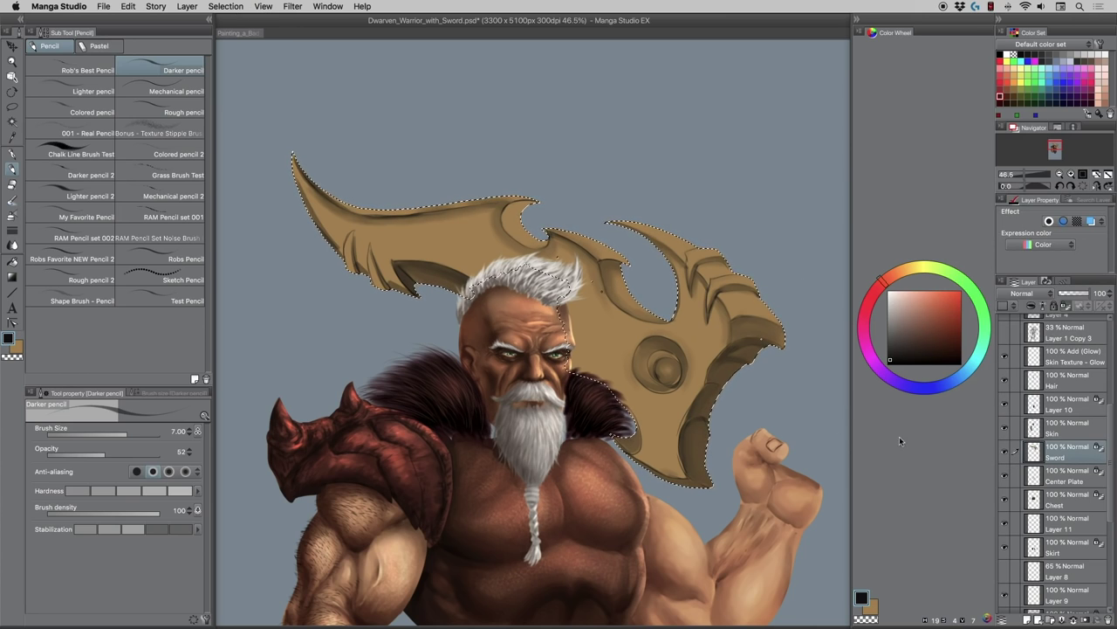
click(228, 7)
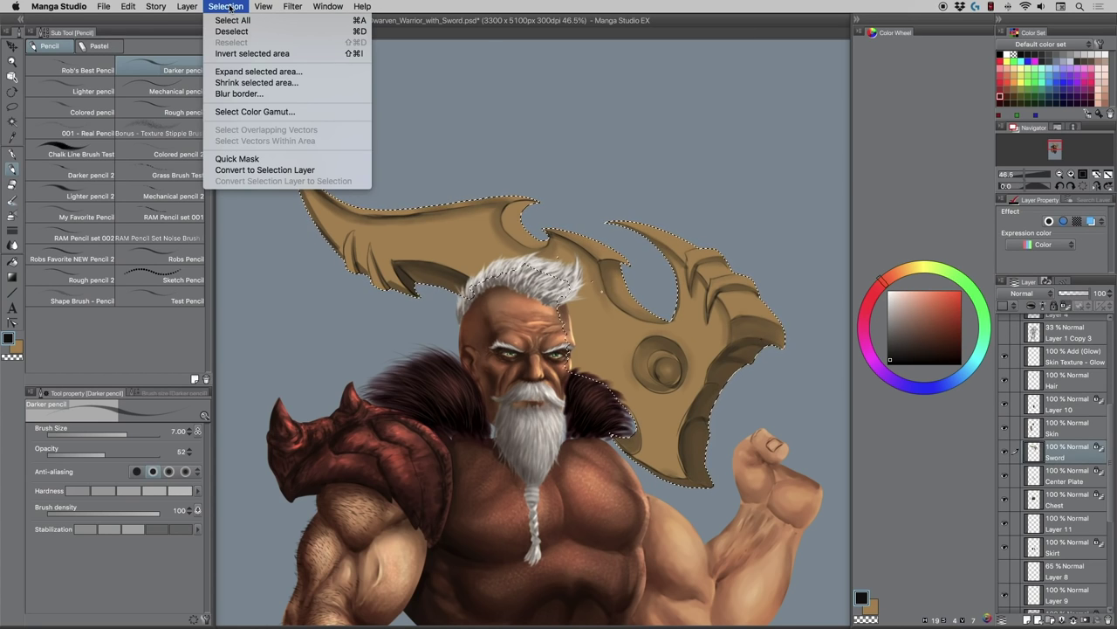
click(269, 170)
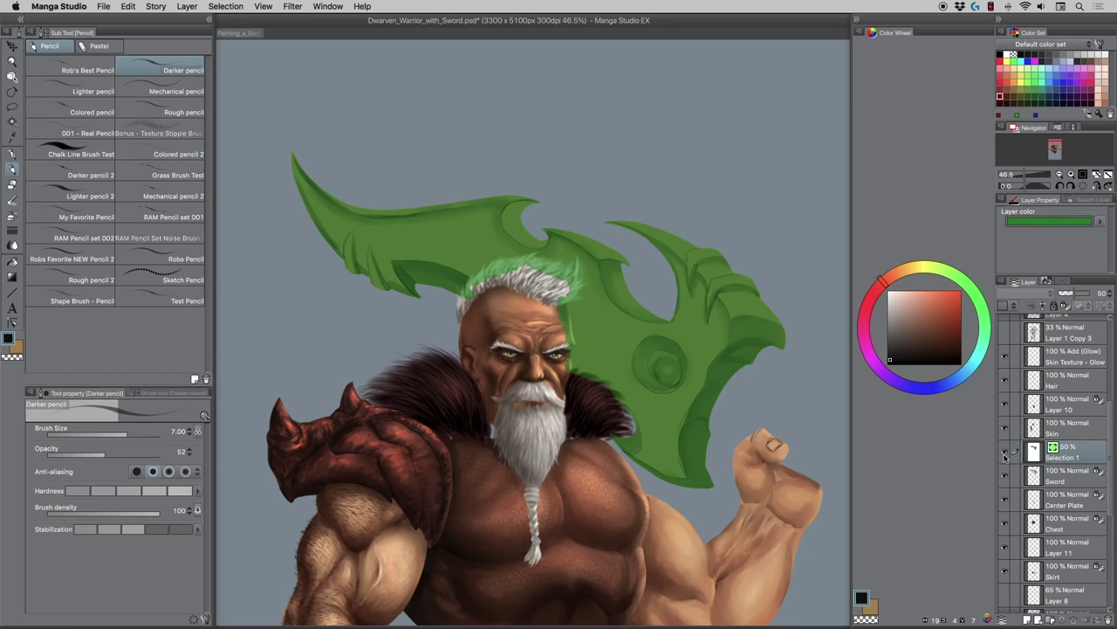
click(1005, 453)
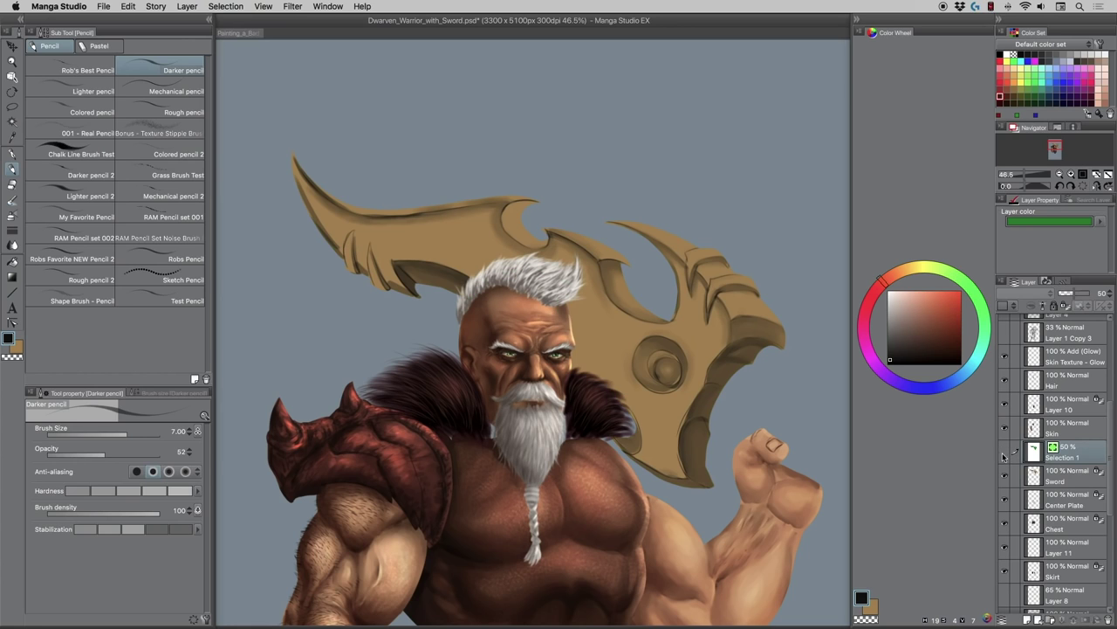
- Load the sword outline from the hidden selection layer, clear and reload it, and make the Sword layer active
super+click(1054, 447)
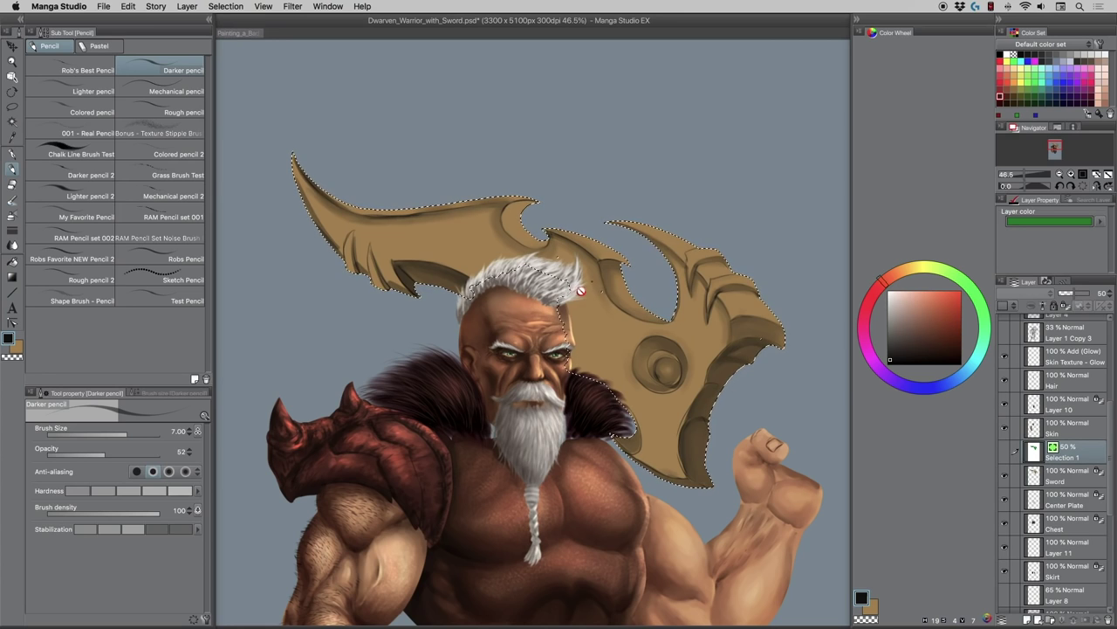
click(1067, 478)
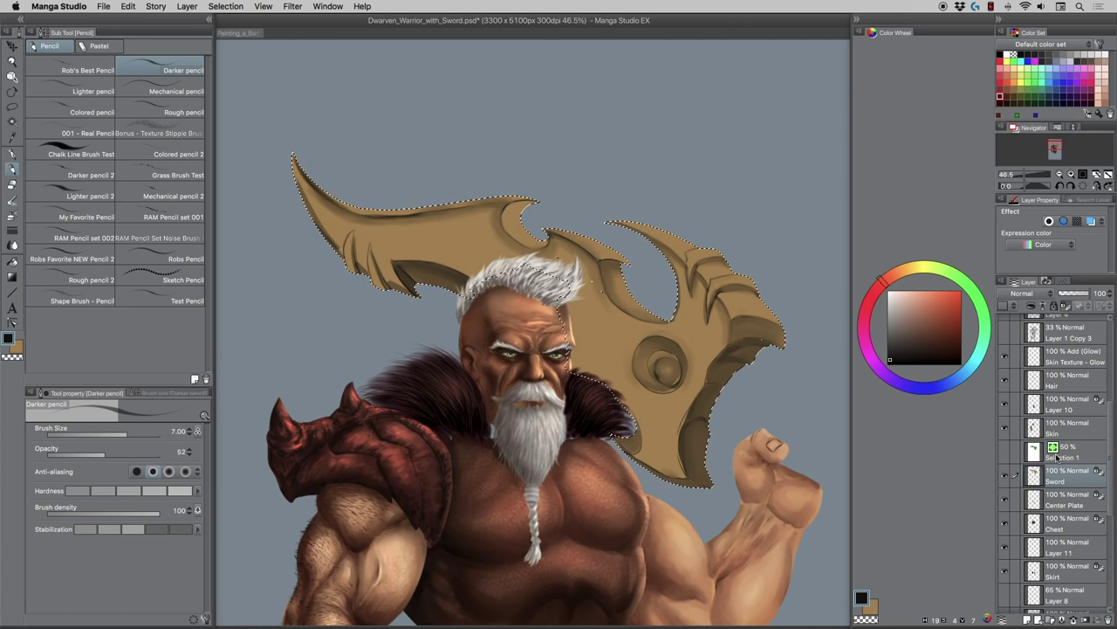
key(super+d)
click(1054, 447)
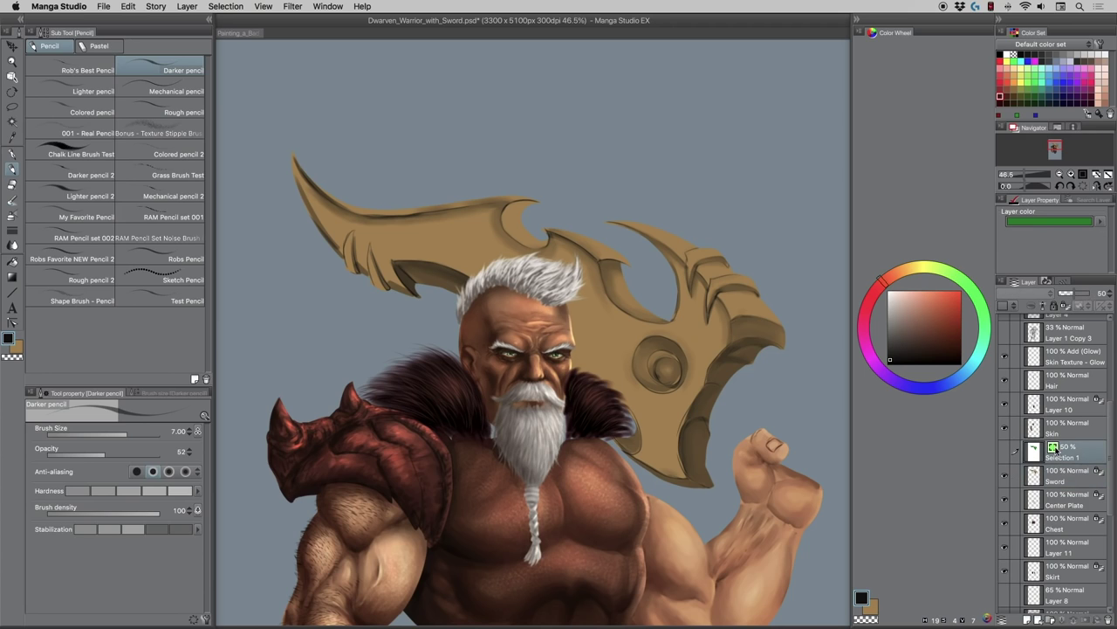
click(1055, 448)
click(1075, 480)
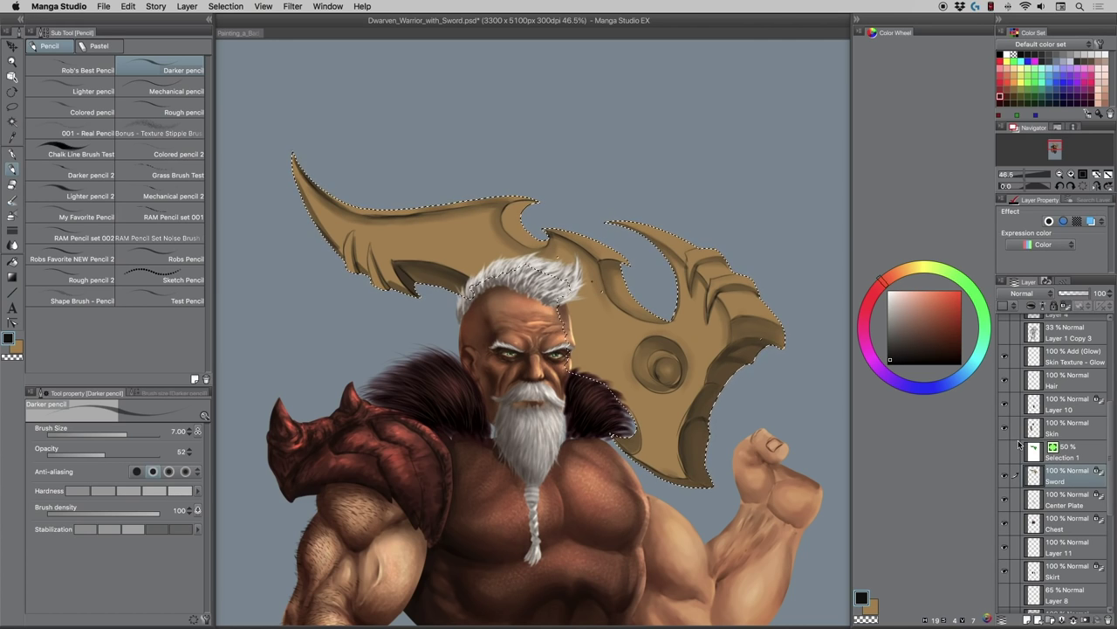
- Choose the 012 Metal Scratches Brush - RAM from the Watercolor brushes for texturing the sword
click(12, 215)
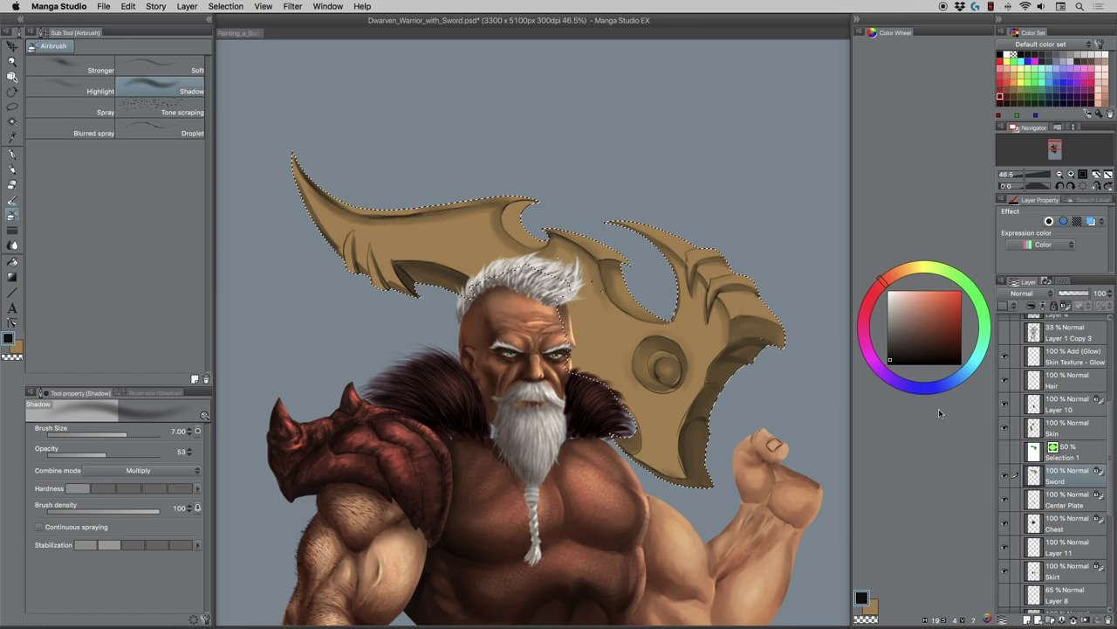
click(12, 203)
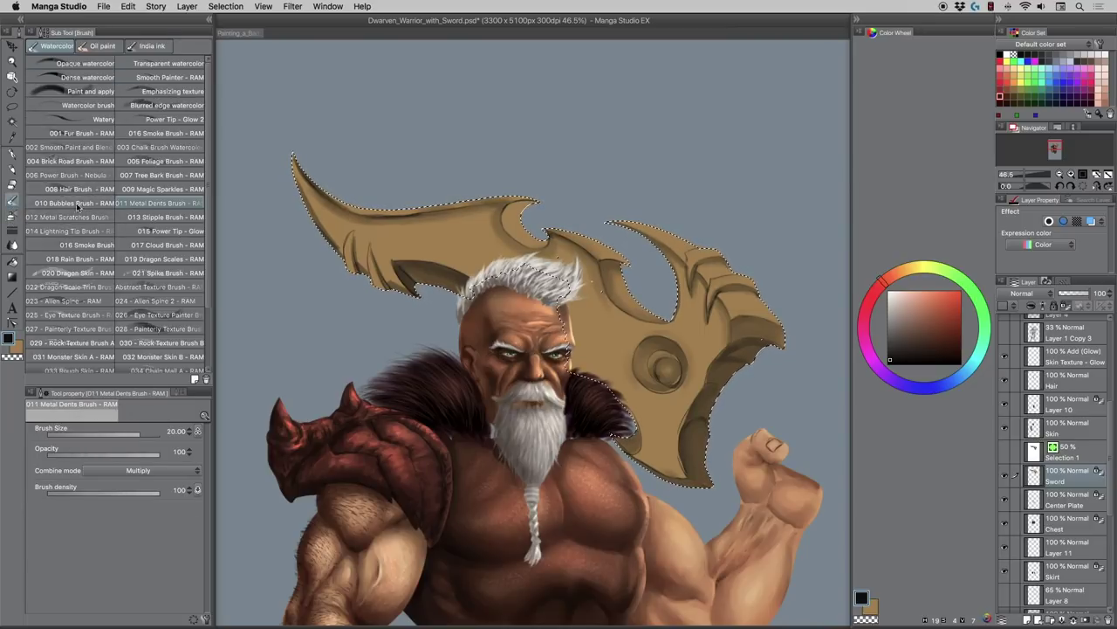
click(54, 219)
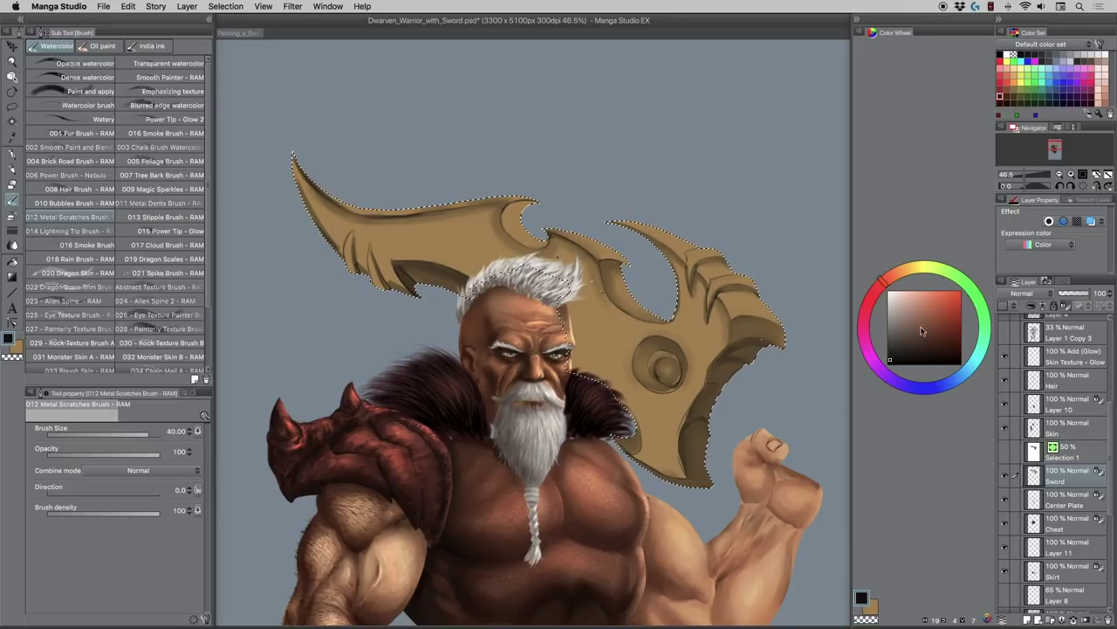
- Pick a very dark reddish brown with hue 6, saturation 57 and value 11 as the painting colour
click(983, 309)
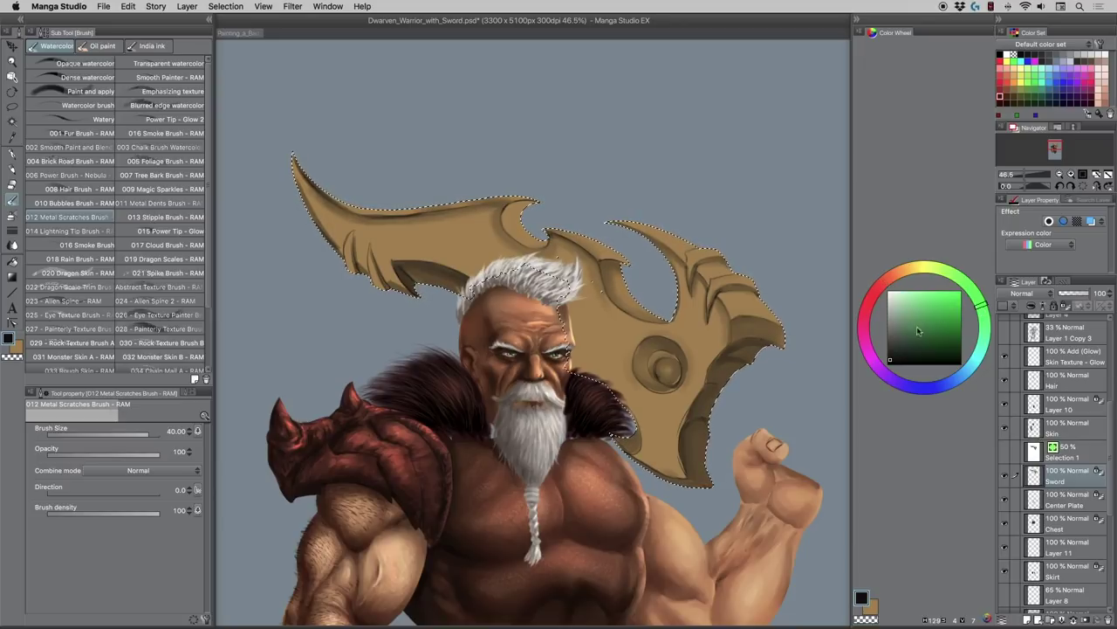
click(863, 324)
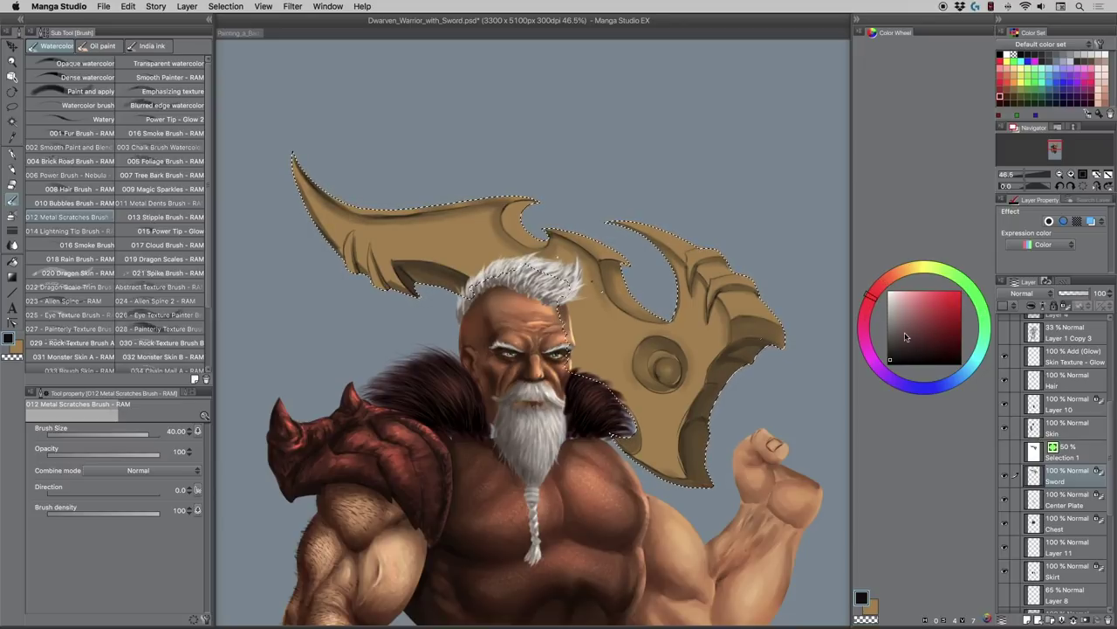
click(930, 348)
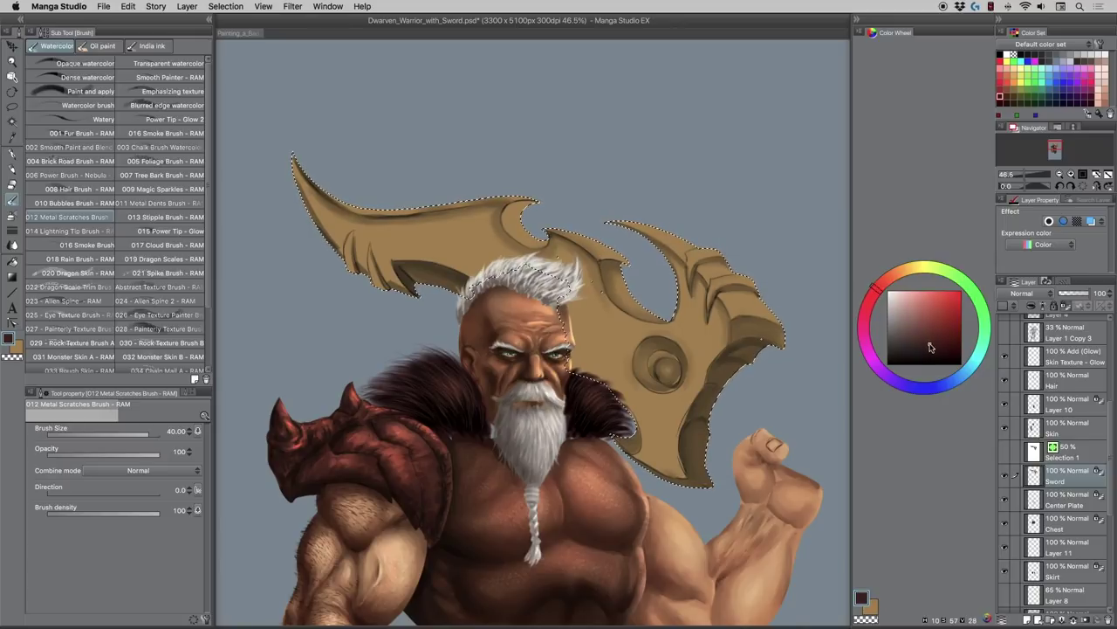
click(930, 355)
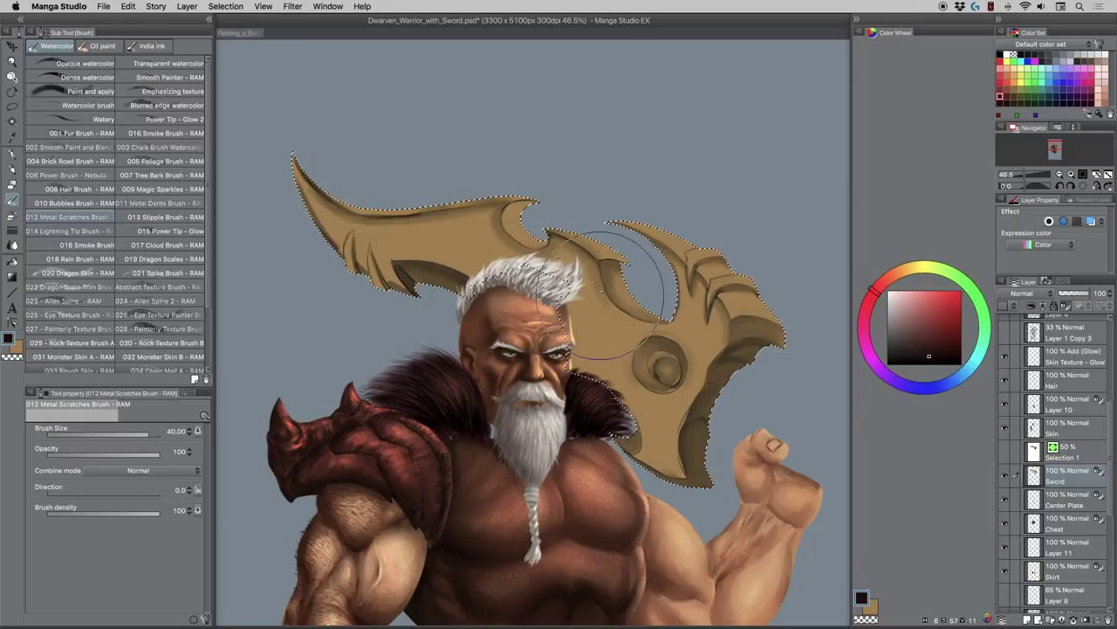
- Enlarge the scratches brush to 60 and paint dark scratches along the blade and across the sword's wide lower section
key(])
key(])
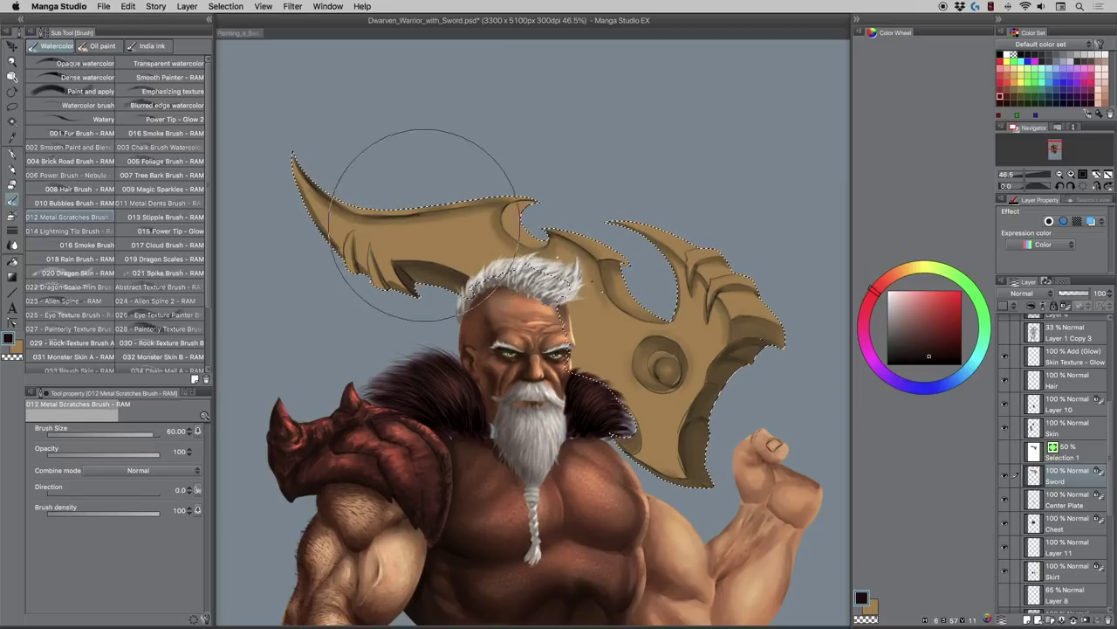
drag(419, 199, 559, 398)
drag(467, 237, 571, 412)
drag(535, 255, 594, 519)
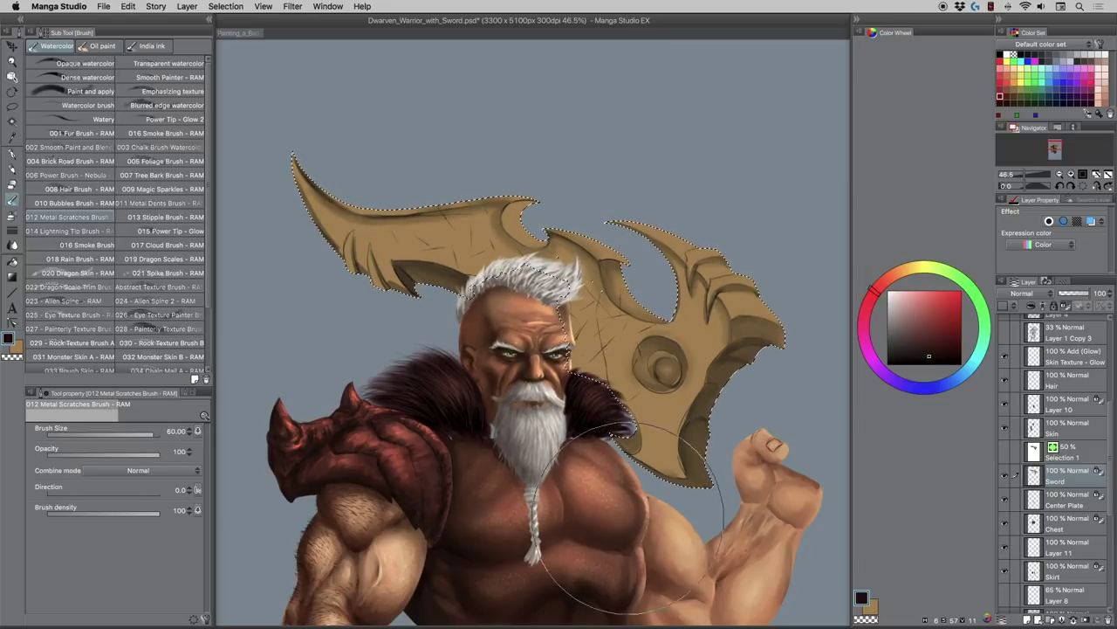
drag(734, 347, 645, 454)
drag(558, 297, 679, 449)
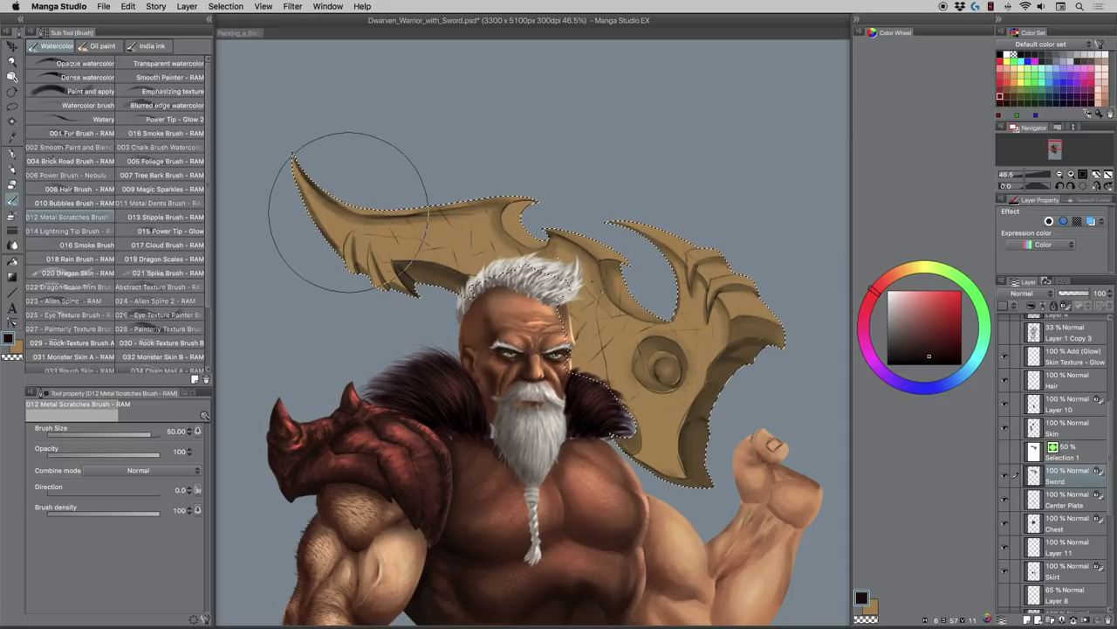
- Layer more scratches of varied scale over the whole sword, varying the brush size between 30 and 100
key(bracketleft)
key(bracketleft)
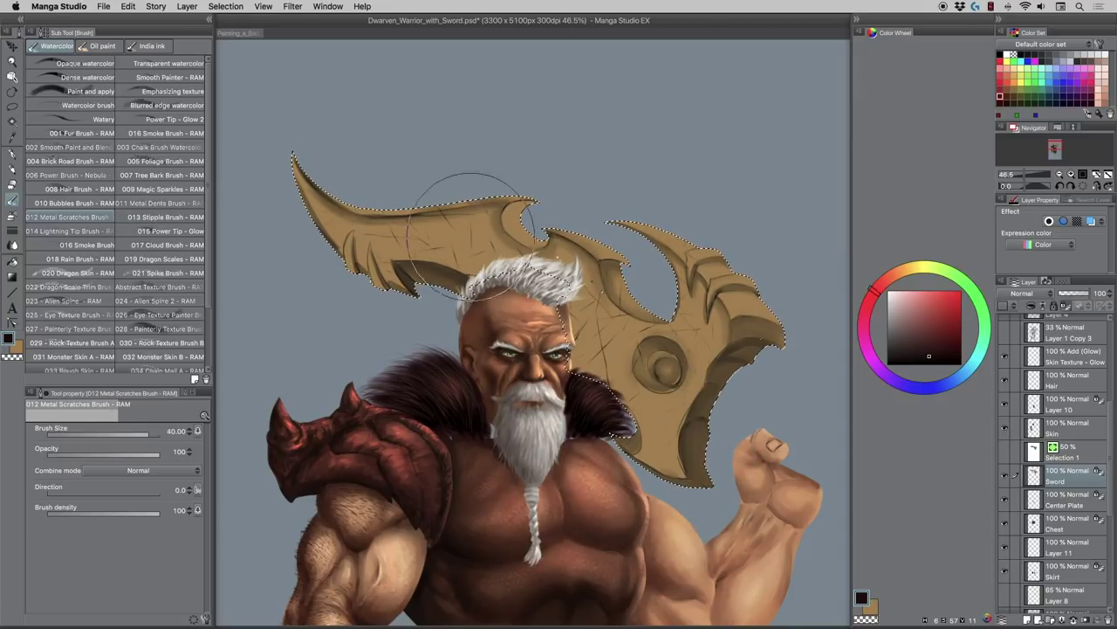
key(bracketright)
key(bracketright)
key(bracketright)
key(bracketright)
key(bracketright)
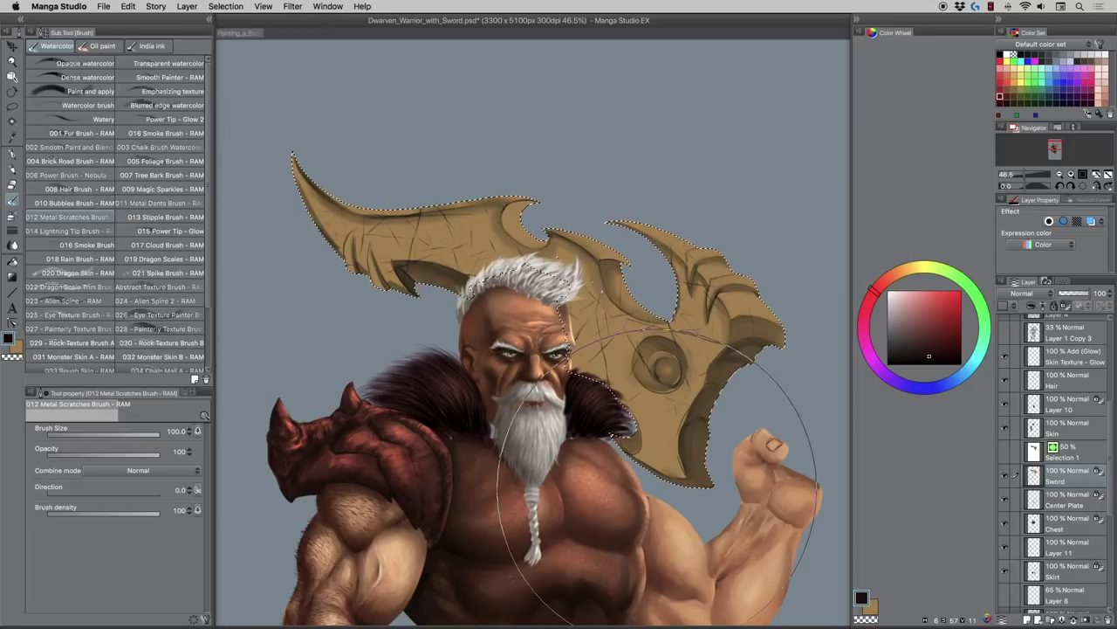
key(bracketleft)
key(bracketleft)
key(bracketleft)
key(bracketleft)
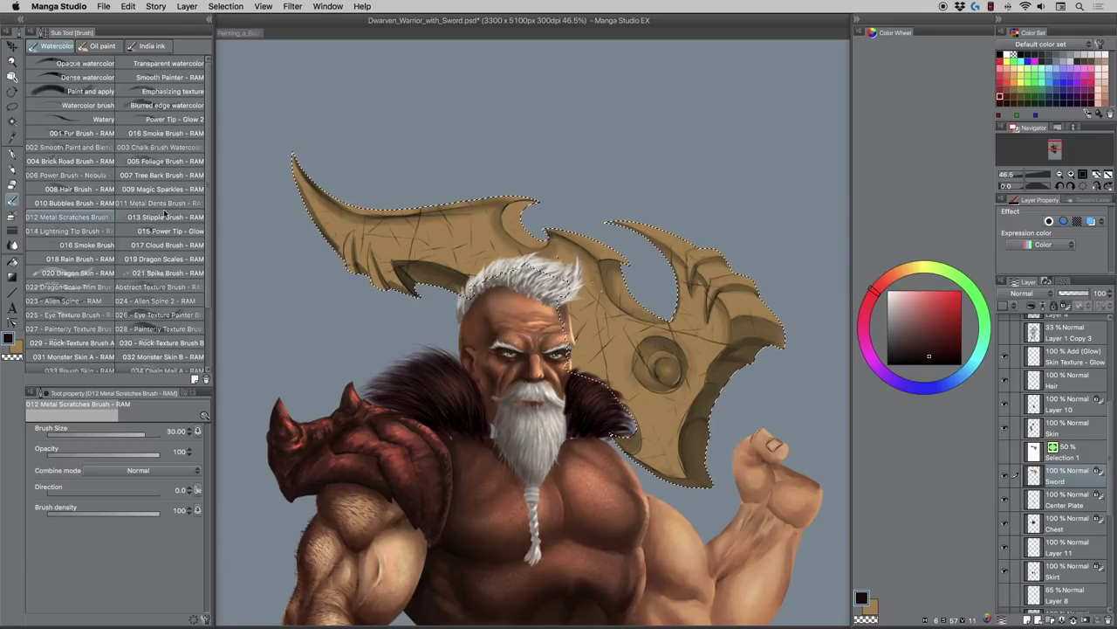
- Choose the 011 Metal Dents Brush - RAM, enlarge it to 60, and stamp dents over the sword
click(136, 203)
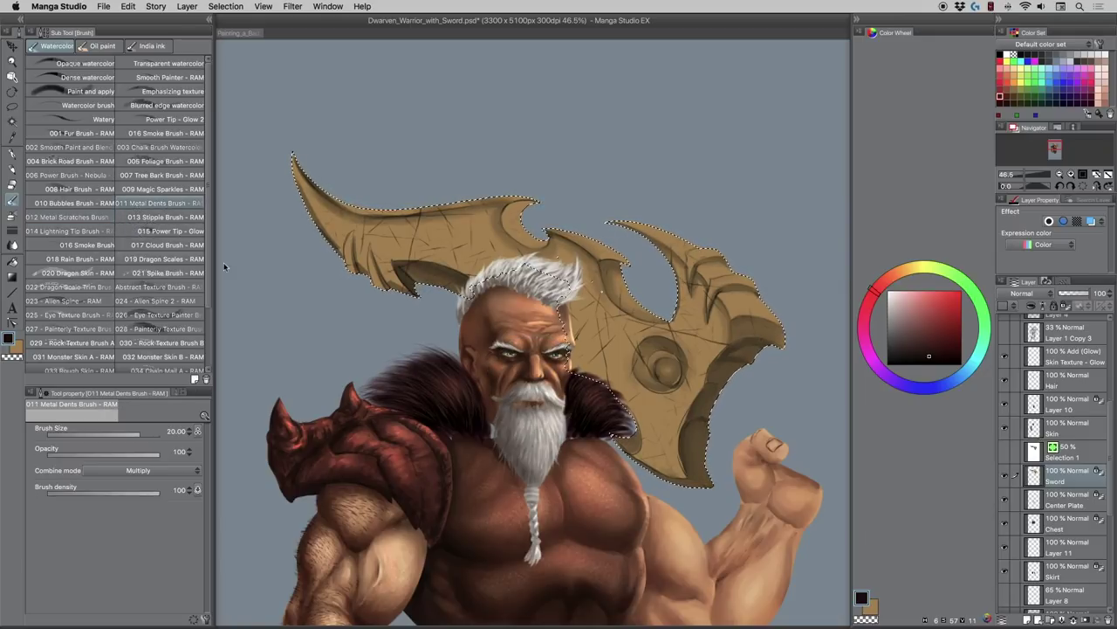
key(bracketright)
key(bracketright)
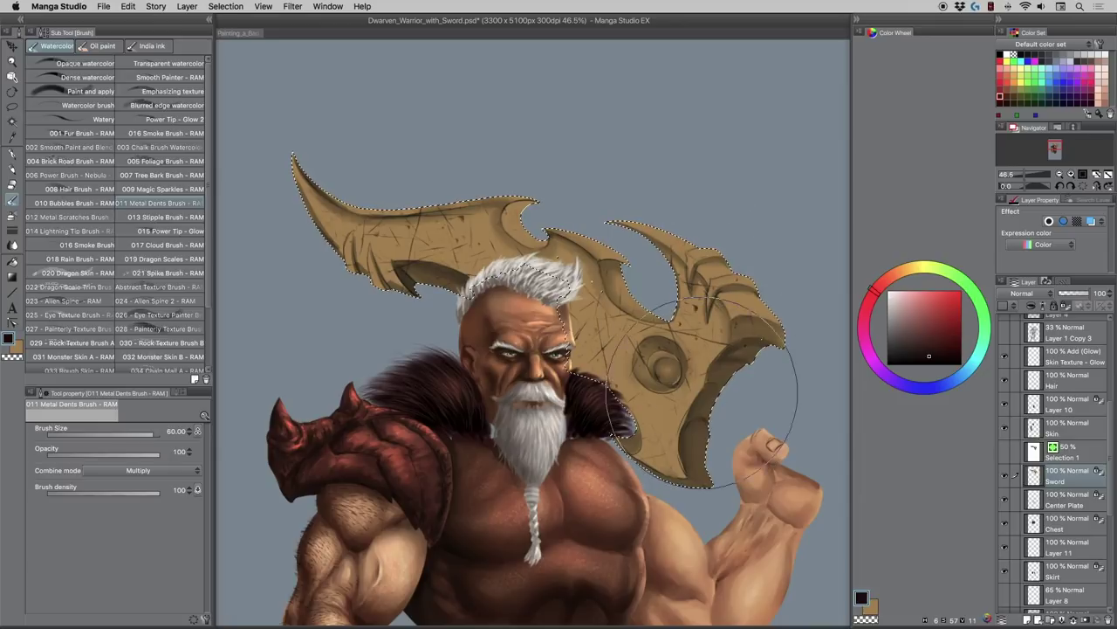
click(690, 299)
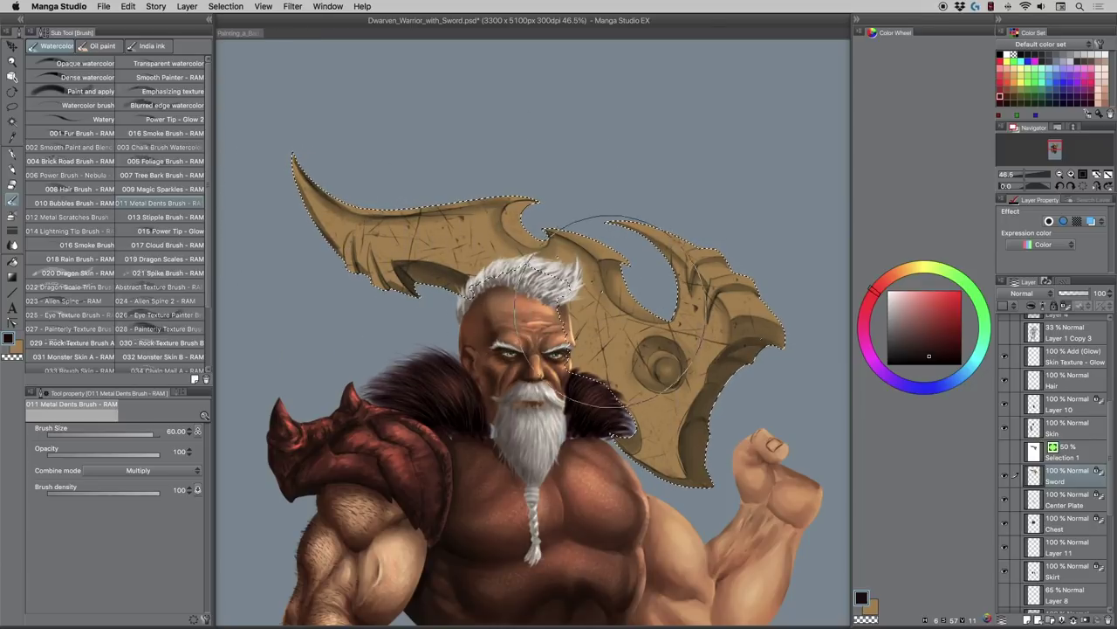
- Choose the 013 Stipple Brush - RAM, set its size to 50, and try stippling directly on the Sword layer
click(129, 219)
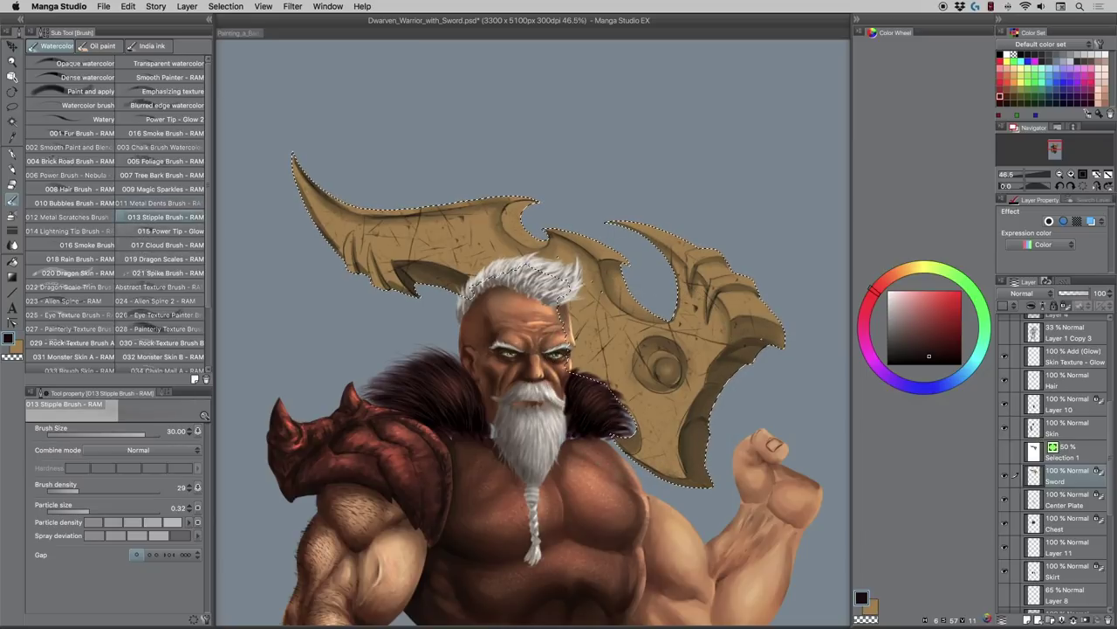
key(])
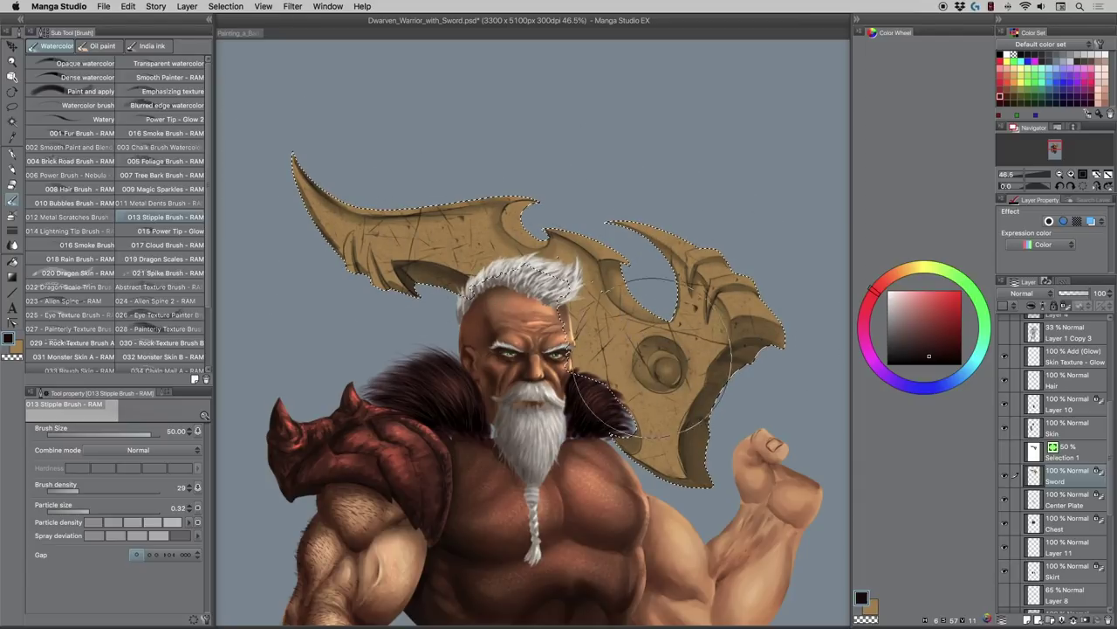
click(1005, 475)
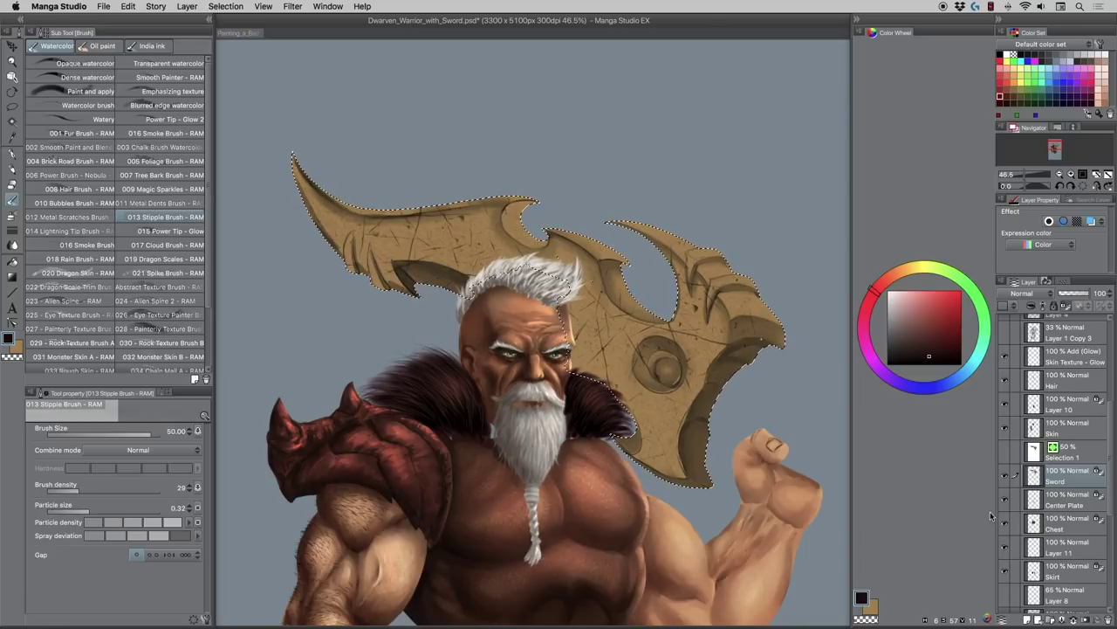
- Undo the trial stipple strokes on the Sword layer
key(super+z)
key(super+z)
key(super+z)
key(super+z)
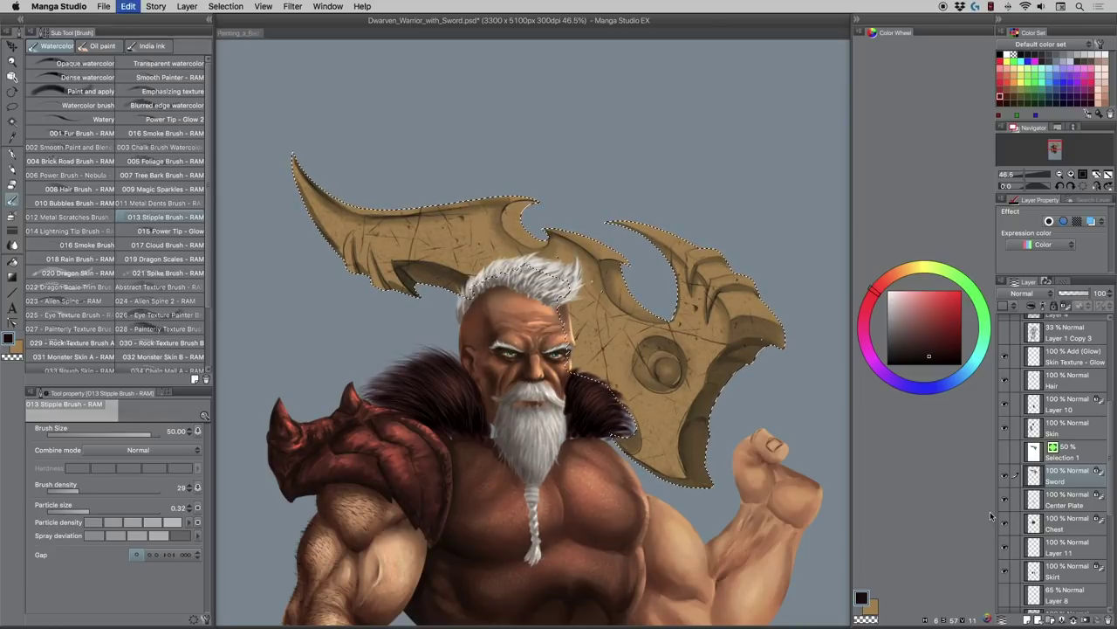
key(super+c)
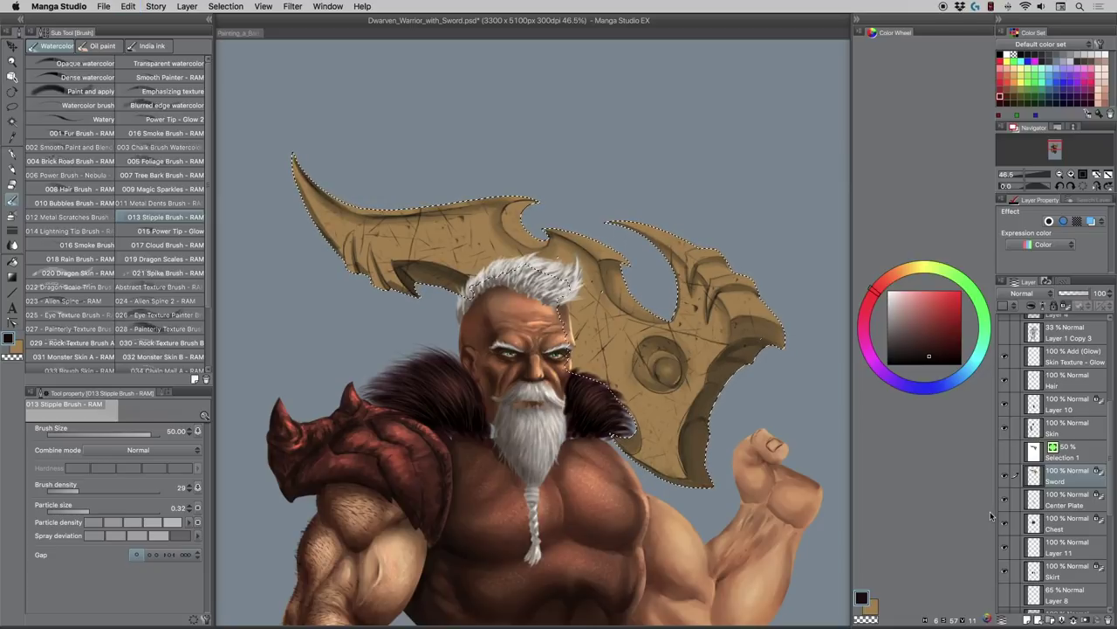
key(super+c)
key(super+c)
key(super+c)
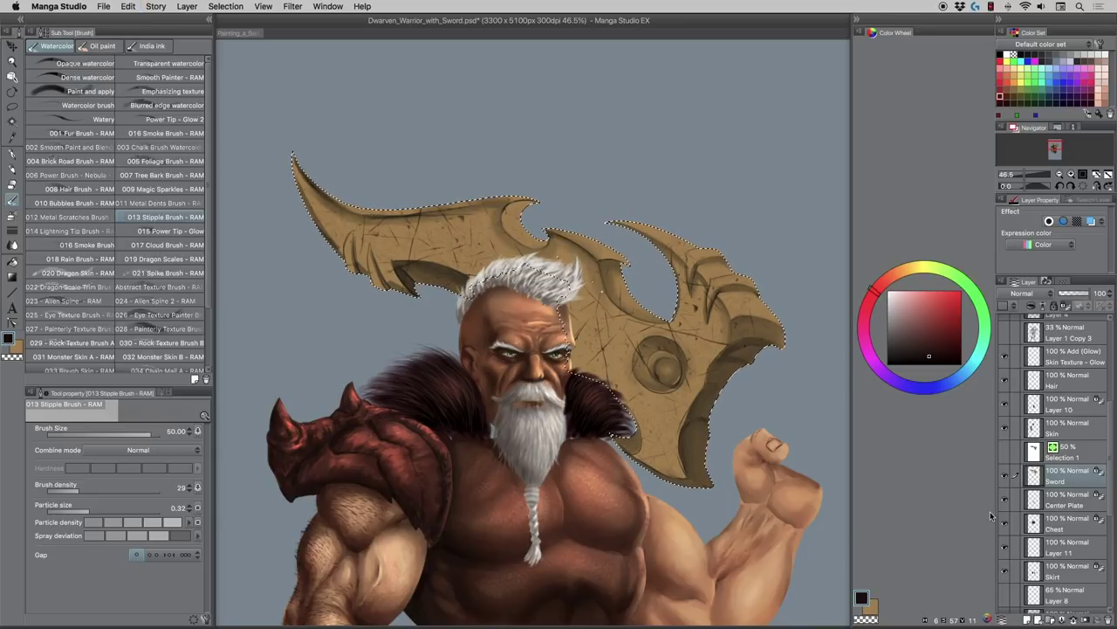
key(super+c)
key(super+c)
key(super+c)
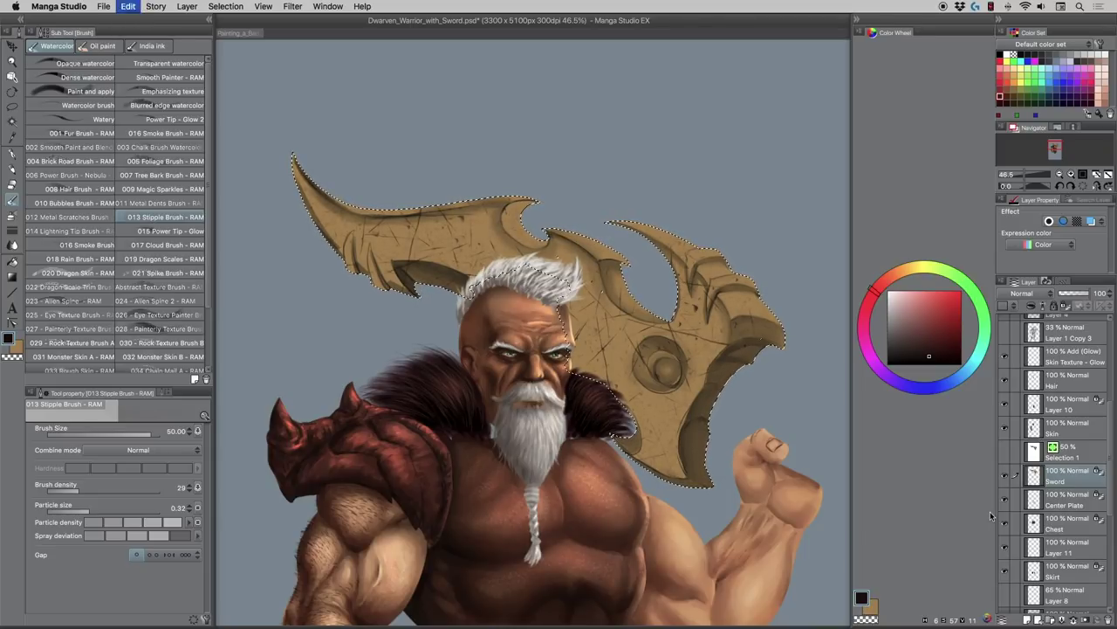
key(super+c)
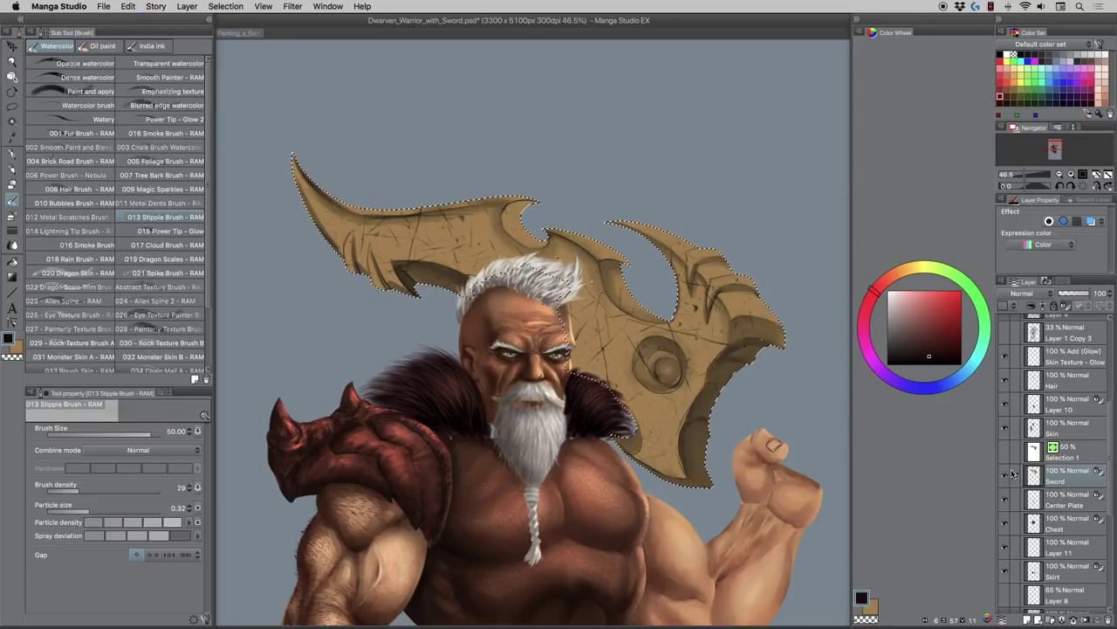
- Create a new layer above the Sword layer and name it Sword Layer
click(1028, 620)
double_click(1061, 481)
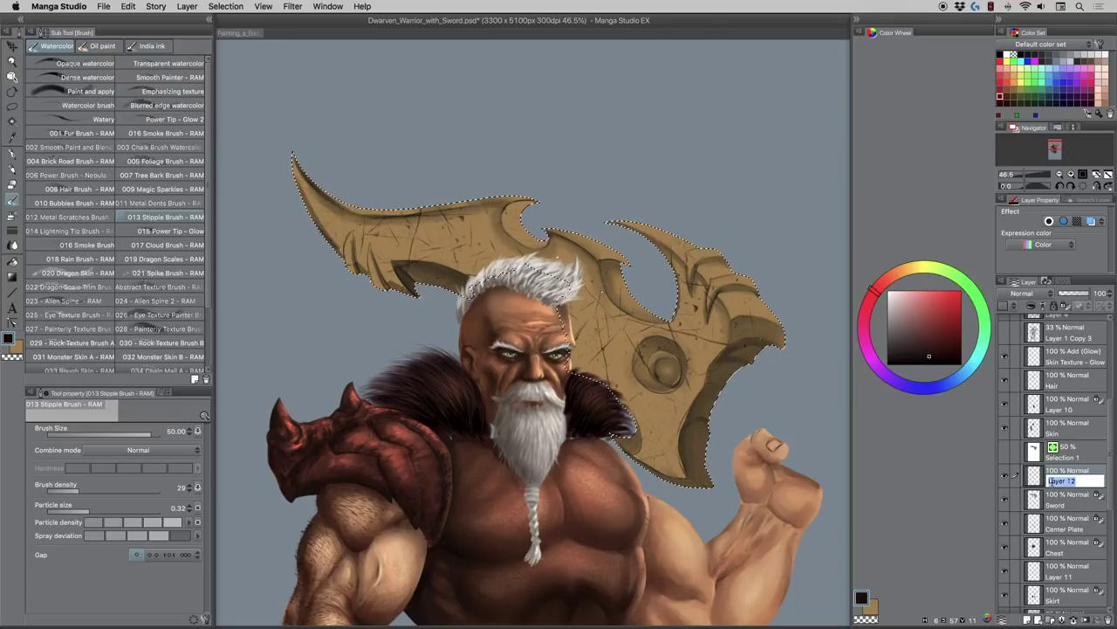
text(S)
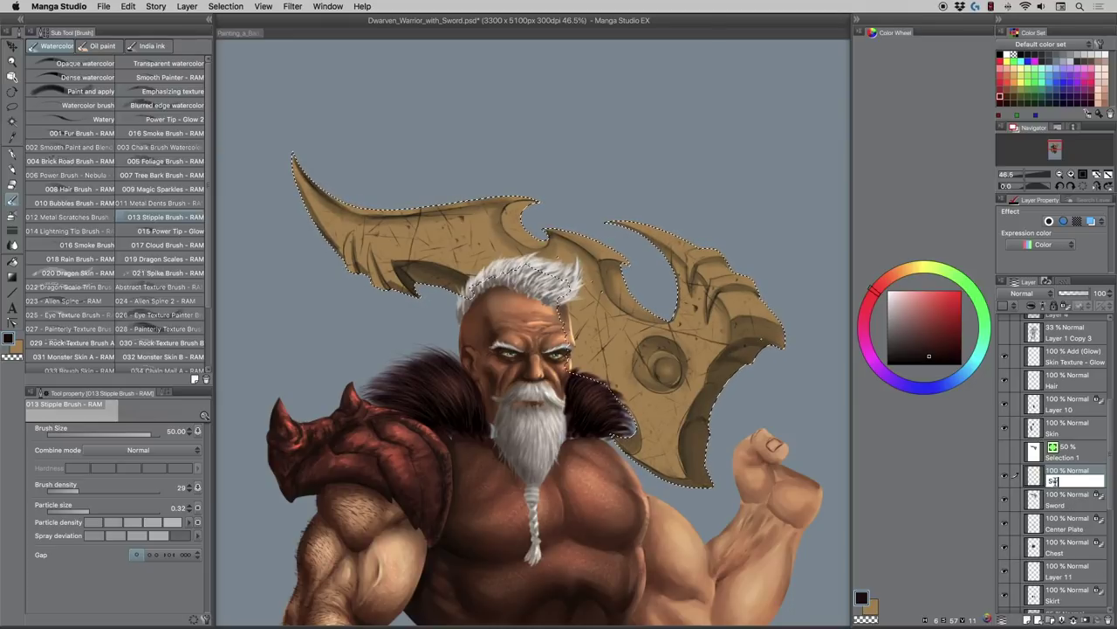
text(word Layer)
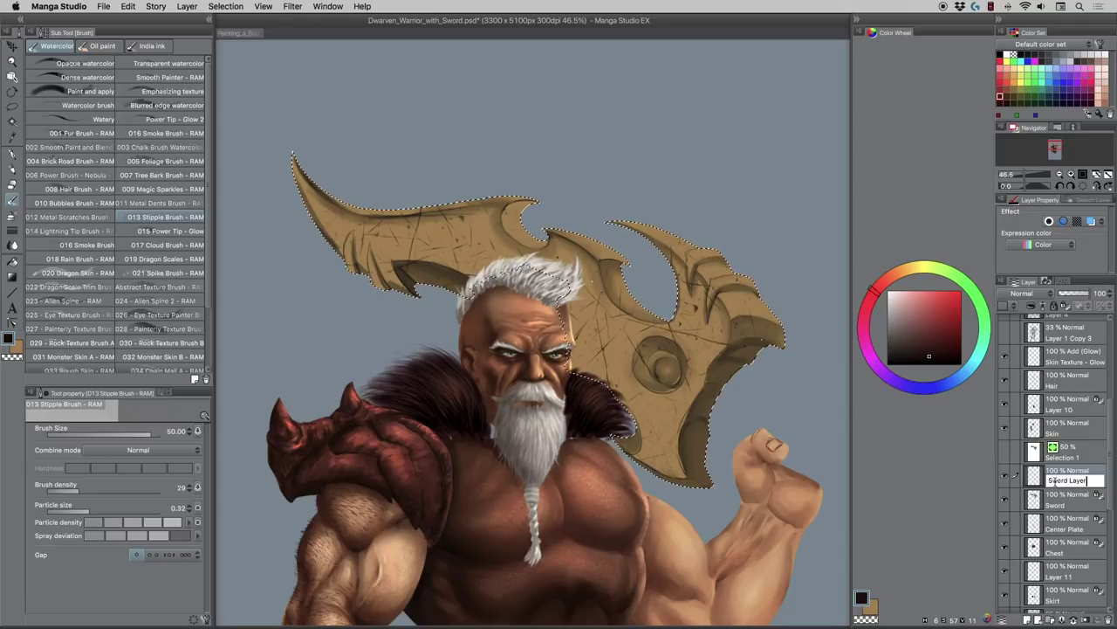
key(Return)
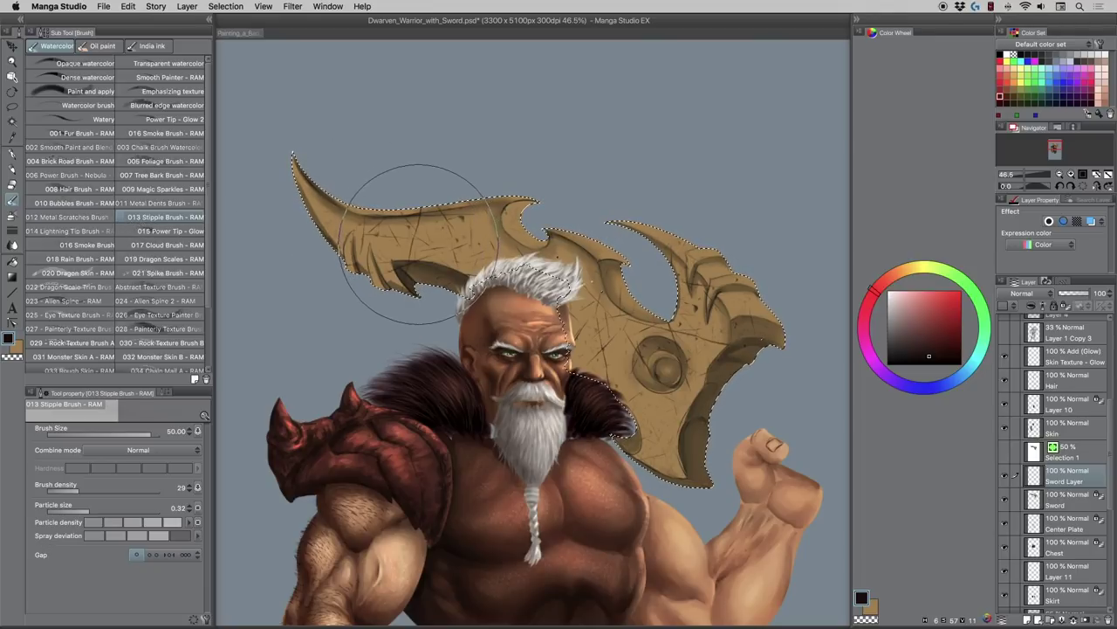
- Set the stipple brush to size 70, particle size 0.75 and brush density 37, and stipple texture over the sword
key(])
key(])
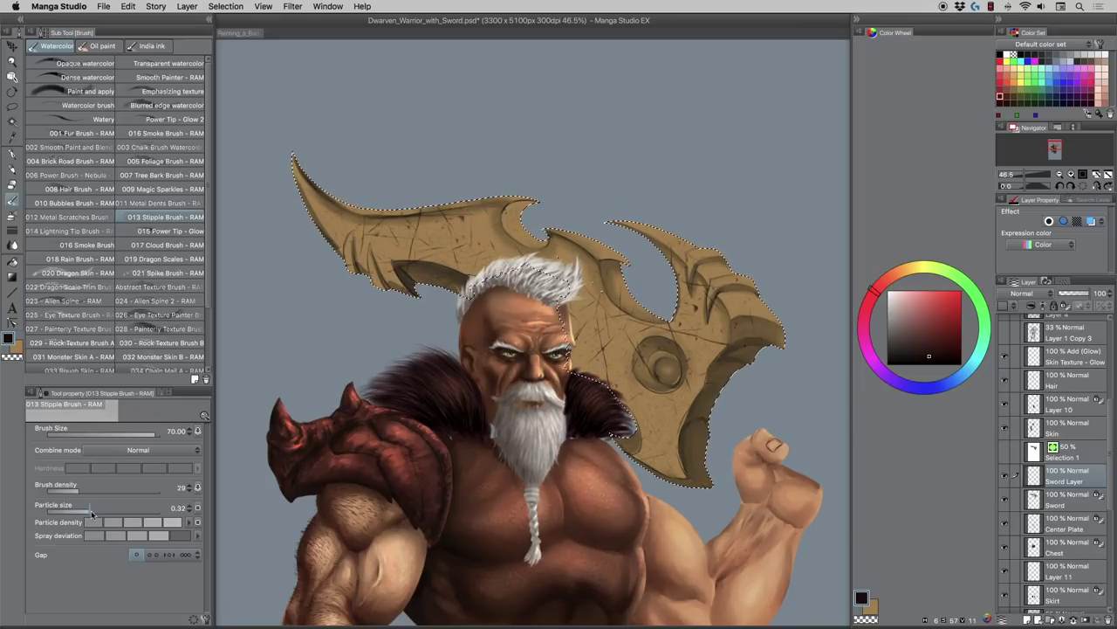
drag(96, 513, 104, 506)
drag(96, 514, 103, 513)
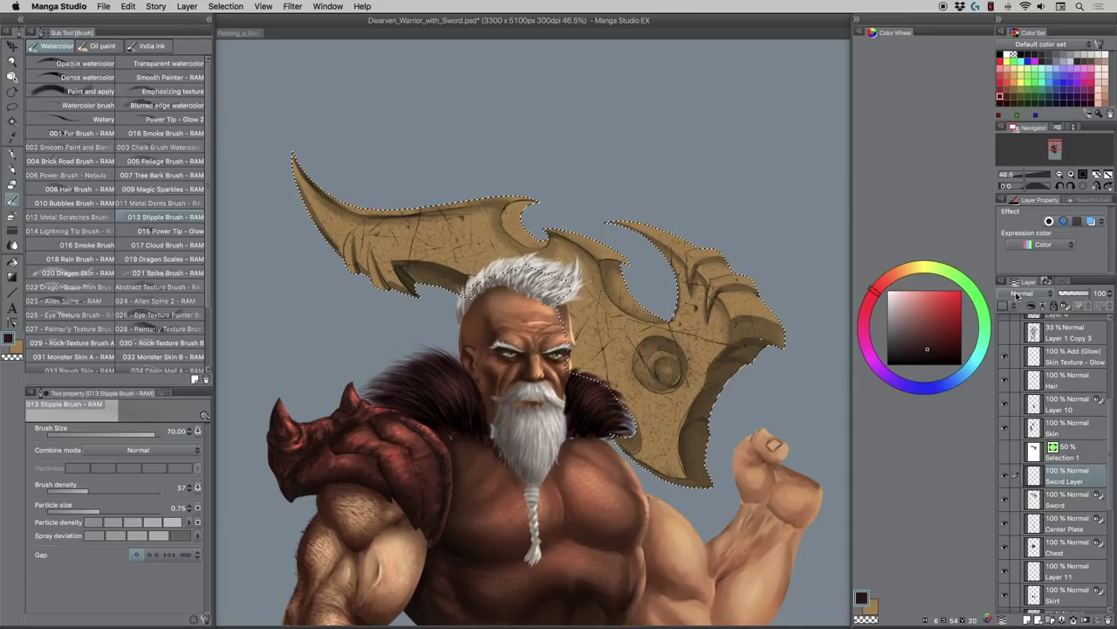
- Try the Multiply, Subtract and Overlay blending modes on the stippled Sword Layer
click(1017, 295)
click(1008, 331)
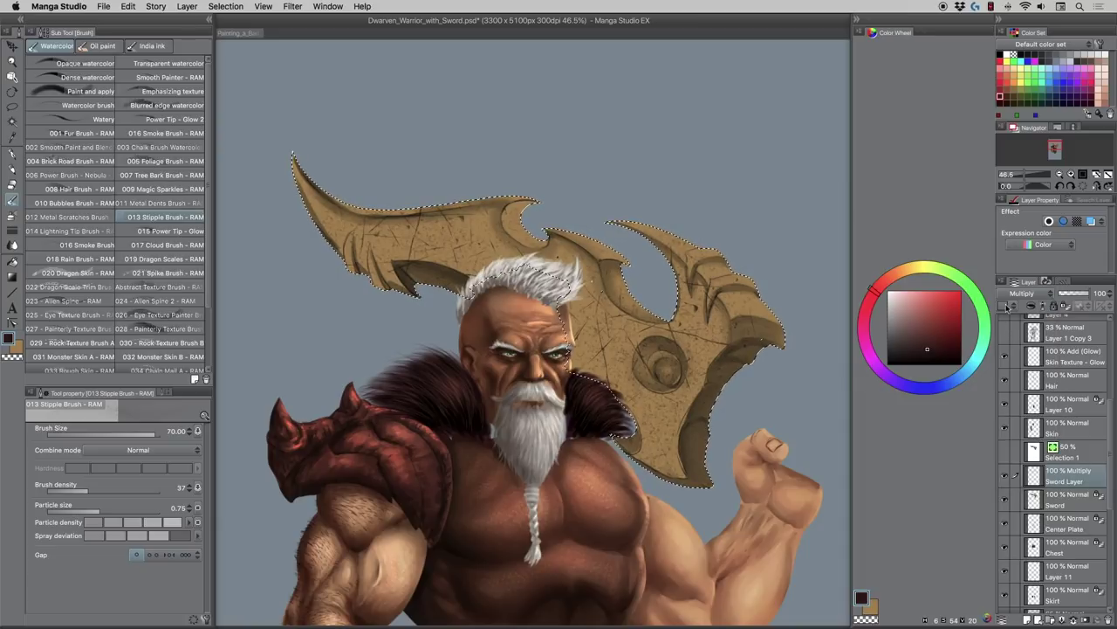
click(1013, 295)
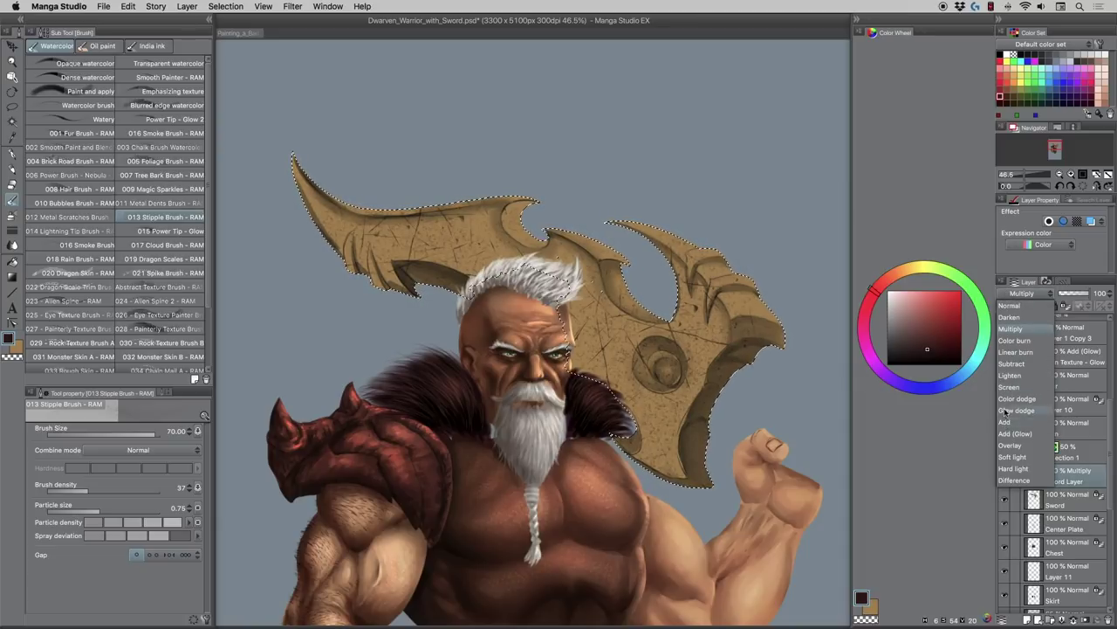
click(1009, 363)
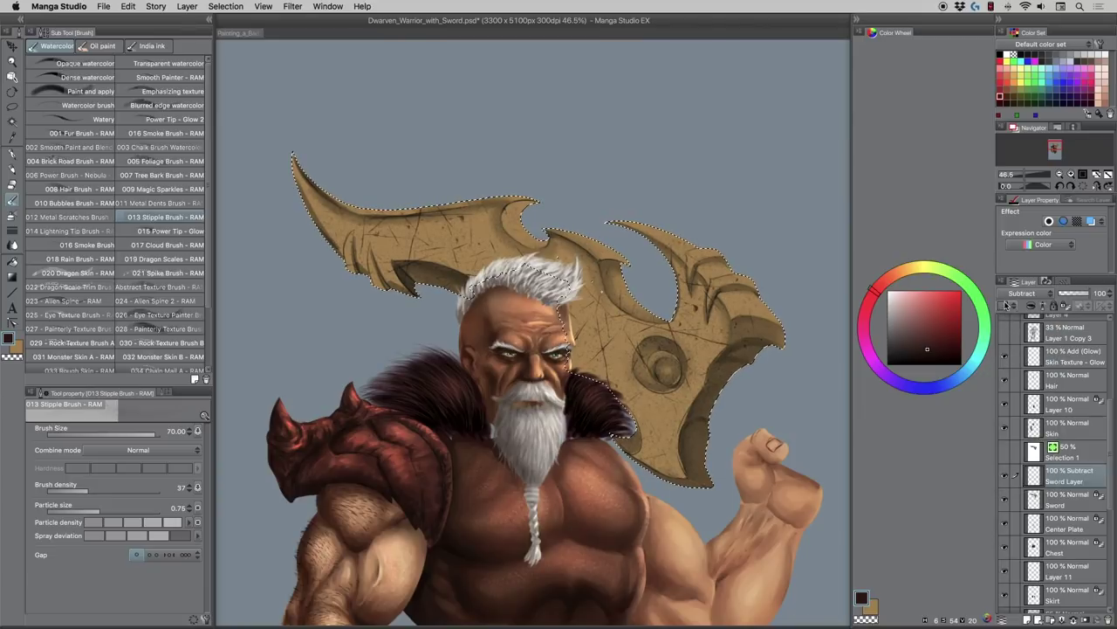
click(1013, 295)
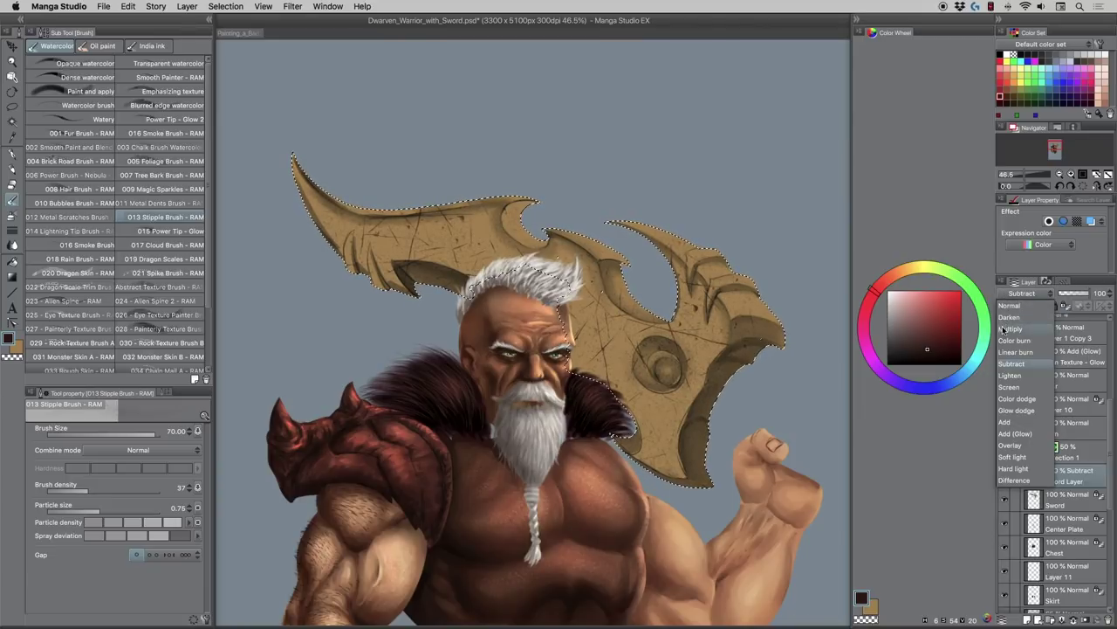
click(1008, 444)
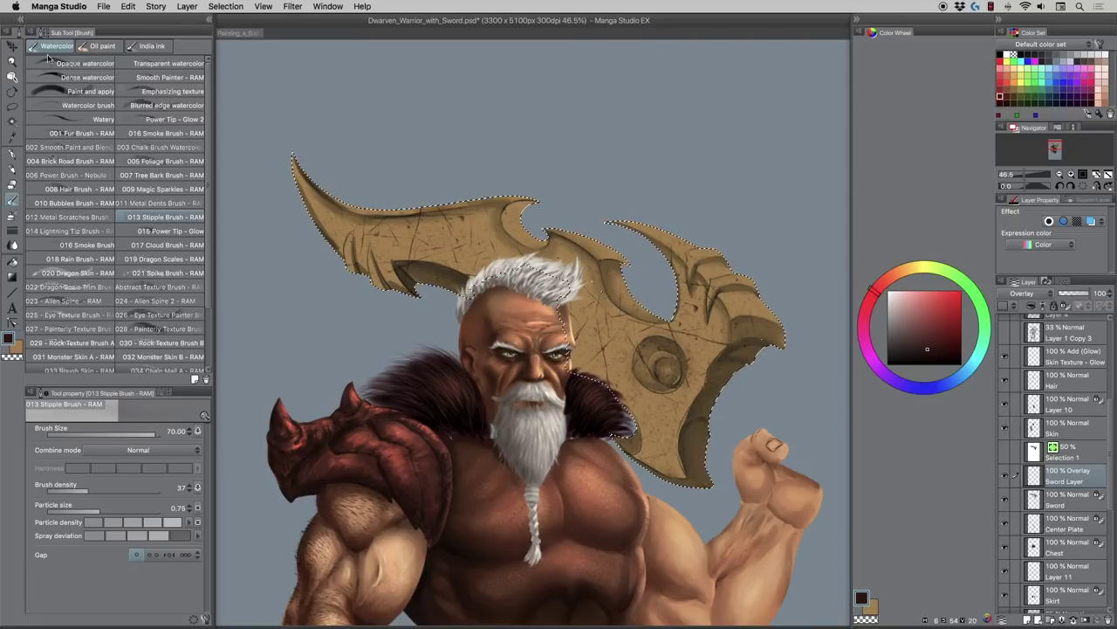
- Inspect the sword texture up close and set the Sword Layer's blending mode to Multiply
click(12, 60)
drag(667, 367, 679, 366)
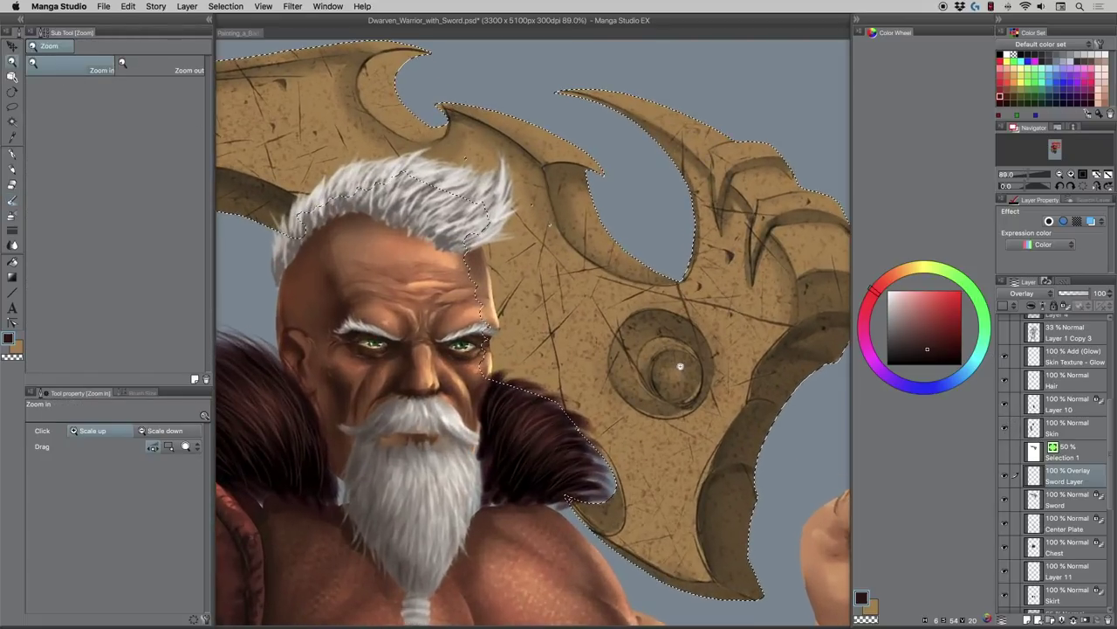
click(1028, 293)
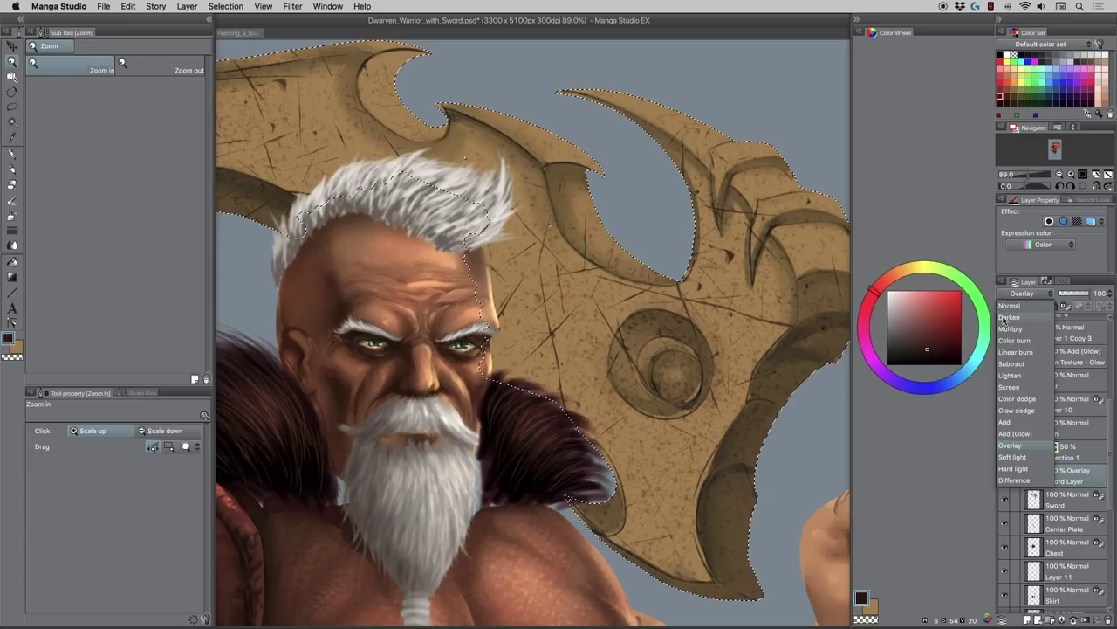
click(1023, 321)
drag(677, 404, 673, 408)
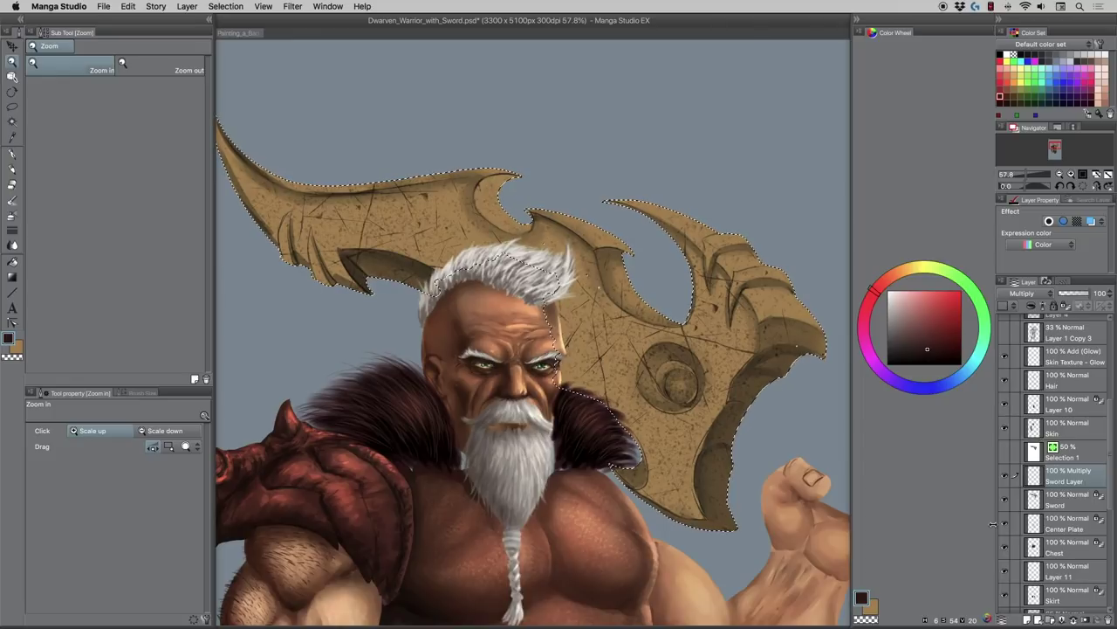
- Apply a Gaussian blur with a blur area of 6.00 to the stippled Sword Layer
drag(489, 325, 484, 327)
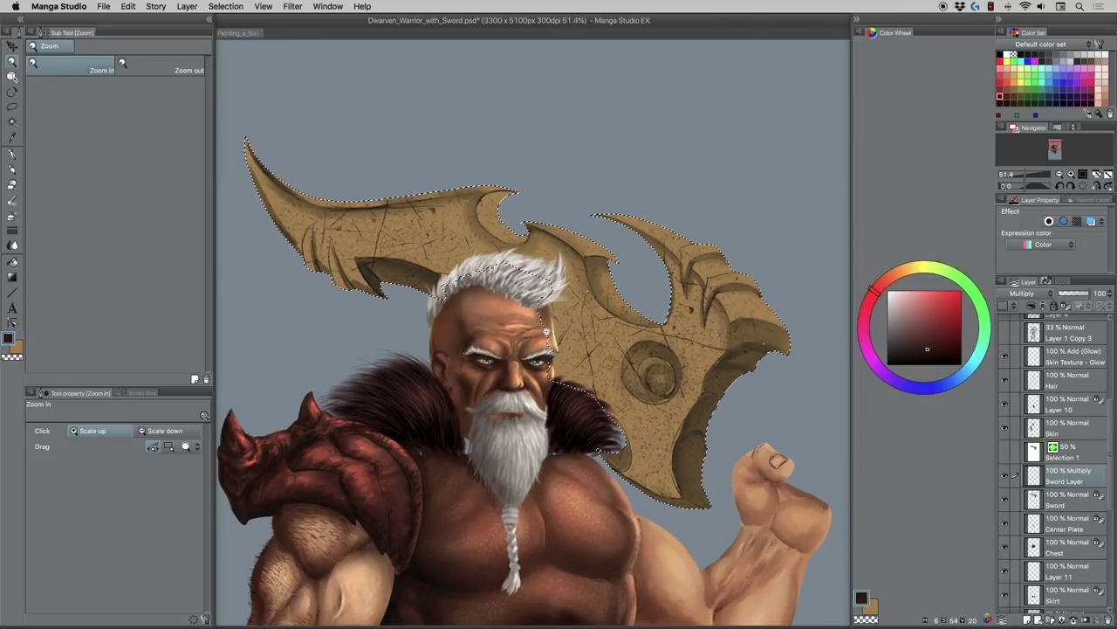
drag(547, 332, 565, 335)
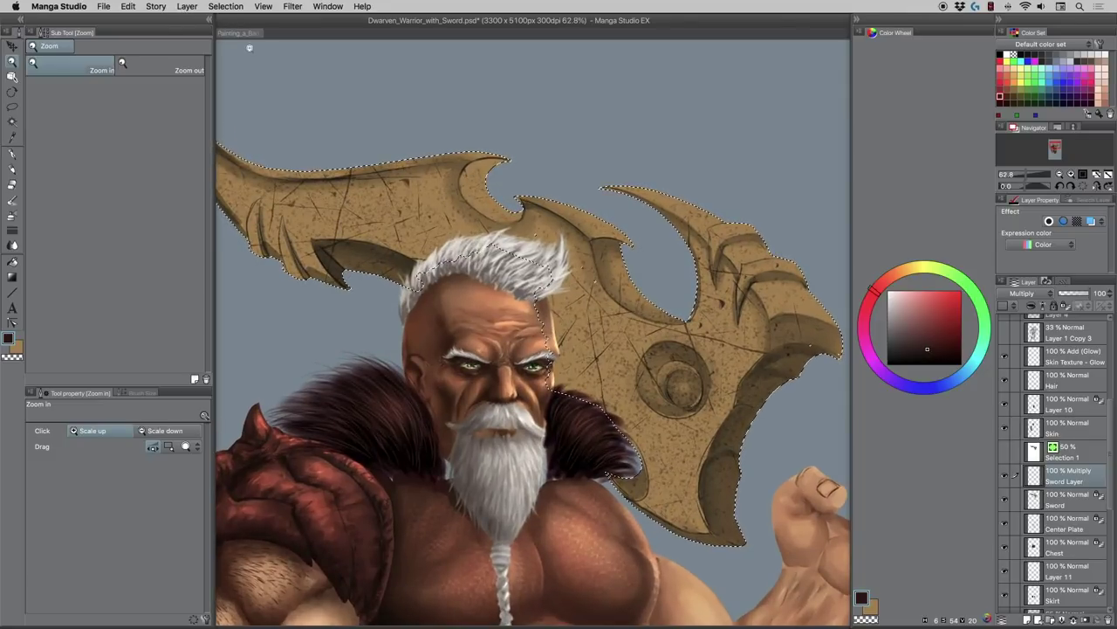
click(293, 6)
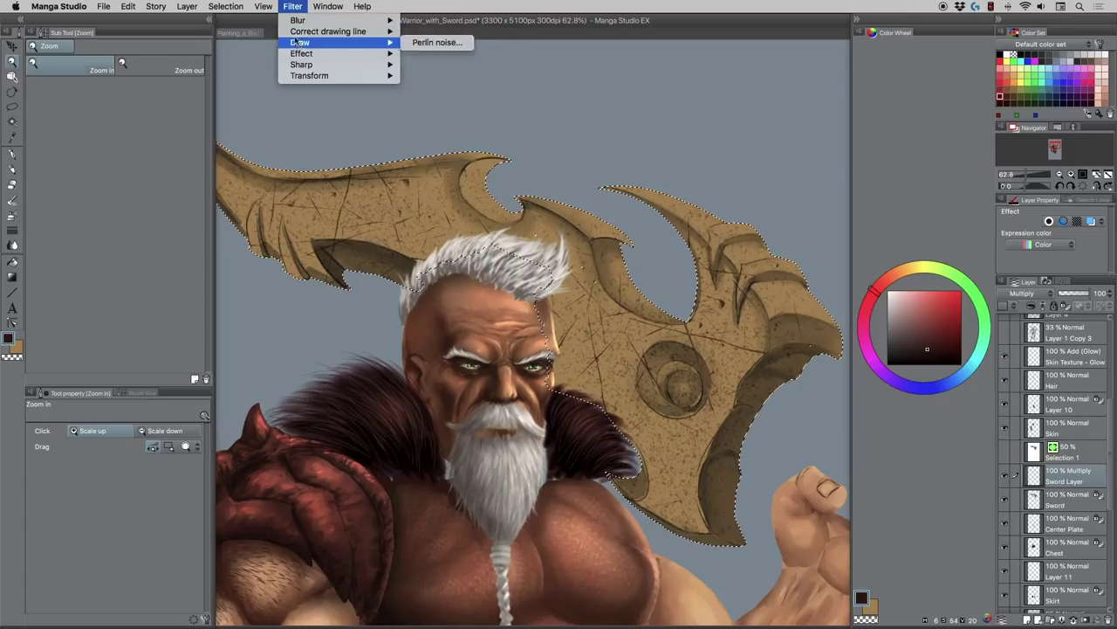
mouse_move(320, 24)
click(441, 45)
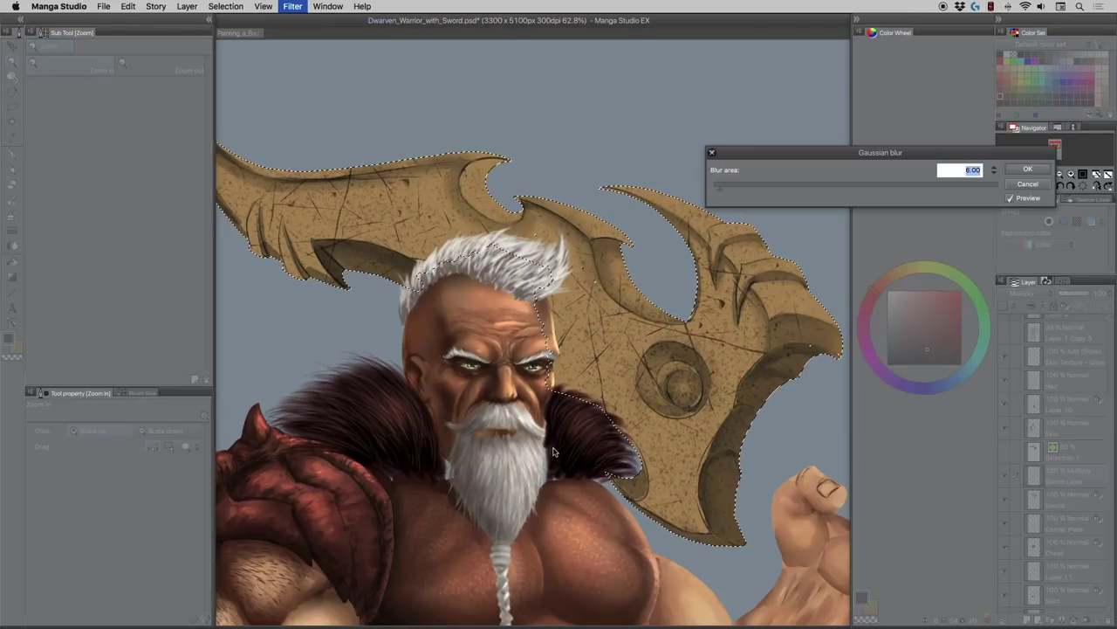
click(1028, 169)
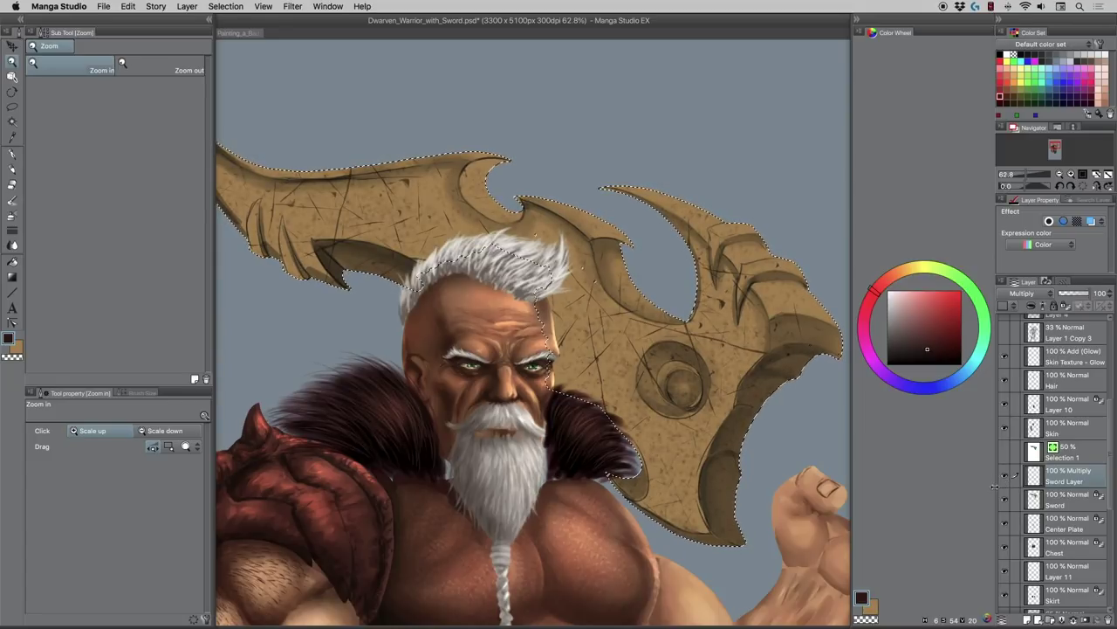
- Lower the saturation of the Sword layer to -11 with the Hue/Saturation/Luminosity tonal correction
drag(457, 285, 354, 261)
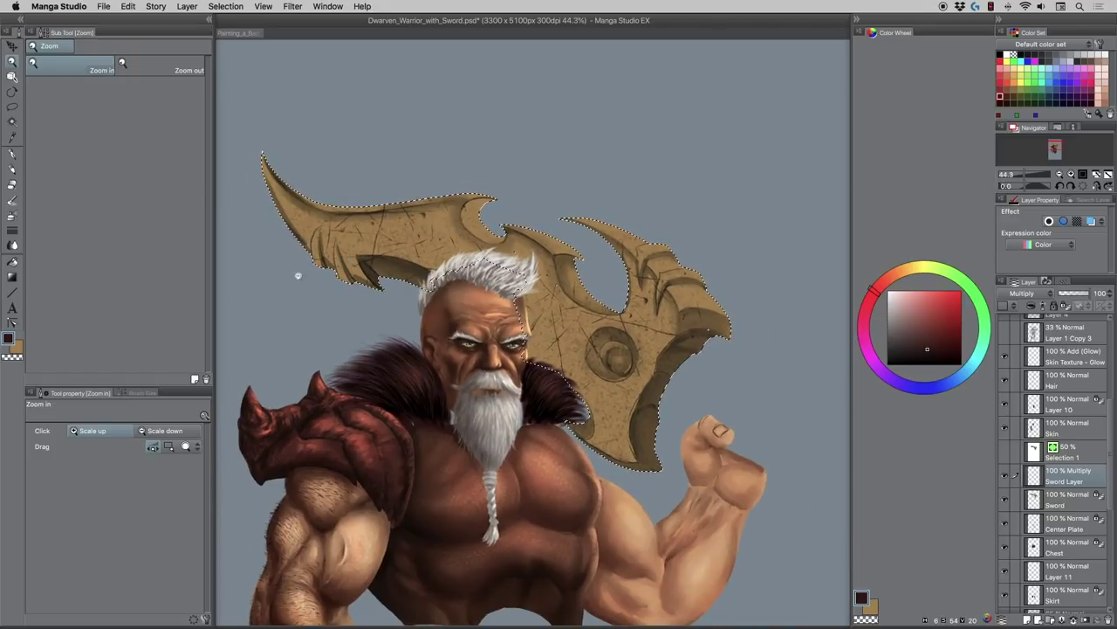
drag(311, 280, 313, 278)
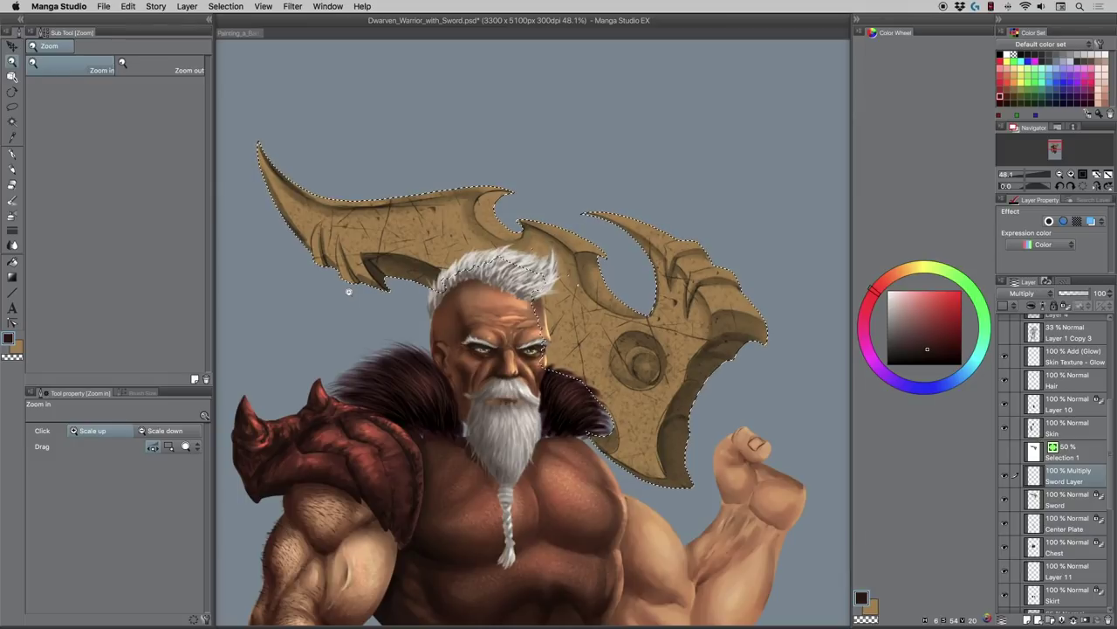
drag(323, 236, 319, 213)
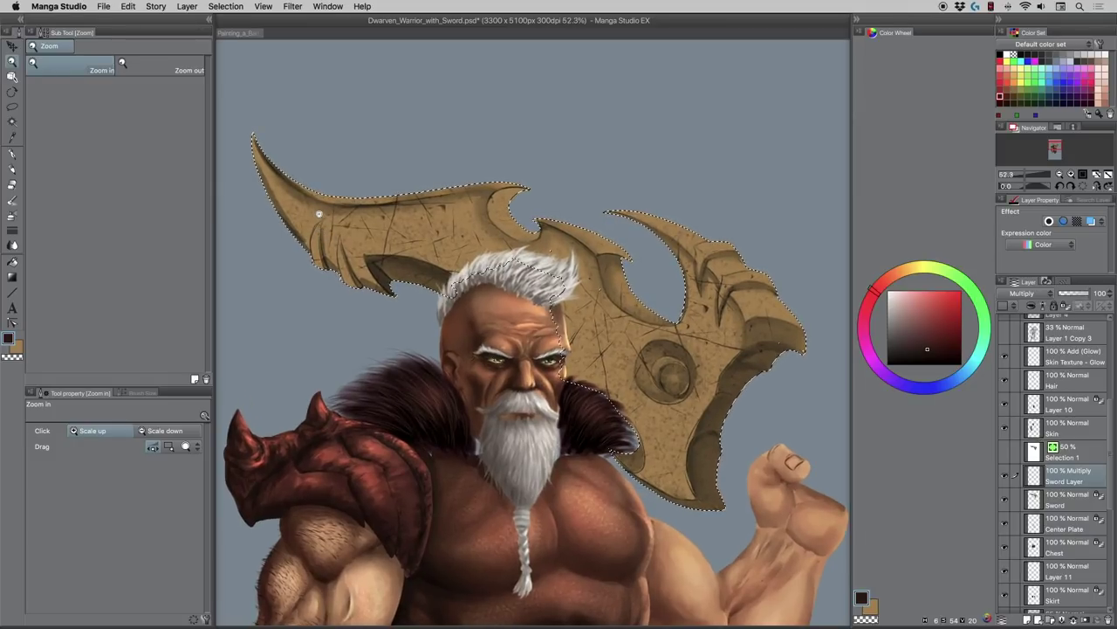
click(1054, 500)
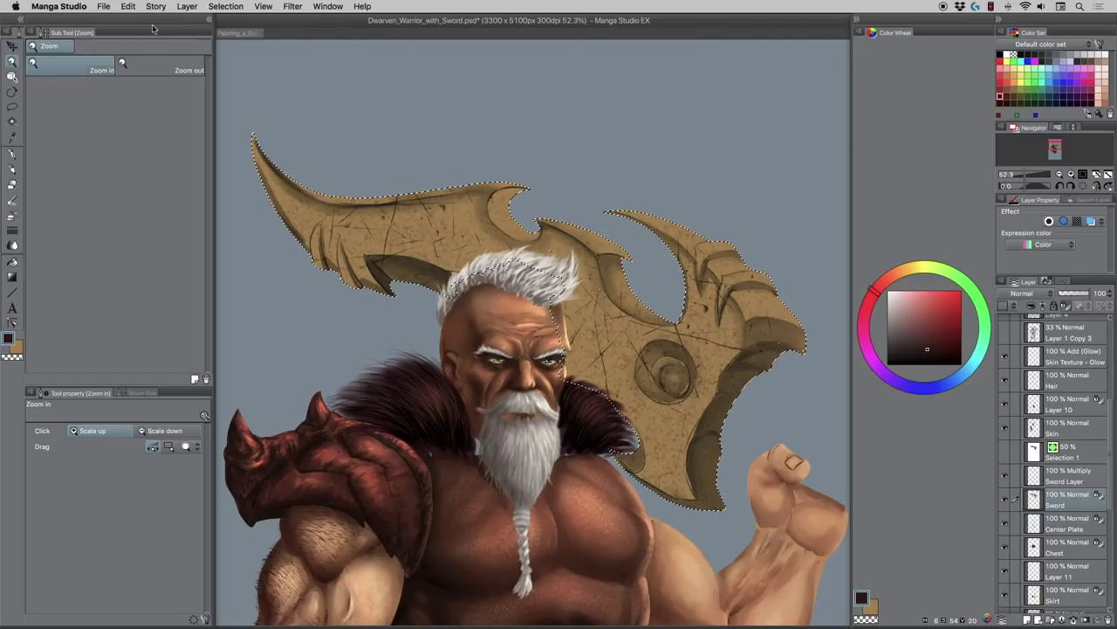
click(128, 7)
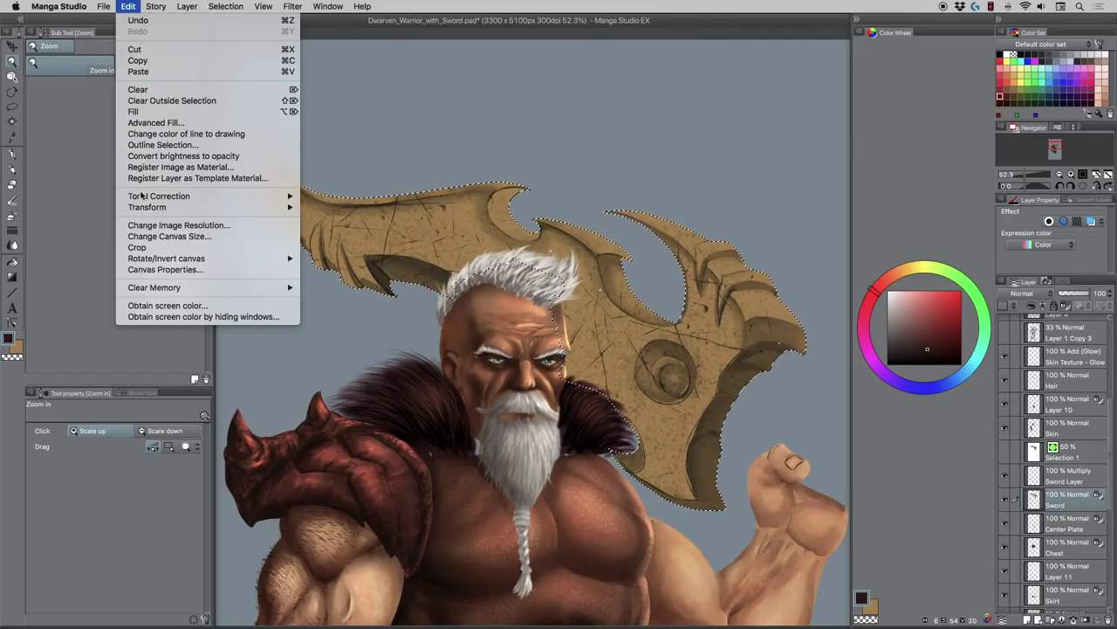
click(319, 208)
drag(515, 464, 480, 461)
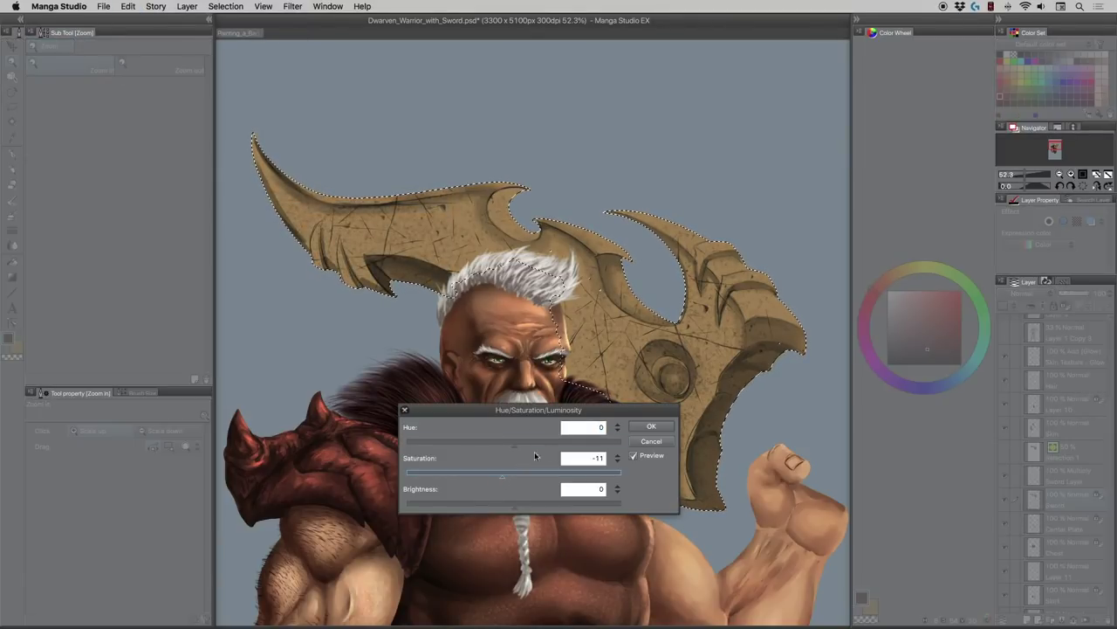
click(652, 426)
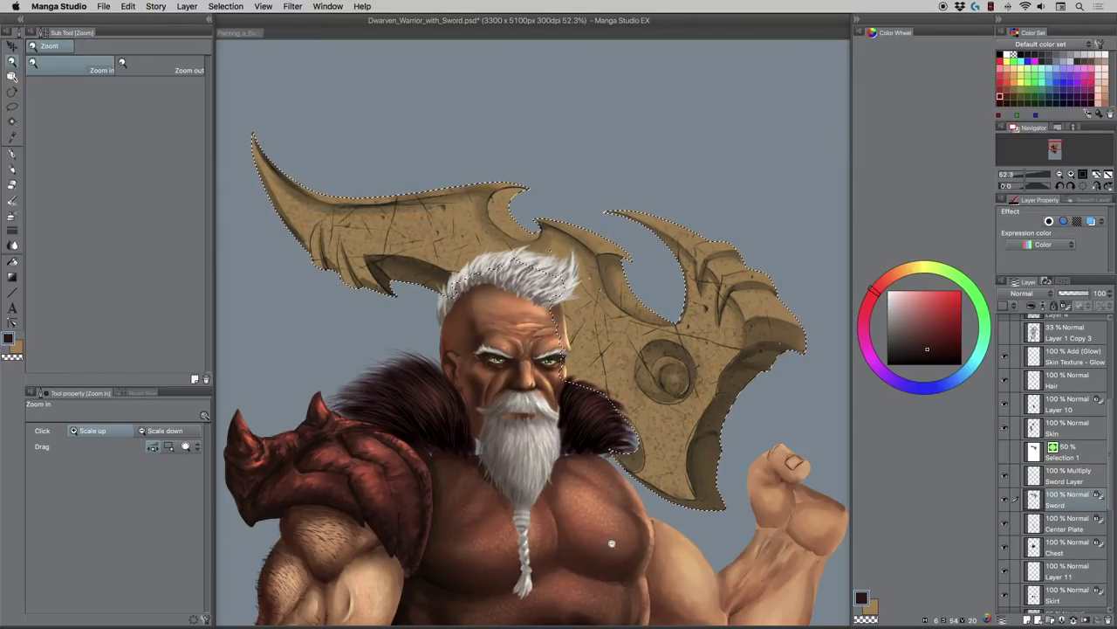
- Create a new layer directly above the Sword layer and name it Sword Soft Shadow
click(1028, 619)
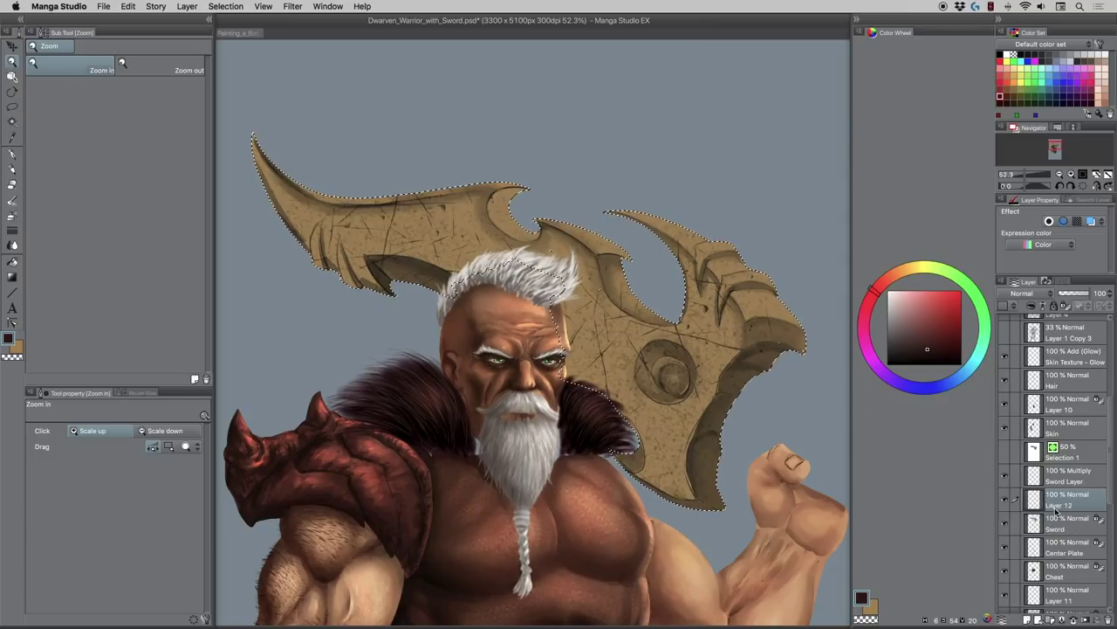
double_click(1058, 504)
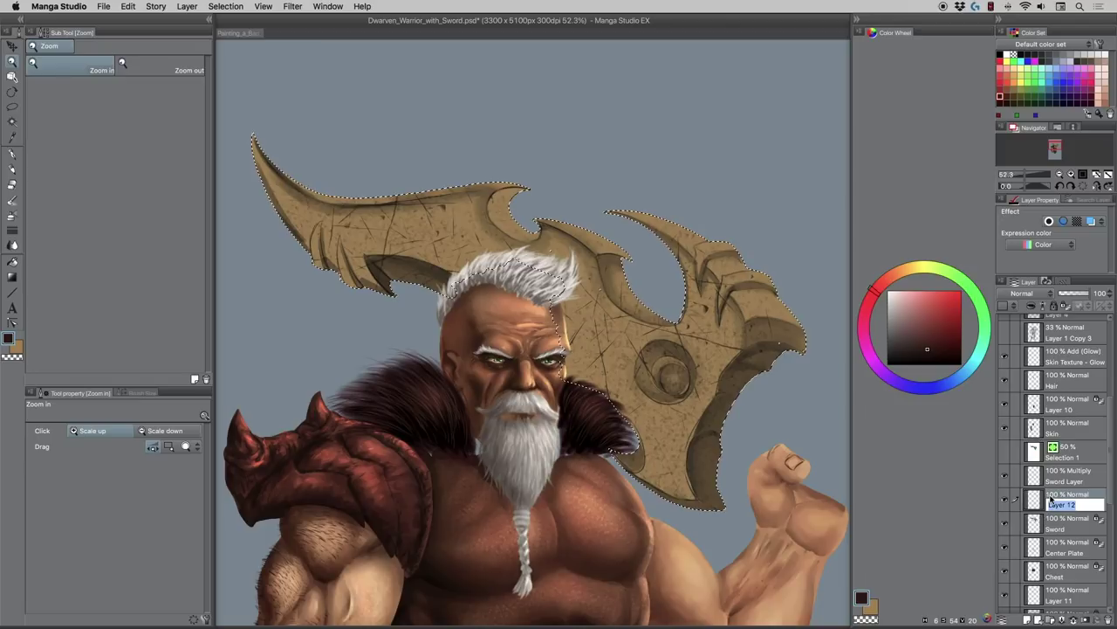
text(Sword)
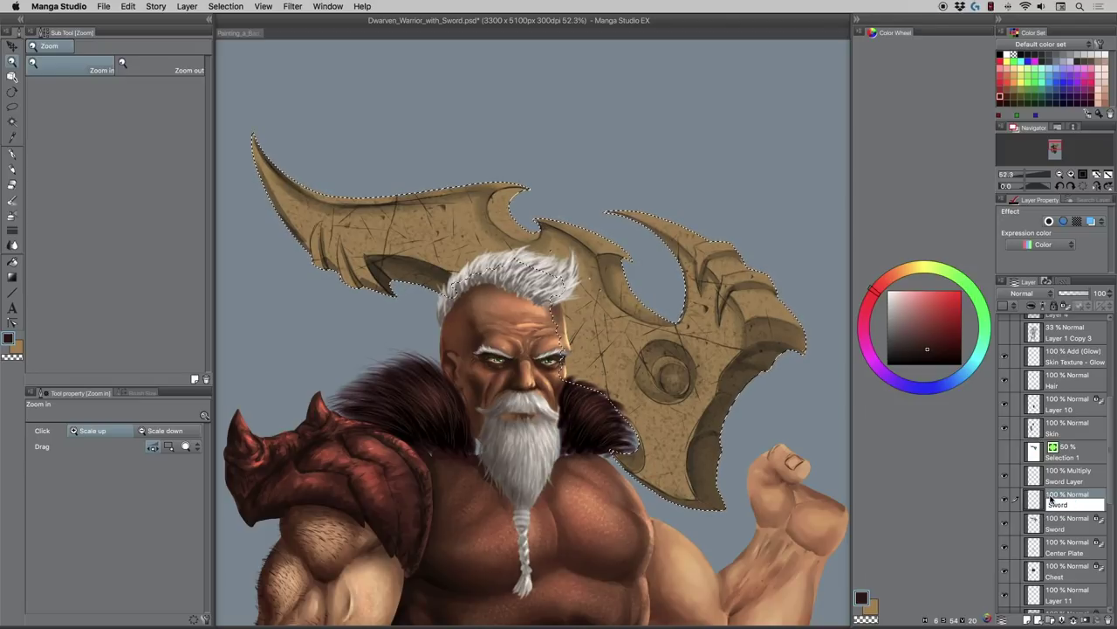
text(Sword Soft Shadow)
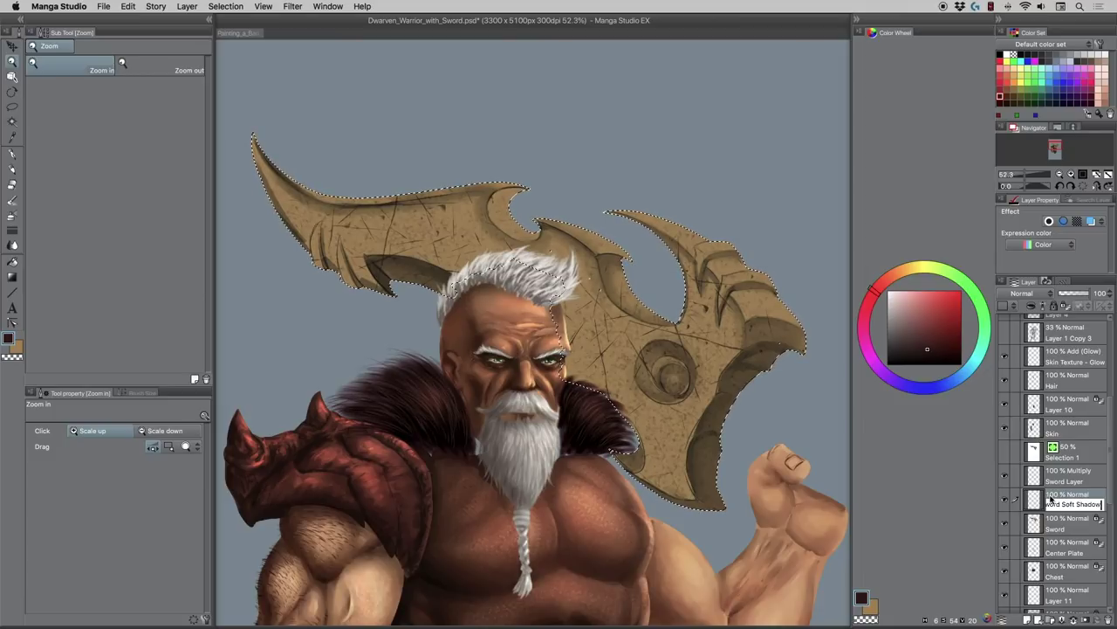
key(Return)
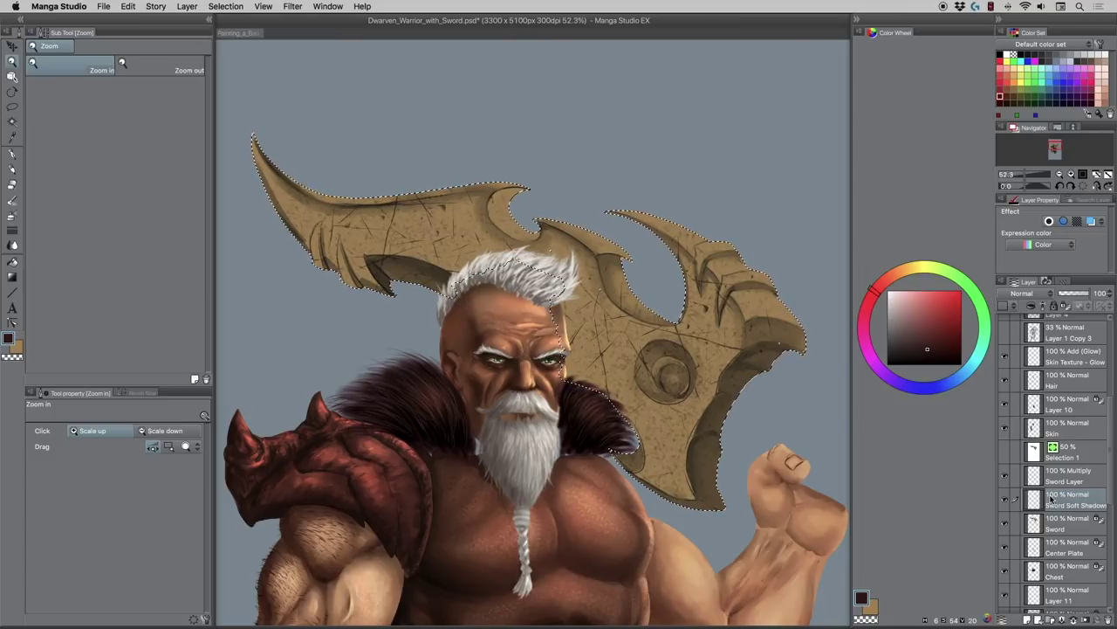
- Shade the sword's edges with the Shadow airbrush at size 20 in dark brown (H 10, S 61, V 20), and enlarge the brush to 30
click(12, 216)
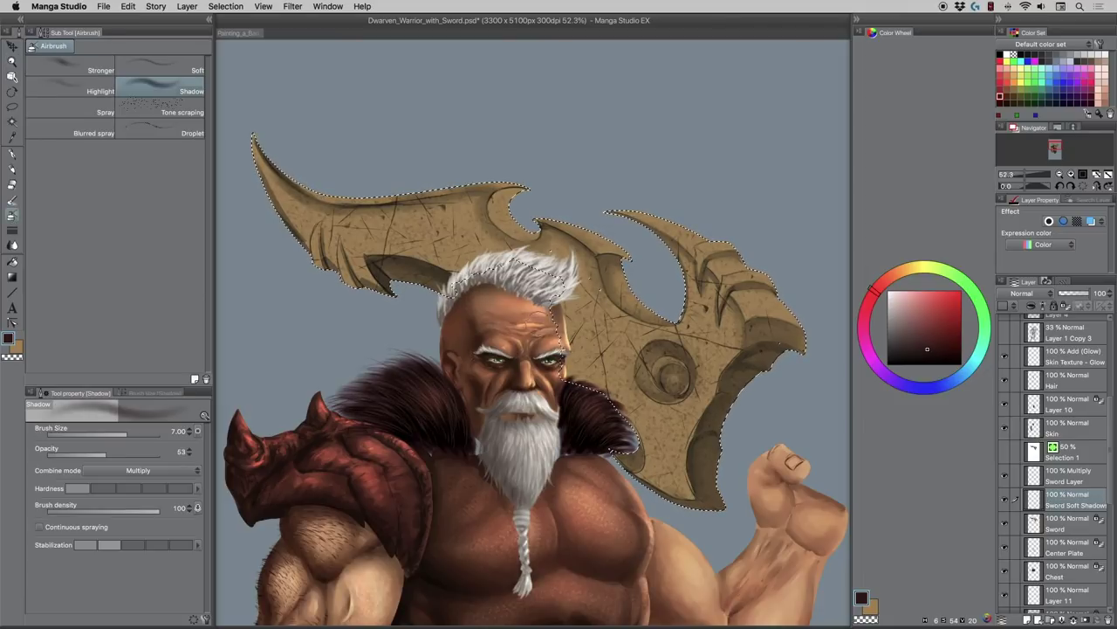
click(930, 352)
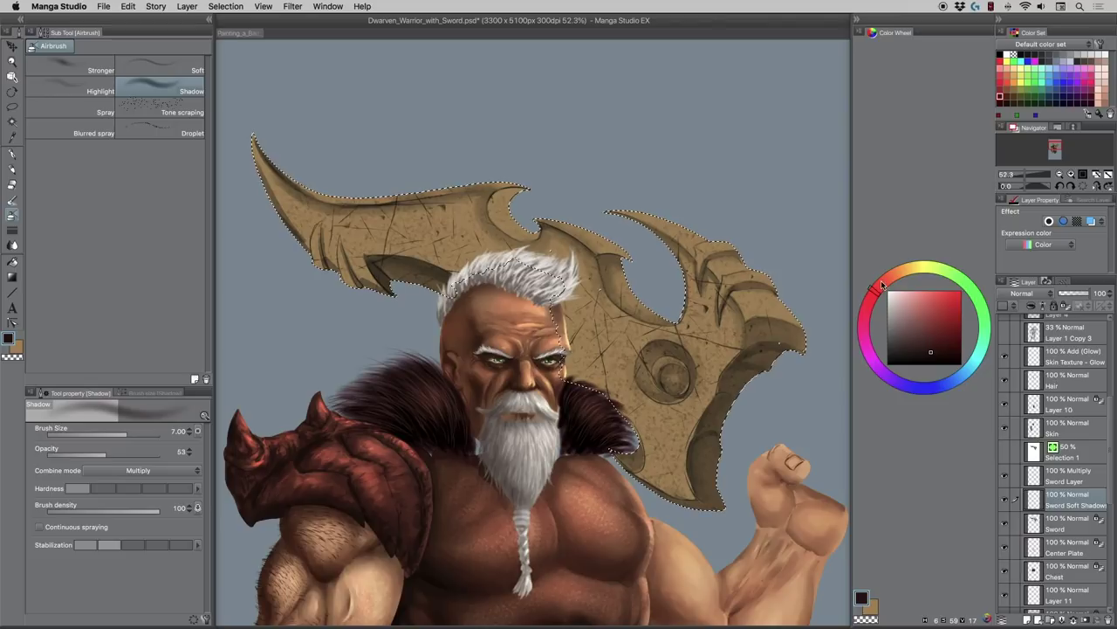
click(933, 349)
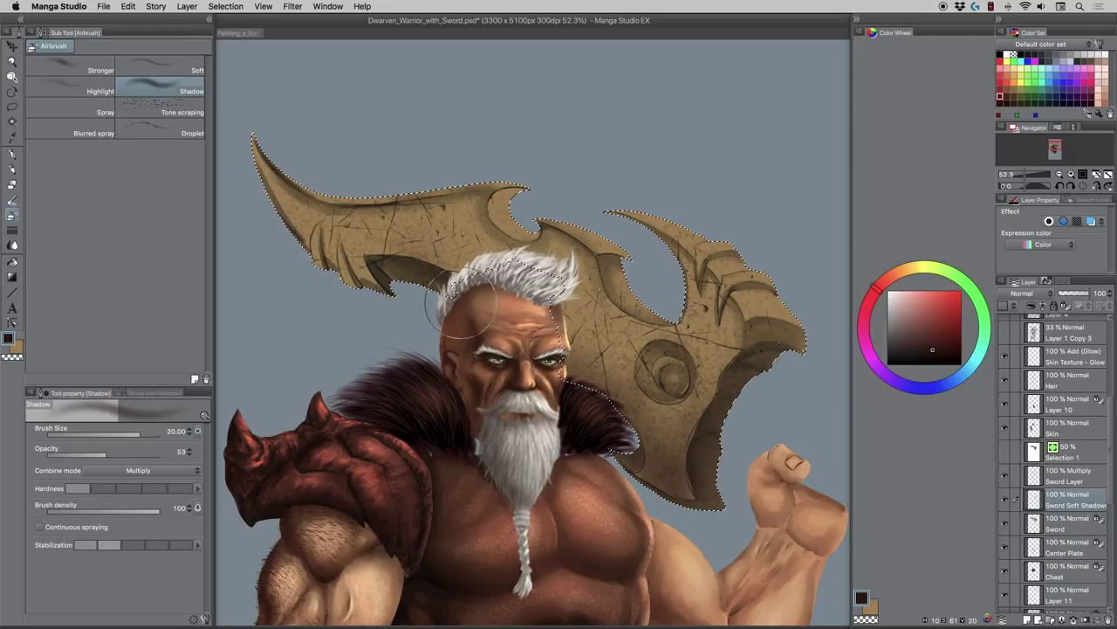
mouse_move(337, 267)
mouse_down()
mouse_move(310, 241)
mouse_move(288, 242)
mouse_move(253, 194)
mouse_move(304, 258)
mouse_move(250, 159)
mouse_up()
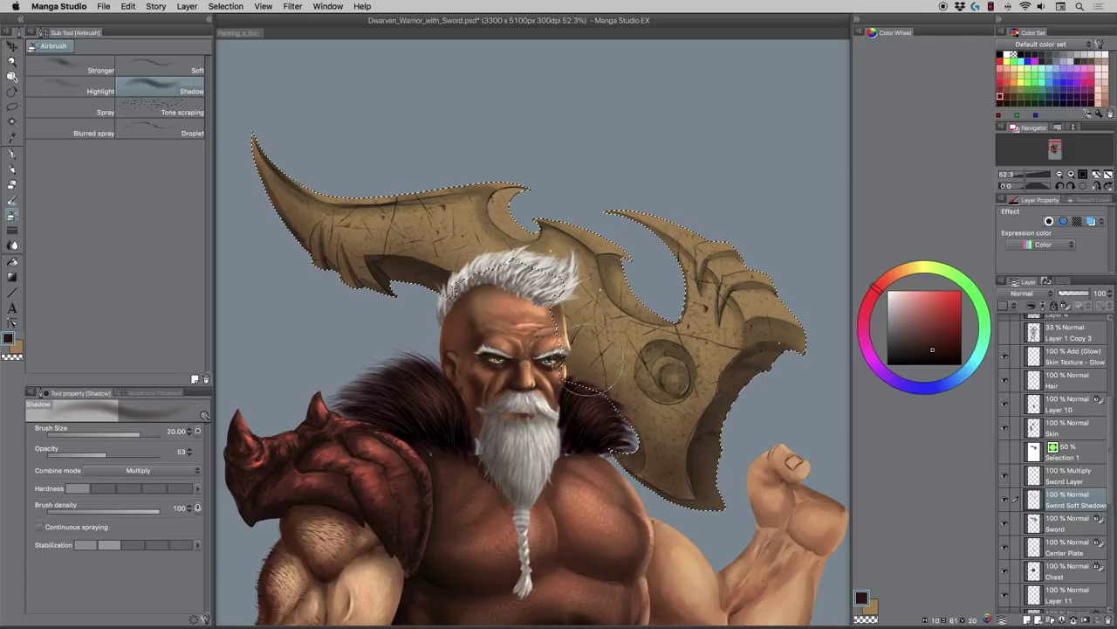
key(bracketright)
key(bracketright)
- Show the pencil sketch layer Layer 1 Copy 2 and view the whole figure
click(13, 61)
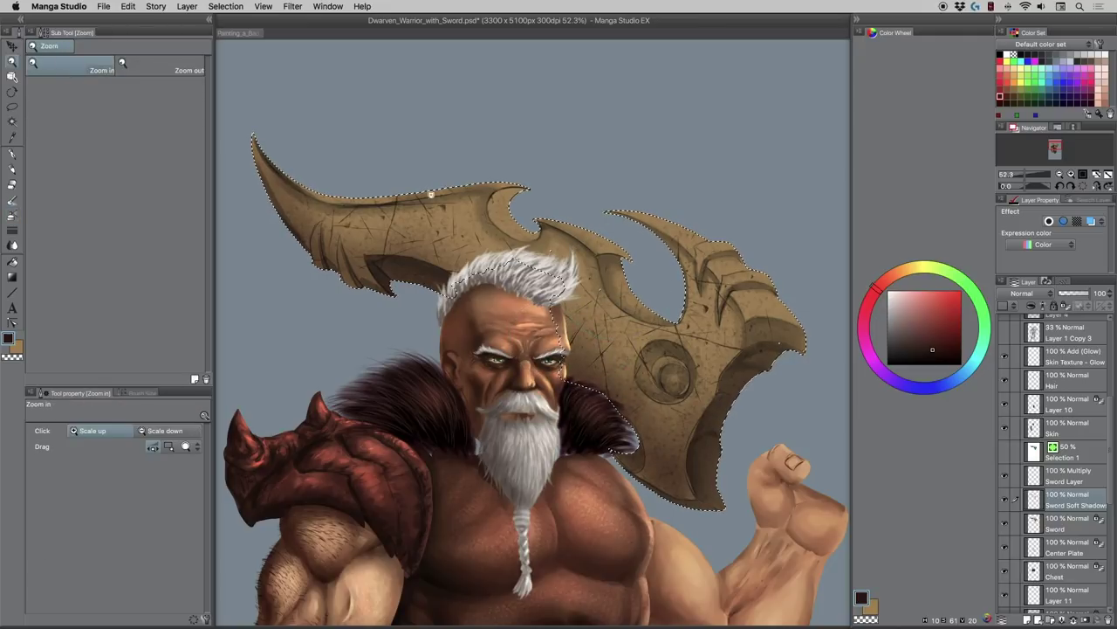
drag(477, 221, 450, 208)
alt+click(450, 207)
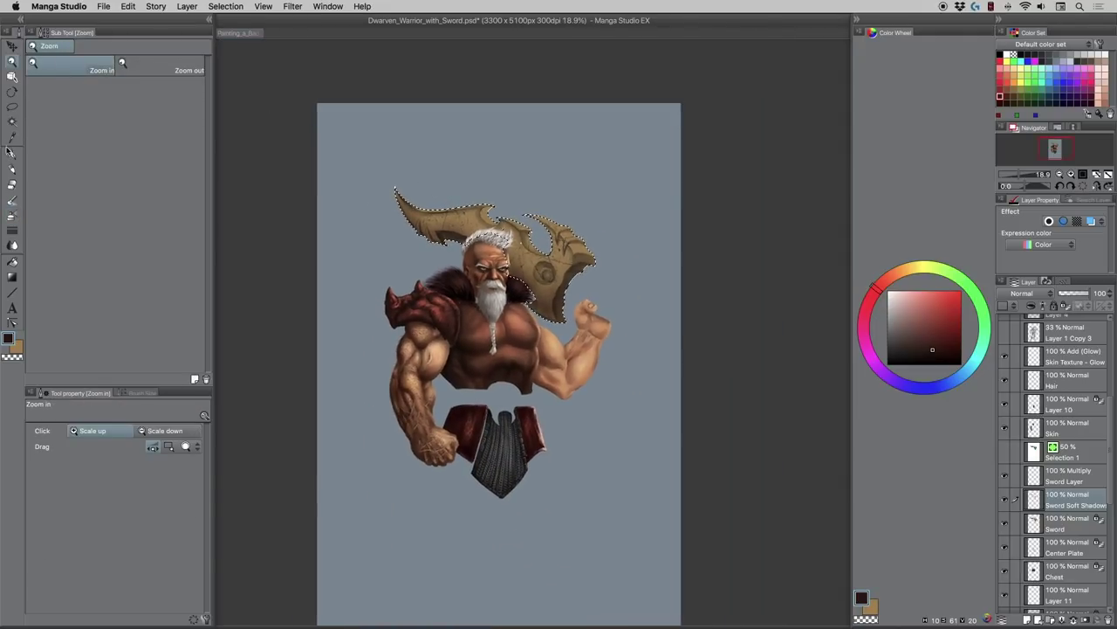
drag(1107, 421, 1106, 473)
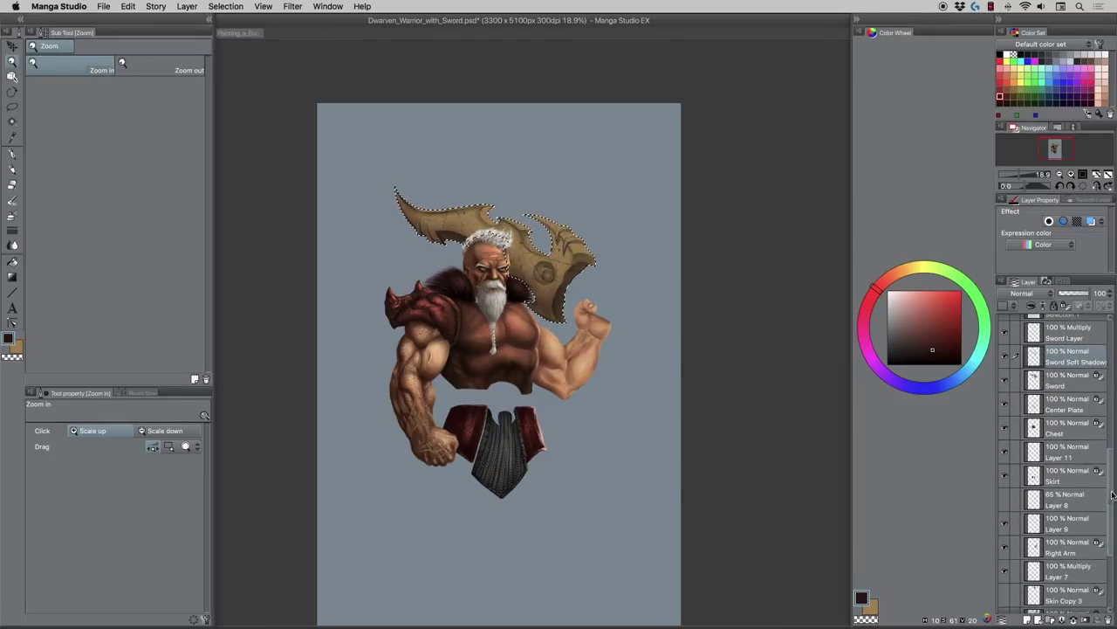
scroll(1111, 495, down, 3)
click(1010, 583)
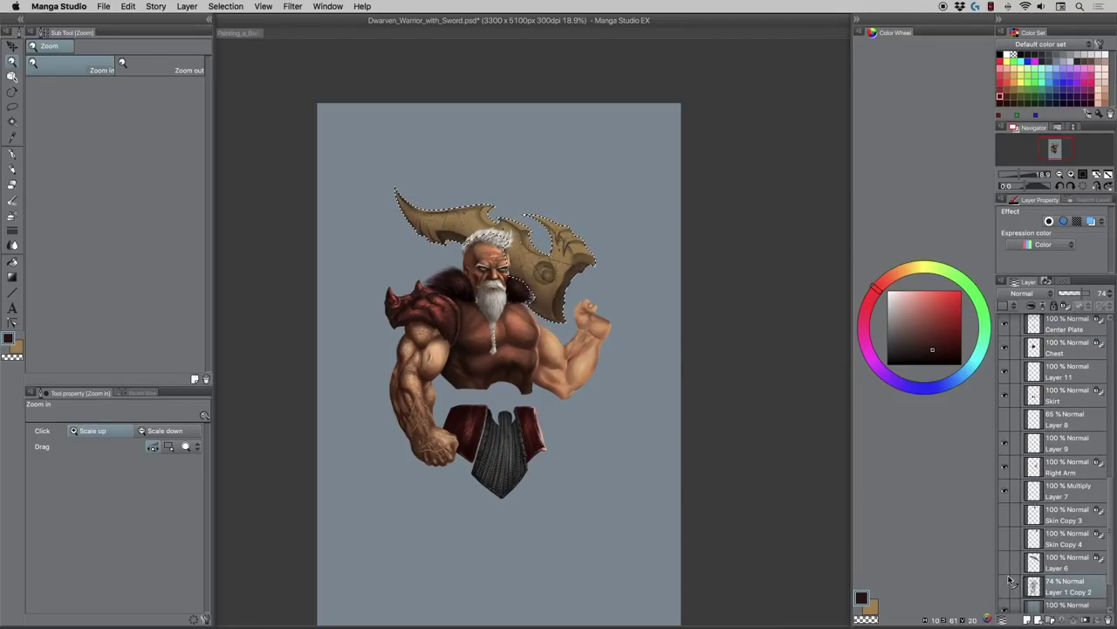
click(1006, 583)
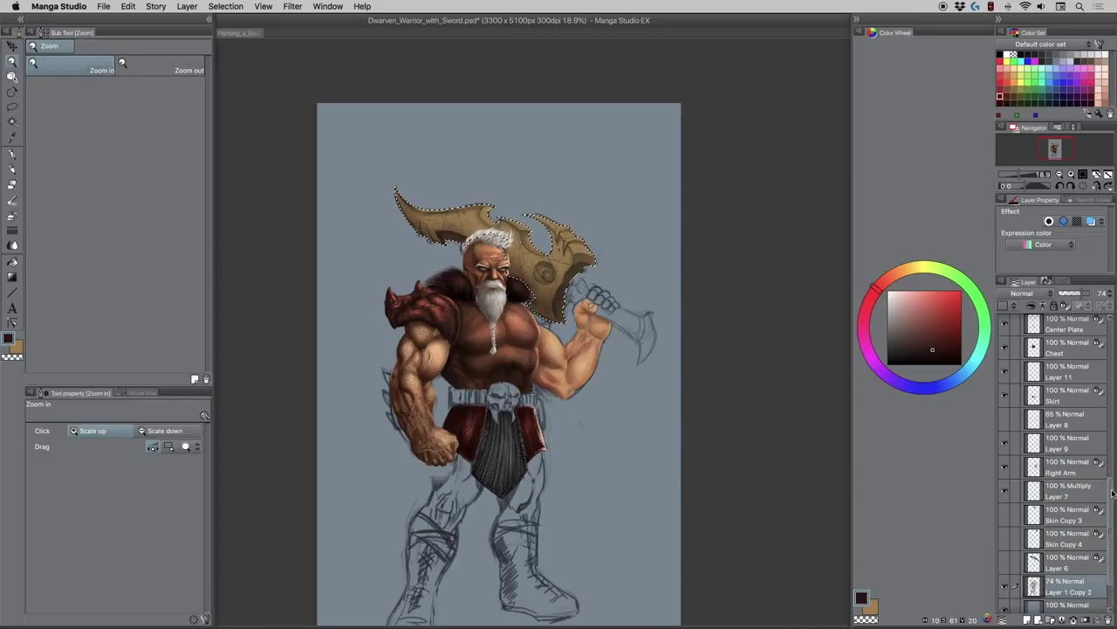
- Deepen the soft shadows over the sword on the Sword Soft Shadow layer with the Shadow airbrush at sizes 40 and 30
drag(1112, 495, 1104, 371)
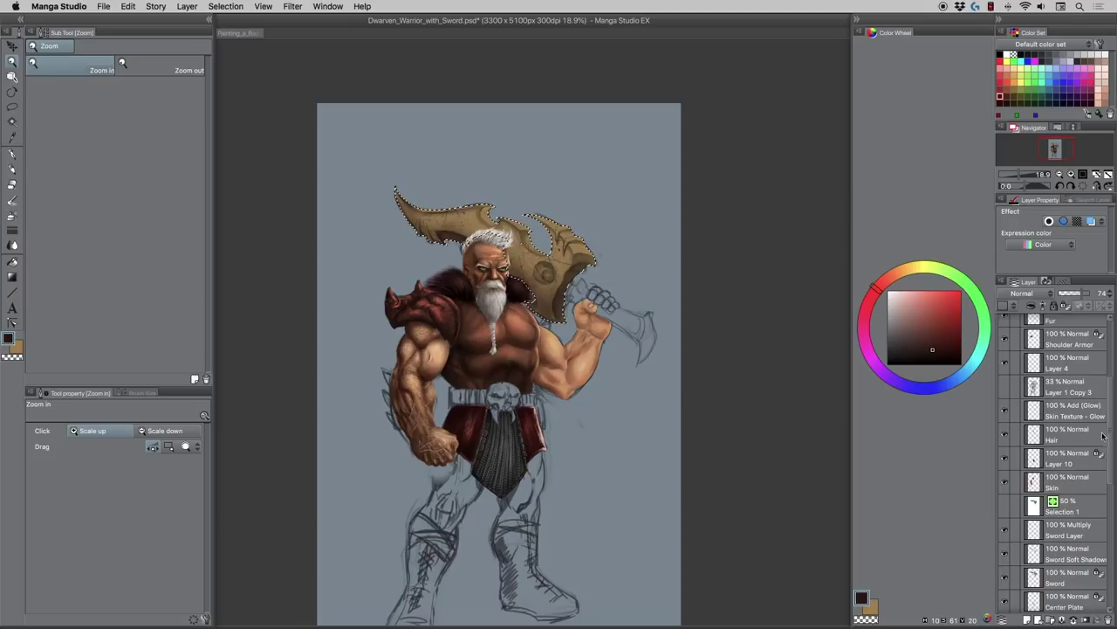
scroll(1065, 513, down, 2)
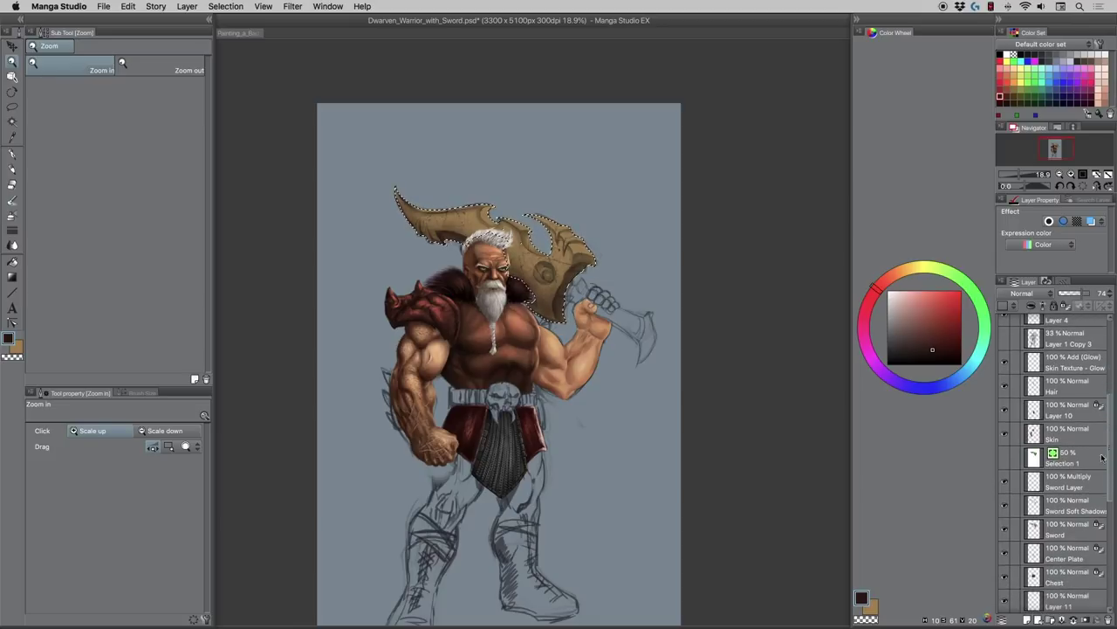
click(1066, 514)
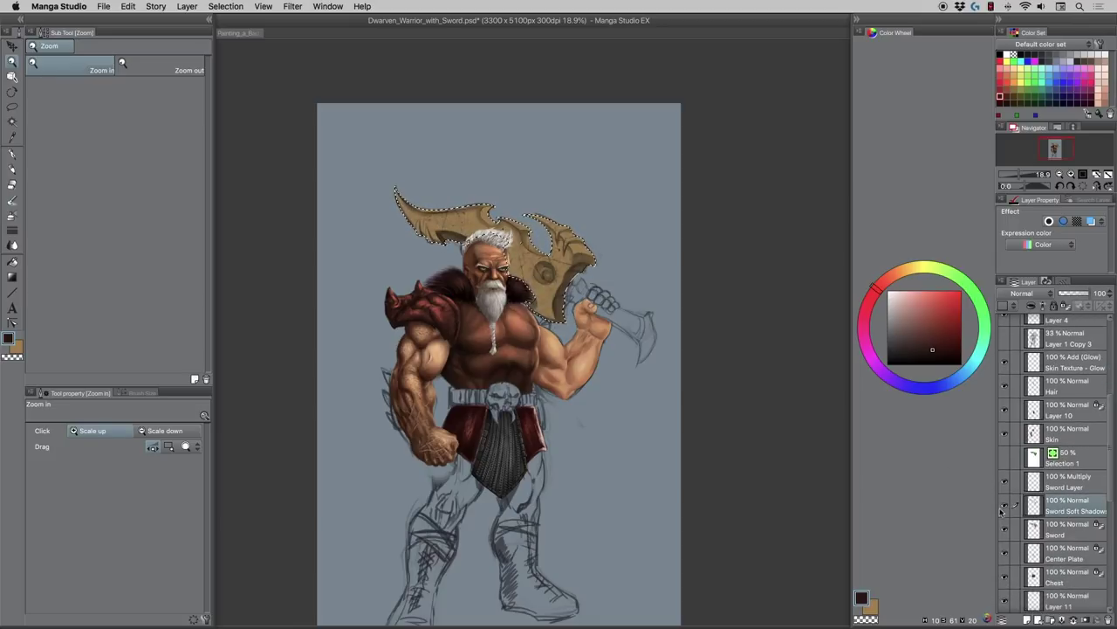
click(12, 216)
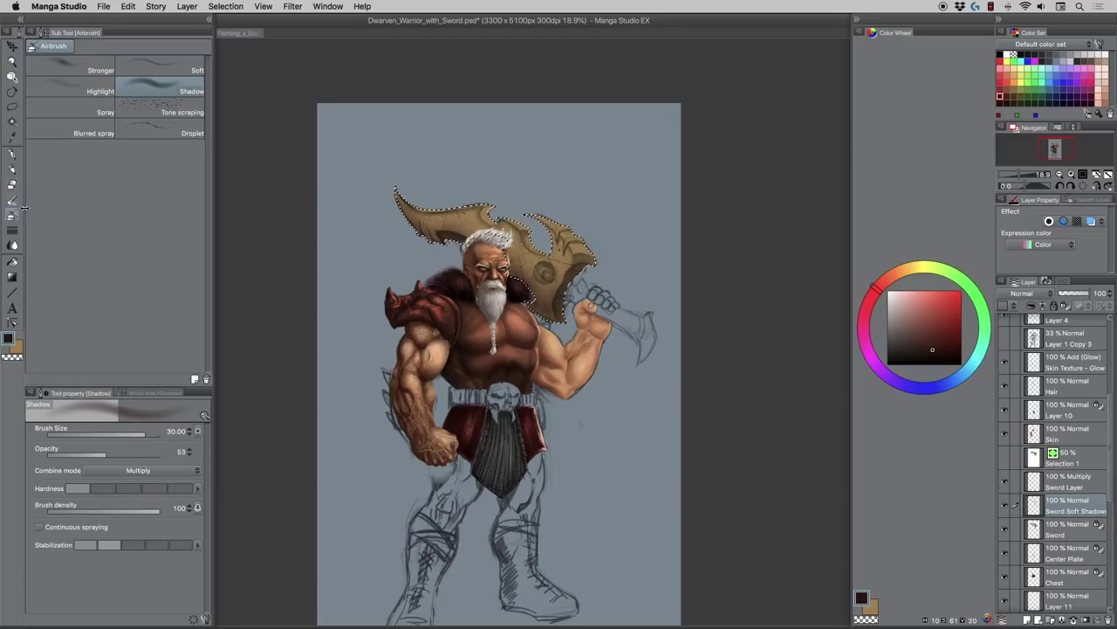
key(bracketright)
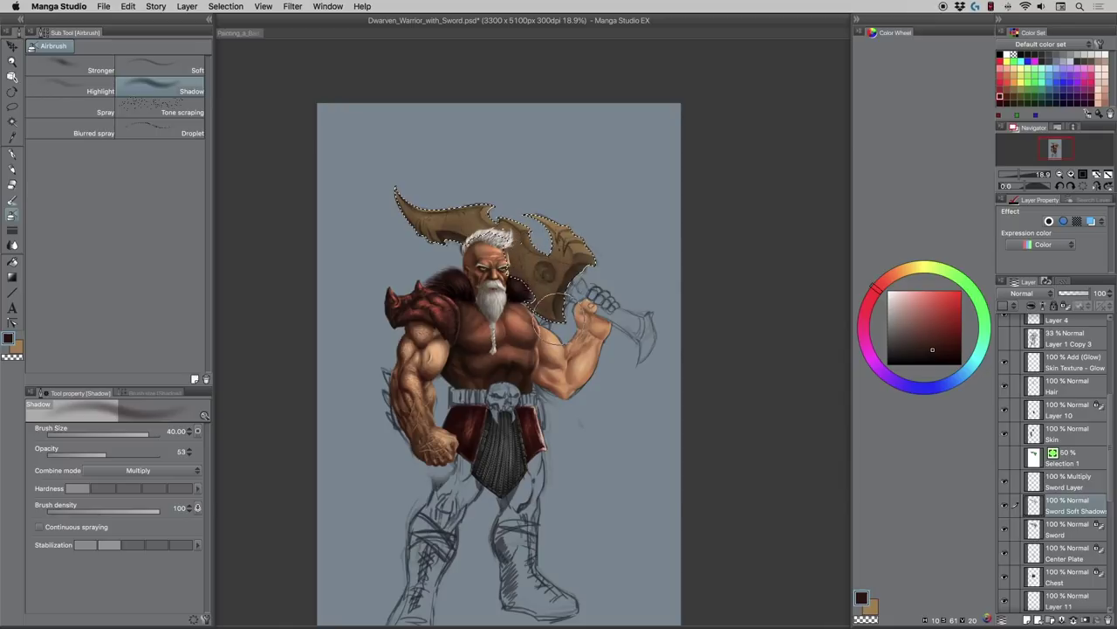
key(bracketleft)
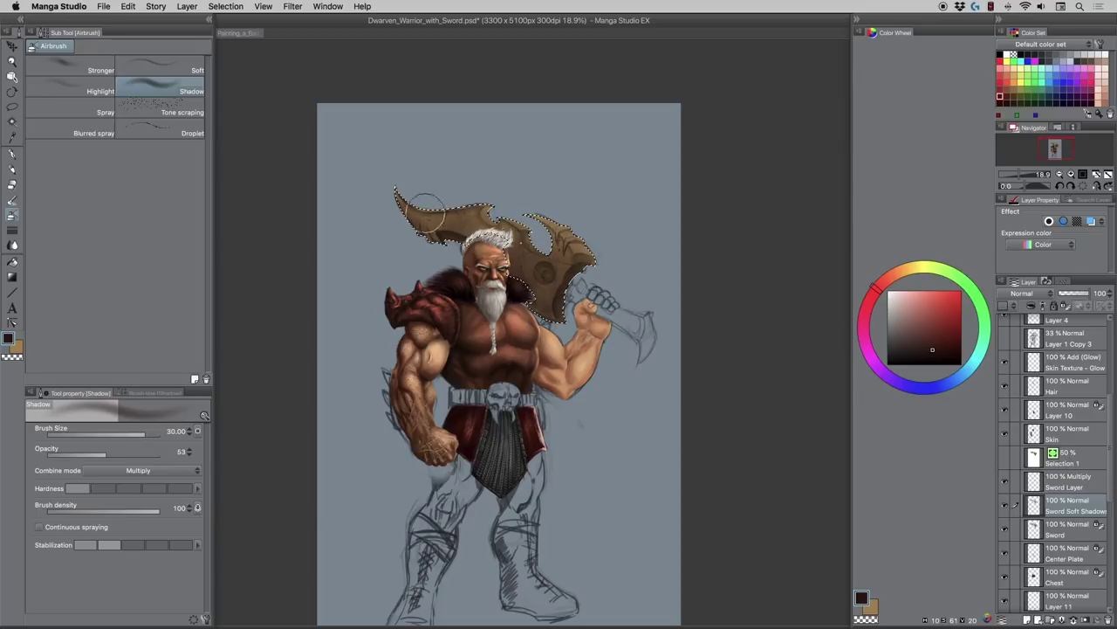
- Compare the sword with and without the Sword Soft Shadow layer and examine its shading up close
click(1005, 504)
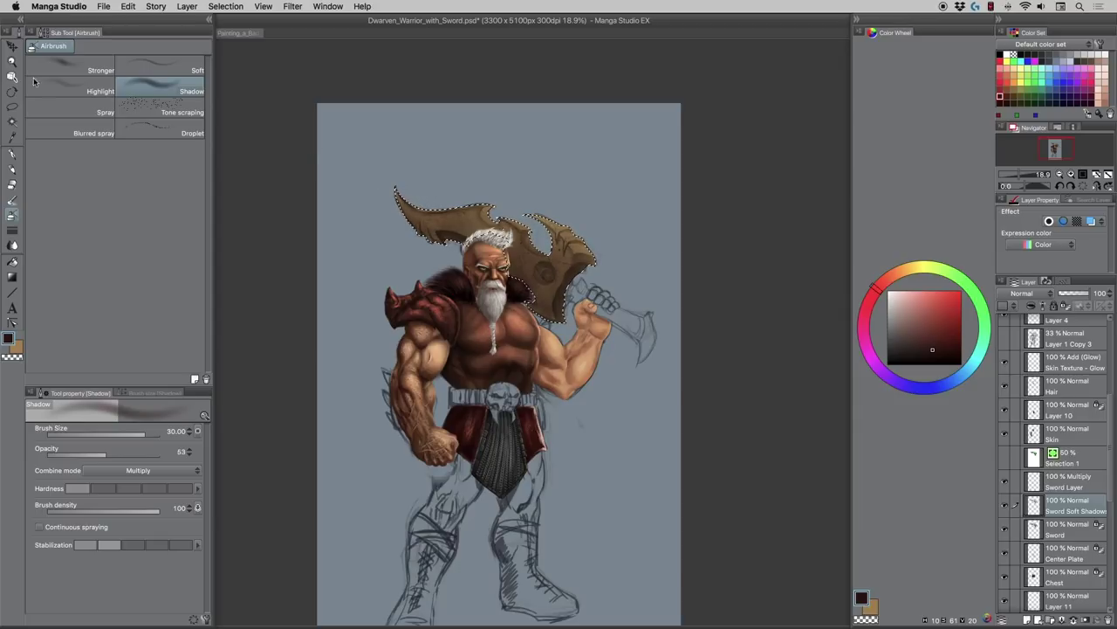
click(12, 61)
drag(425, 161, 442, 162)
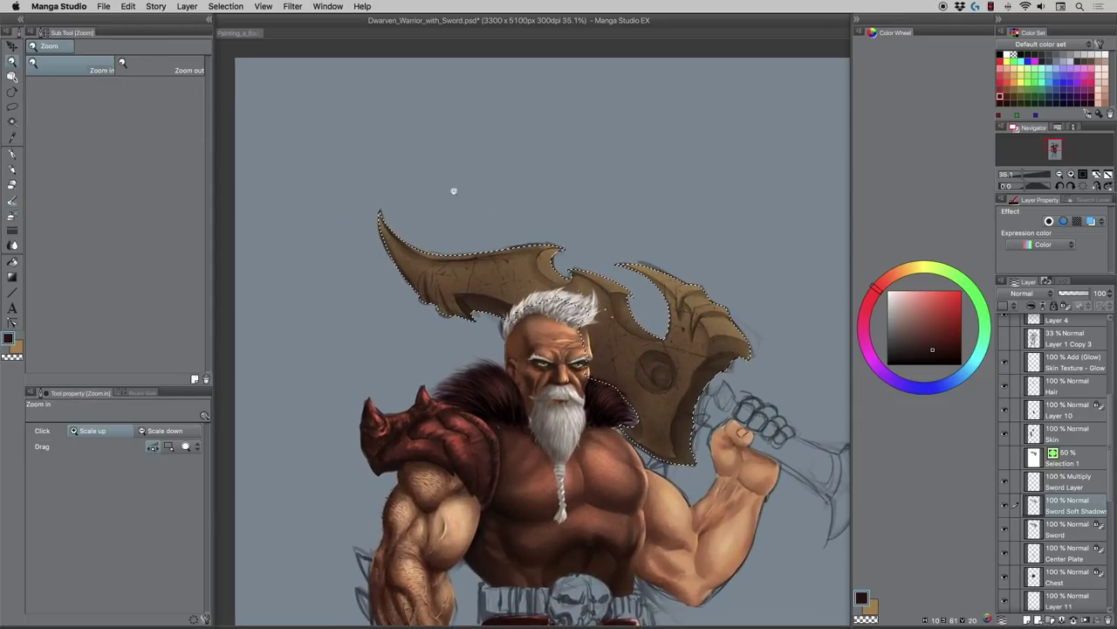
drag(616, 286, 627, 285)
drag(617, 378, 642, 422)
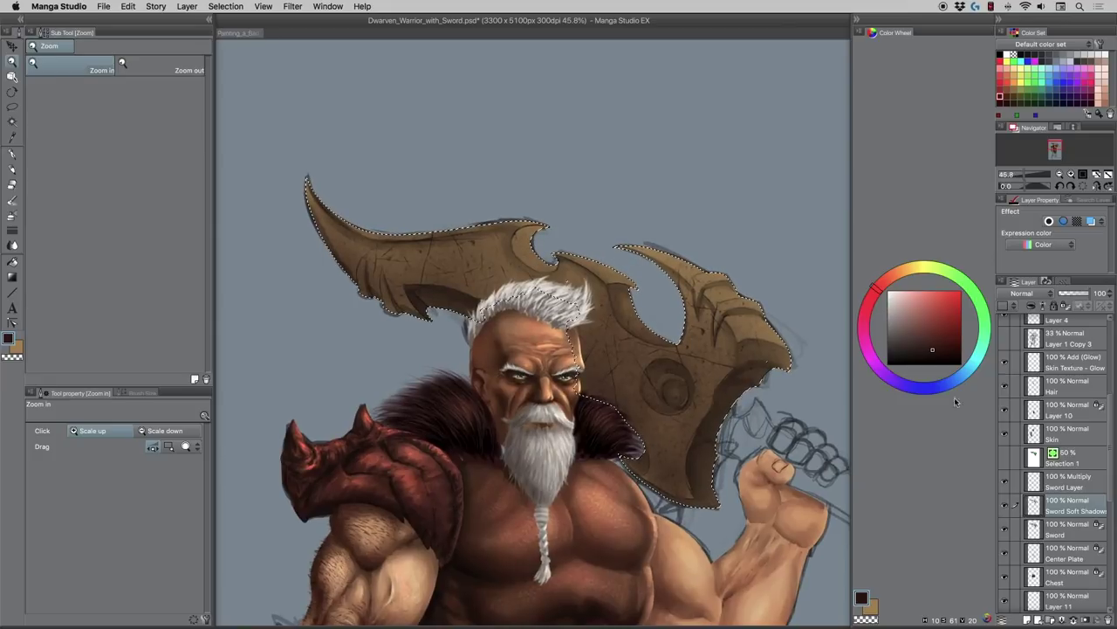
- Set the Sword Soft Shadow layer's blending mode to Multiply and add a new layer above Sword Layer
click(1011, 295)
click(1010, 328)
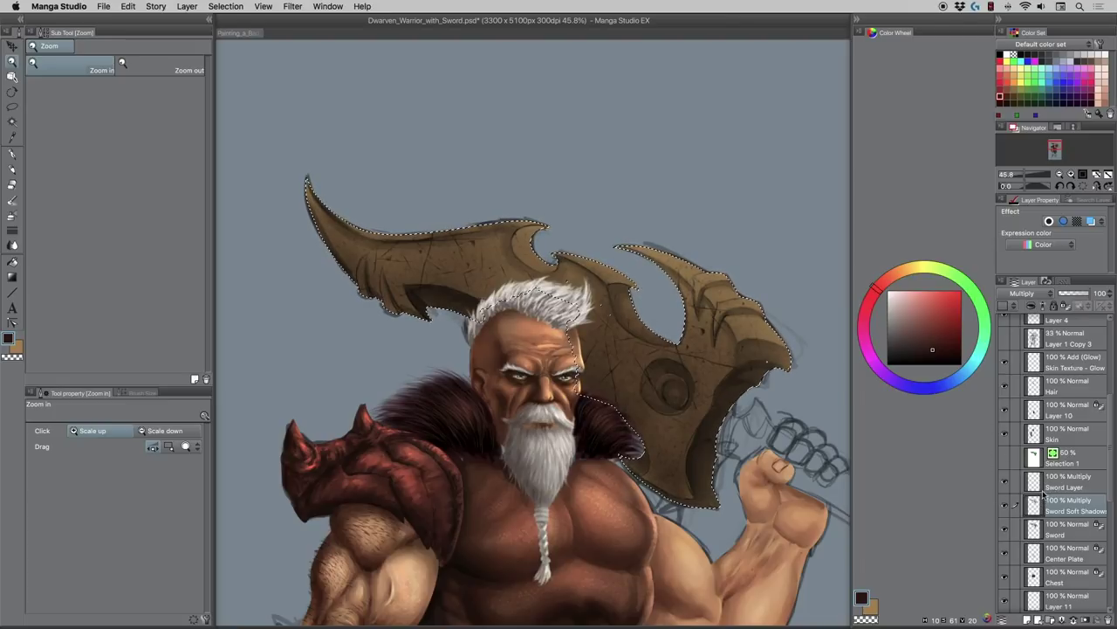
click(1053, 481)
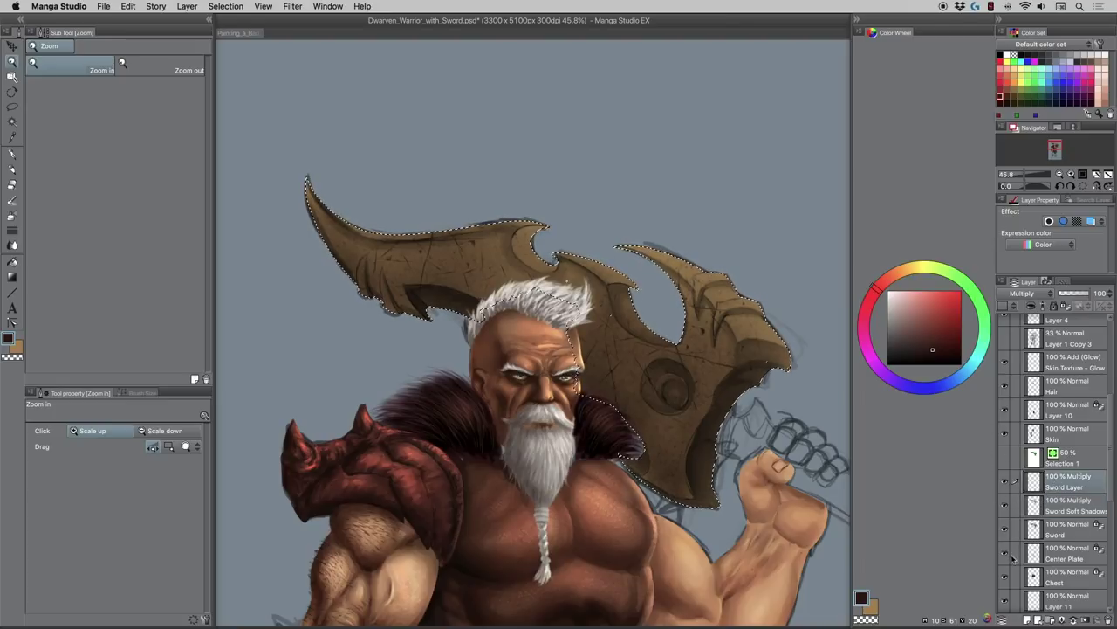
click(1028, 619)
- Name the new layer above Sword Layer "Sword Details"
double_click(1053, 487)
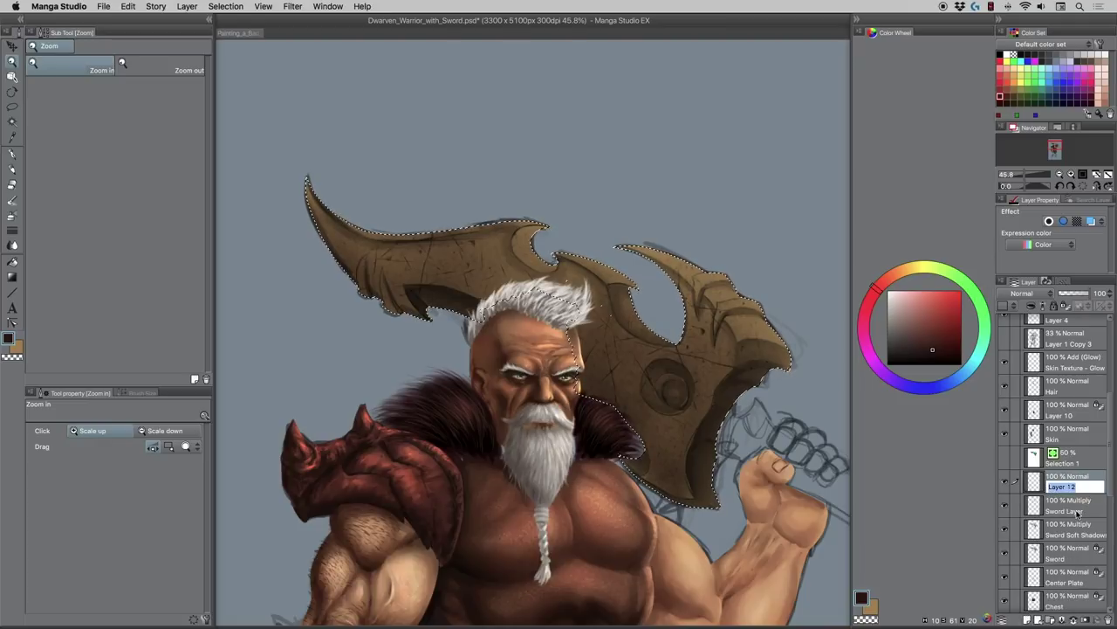
text(Sword)
key(Return)
click(12, 216)
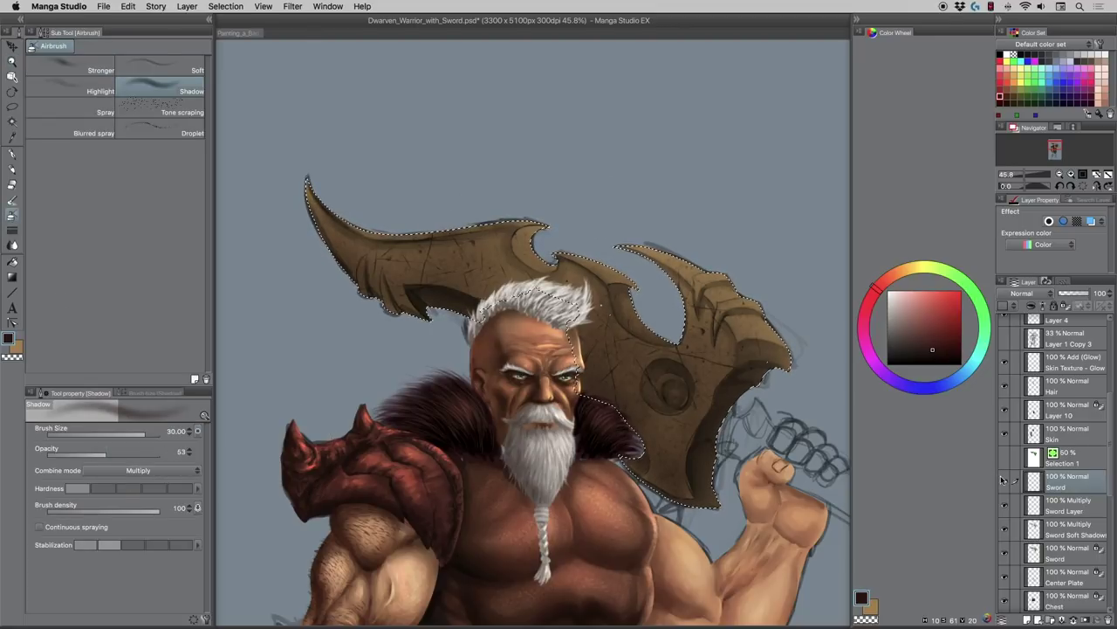
double_click(1055, 487)
click(1071, 487)
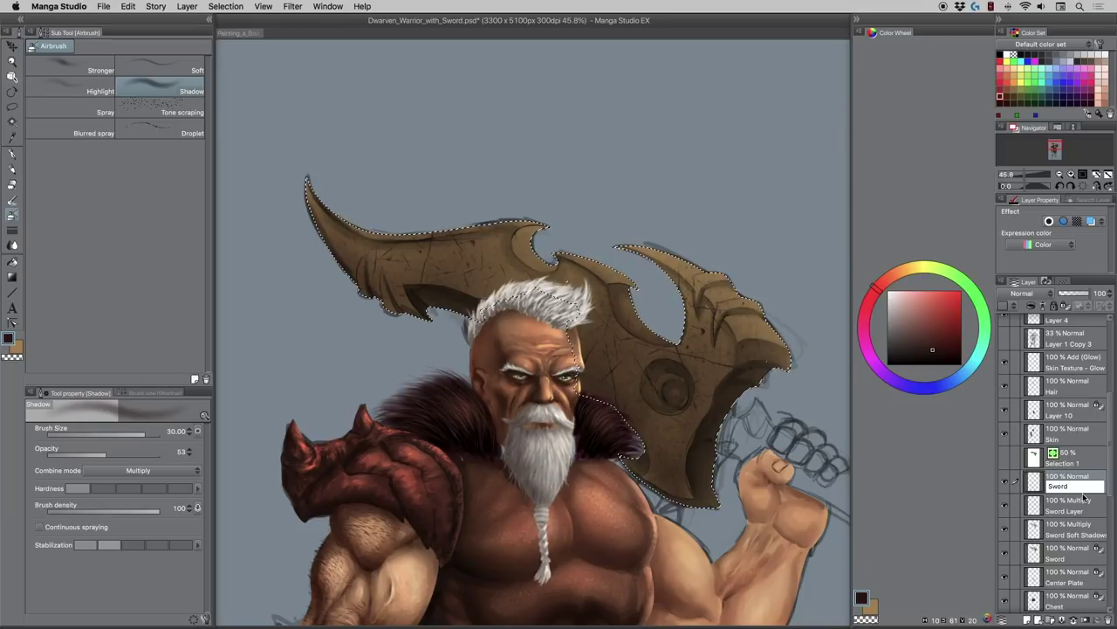
text(Details)
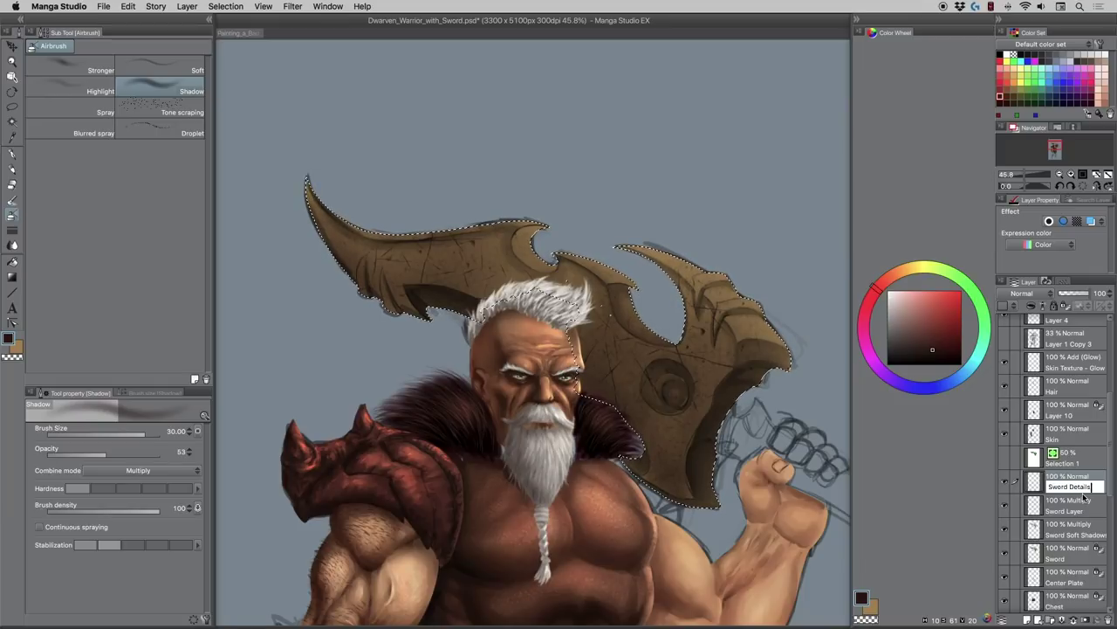
key(Return)
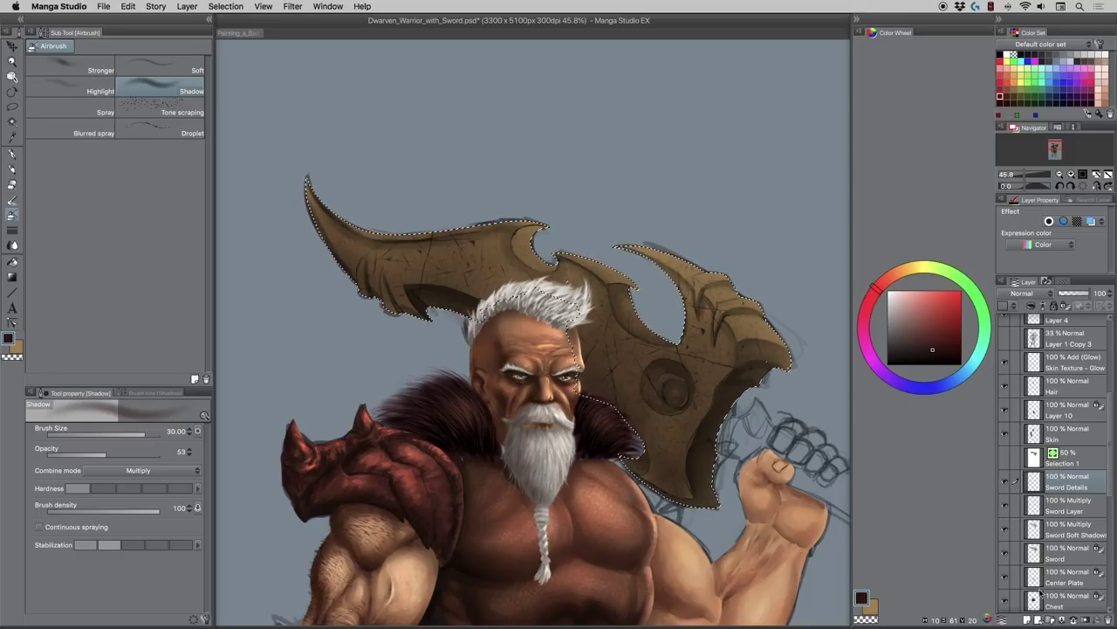
- Create a layer folder holding Selection 1, Sword Details, Sword Layer, Sword Soft Shadow and Sword
click(1050, 620)
click(1048, 504)
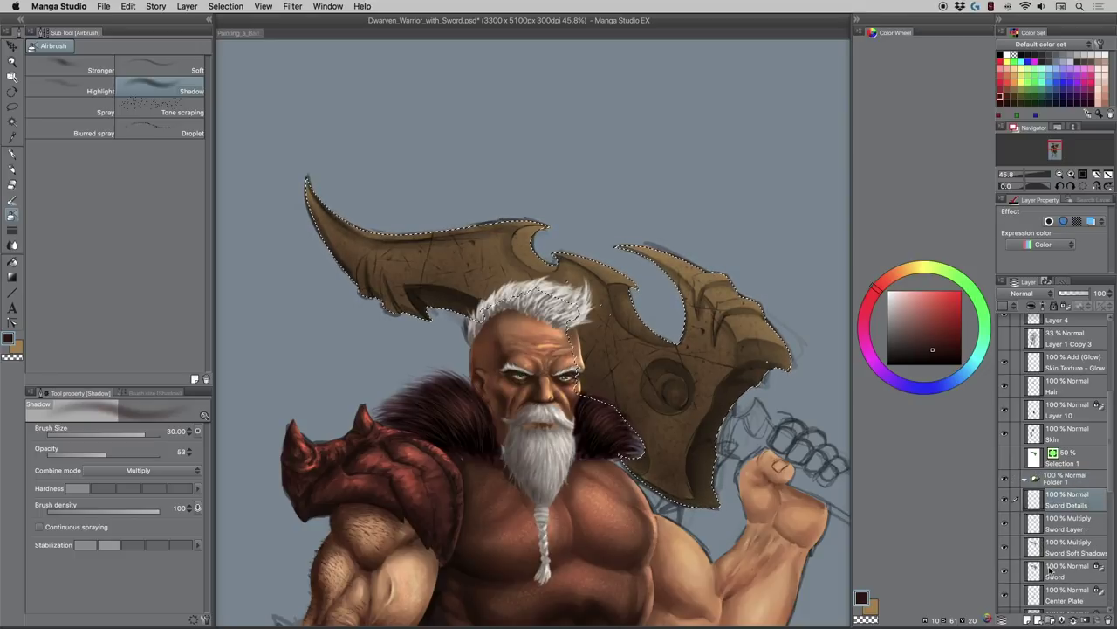
double_click(1058, 504)
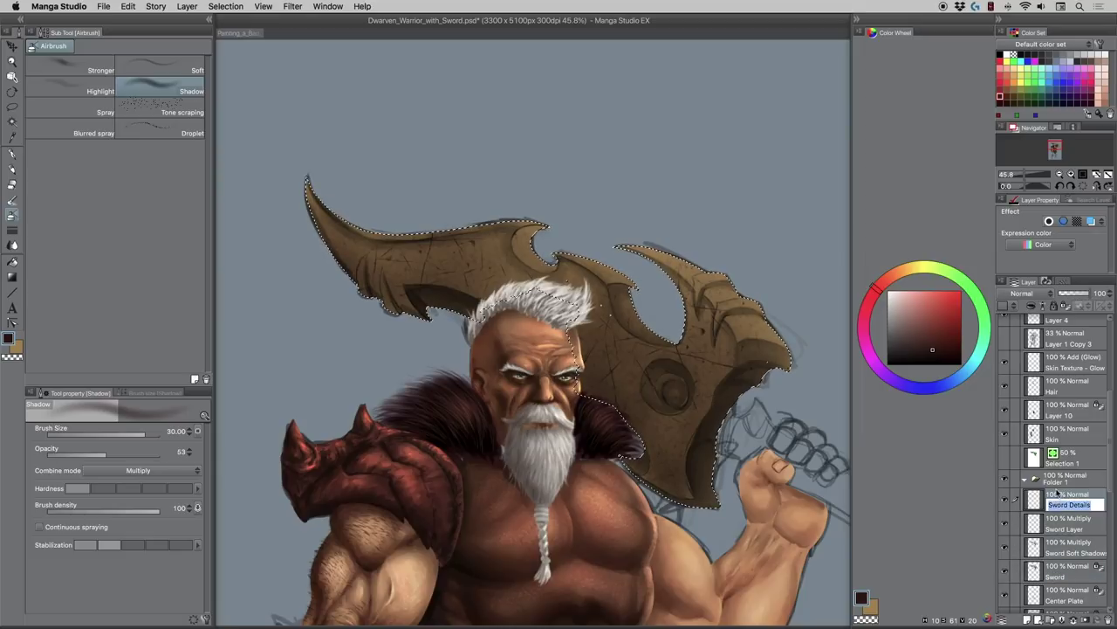
key(Return)
shift+click(1055, 578)
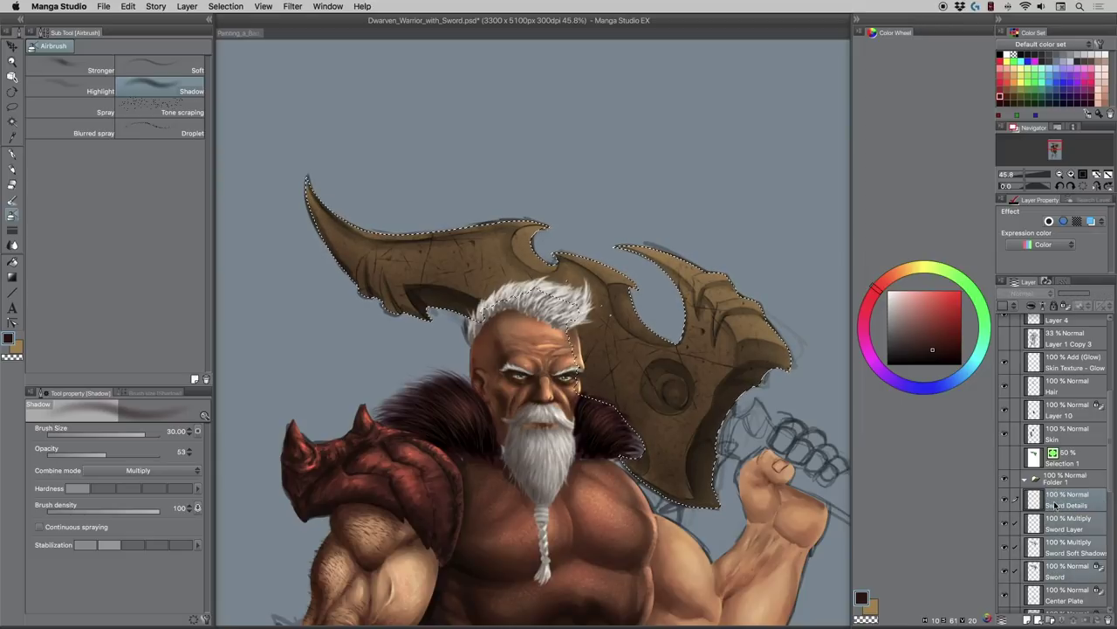
drag(1056, 506, 1010, 479)
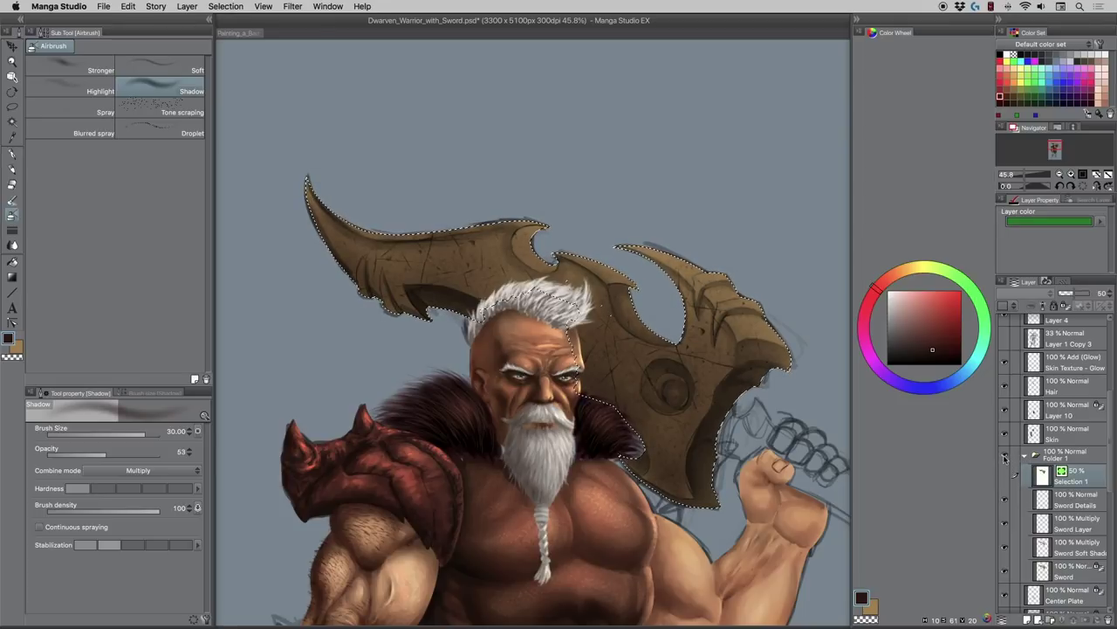
- Show the Selection 1 mask and compare the figure with the sword folder hidden and shown
click(1065, 458)
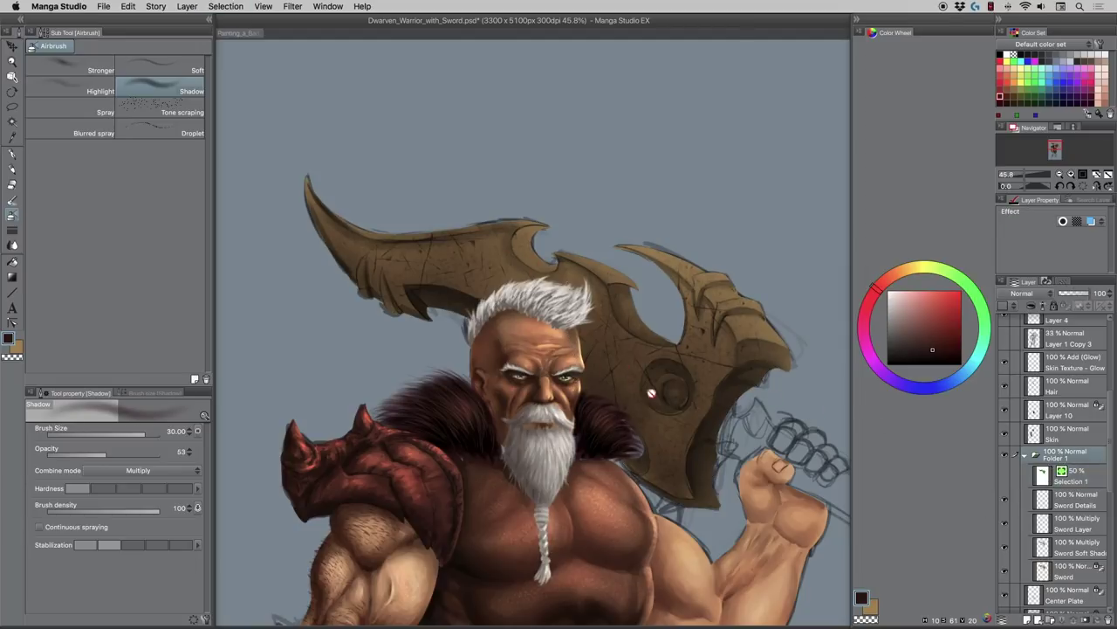
click(1004, 476)
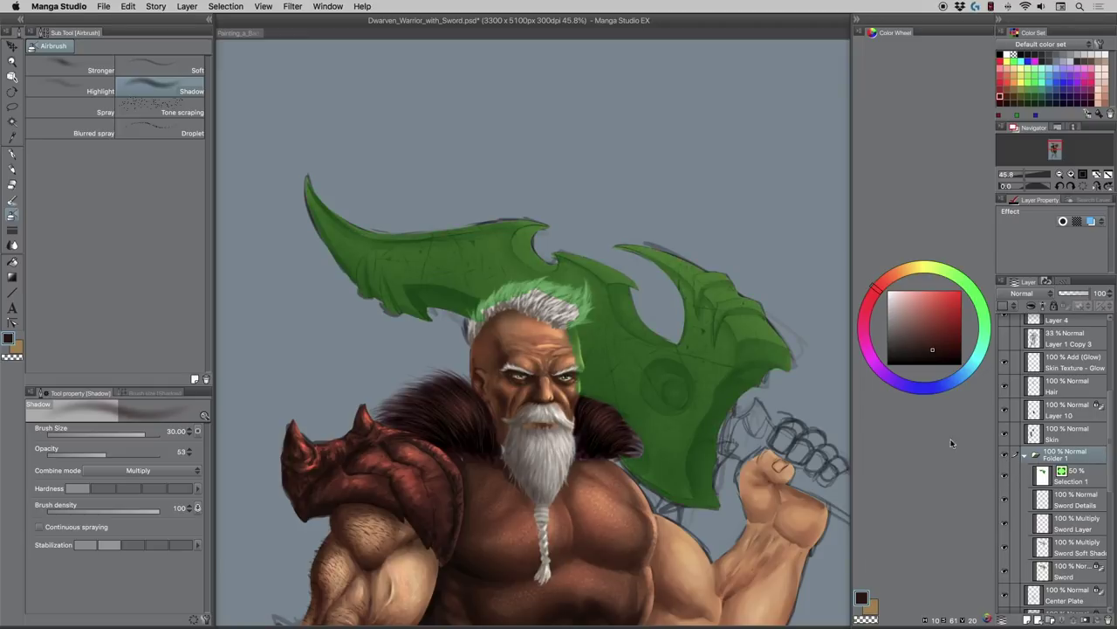
click(1004, 455)
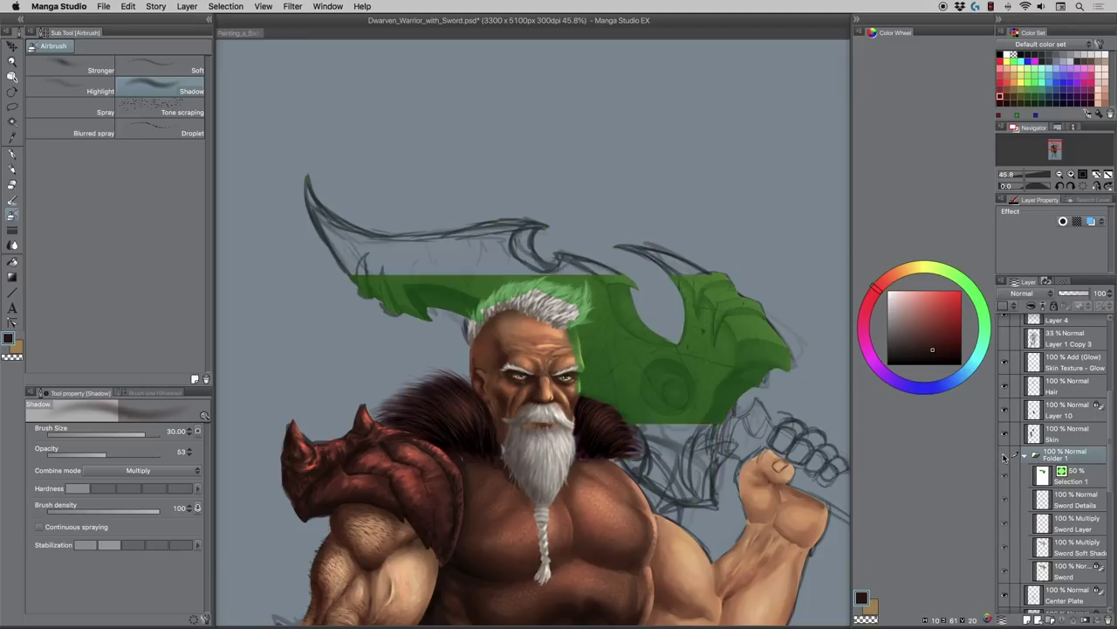
click(1005, 456)
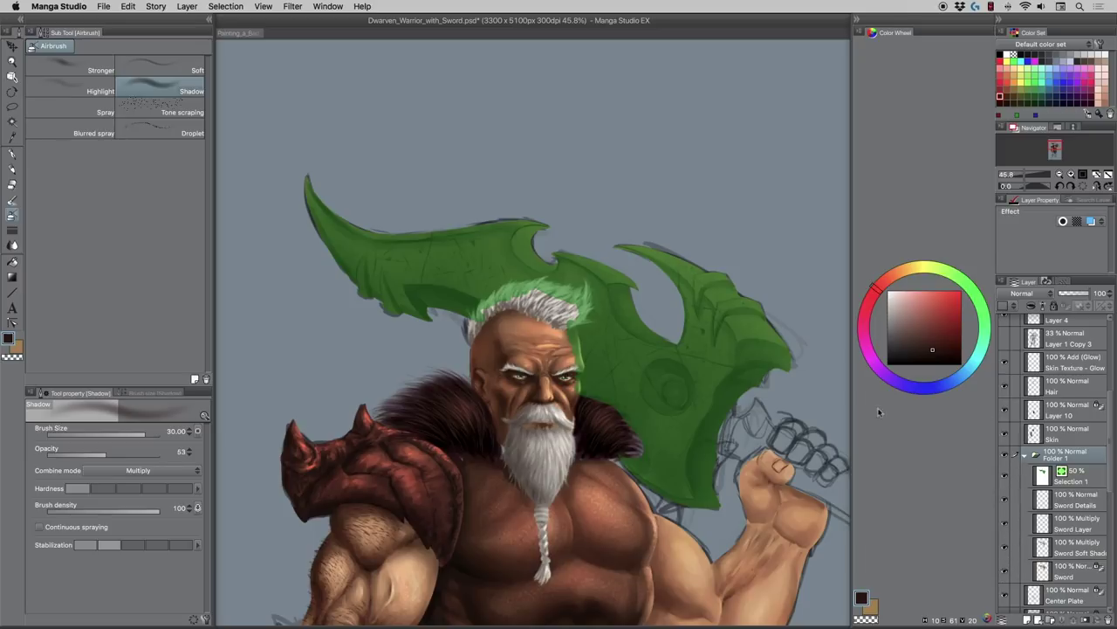
- Try moving all the sword layers together as one folder, and undo the move
key(k)
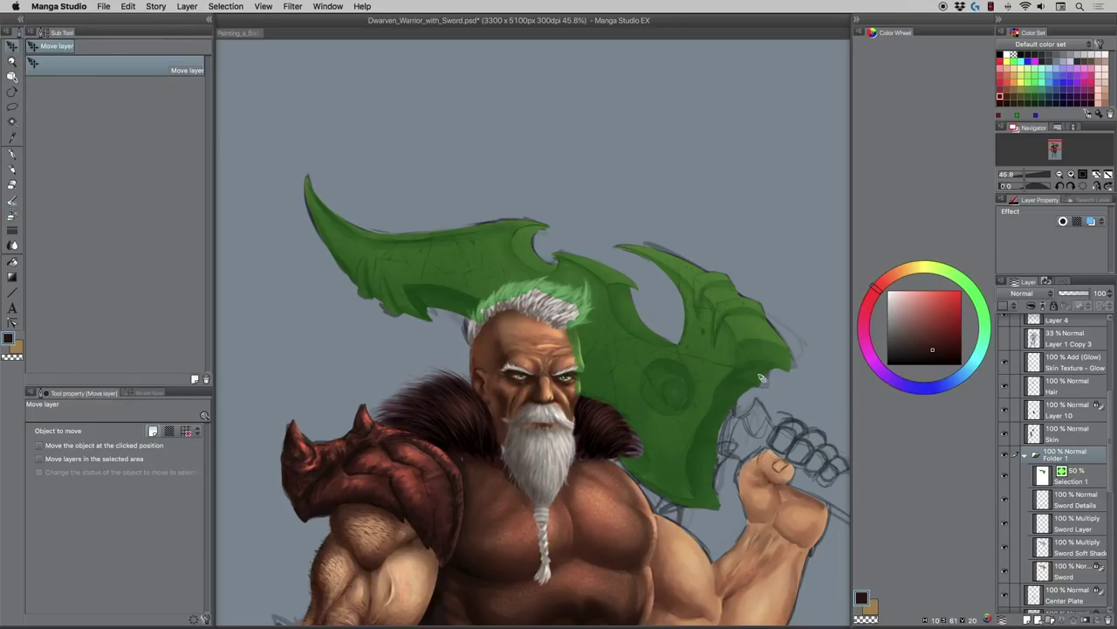
drag(571, 360, 585, 316)
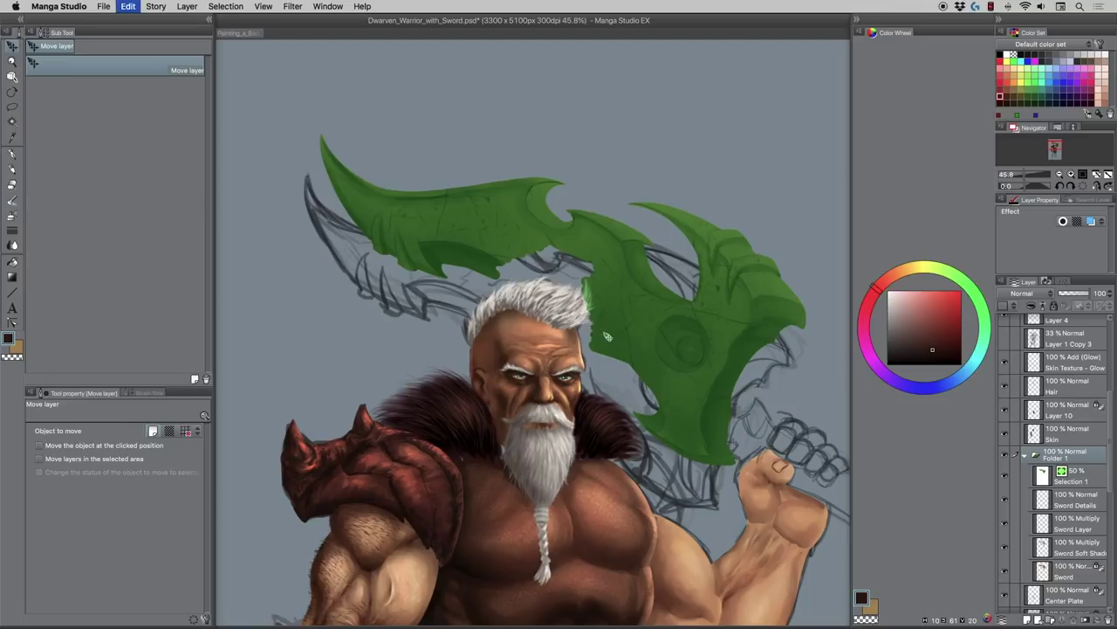
key(super+z)
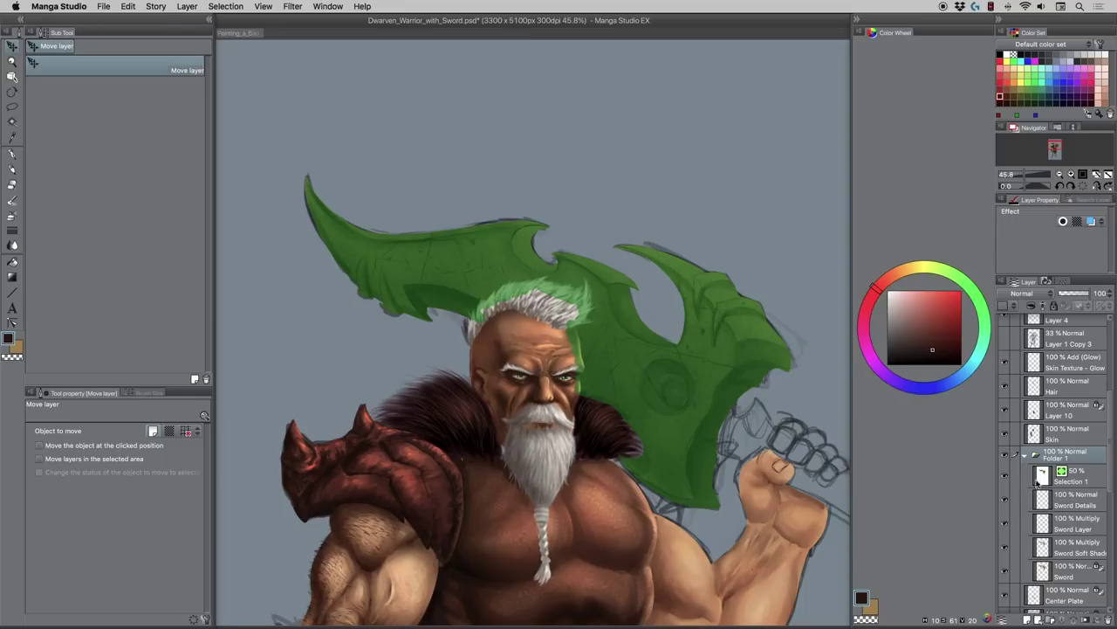
- Hide the Selection 1 mask, load it as the sword's selection outline and make Sword Details the active layer
click(1061, 509)
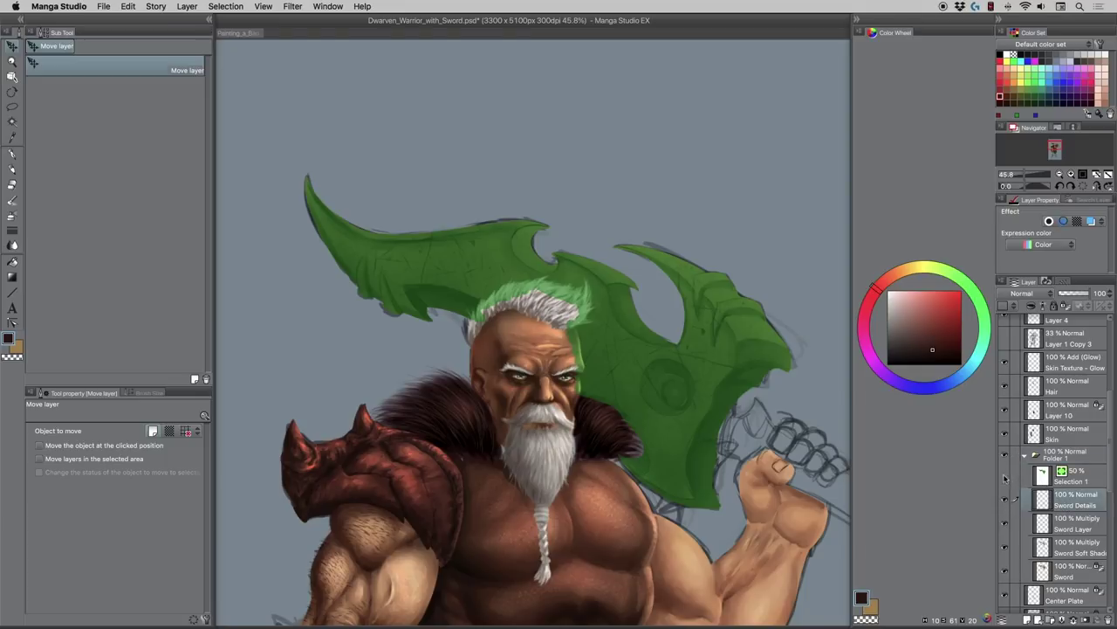
click(1006, 474)
click(1062, 477)
click(1062, 471)
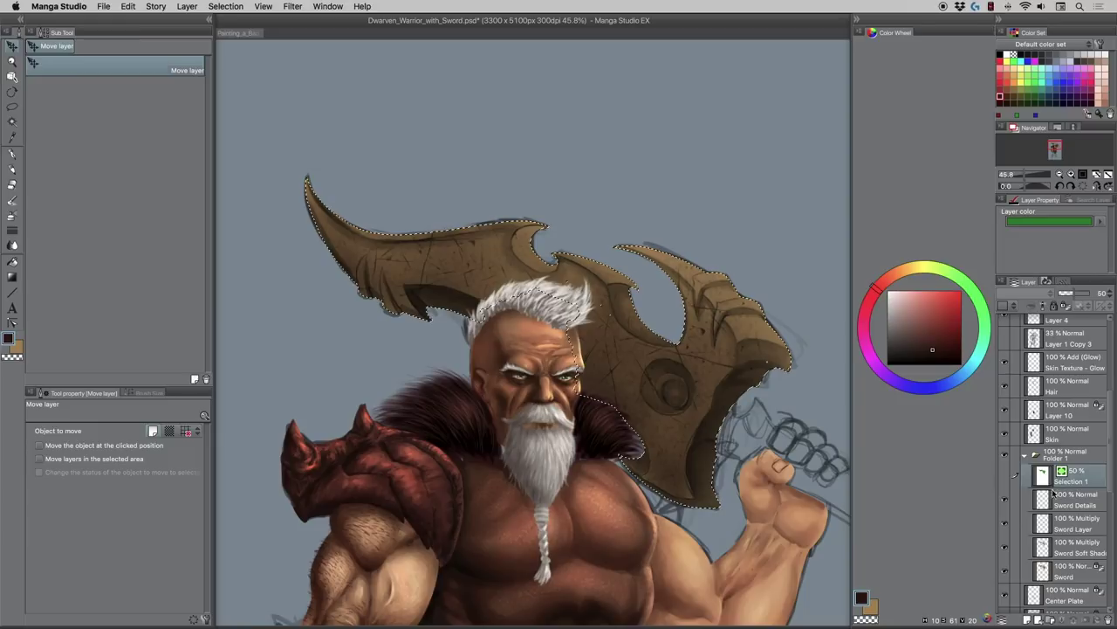
click(1058, 504)
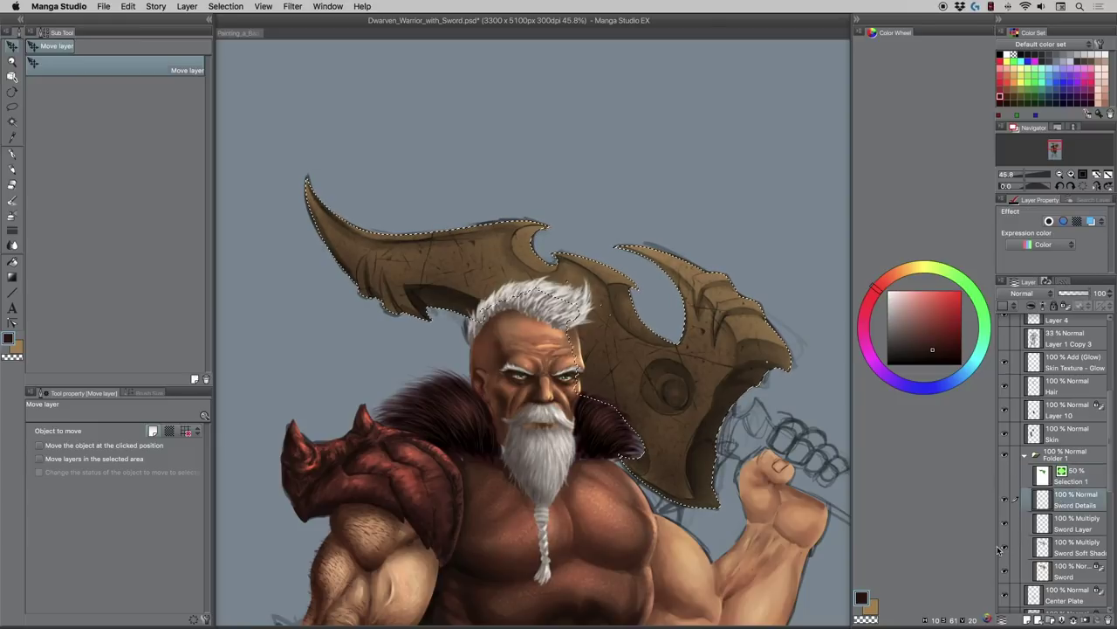
- Choose the Darker pencil and set its colour to a light golden tan (H 40, S 50, V 89)
click(13, 60)
click(574, 287)
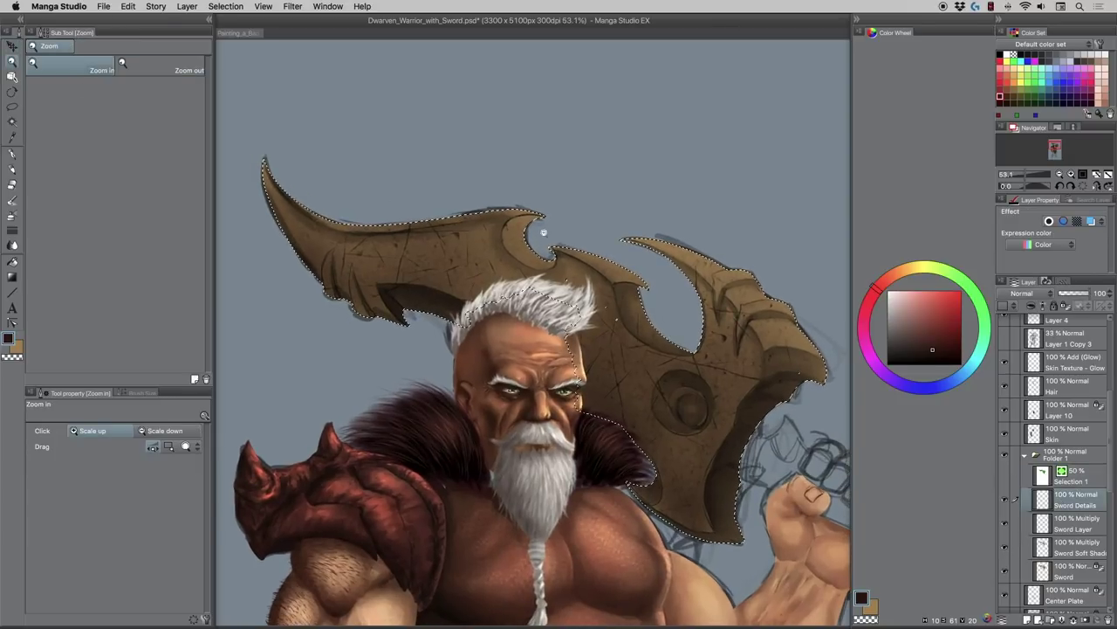
drag(478, 352, 457, 350)
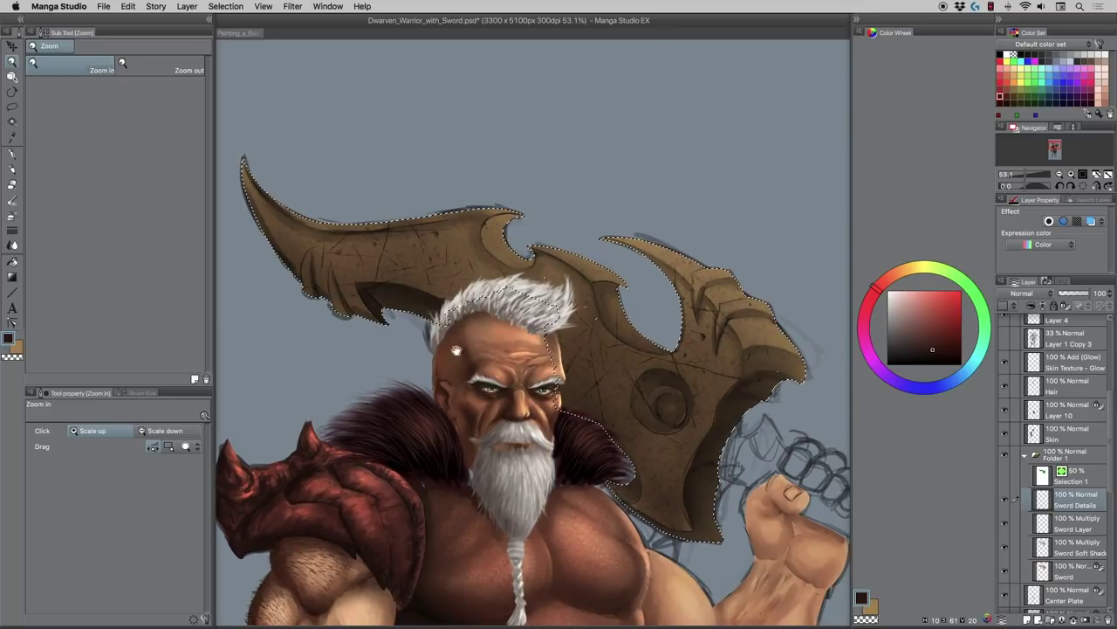
click(12, 169)
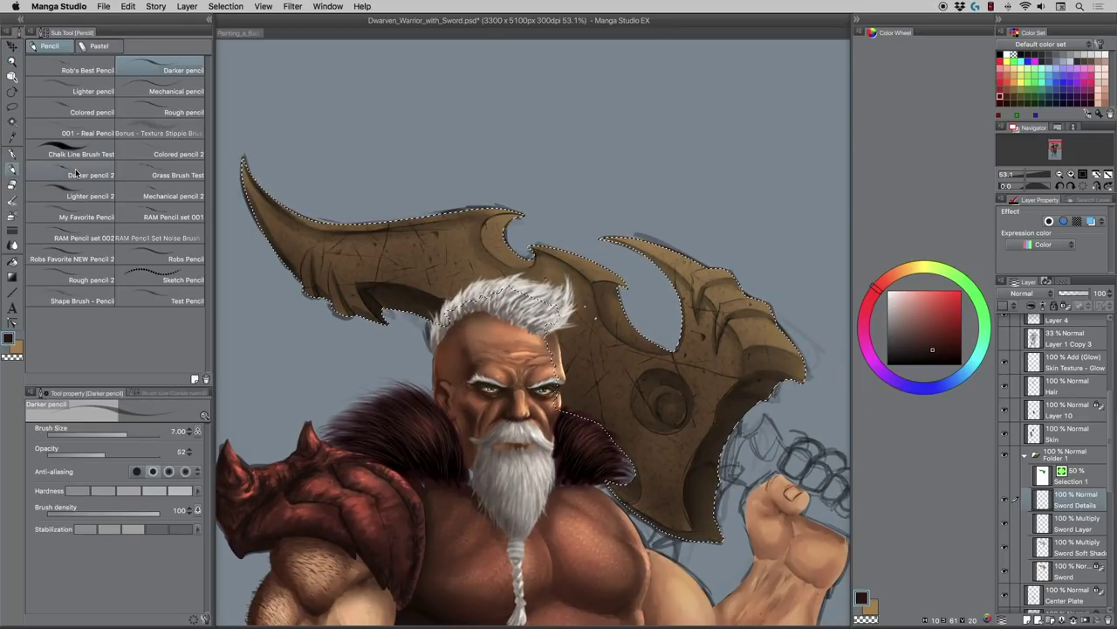
click(889, 275)
click(935, 304)
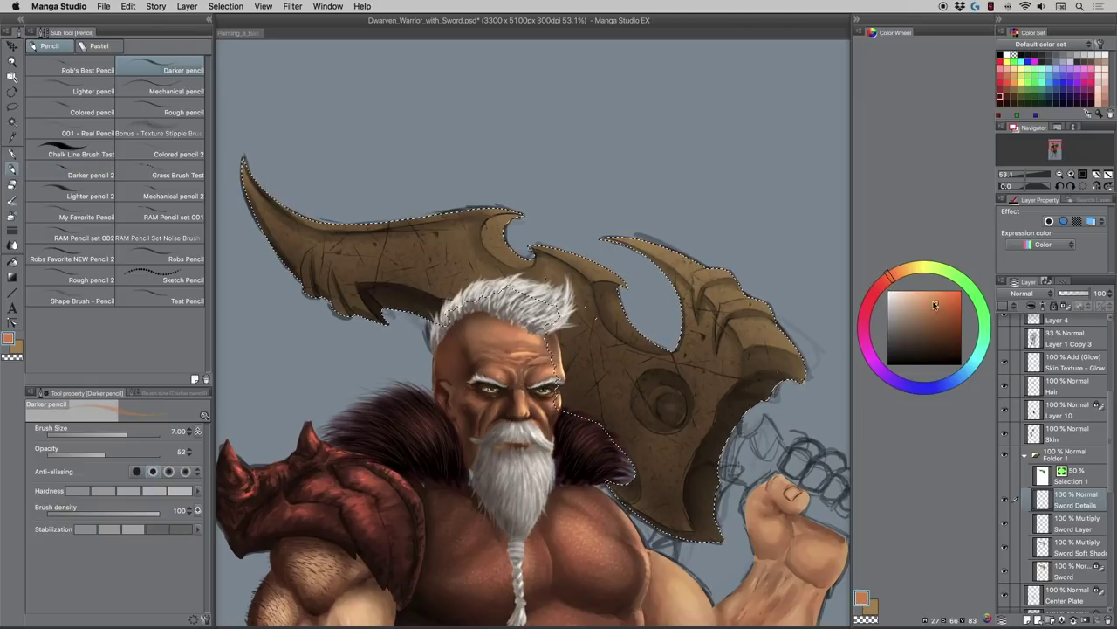
drag(935, 304, 926, 301)
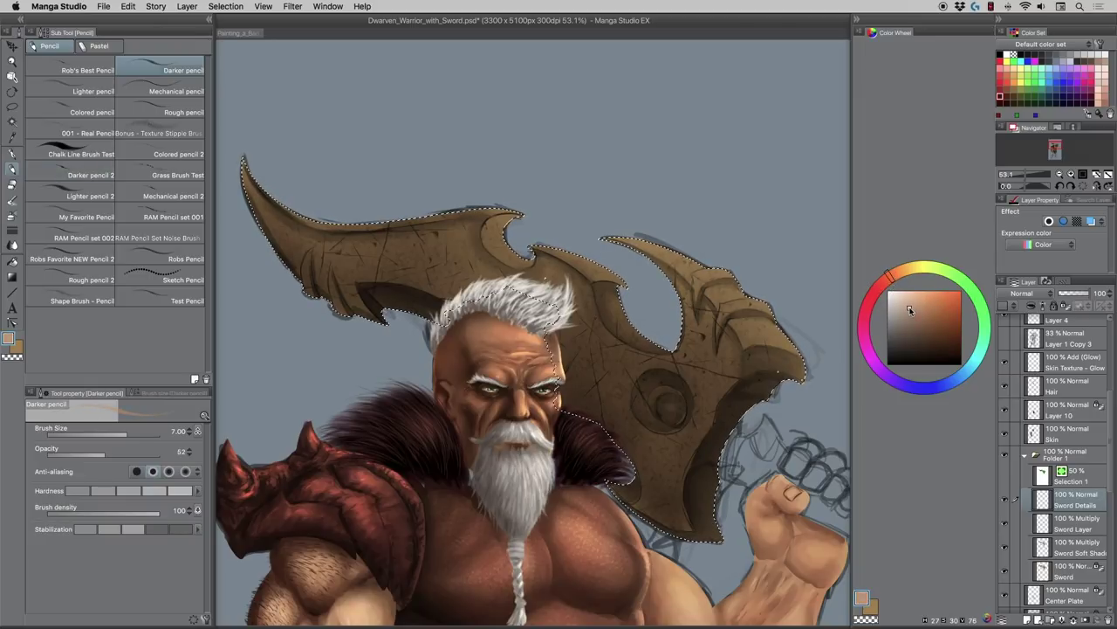
mouse_move(892, 277)
mouse_down()
mouse_move(916, 303)
mouse_move(905, 272)
mouse_move(893, 272)
mouse_up()
click(914, 302)
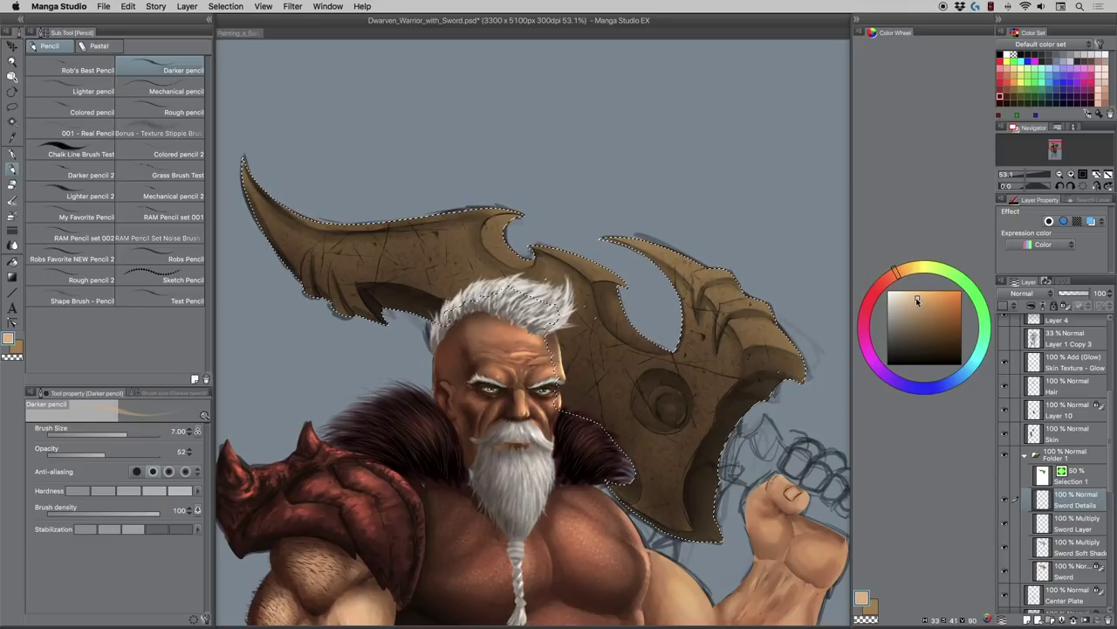
drag(896, 272, 921, 298)
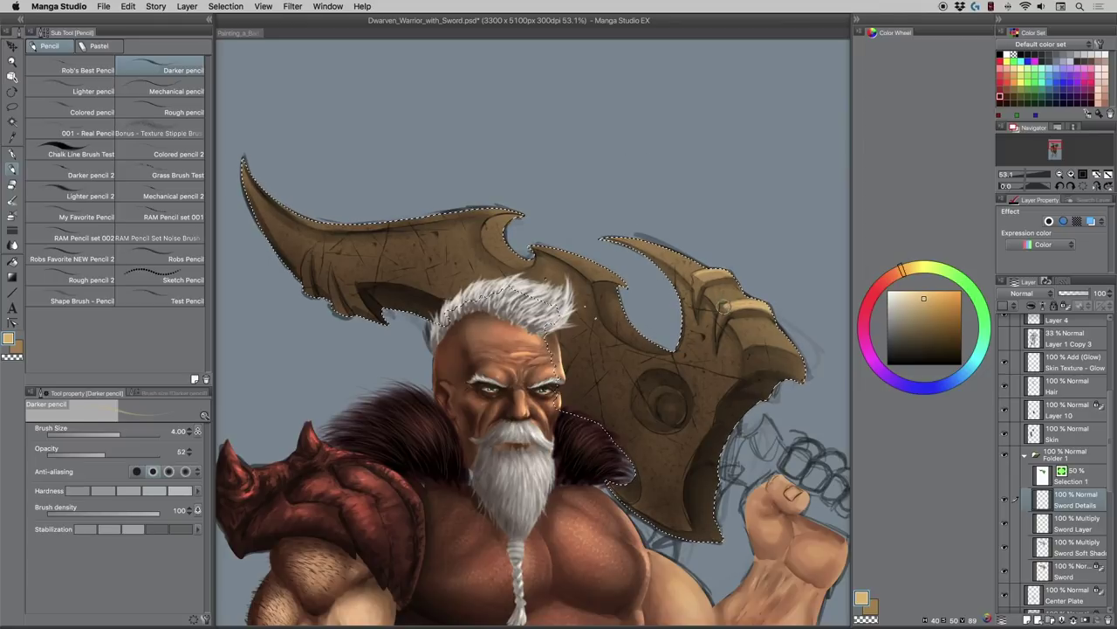
- Paint tan highlights on the raised ridges near the sword's outer edge with the Darker pencil, and reduce the brush size to 2
key(])
drag(725, 306, 737, 306)
key(bracketleft)
key(bracketleft)
key(bracketleft)
- Highlight the sword's curved spike and the outer edge beside the ridges with the Darker pencil, enlarging the brush to 7
key(r)
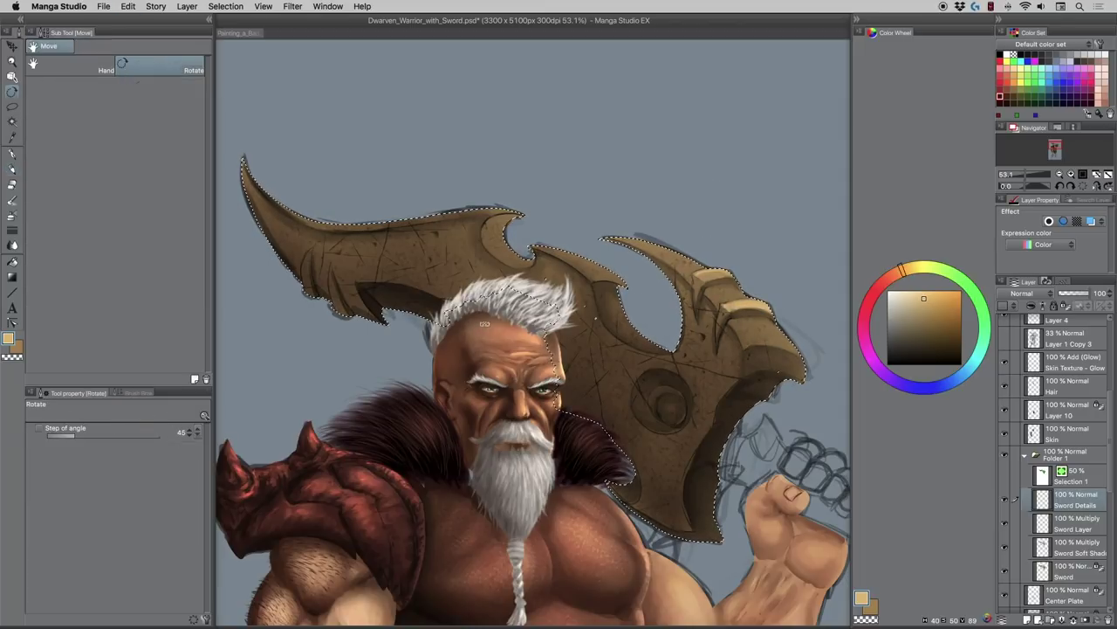
mouse_move(444, 316)
mouse_down()
mouse_move(529, 241)
mouse_move(516, 243)
mouse_up()
key(p)
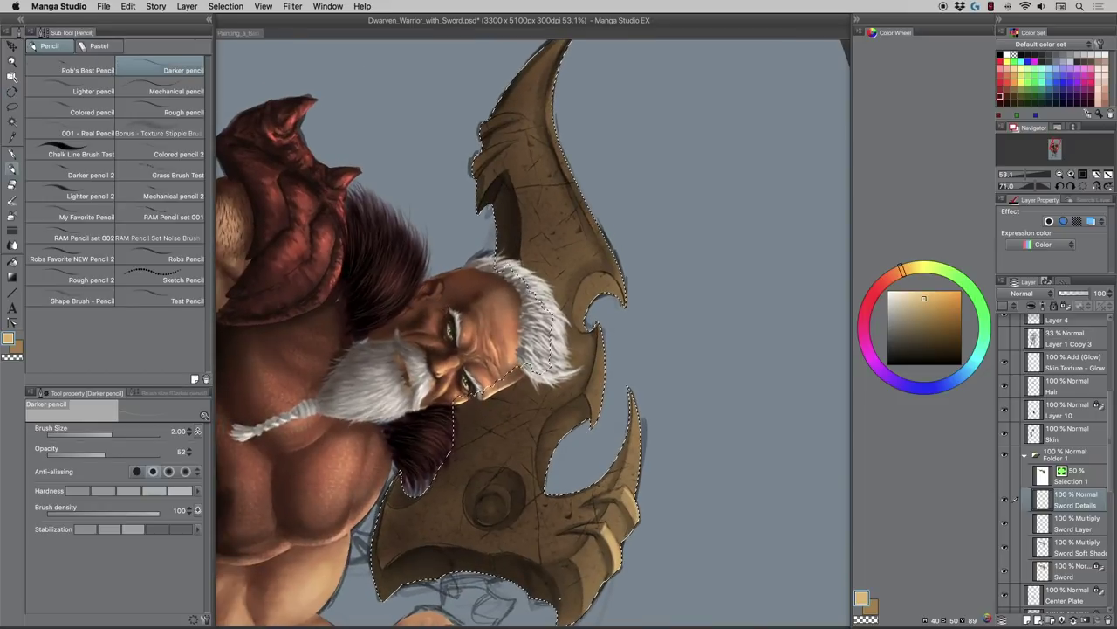
drag(540, 399, 583, 228)
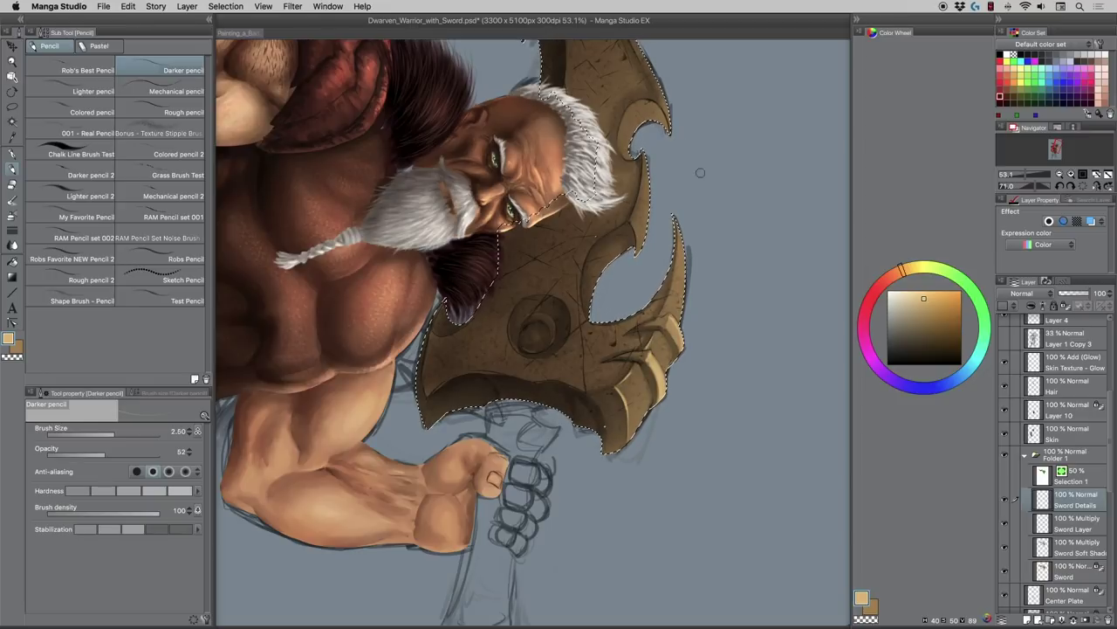
key(bracketright)
key(bracketright)
key(bracketright)
key(bracketright)
key(bracketright)
drag(677, 229, 676, 309)
mouse_move(684, 246)
mouse_down()
mouse_move(658, 339)
mouse_move(668, 366)
mouse_move(657, 351)
mouse_move(671, 361)
mouse_move(661, 342)
mouse_move(641, 368)
mouse_move(630, 390)
mouse_move(636, 383)
mouse_move(647, 412)
mouse_move(634, 391)
mouse_move(632, 430)
mouse_up()
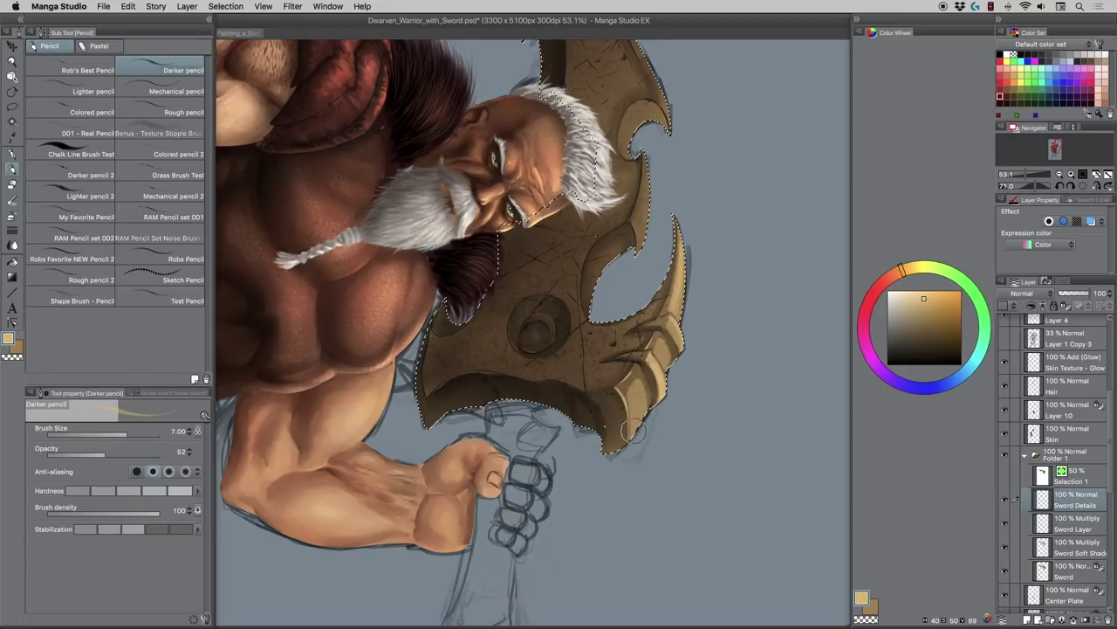
mouse_move(638, 386)
mouse_down()
mouse_move(621, 396)
mouse_move(630, 377)
mouse_move(630, 409)
mouse_move(639, 385)
mouse_up()
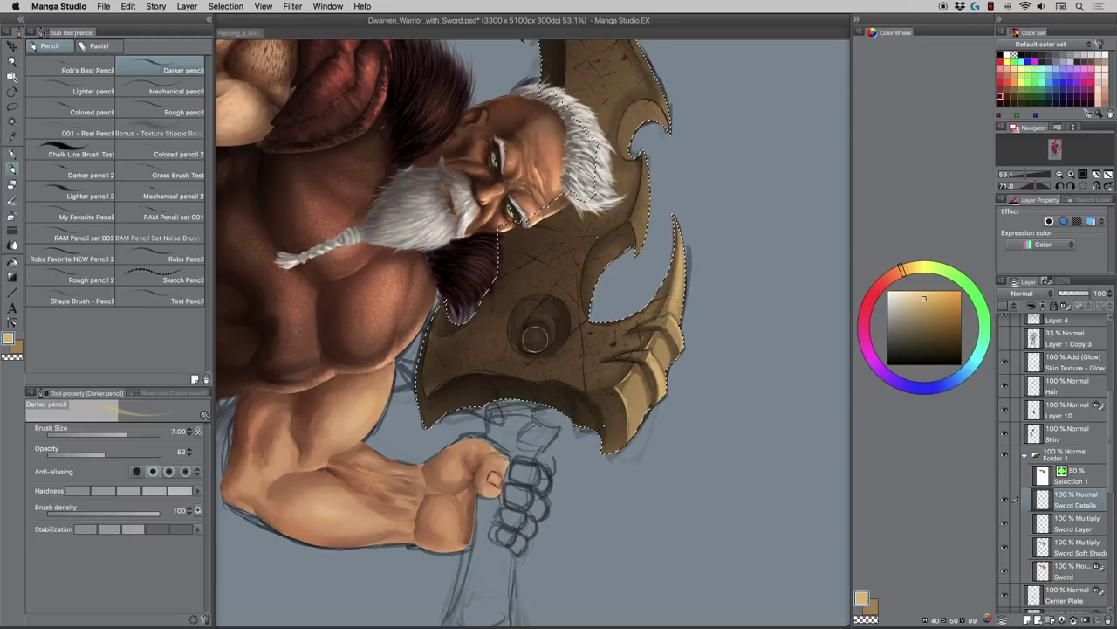
- Soften the fresh highlights on the sword's ridges with the Blend tool at size 2
click(12, 244)
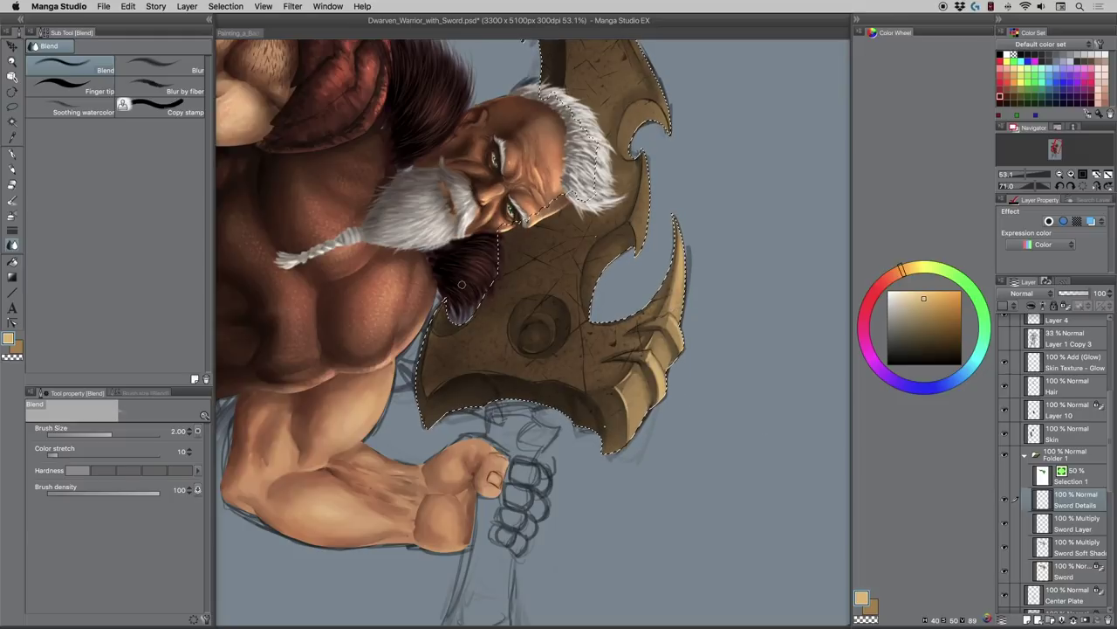
drag(500, 345, 472, 416)
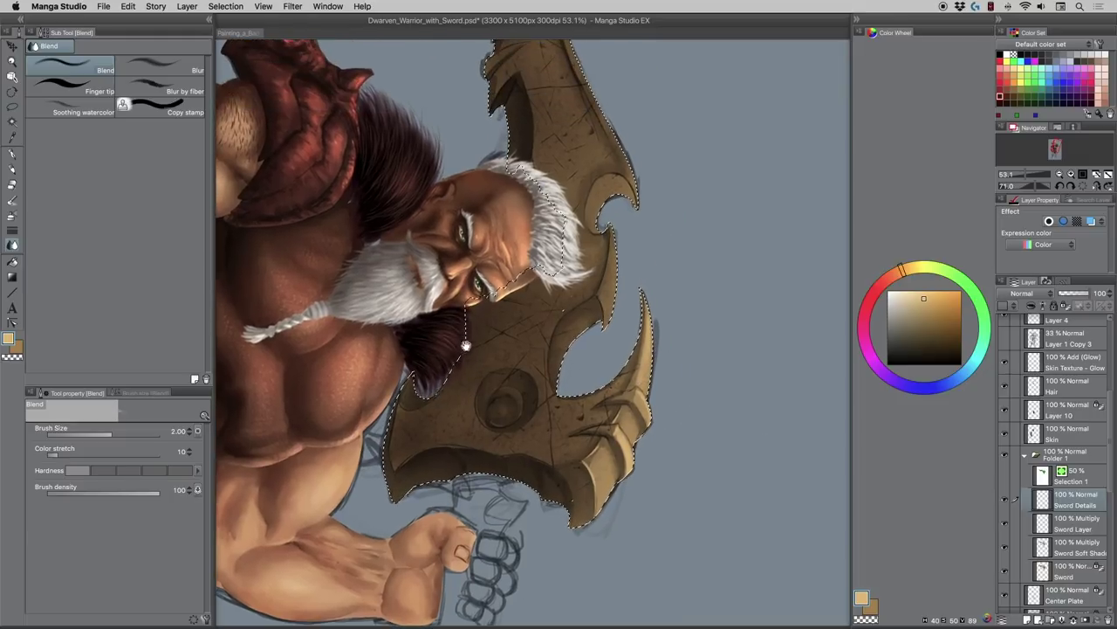
mouse_move(443, 276)
mouse_down()
mouse_move(440, 311)
mouse_move(509, 335)
mouse_up()
- Highlight the long outer edge of the sword's curved upper blade, from near the tip to the small notch, with the Darker pencil
click(12, 171)
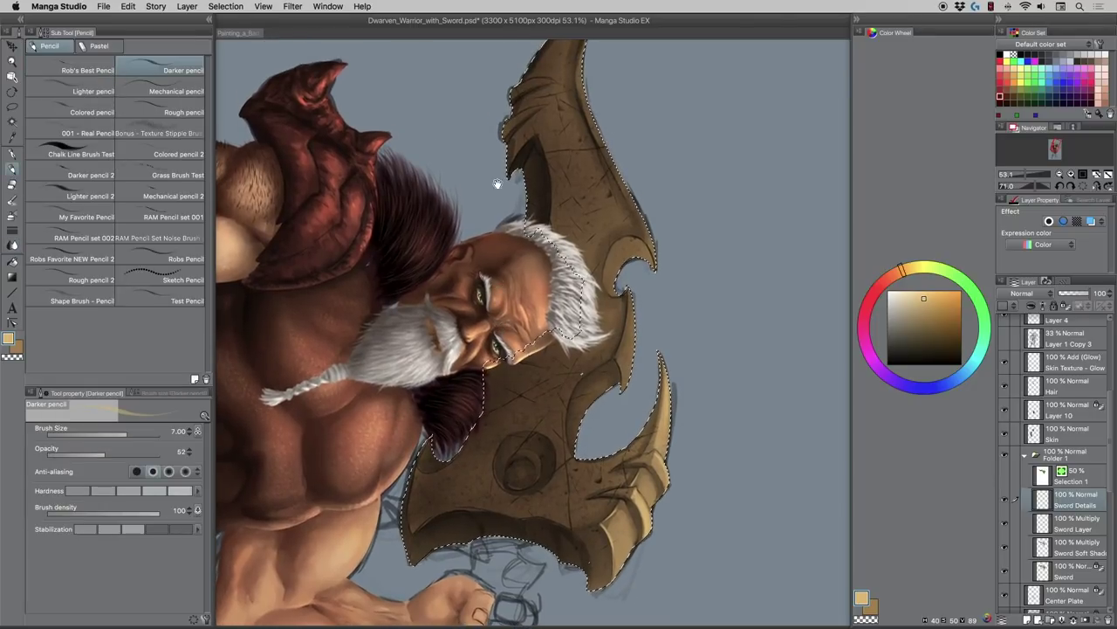
drag(497, 232, 510, 274)
drag(509, 223, 517, 263)
key(bracketright)
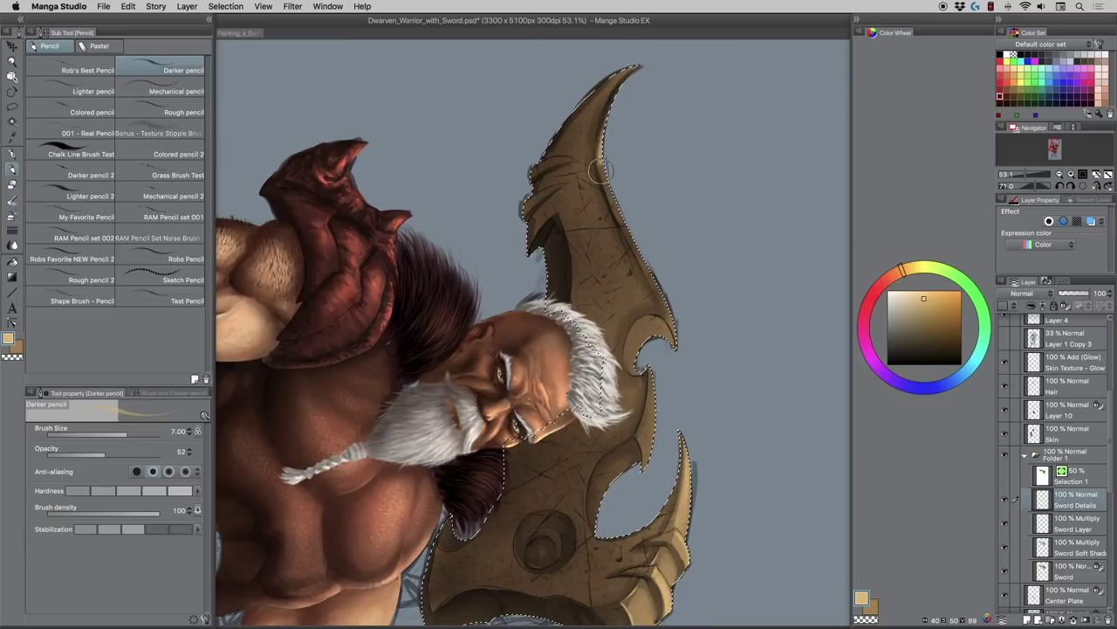
drag(604, 174, 626, 215)
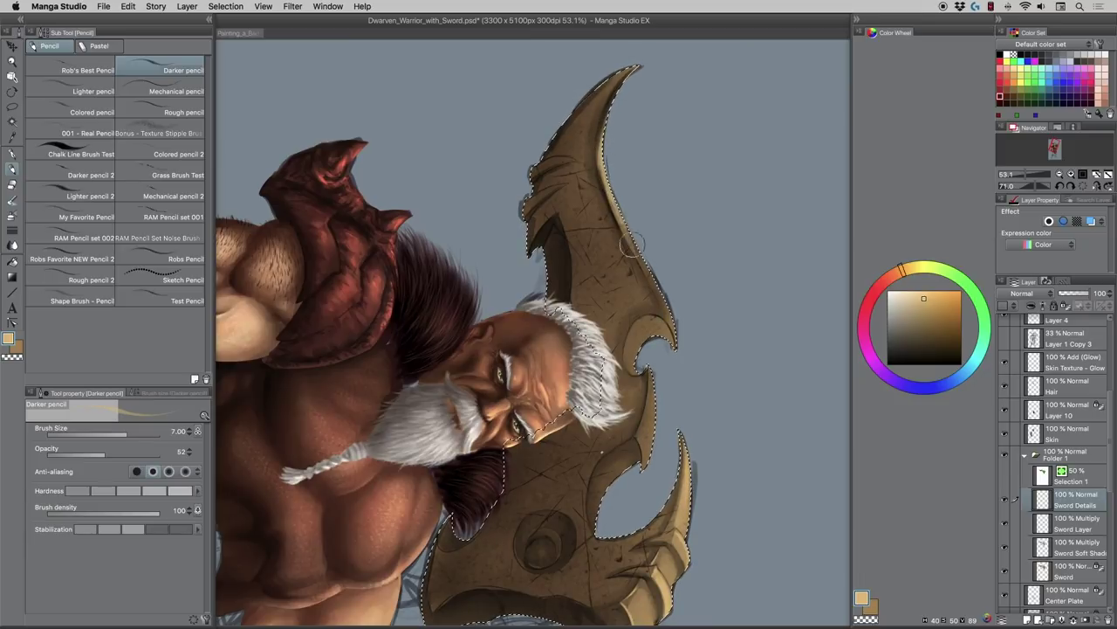
drag(654, 282, 667, 307)
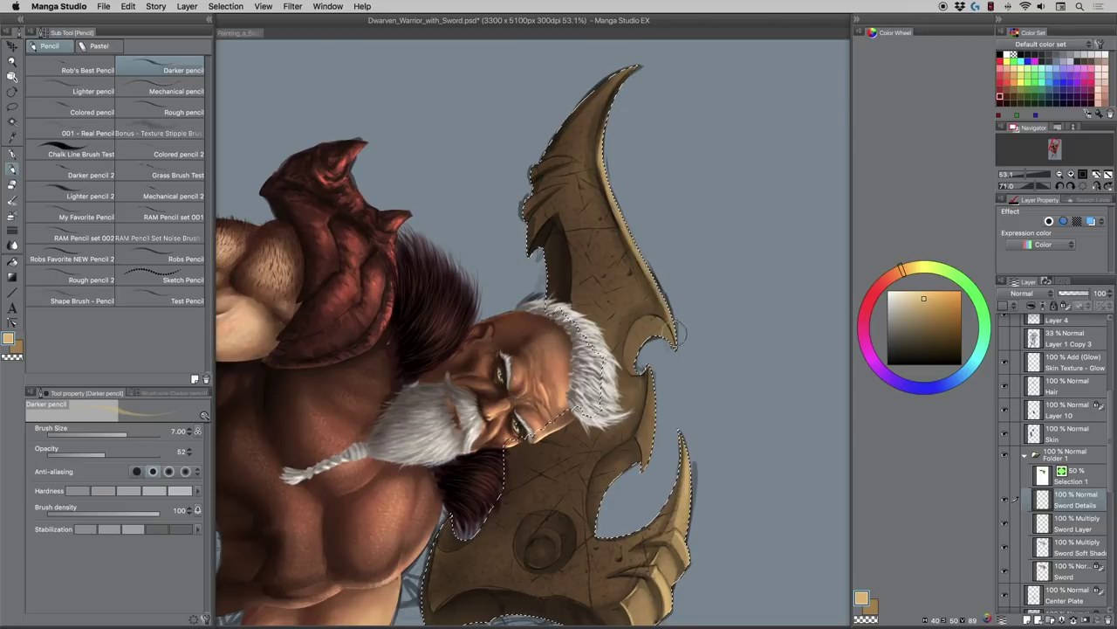
- Reduce the Darker pencil to size 3 and highlight the bevel around the sword's small round notch
key(bracketleft)
key(bracketleft)
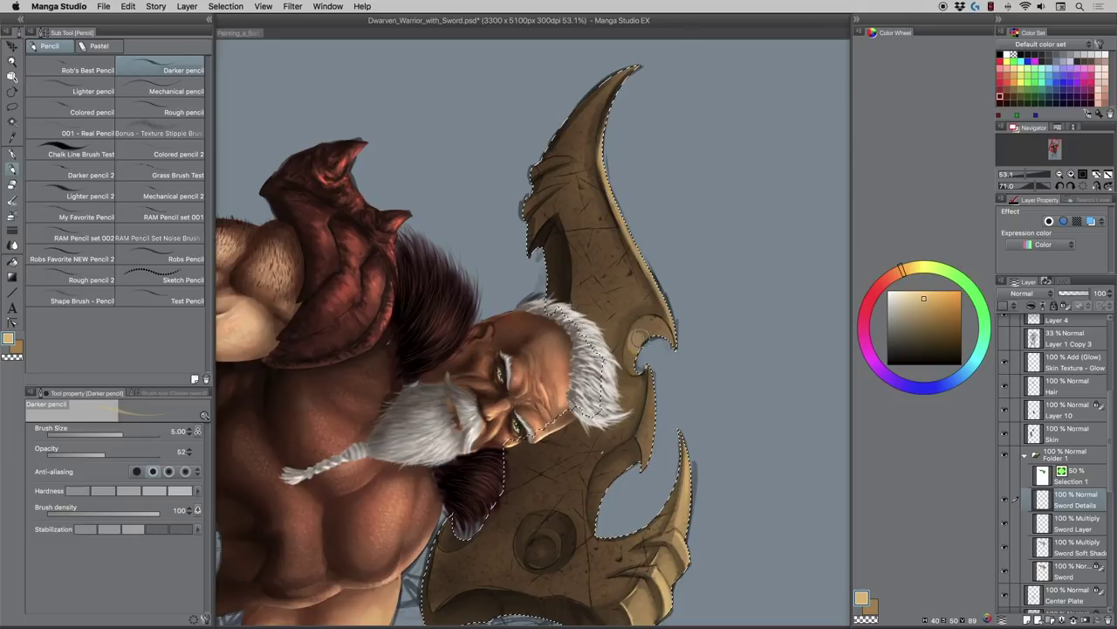
key(bracketleft)
key(bracketleft)
drag(640, 333, 650, 323)
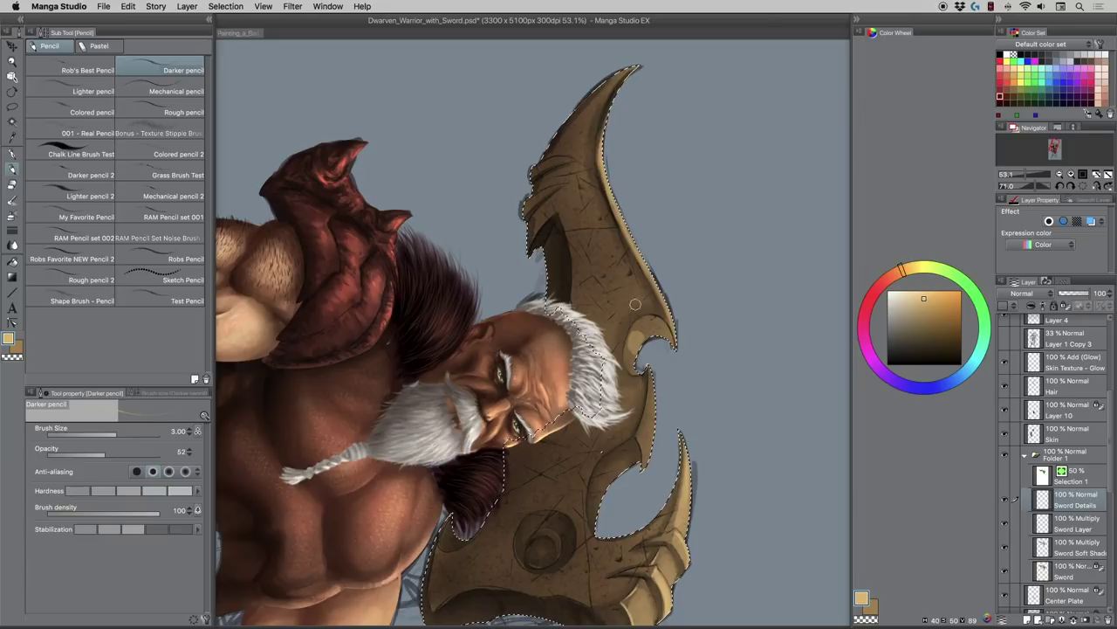
key(bracketleft)
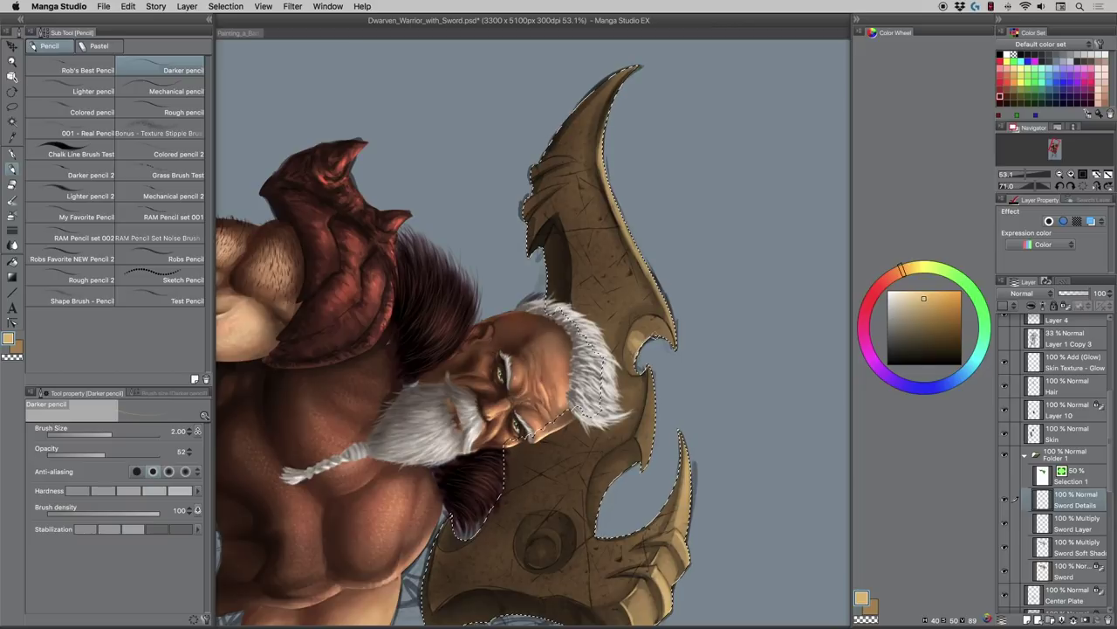
- Highlight the edge of the pointed spike between the small notch and the large curved opening with the Darker pencil at size 3
key(bracketright)
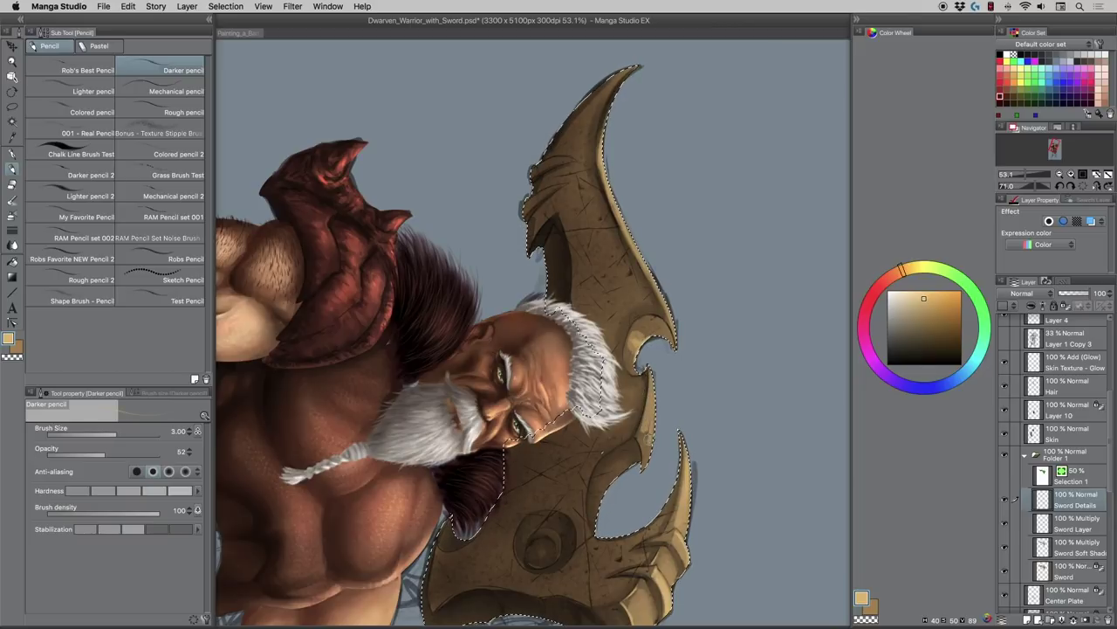
drag(640, 416, 651, 468)
drag(646, 397, 649, 439)
key(bracketleft)
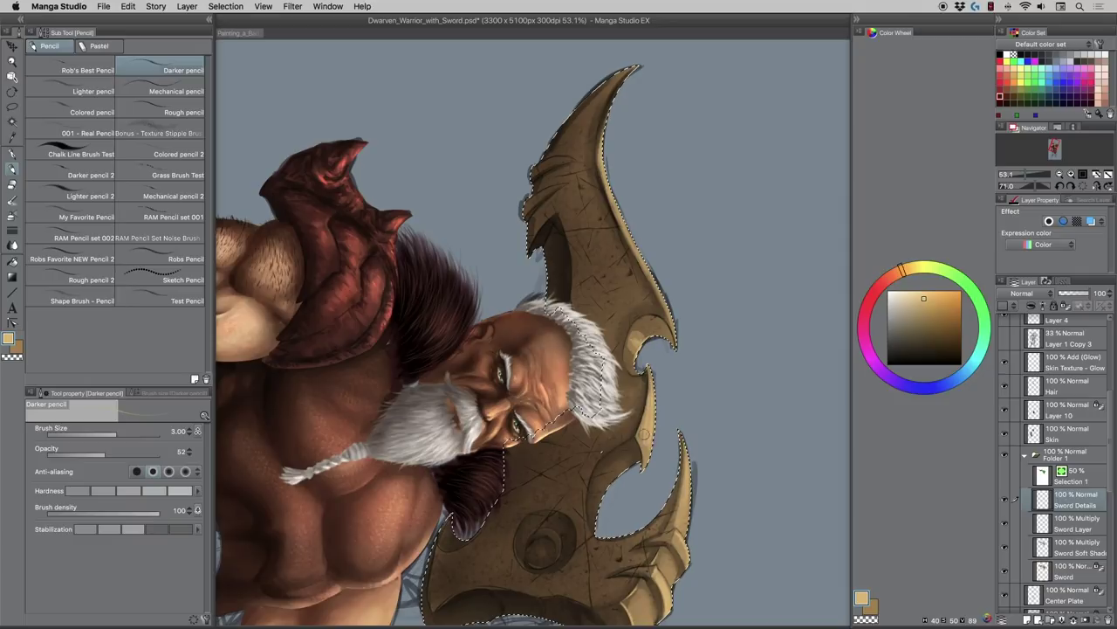
- Enlarge the Darker pencil to size 7 and highlight the inner rim of the sword's large curved opening
key(bracketright)
key(bracketright)
key(bracketright)
key(bracketright)
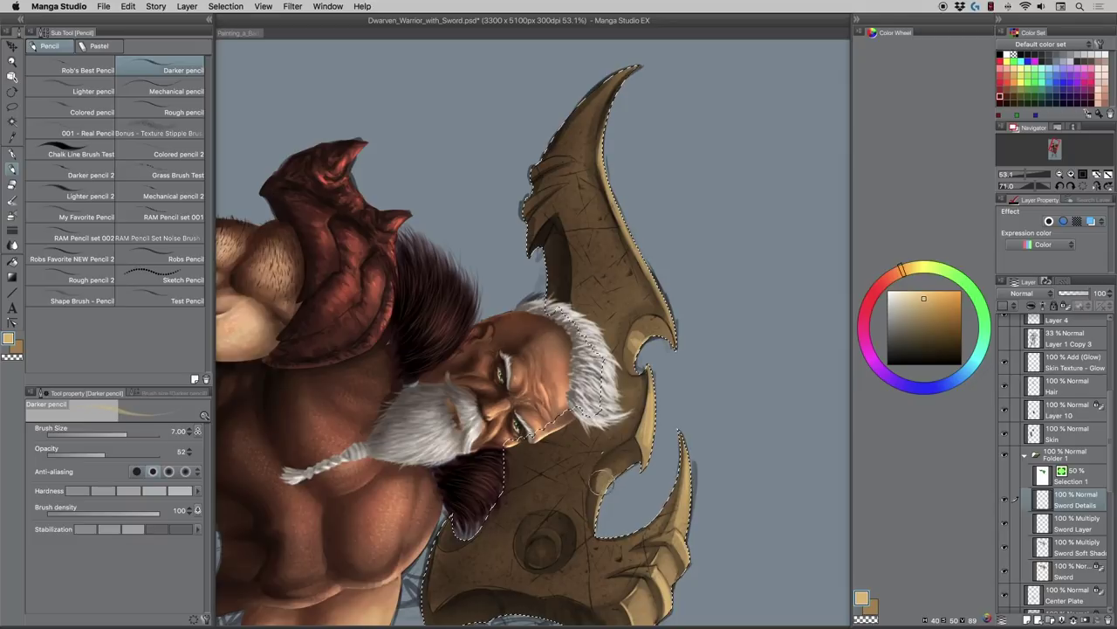
drag(594, 498, 609, 471)
- Smooth the highlights on the spike and around the small notch with the Blend tool at sizes 2.5 to 3
click(12, 245)
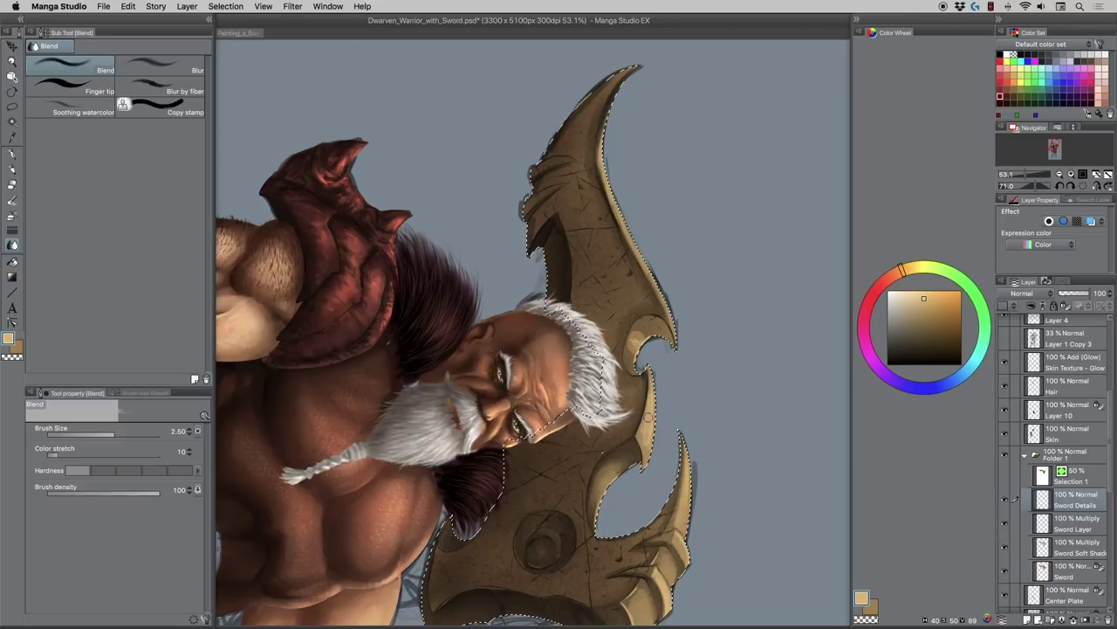
key(bracketright)
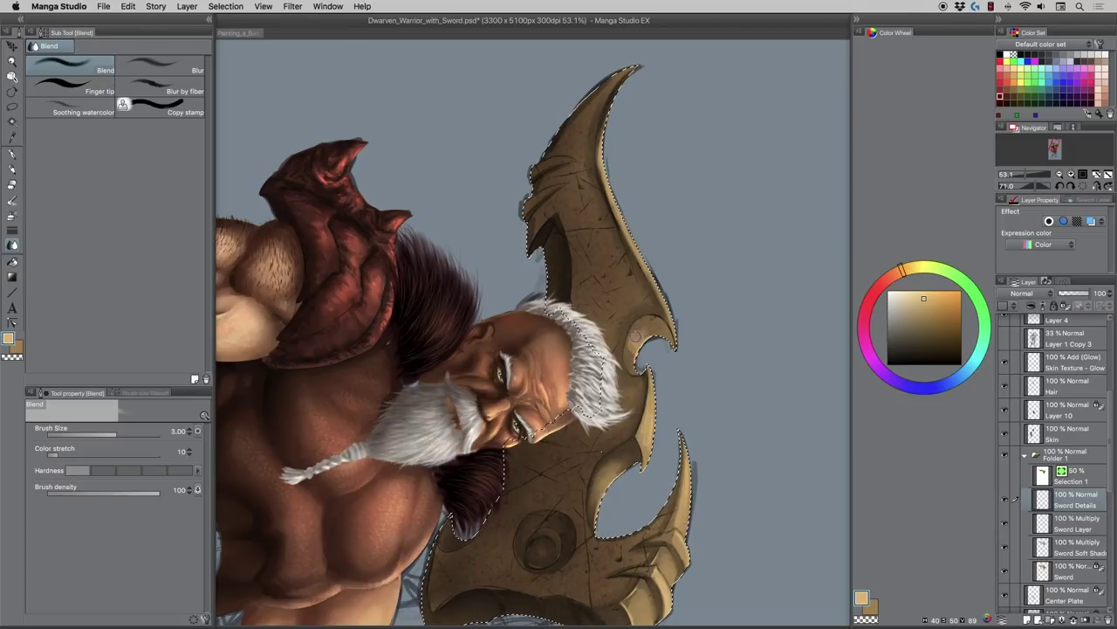
key(bracketleft)
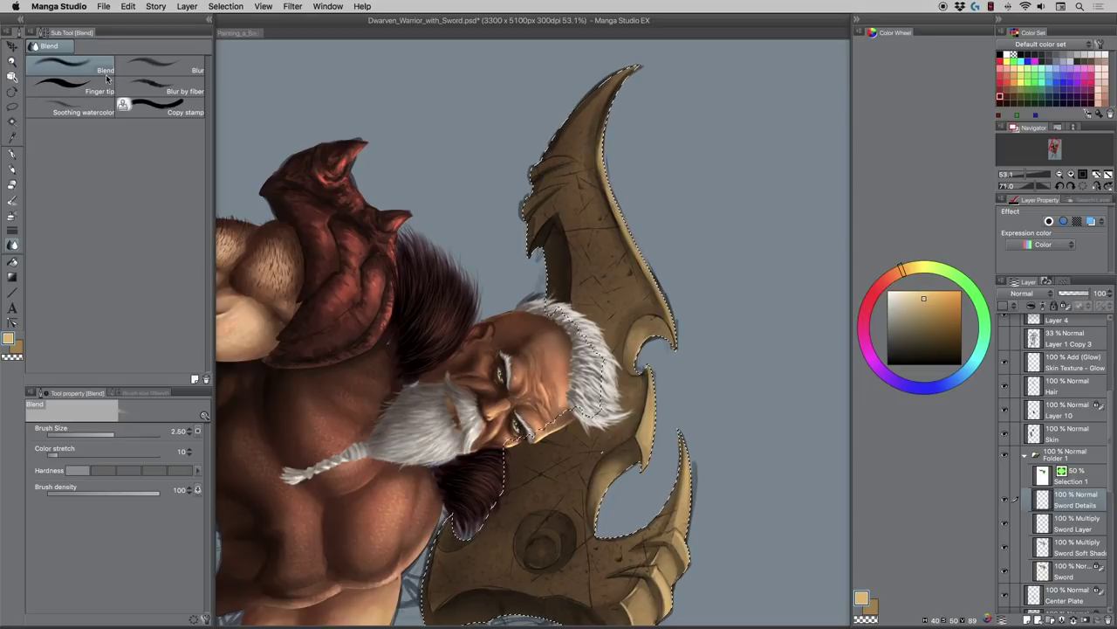
- Try the Add blending mode on the Sword Details layer, and settle on Add (Glow)
key(r)
drag(438, 307, 465, 391)
key(j)
drag(549, 427, 478, 423)
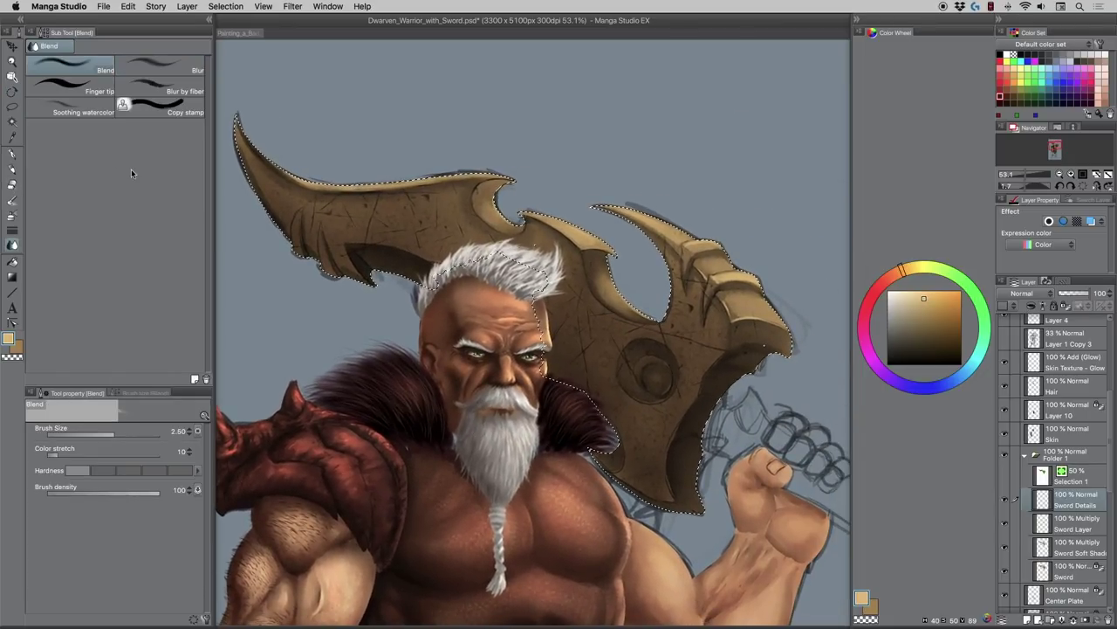
click(1026, 295)
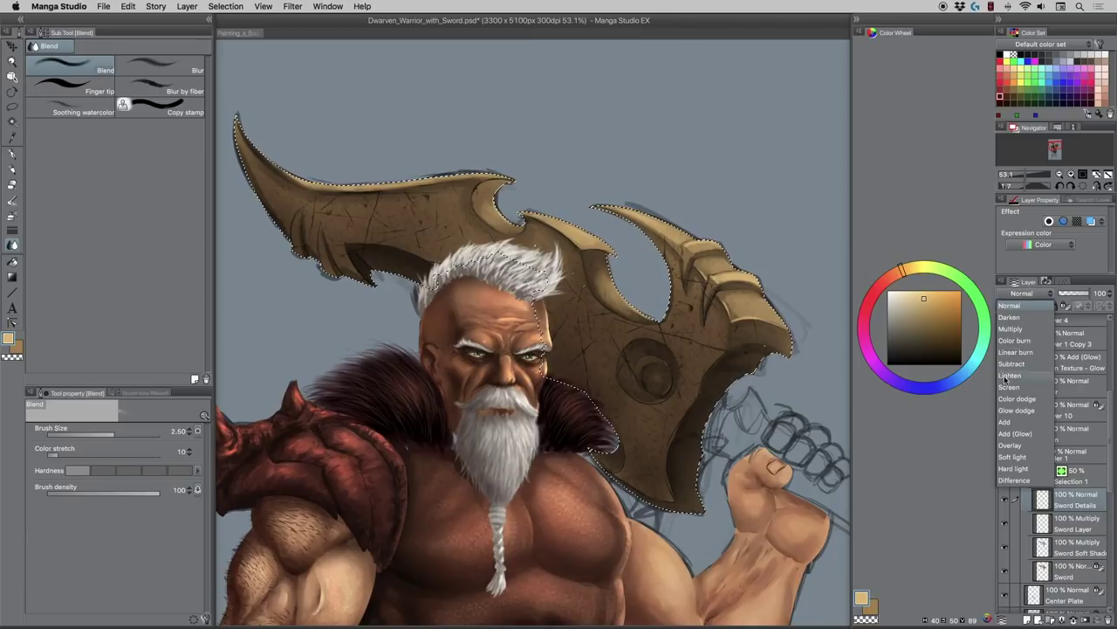
click(1005, 423)
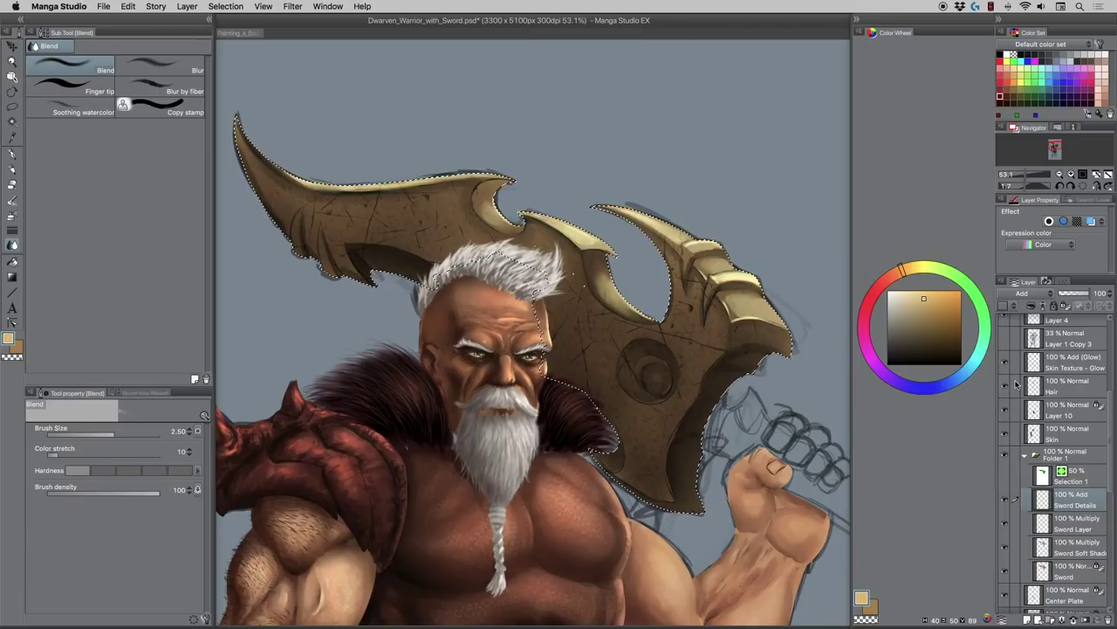
click(1023, 294)
click(1009, 431)
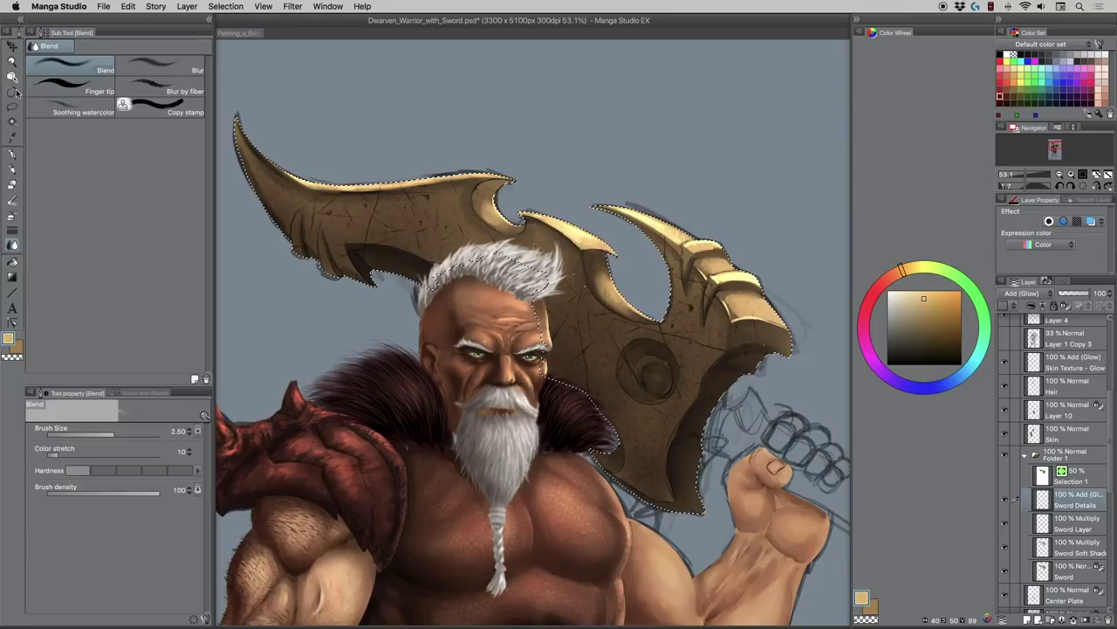
- Build up the glow beside the sword's large curved opening with the Darker pencil at size 10, and soften it with Blend
click(12, 61)
click(412, 225)
drag(459, 263, 404, 299)
scroll(487, 347, up, 3)
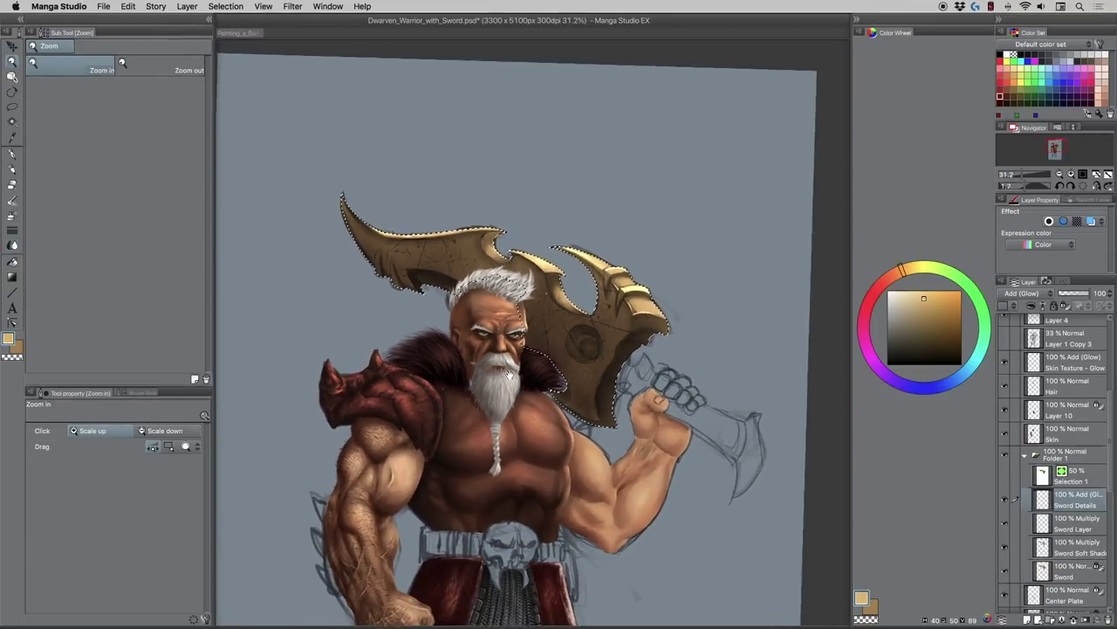
scroll(515, 326, up, 1)
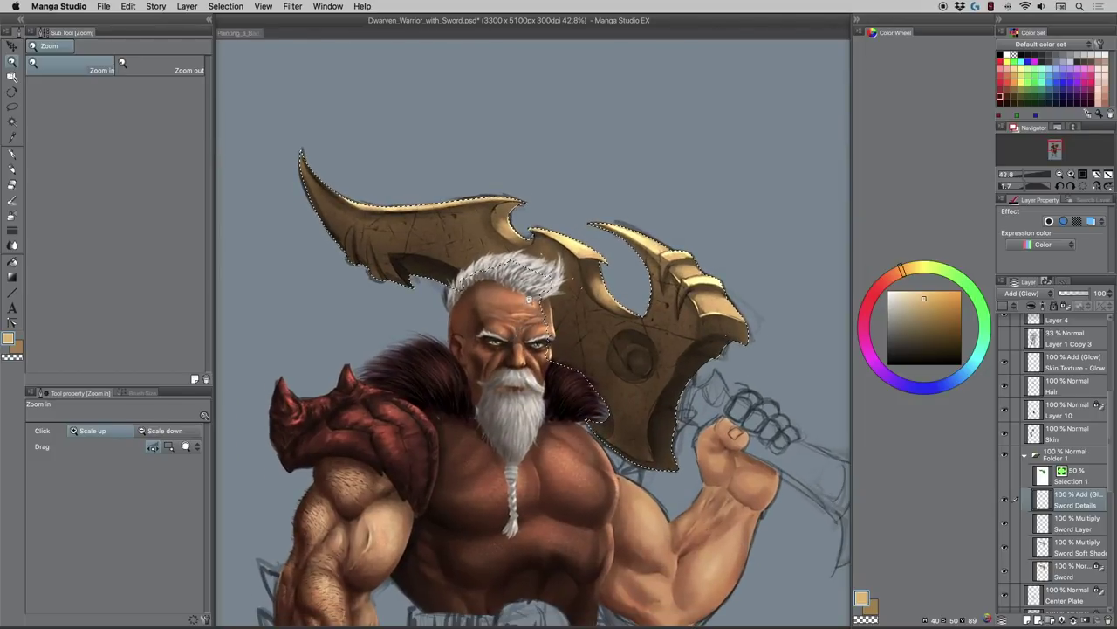
click(12, 170)
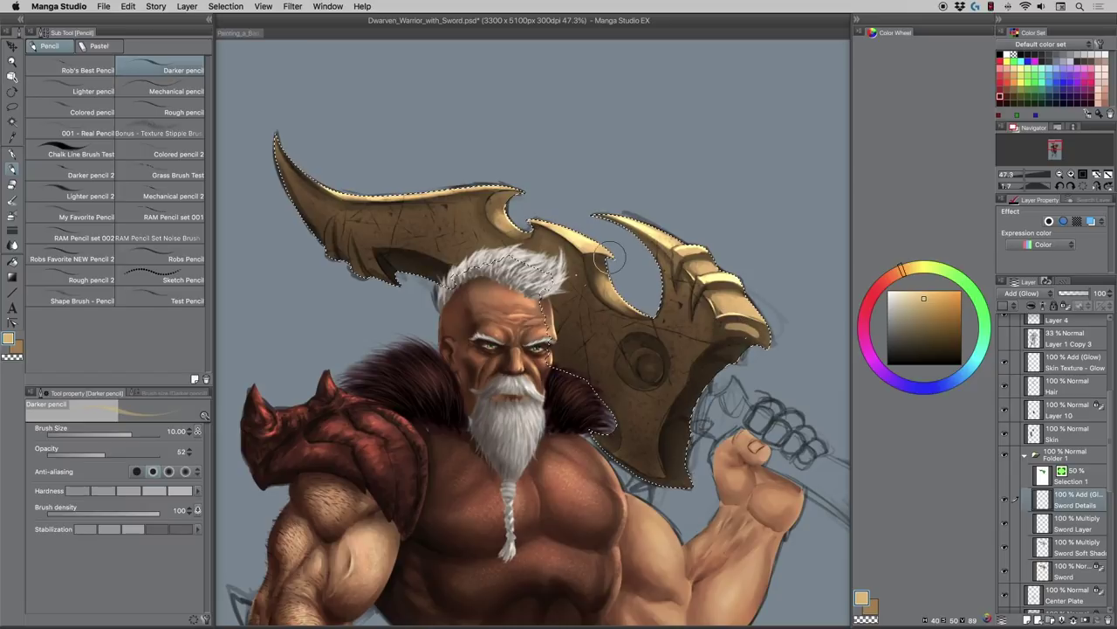
key(j)
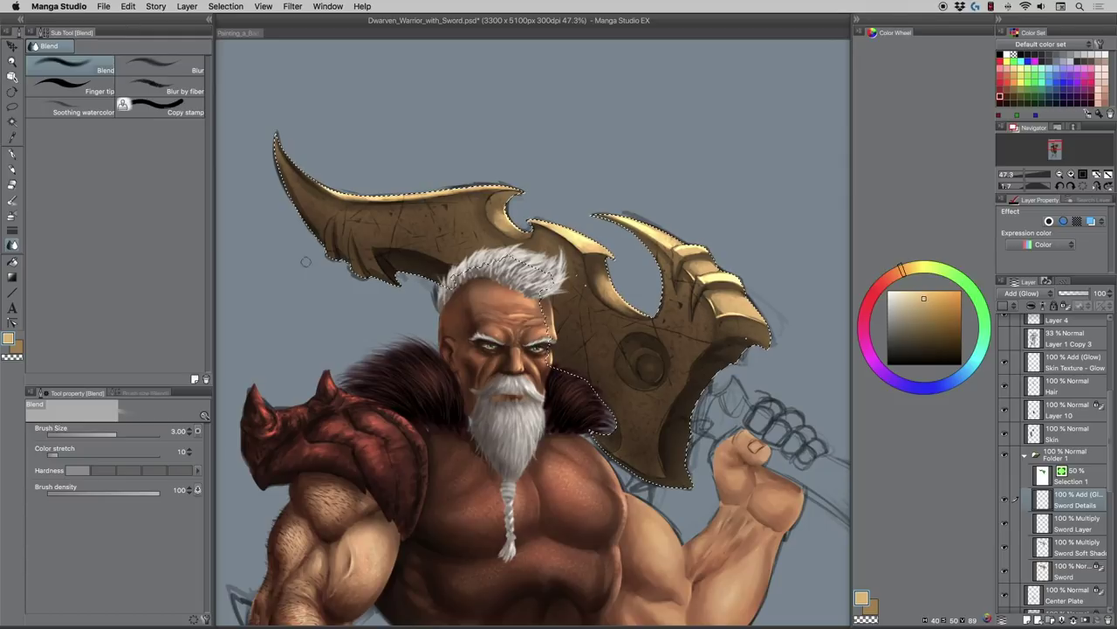
- Paint fine highlights along the sword's scratches and cracks with the Darker pencil at sizes 0.5 to 0.6
click(12, 169)
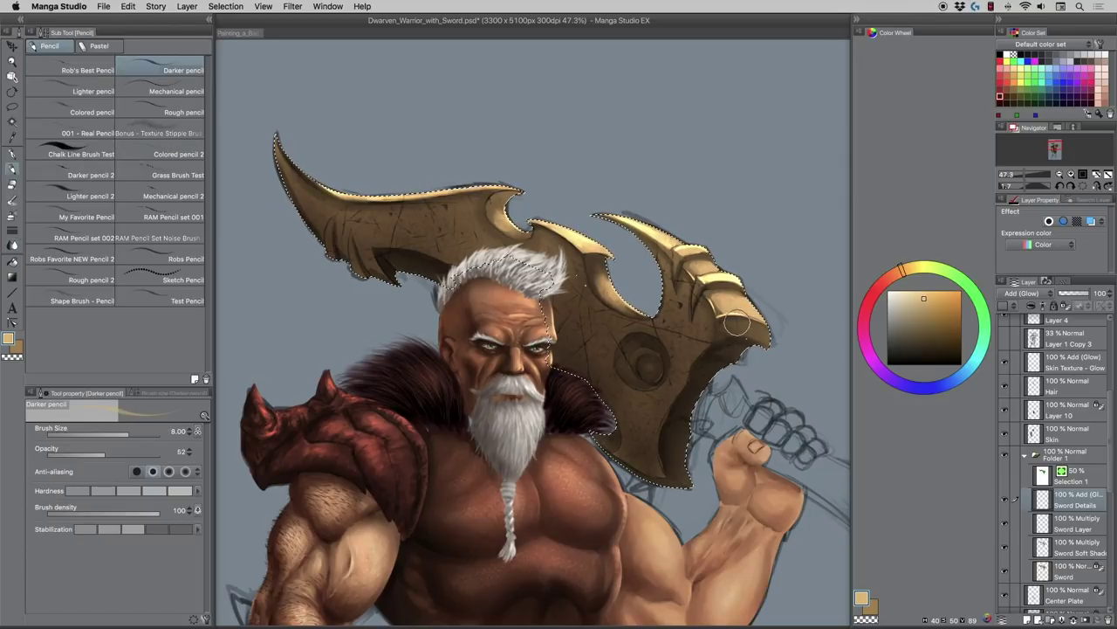
key(bracketleft)
key(bracketleft)
key(bracketleft)
key(bracketleft)
key(bracketleft)
key(bracketleft)
key(bracketleft)
key(bracketleft)
key(bracketleft)
key(bracketleft)
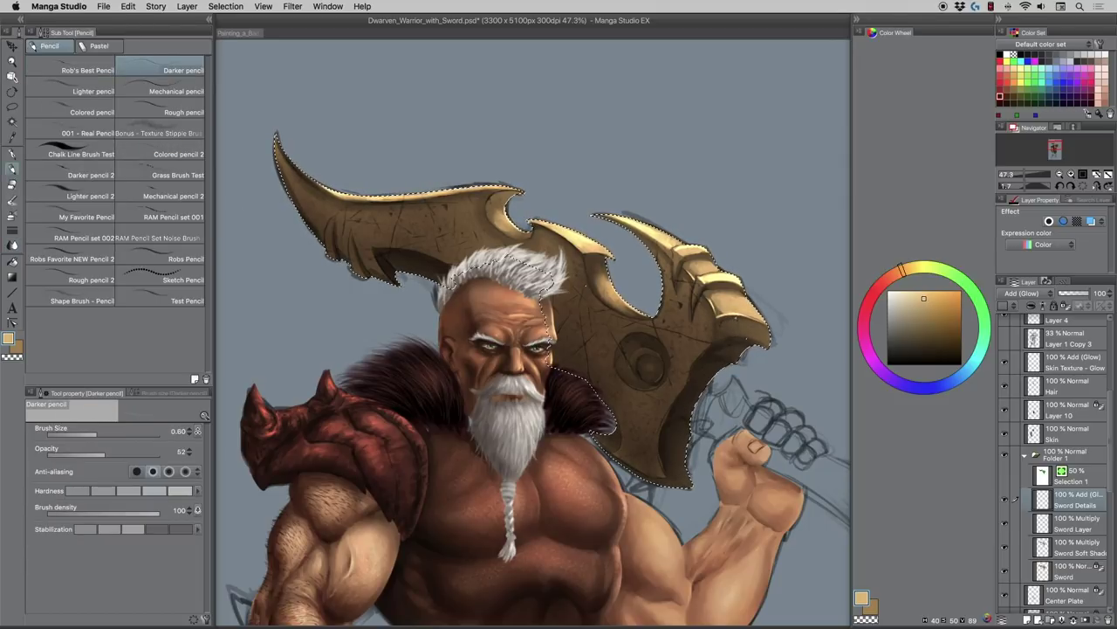
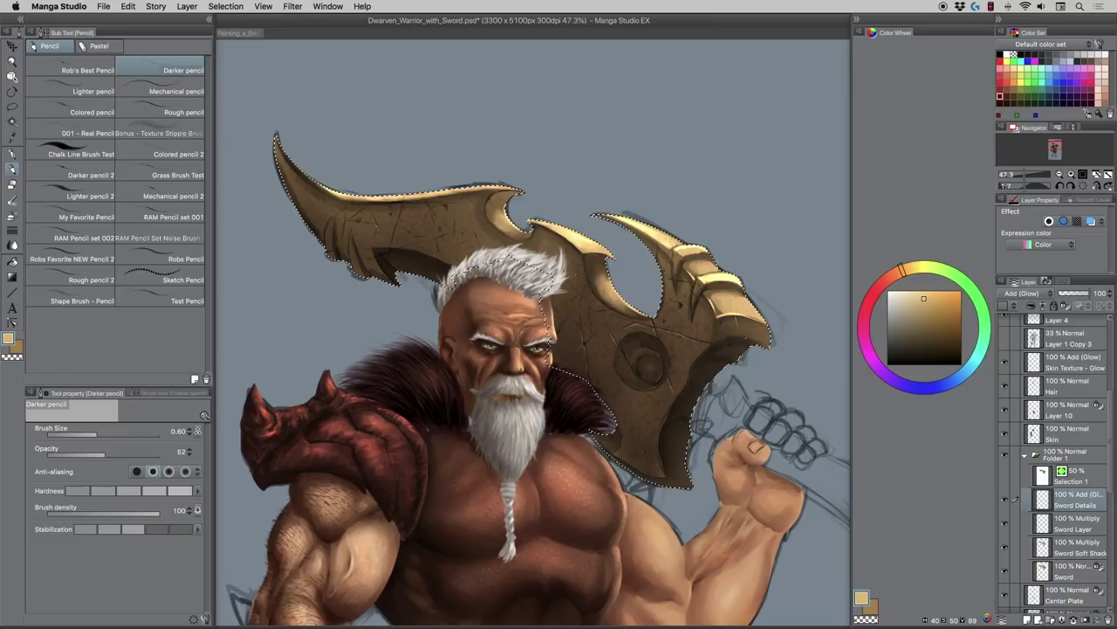
key([)
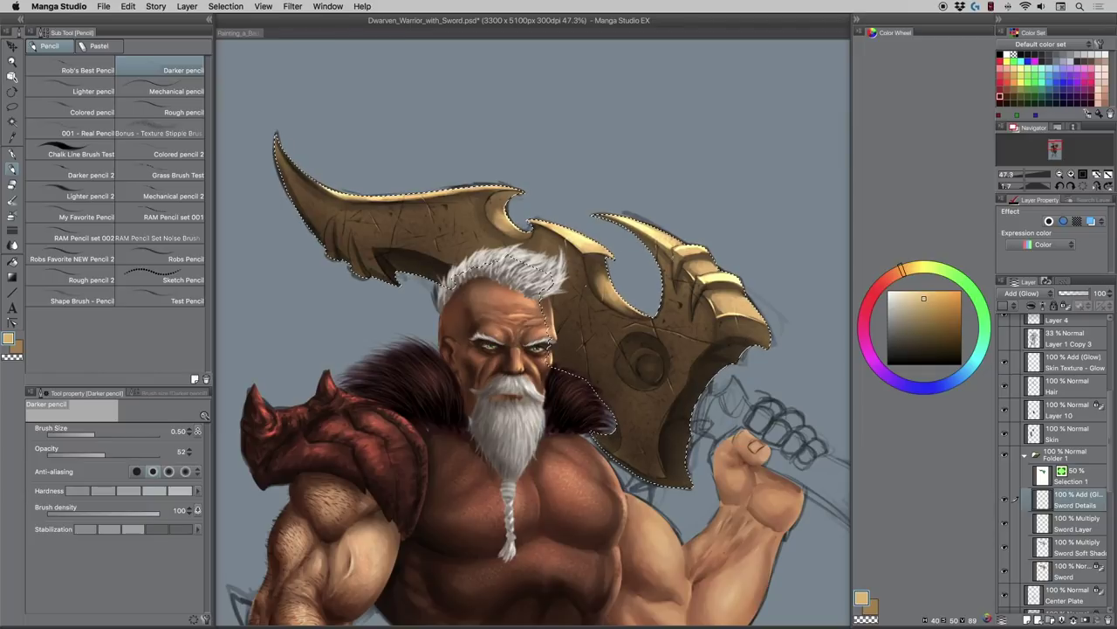
key(])
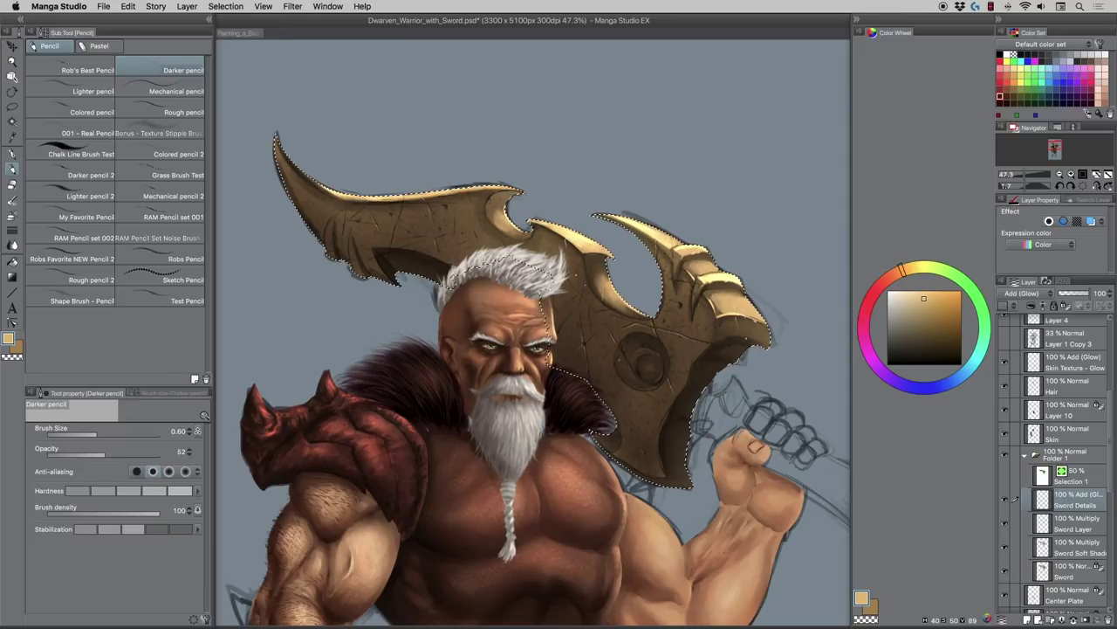
- Enlarge the Darker pencil to size 7 and highlight the sword's lower edge near the bottom corner
key(bracketright)
key(])
key(bracketright)
key(bracketright)
key(bracketright)
key(bracketright)
key(bracketright)
key(bracketright)
key(bracketright)
key(bracketright)
key(bracketright)
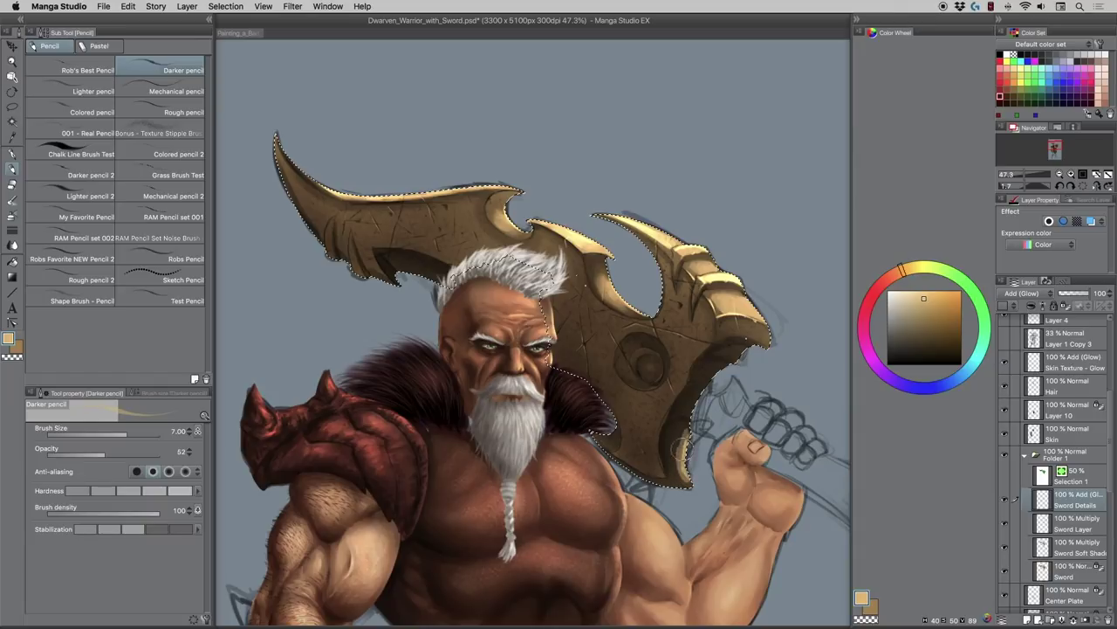
- Soften the lower-edge highlights with the Blend tool at sizes 3 to 4
click(12, 245)
key(bracketright)
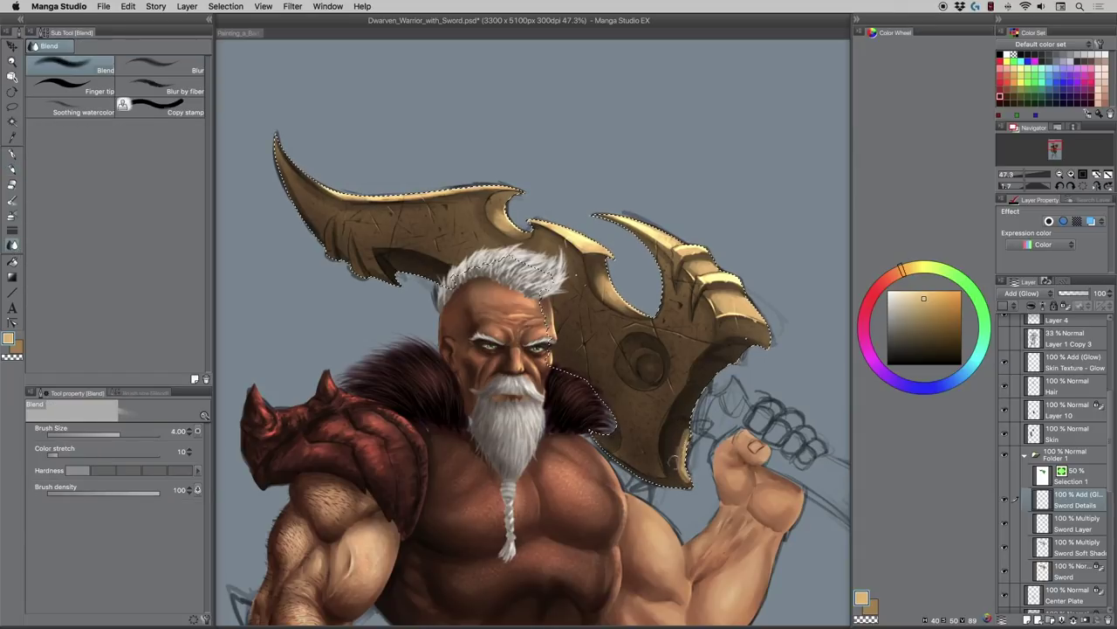
key(bracketleft)
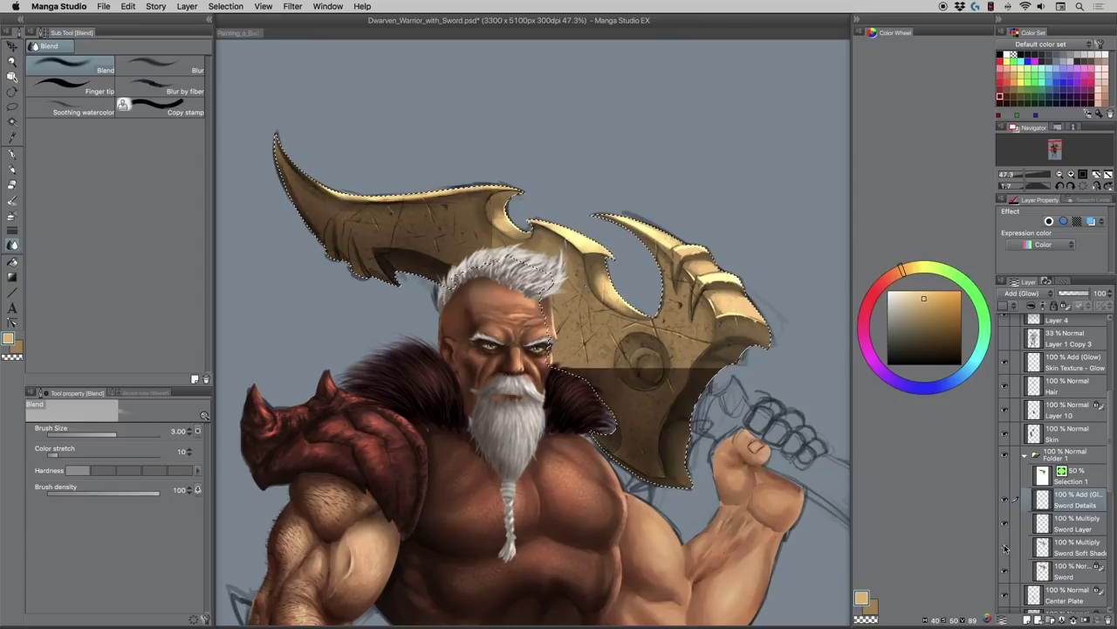
- Add a layer named Sword Hard Edge directly above the sword's soft shading layer and set it to Multiply
click(1004, 548)
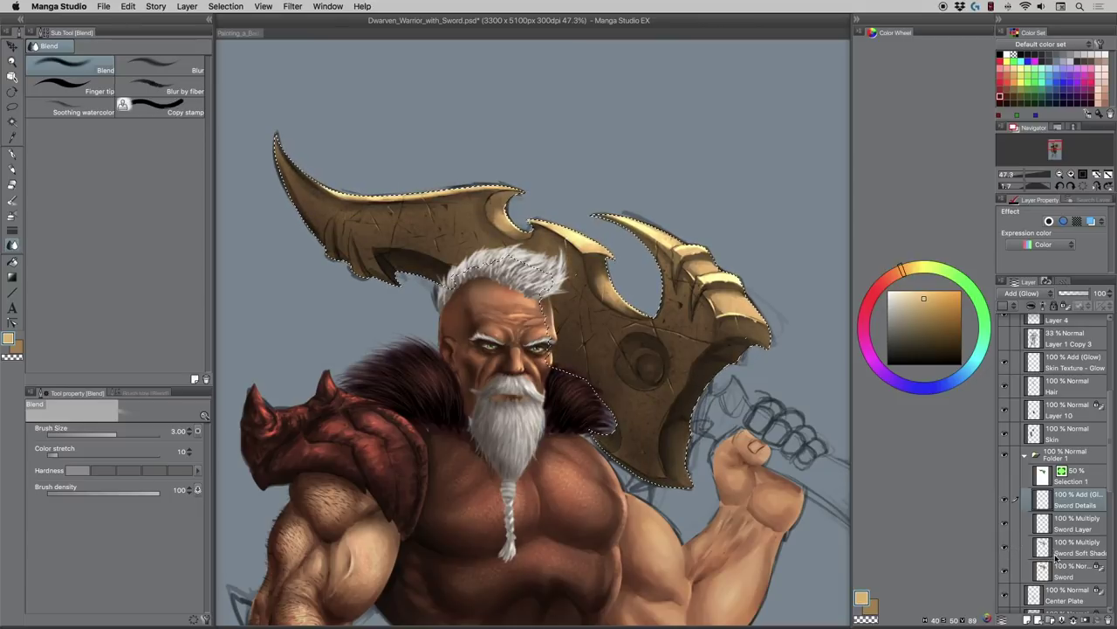
click(1042, 543)
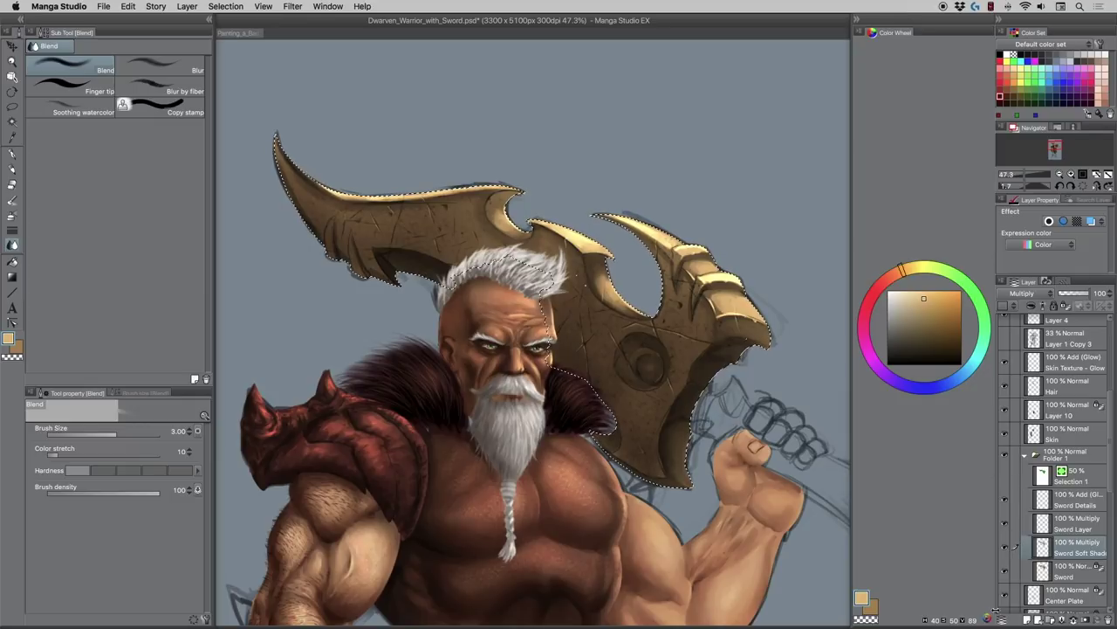
key(super+shift+n)
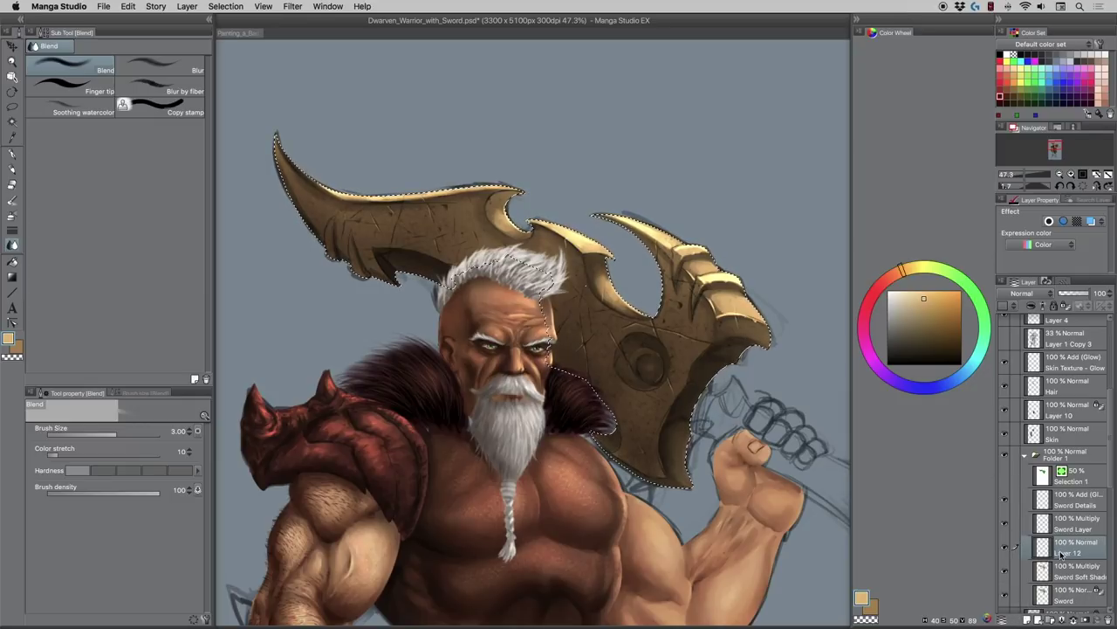
double_click(1063, 552)
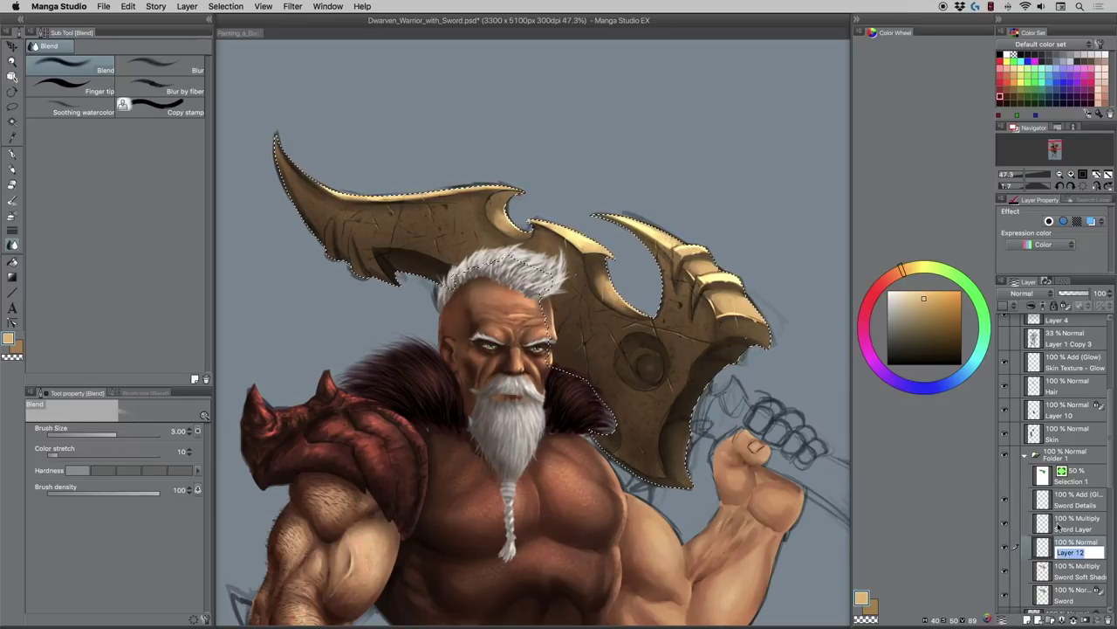
text(Sword)
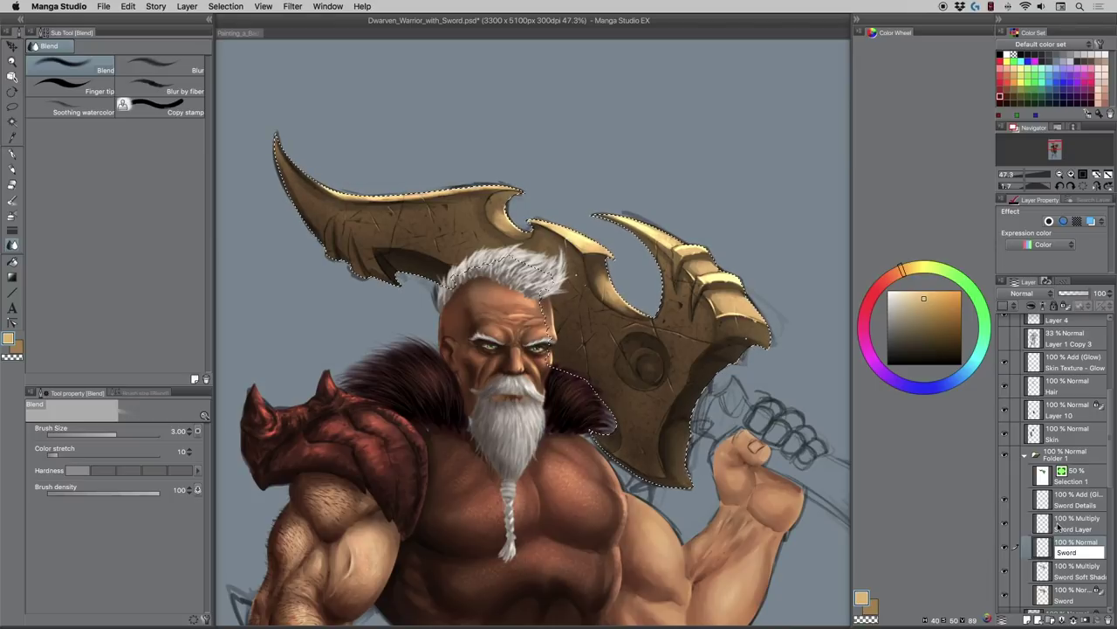
text( Hard Edge)
key(Return)
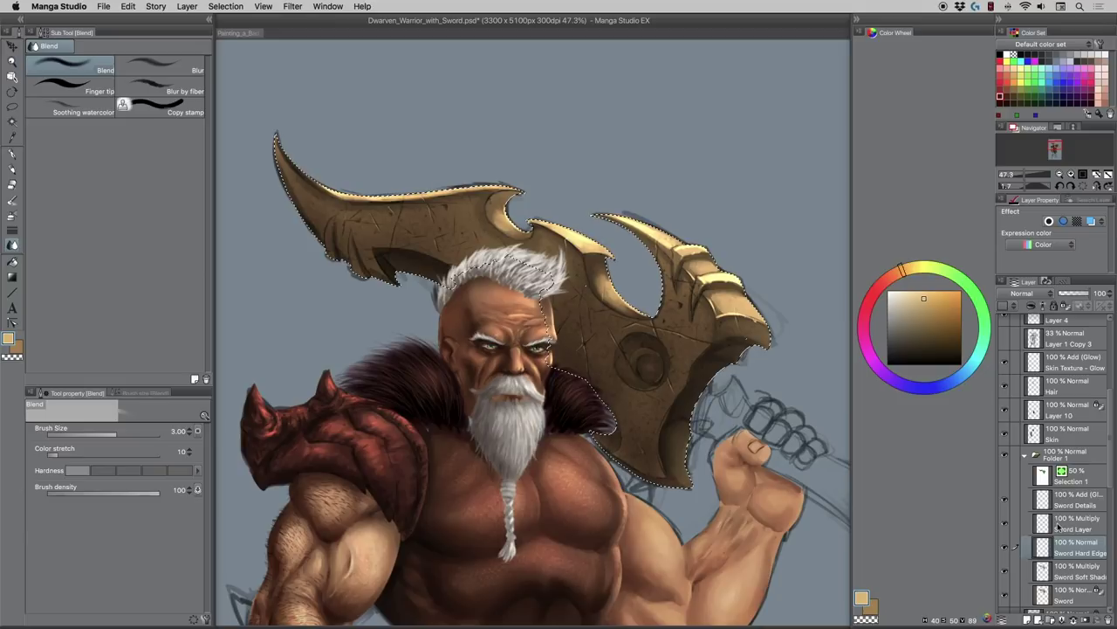
click(1022, 294)
click(1024, 327)
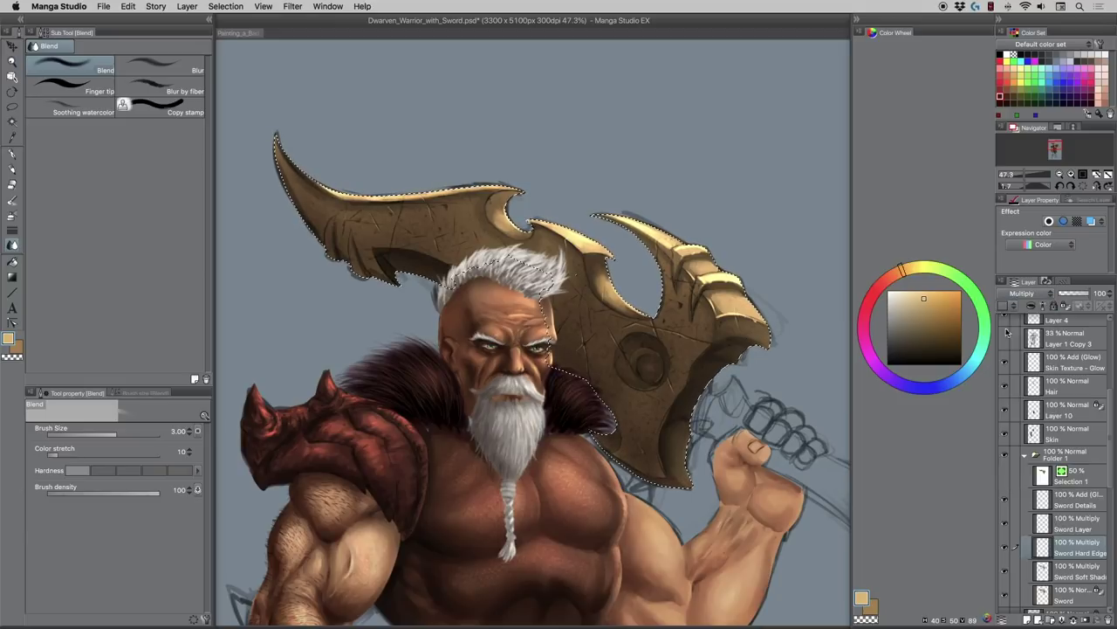
- Shade a hard edge beneath the sword's central spike using the Smooth Painter - RAM brush in a very dark red-brown at size 1.2
click(12, 200)
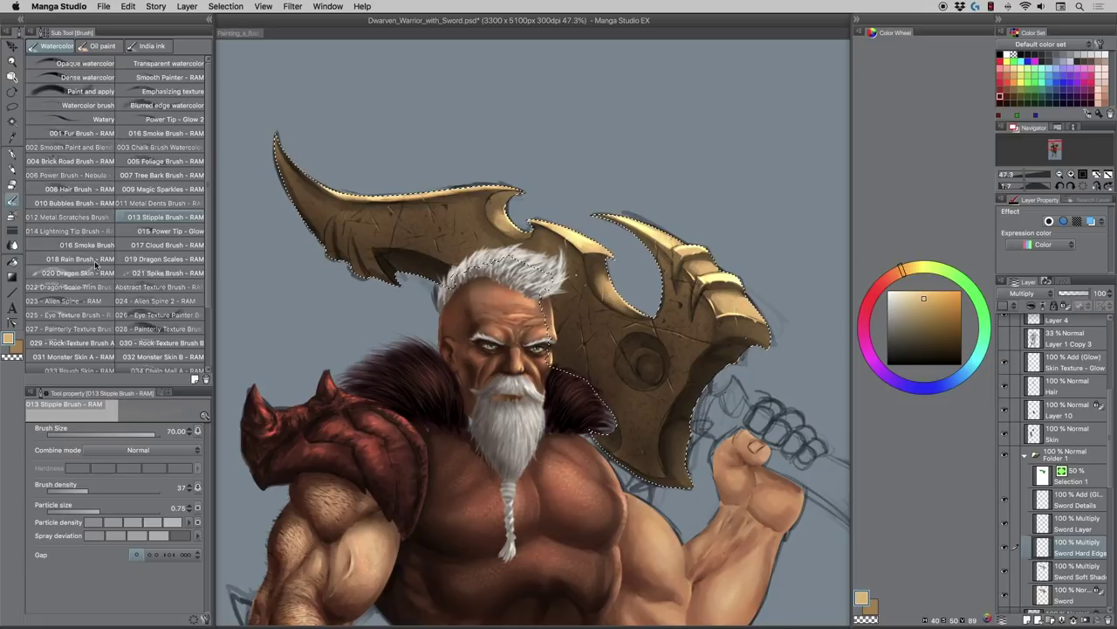
click(133, 78)
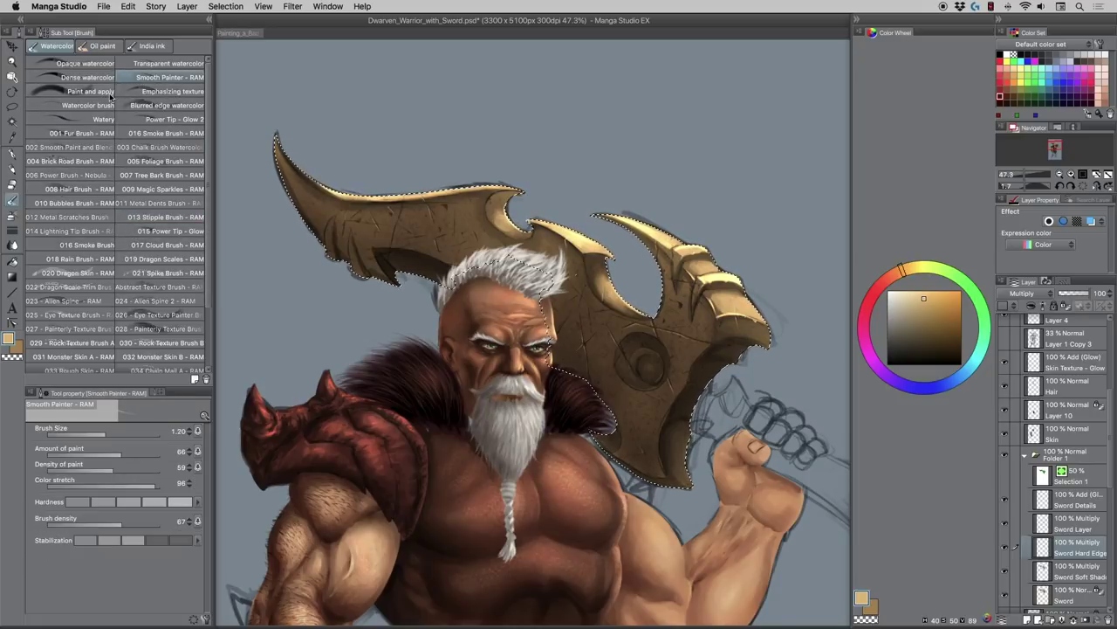
click(884, 283)
click(930, 352)
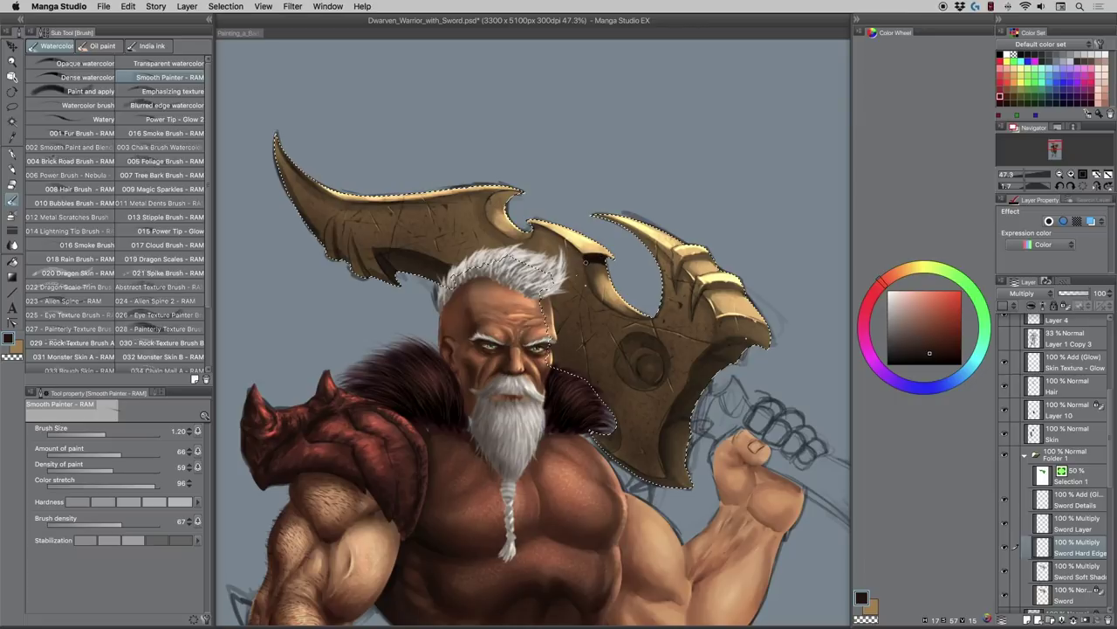
- Paint hard-edged shadows around the notch in the blade's upper edge with the Smooth Painter brush at sizes 1.7 to 3
key(])
key(])
key(bracketright)
key(bracketright)
key(bracketright)
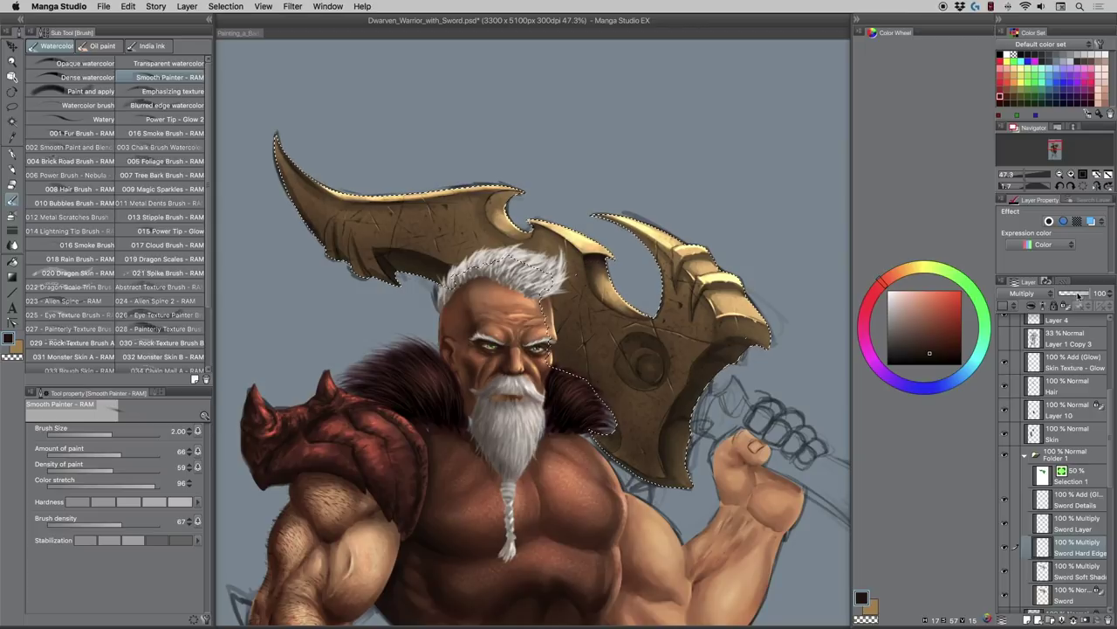
drag(1089, 293, 1107, 293)
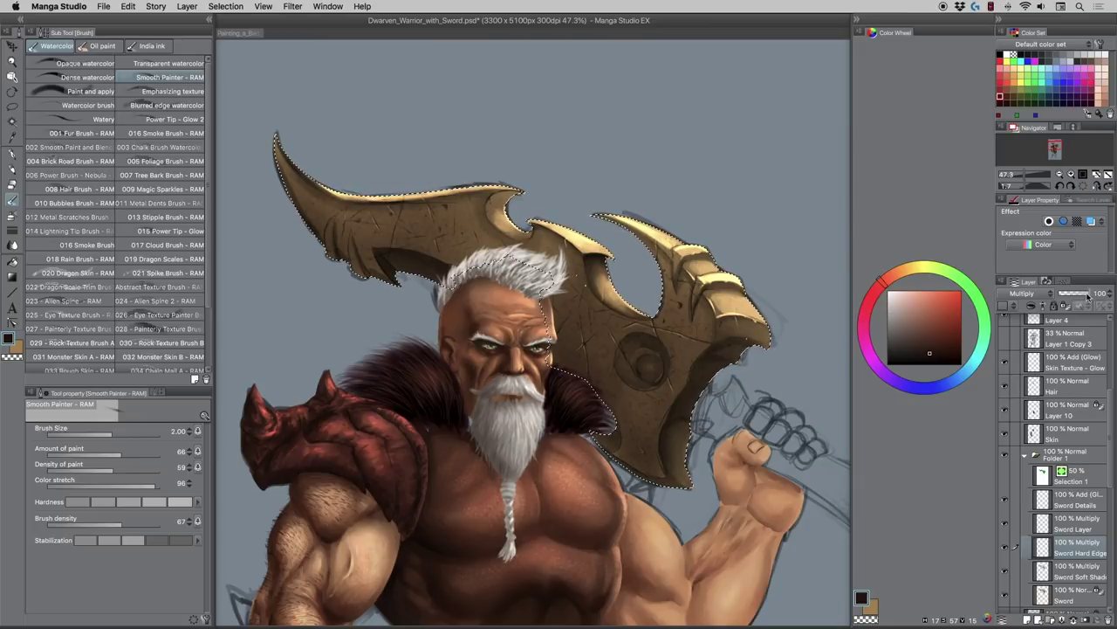
drag(490, 201, 519, 192)
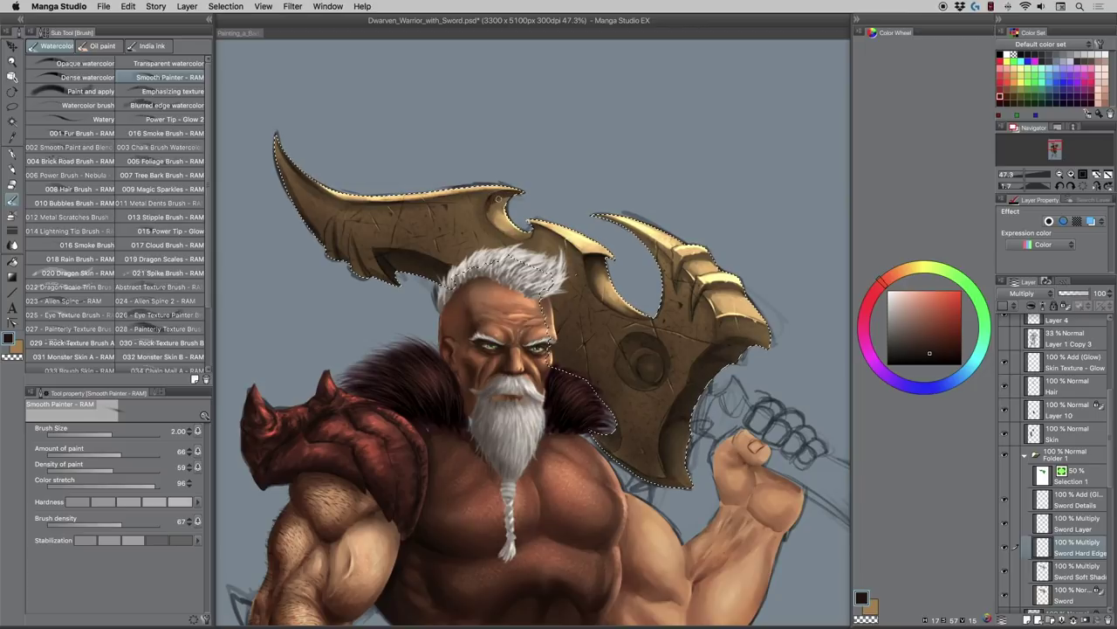
key(bracketright)
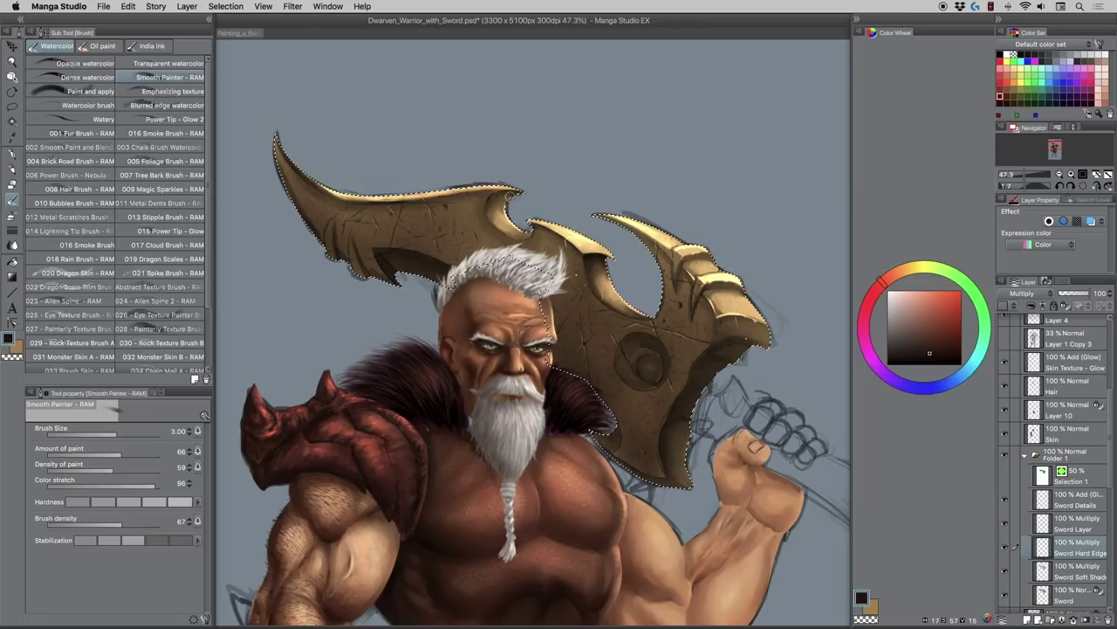
key(bracketleft)
key(bracketleft)
key(bracketleft)
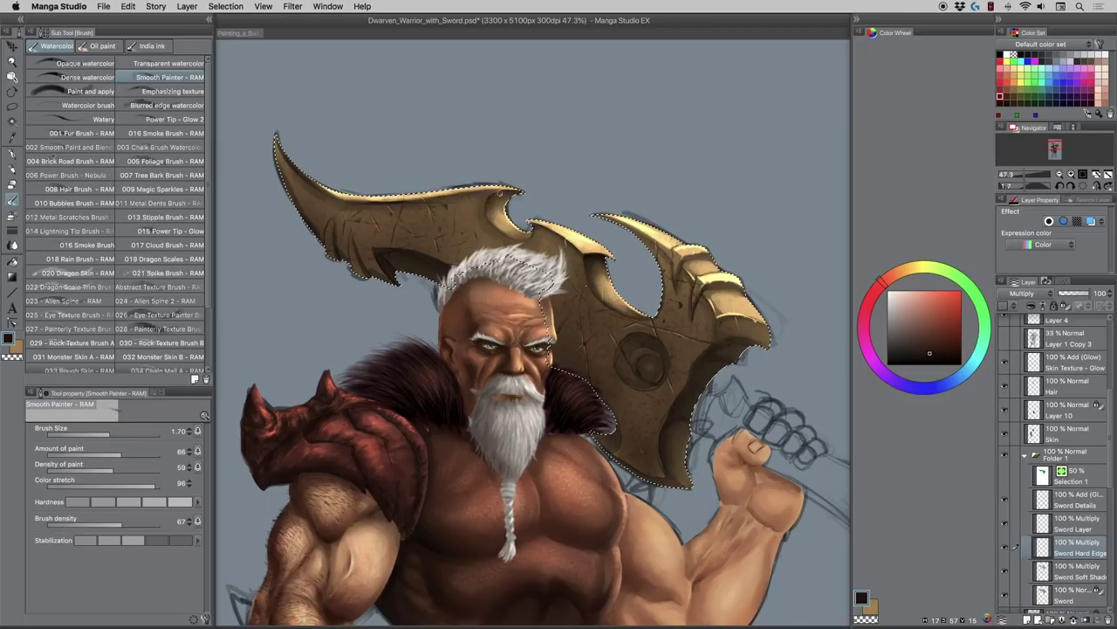
- Darken the edges of the curved horn and the ridges beside the opening at brush sizes up to 2.5
key(bracketright)
key(bracketright)
key(bracketright)
key(bracketleft)
key(bracketleft)
key(bracketleft)
key(bracketleft)
key(bracketleft)
drag(652, 244, 630, 226)
key(bracketright)
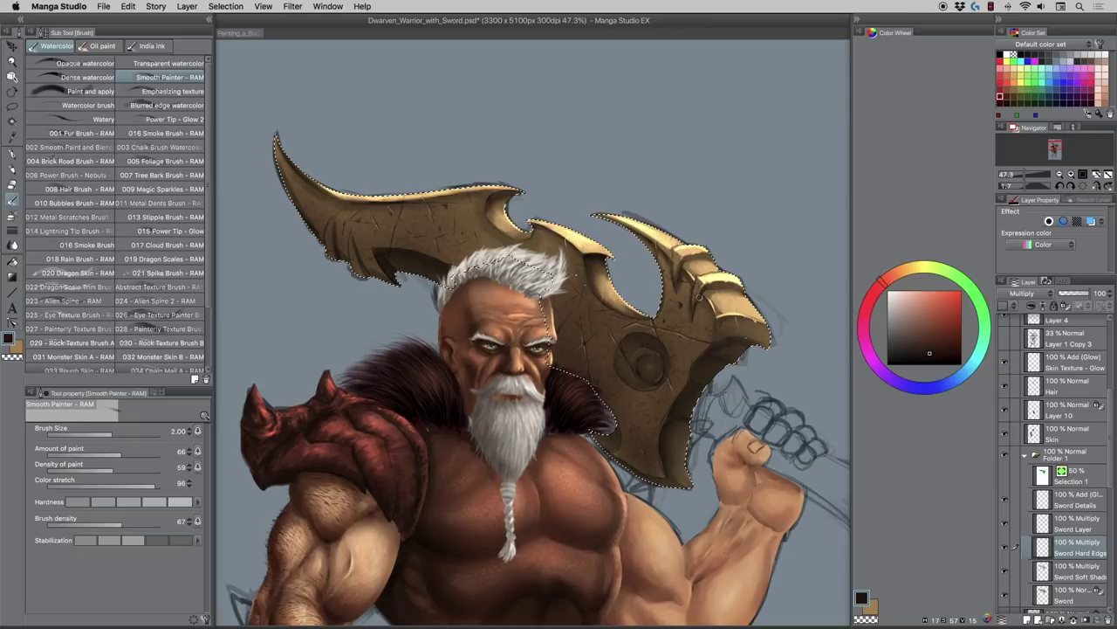
key(bracketright)
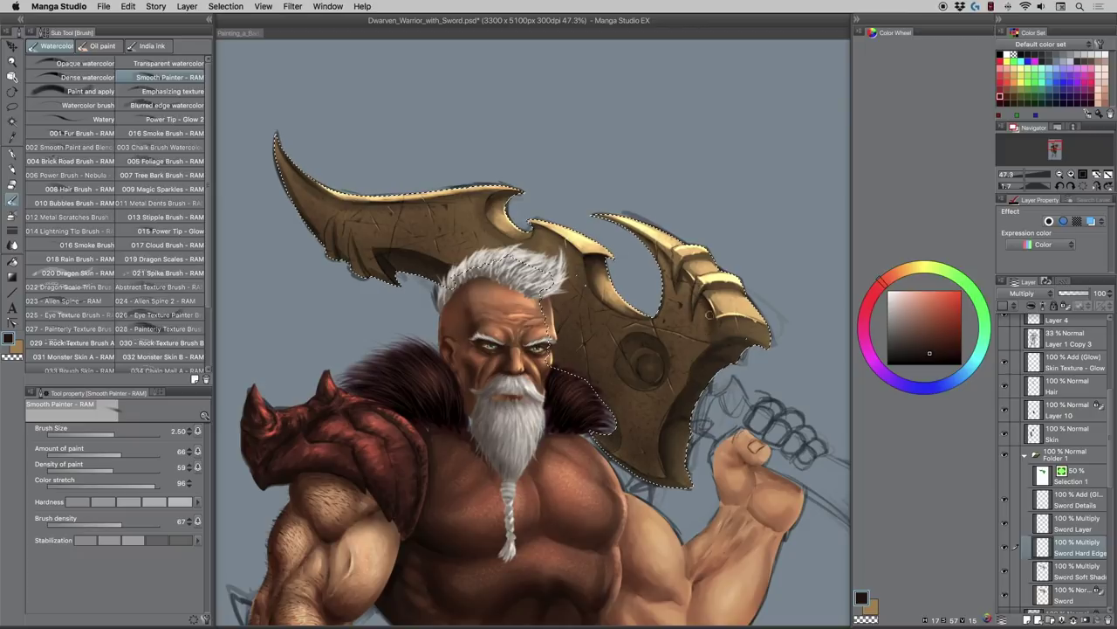
- Shade the jagged underside and the long tapering blade with dark edge strokes at brush sizes 1.2 to 2
key(bracketleft)
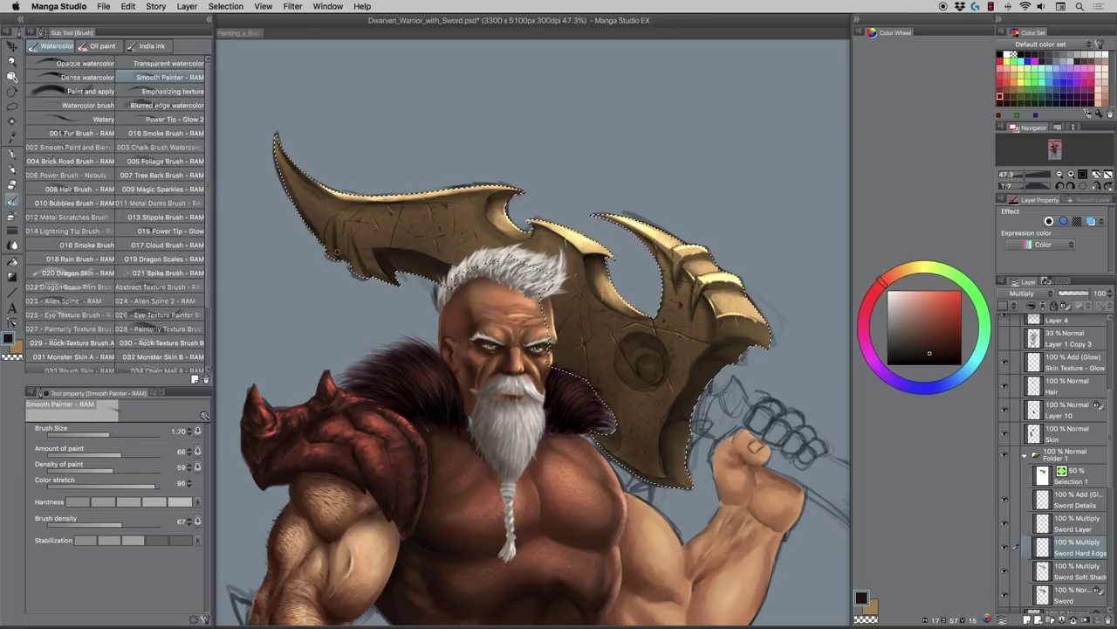
key(bracketleft)
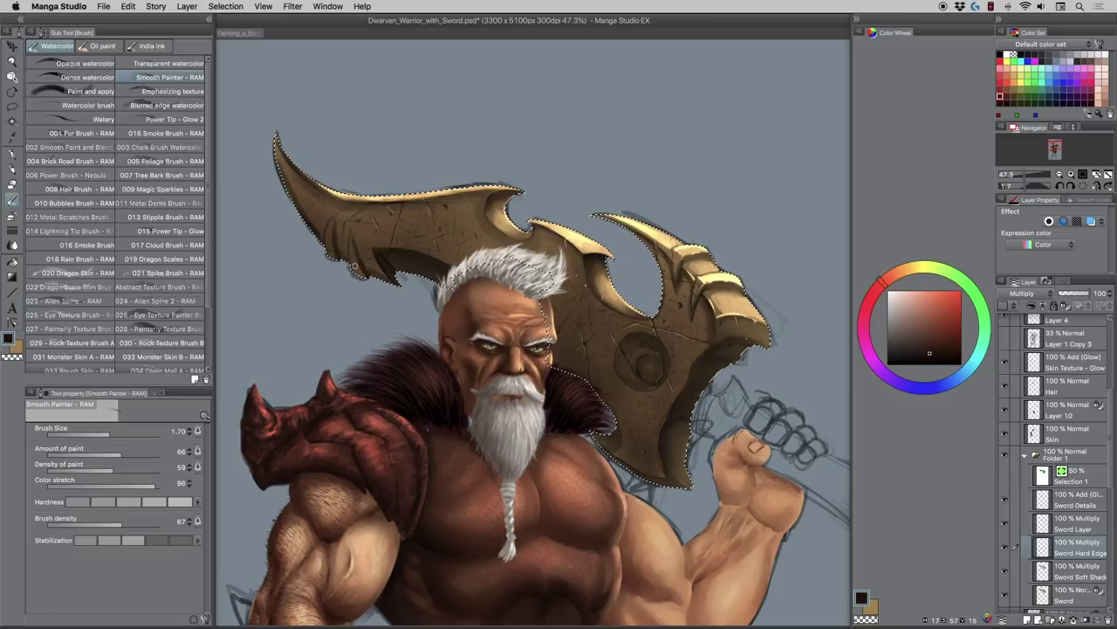
key(bracketright)
key(bracketright)
key(bracketright)
key(bracketright)
key(bracketleft)
key(bracketleft)
key(bracketleft)
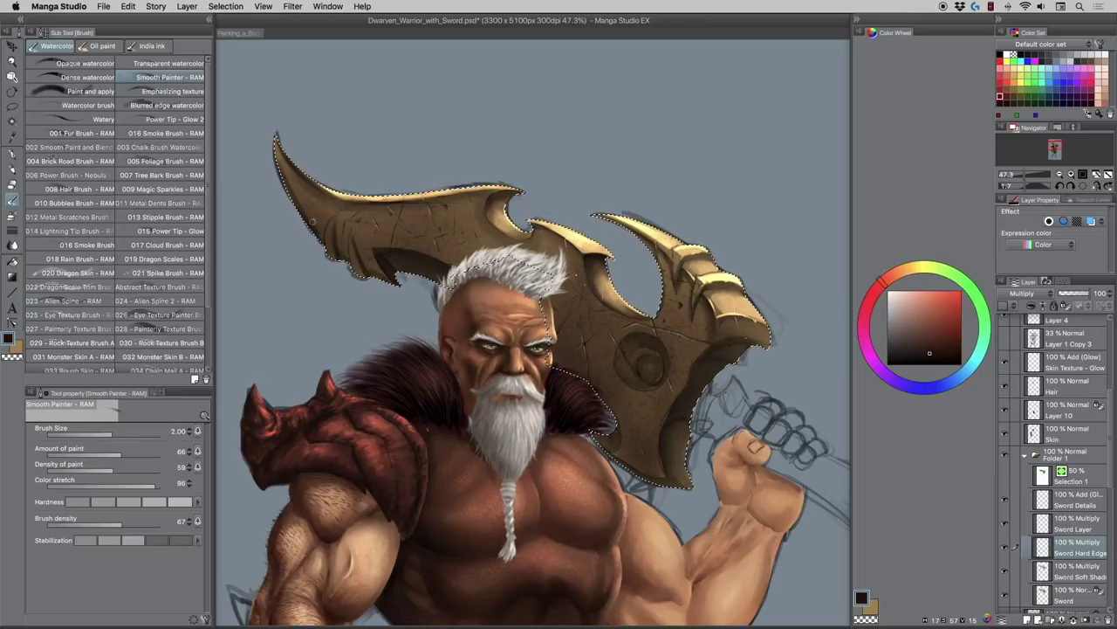
key(bracketleft)
key(bracketleft)
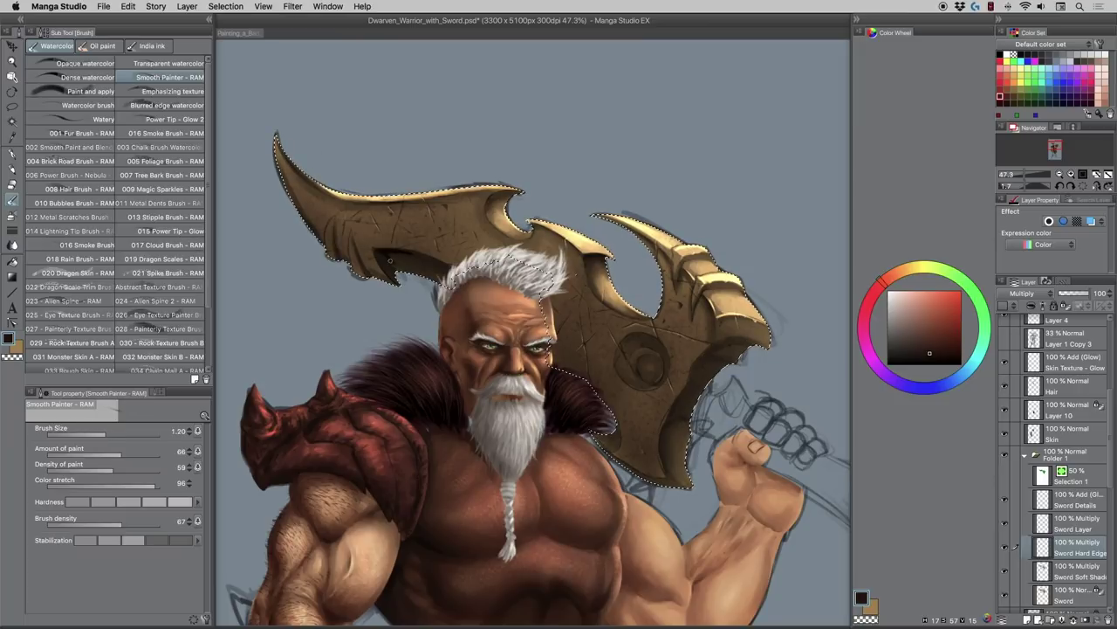
- Define the sword's lower corner and the rim of its round socket with dark edge strokes at brush sizes 1.7 to 2
key(bracketright)
key(bracketright)
key(bracketleft)
key(bracketleft)
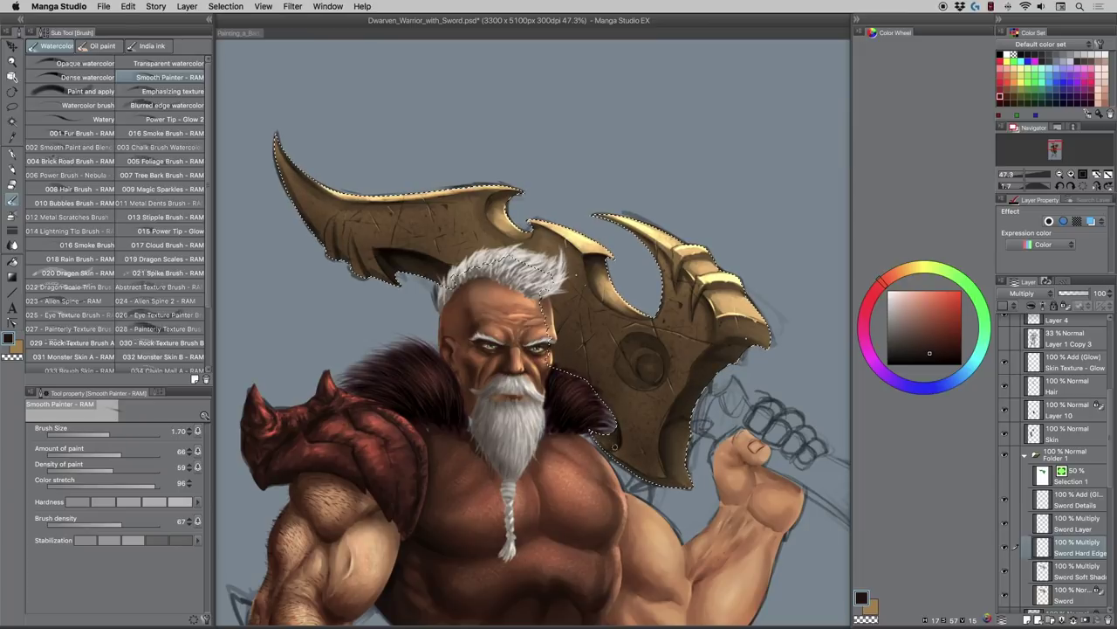
key(bracketright)
key(bracketleft)
key(bracketright)
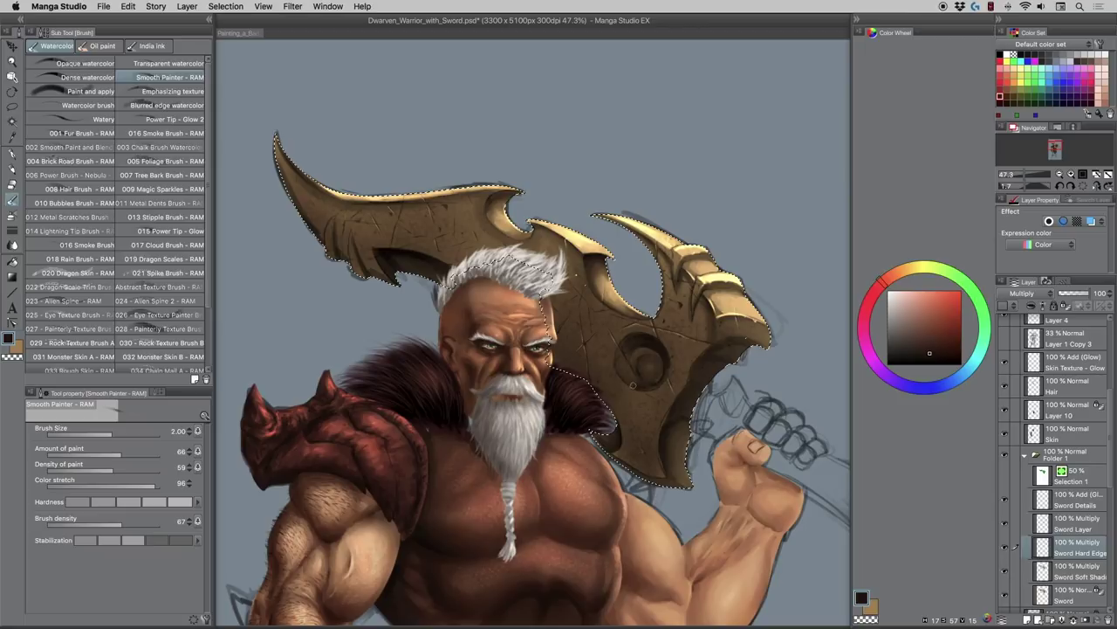
- Compare the painting with Folder 1 hidden and shown, and examine the sword shading at several magnifications
click(1004, 456)
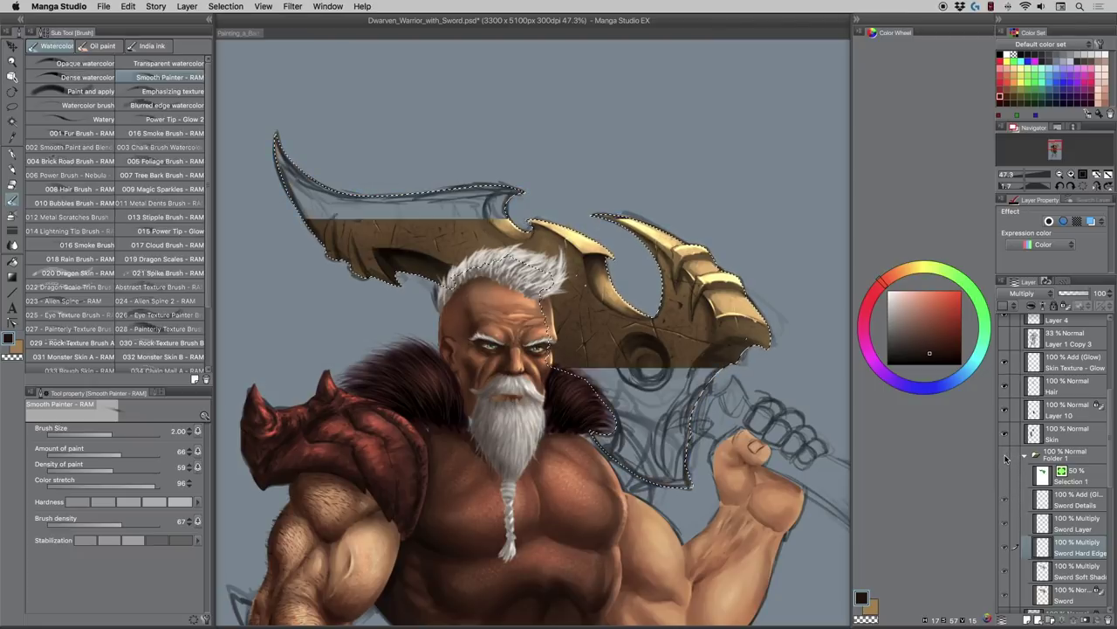
click(1005, 455)
click(1005, 455)
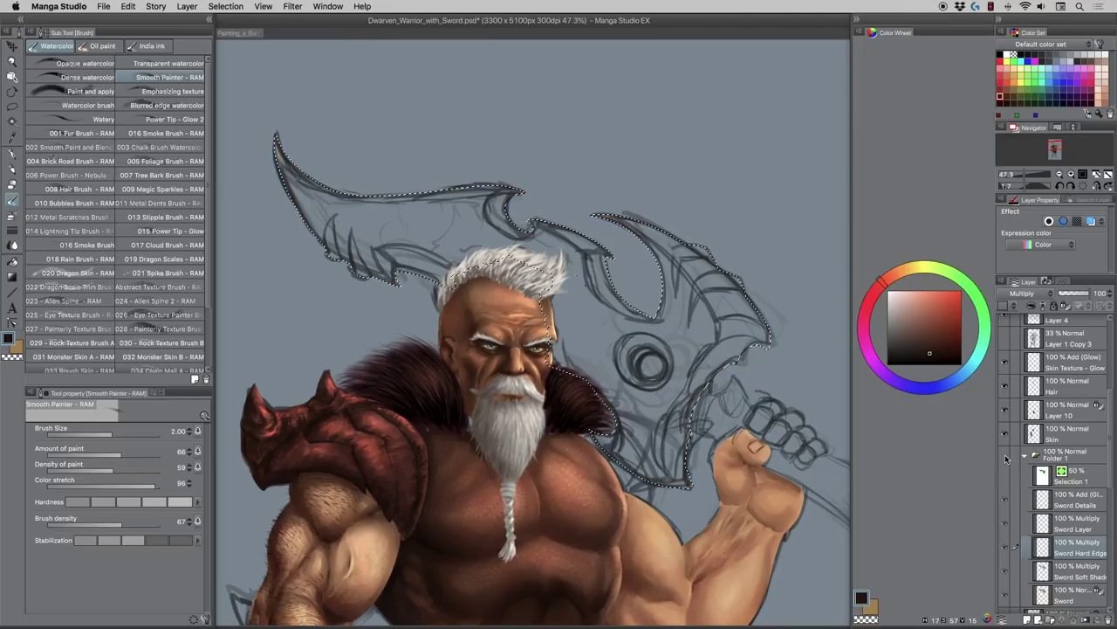
click(1005, 456)
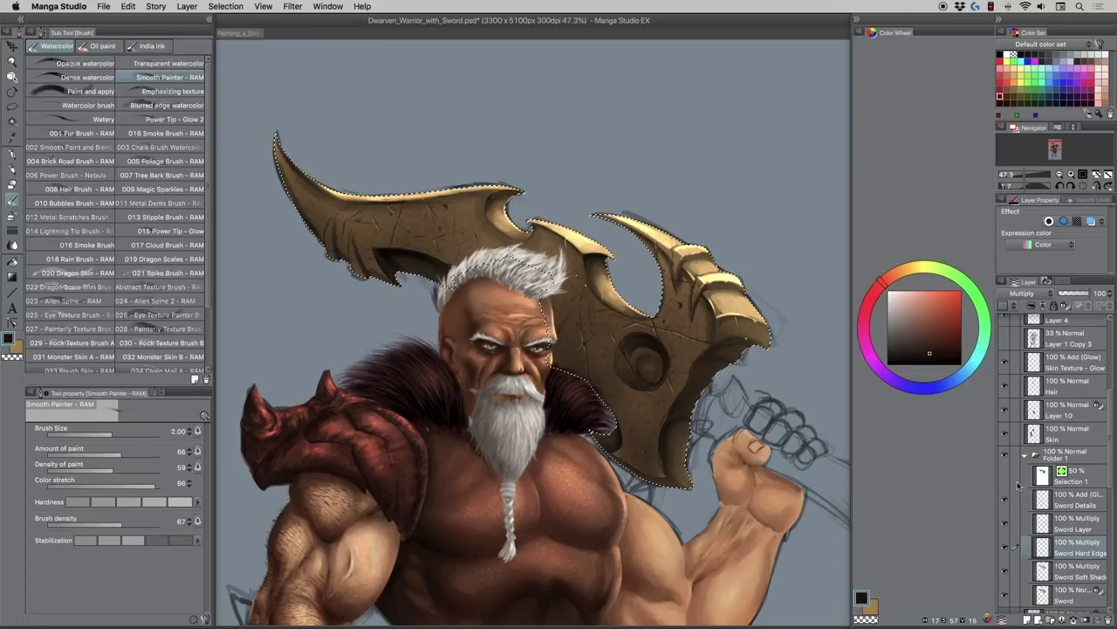
click(12, 62)
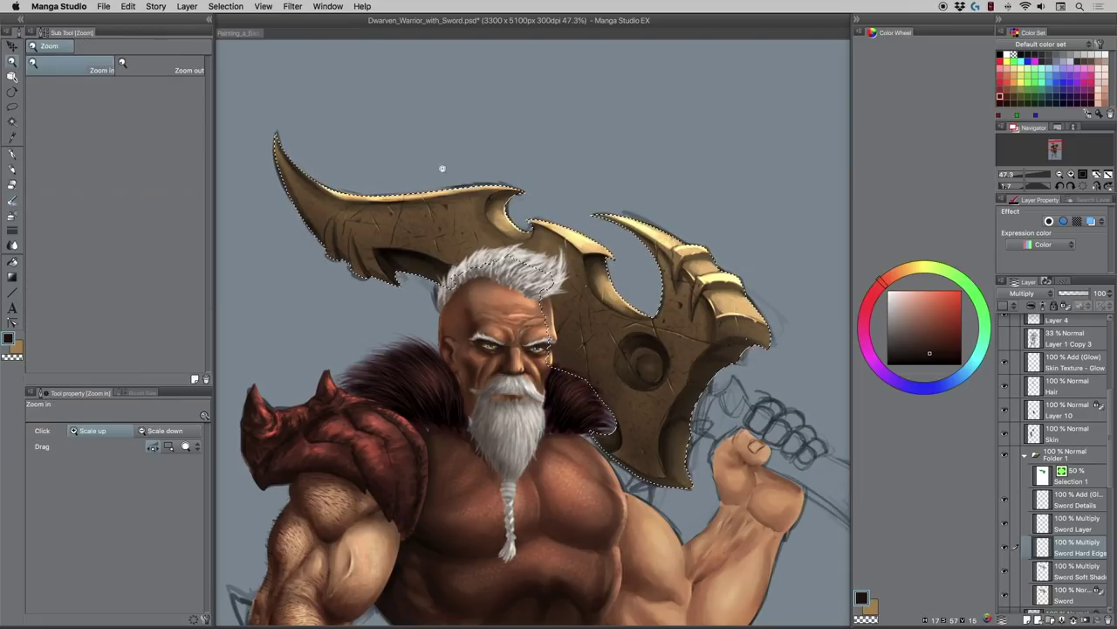
drag(442, 168, 359, 136)
drag(426, 150, 407, 174)
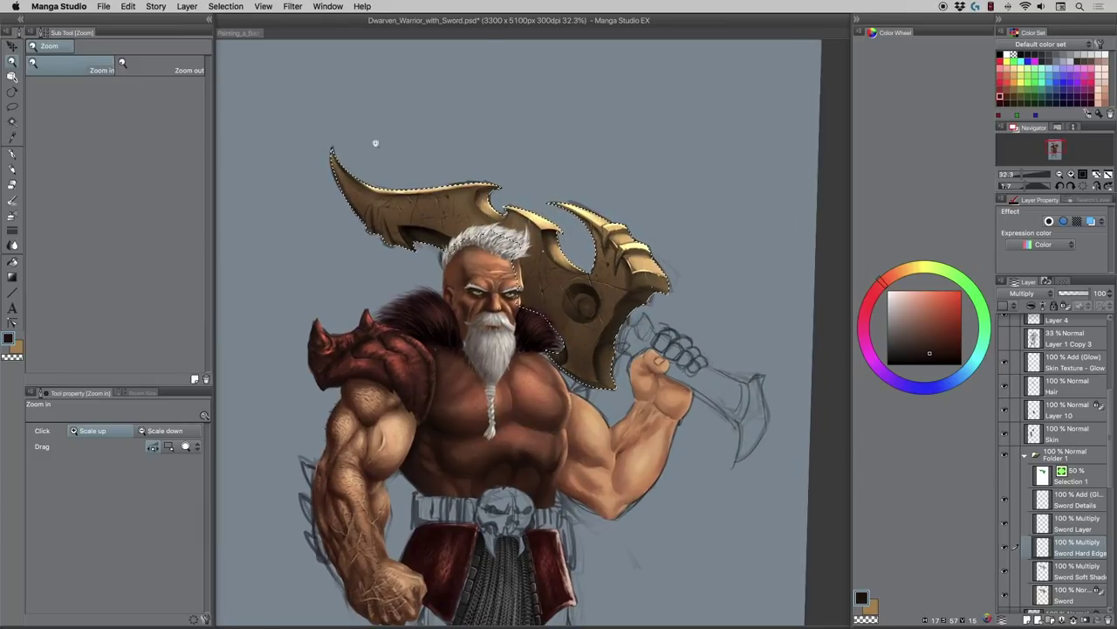
drag(417, 157, 427, 244)
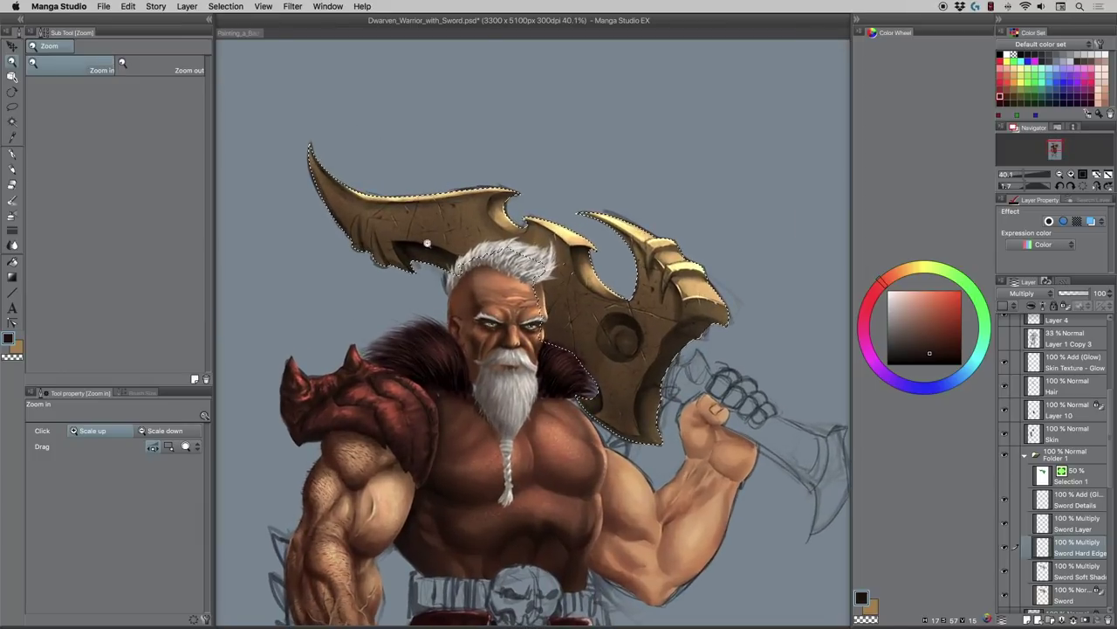
drag(419, 158, 426, 267)
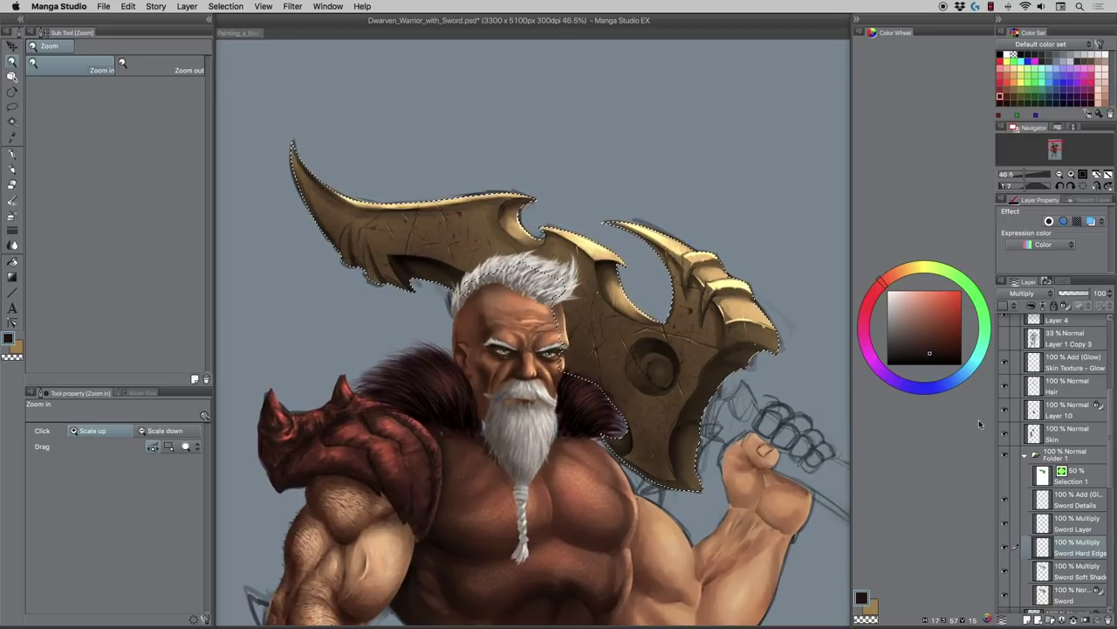
- Add a layer named Stone above Sword Details and pick a strong red as the painting colour for it
click(1063, 502)
click(1028, 618)
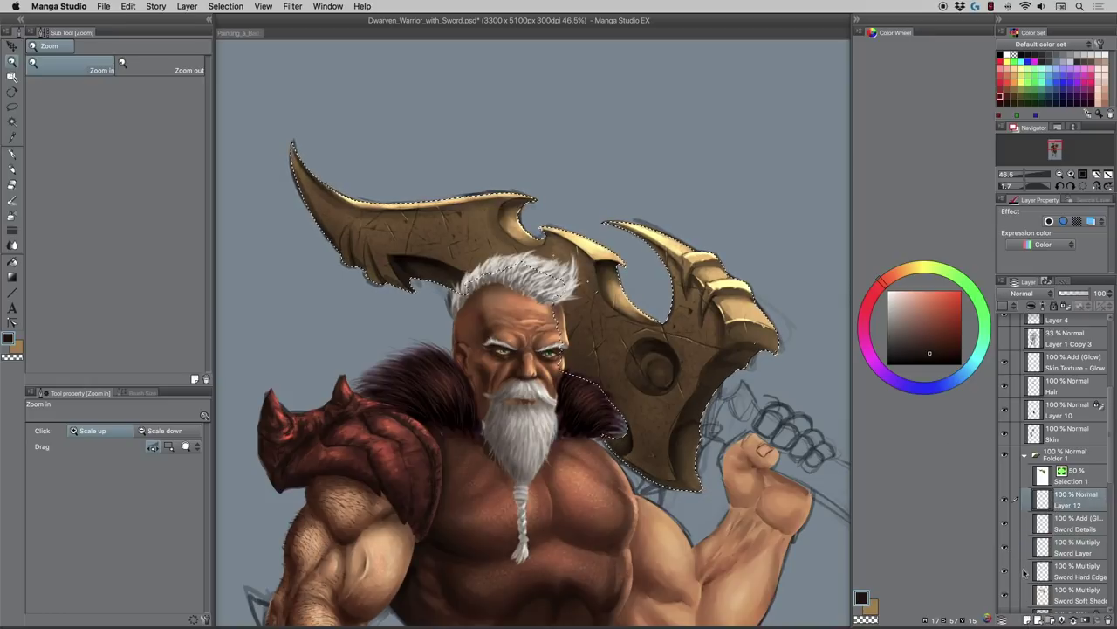
double_click(1062, 506)
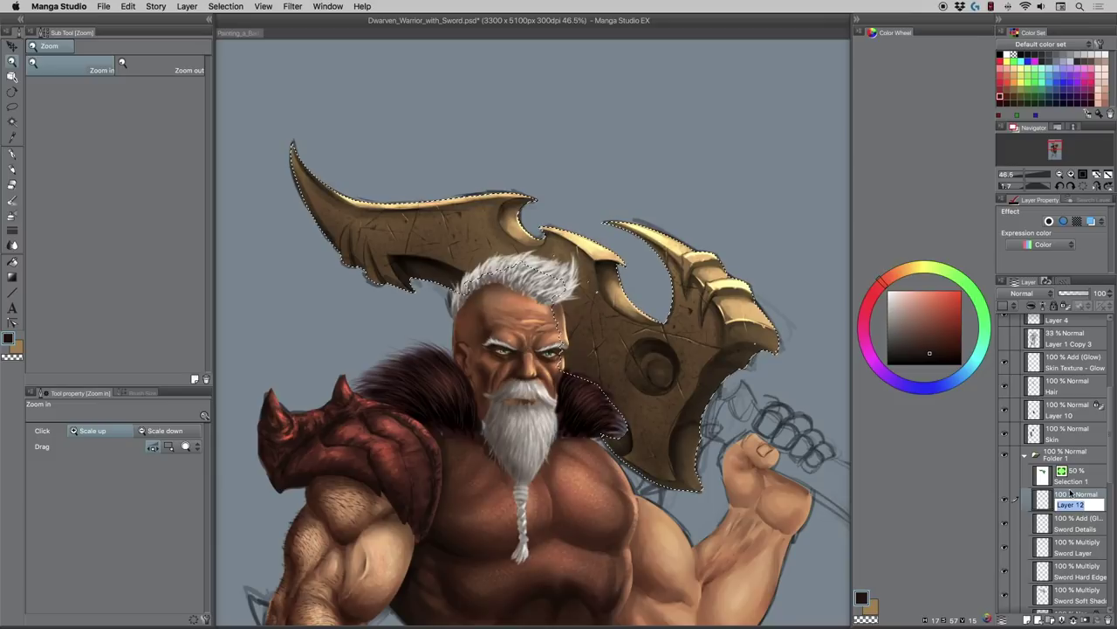
text(Stone)
key(Return)
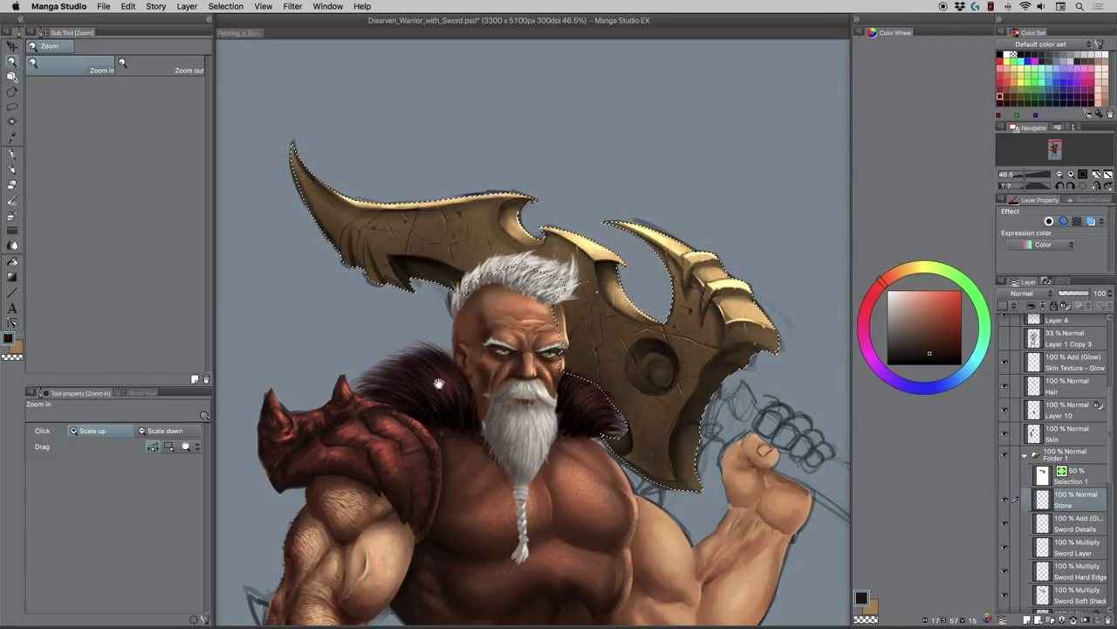
mouse_move(439, 381)
mouse_down()
mouse_move(447, 202)
mouse_move(441, 385)
mouse_move(451, 399)
mouse_up()
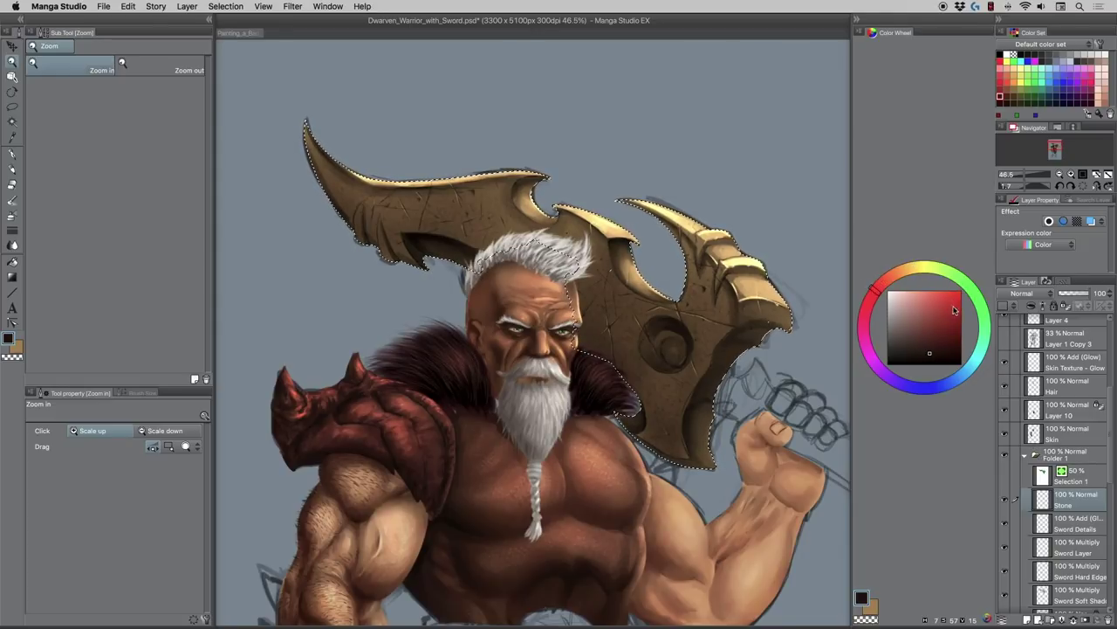
click(955, 306)
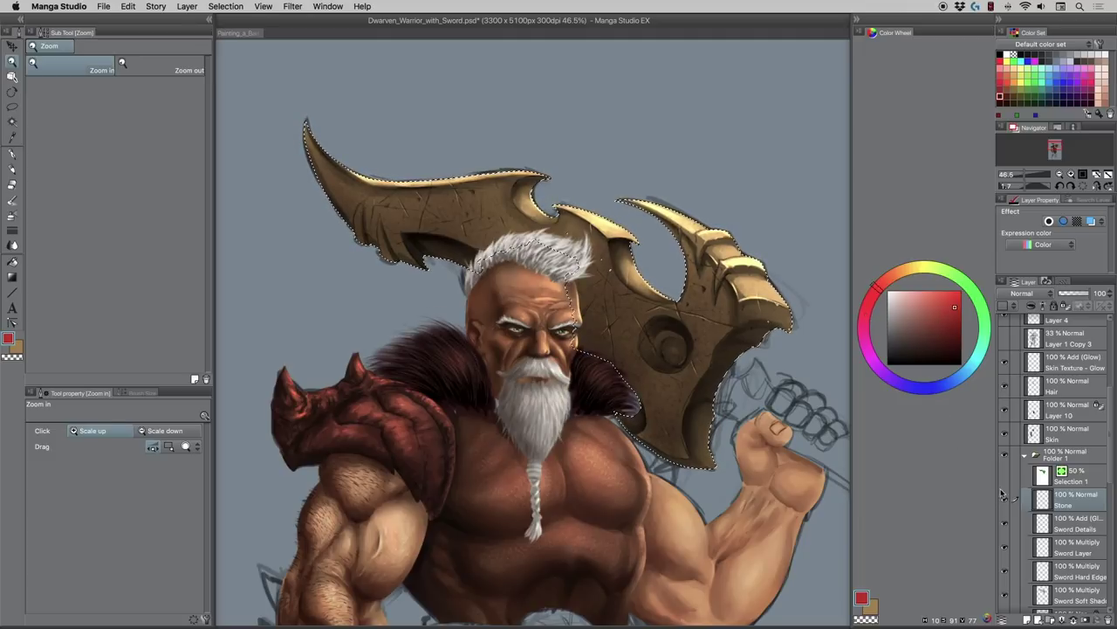
- Paint a solid round blue stone in the sword's socket on the Stone layer with the G-pen at size 3
click(968, 360)
click(963, 372)
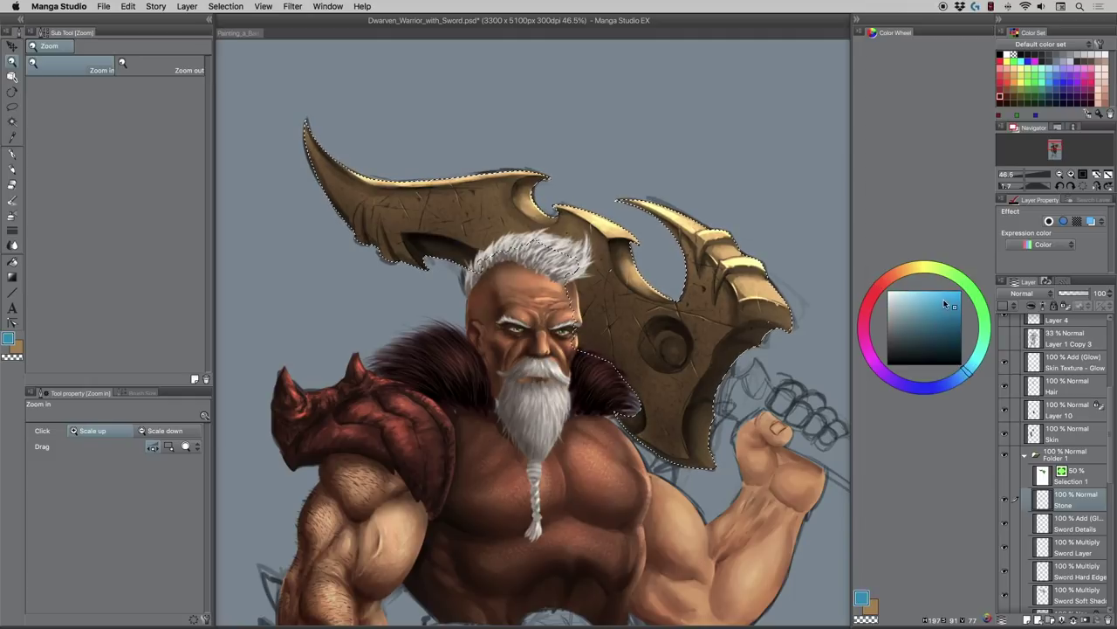
drag(947, 300, 951, 310)
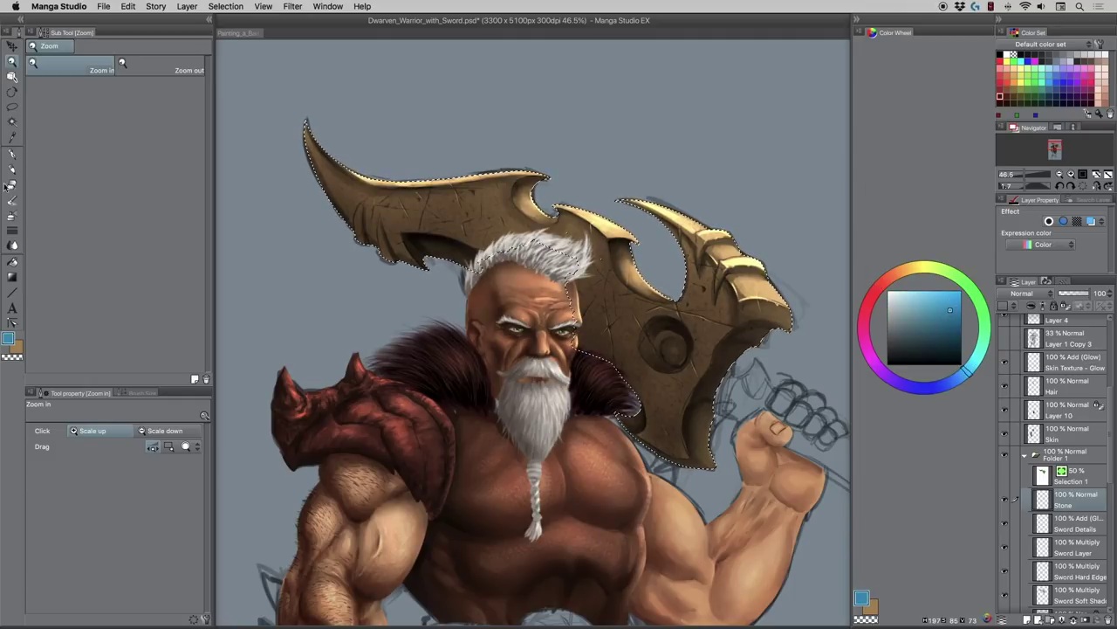
key(p)
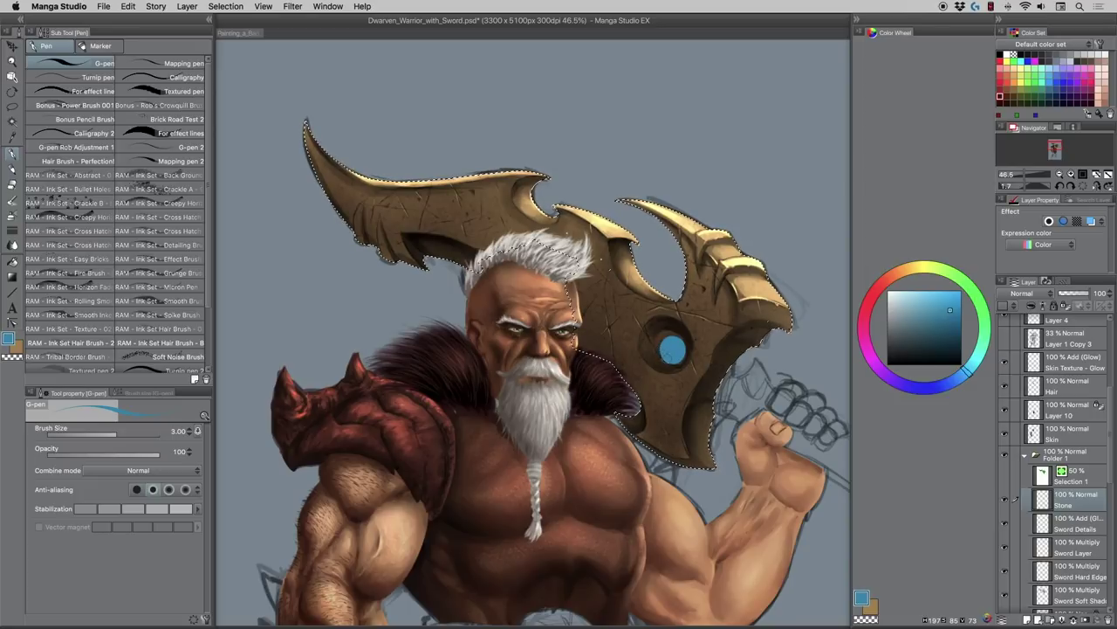
- Lock the Stone layer's transparent pixels and paint lighter blue highlights on the stone with the G-pen
click(1065, 305)
click(934, 296)
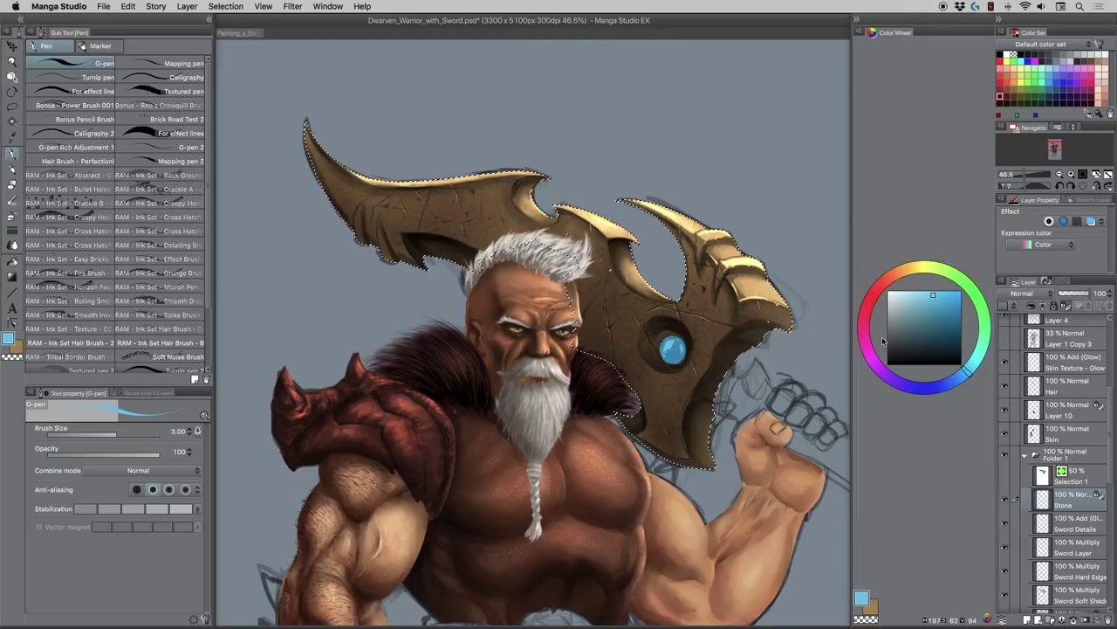
- Shade the blue stone's edges in a very dark blue with the Shadow airbrush, using a brush size down to about 4
click(932, 347)
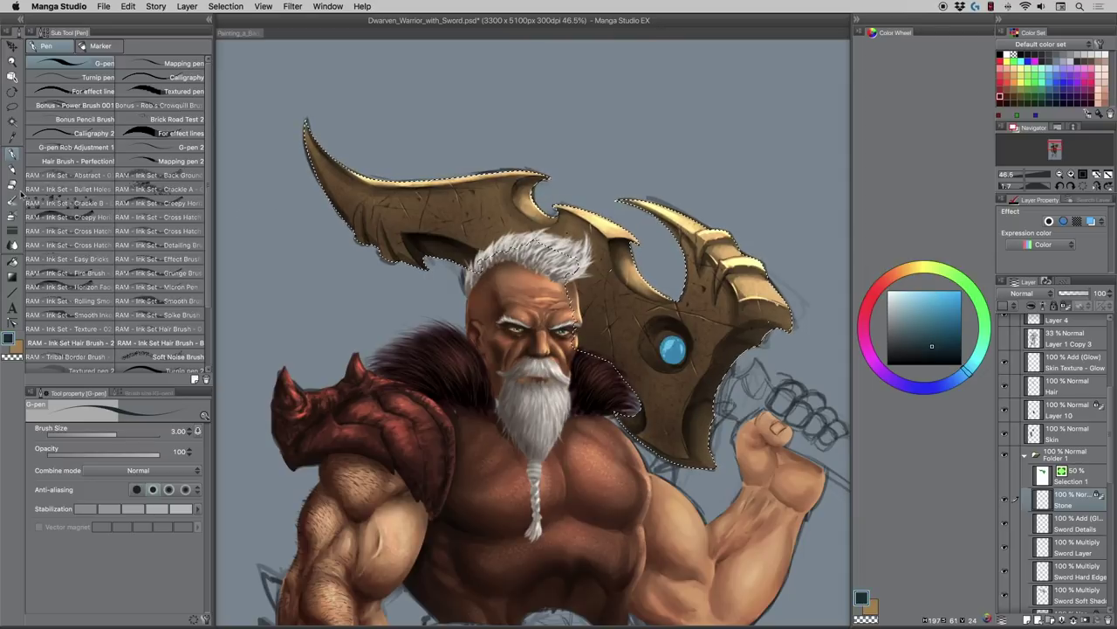
click(12, 215)
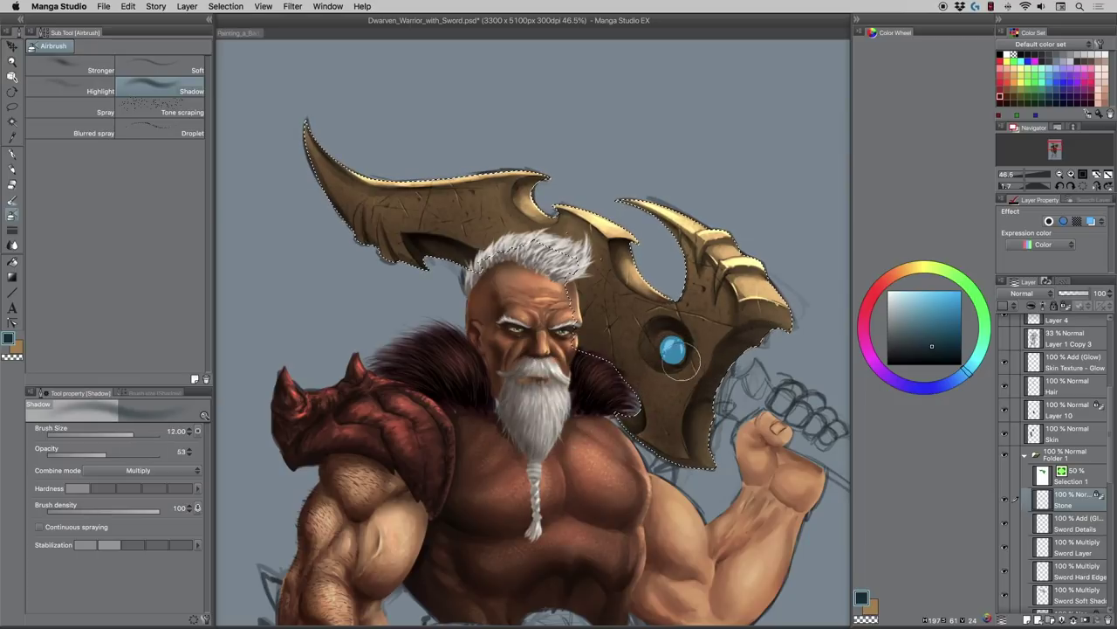
key([)
key([)
key([)
key([)
key([)
key(bracketleft)
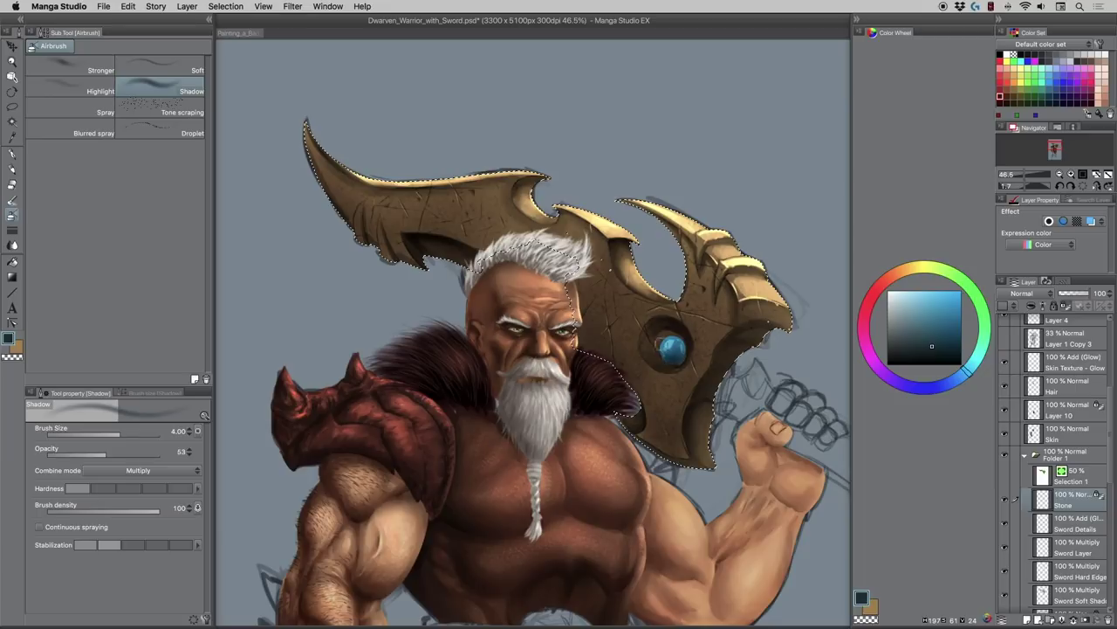
key(bracketleft)
- Build a bright light-blue glow inside the stone with the Highlight airbrush, reducing the brush size from 12 to 1.2
click(87, 93)
key(bracketright)
key(bracketright)
key(bracketright)
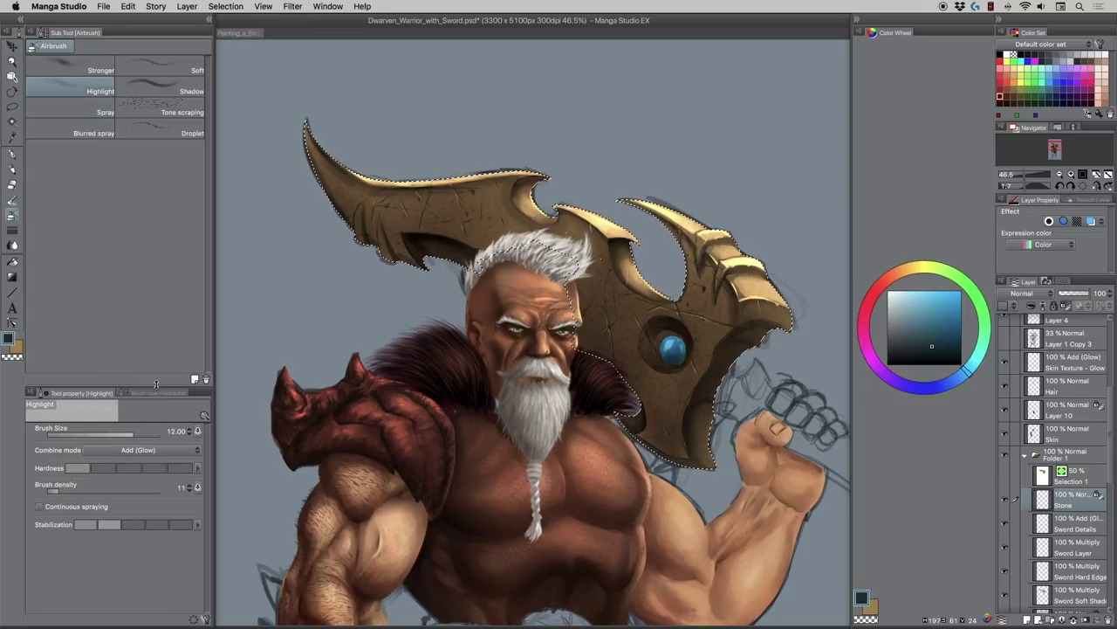
alt+click(666, 342)
key(bracketleft)
key(bracketleft)
key(bracketleft)
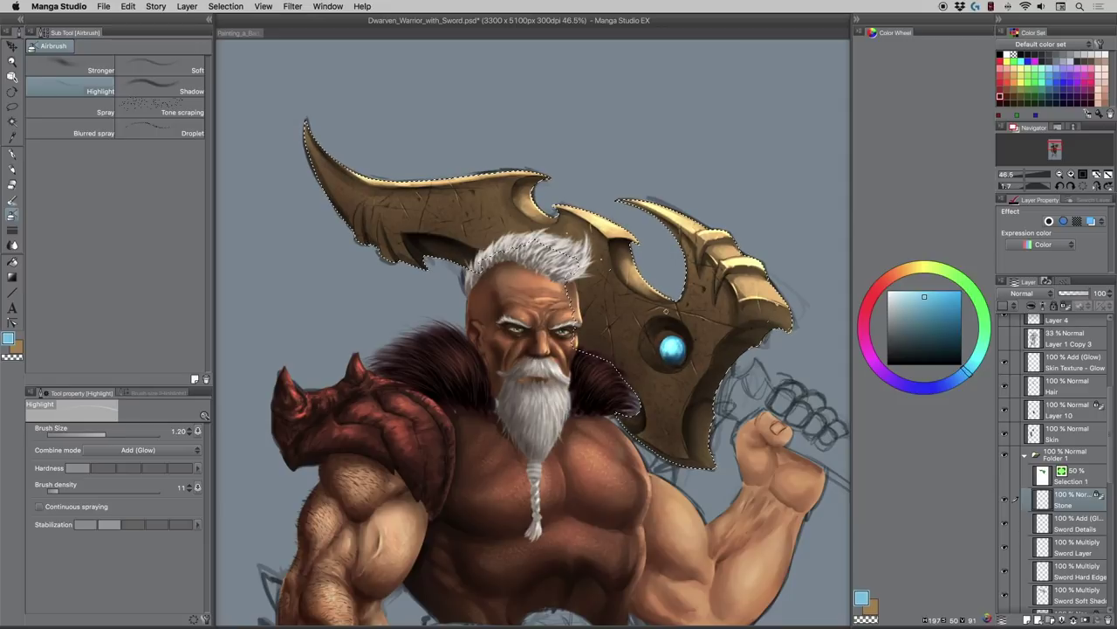
- Add a new layer between Sword Details and Stone and paint a blue halo around the stone with the Soft airbrush at size 7
click(1068, 527)
click(1028, 619)
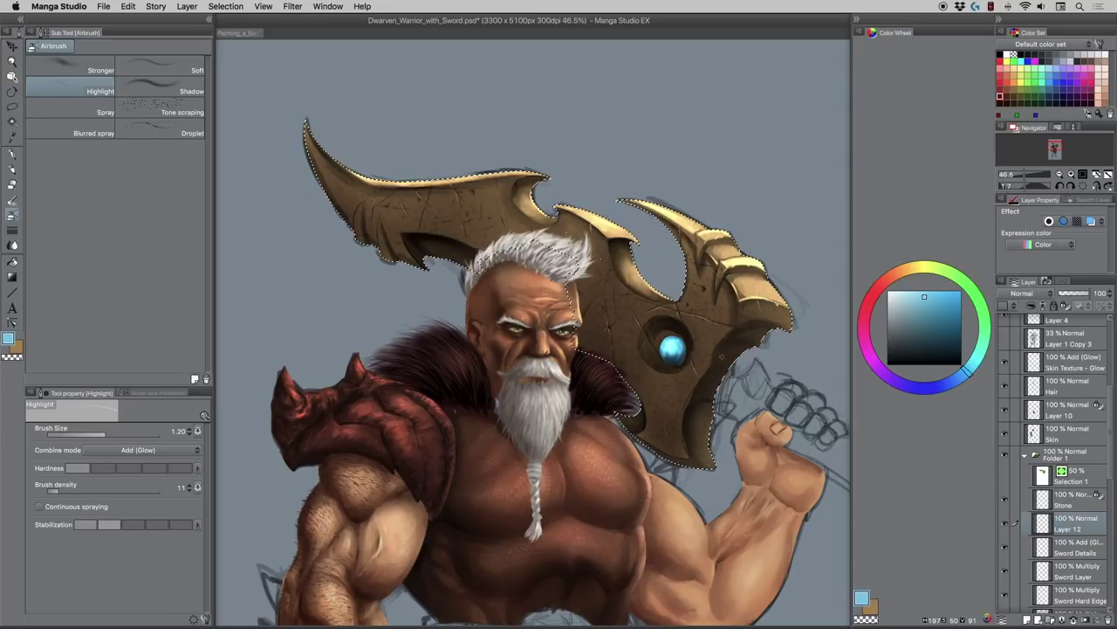
click(92, 73)
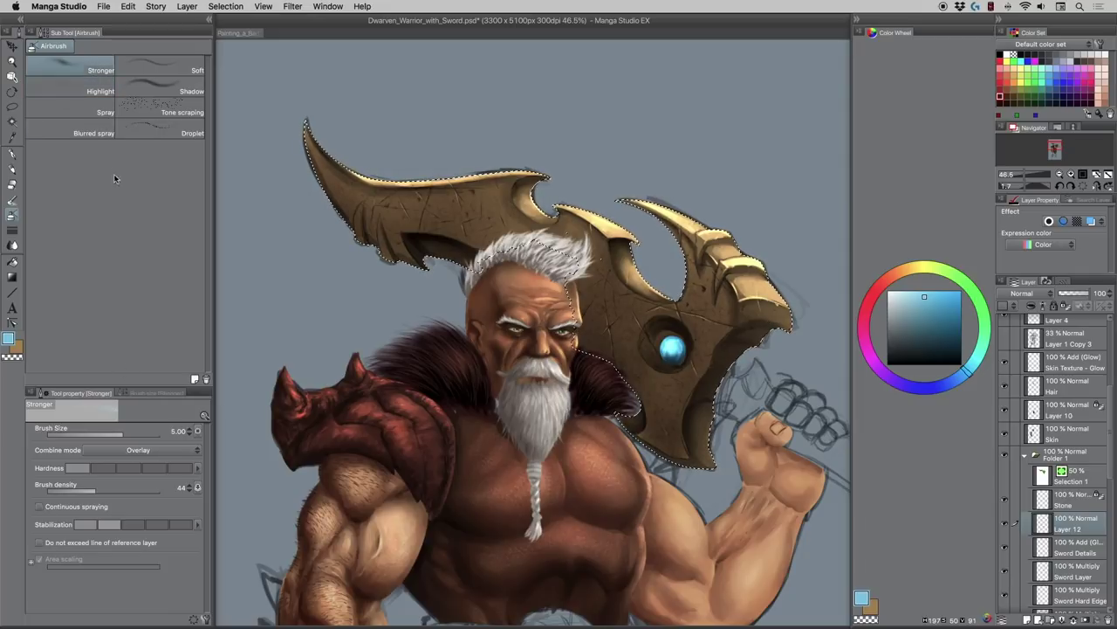
click(155, 65)
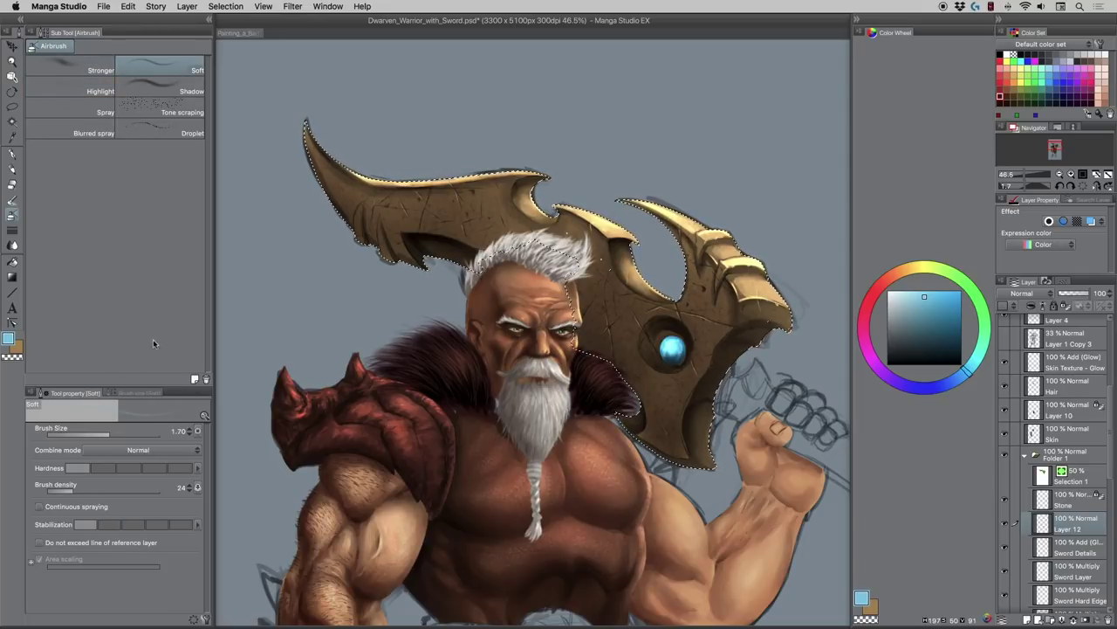
click(938, 308)
key(])
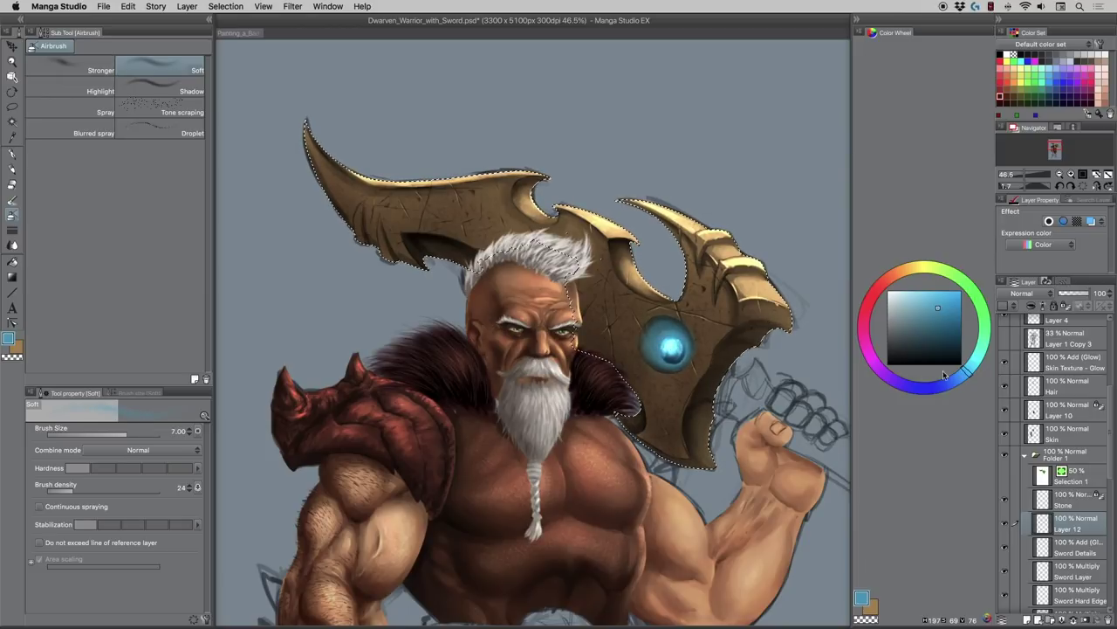
- Try Color dodge on the halo layer, and set its blending mode to Add (Glow)
click(1022, 293)
click(1004, 409)
click(1013, 293)
click(1016, 398)
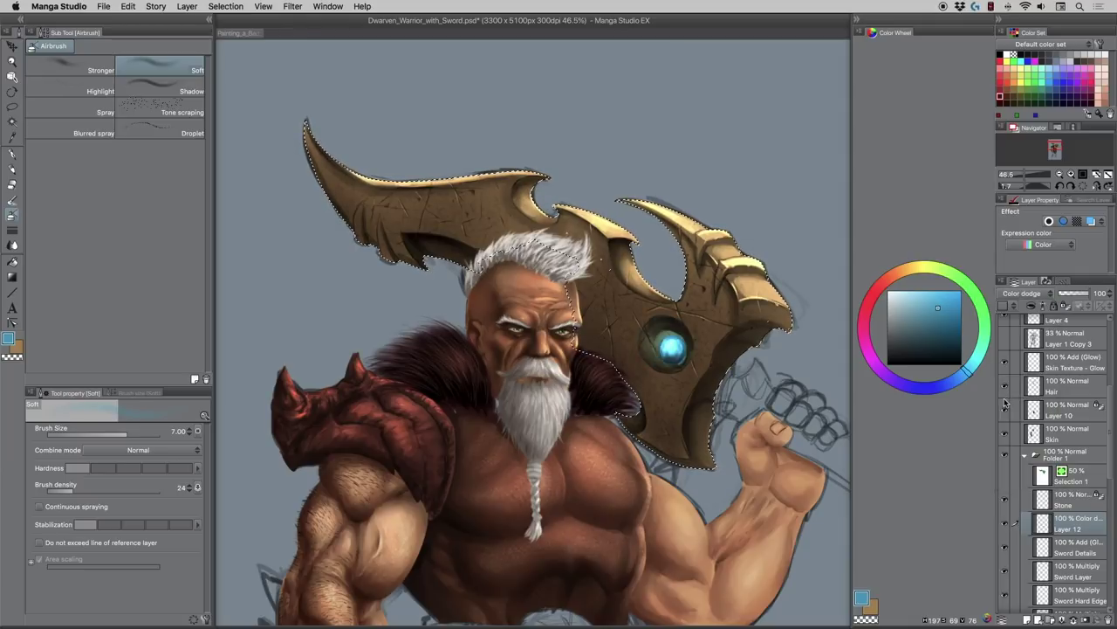
click(1011, 295)
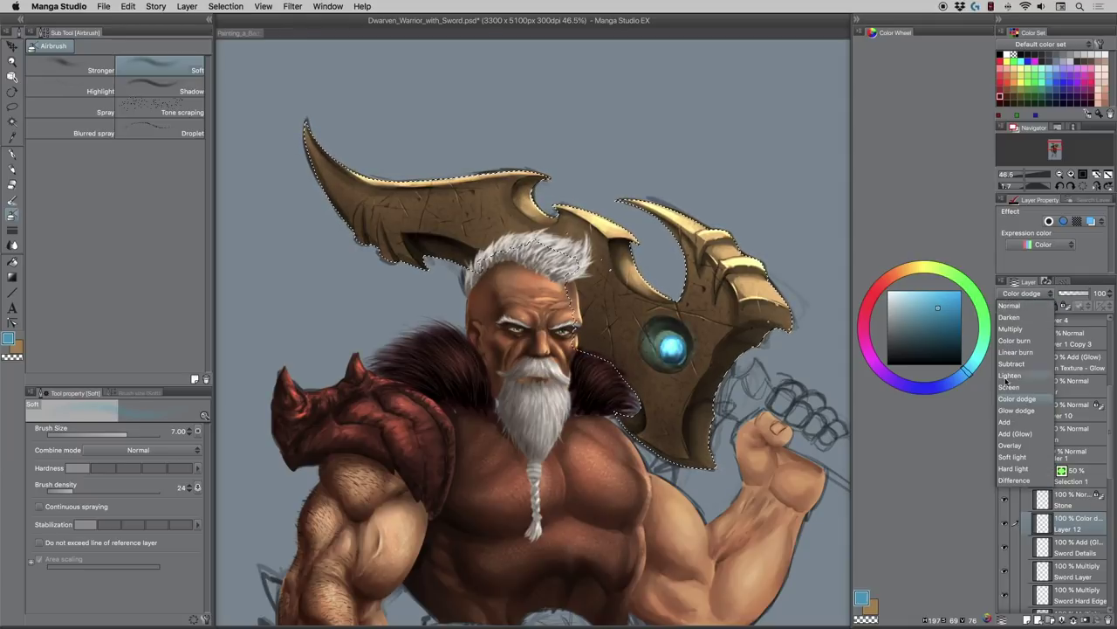
click(1015, 433)
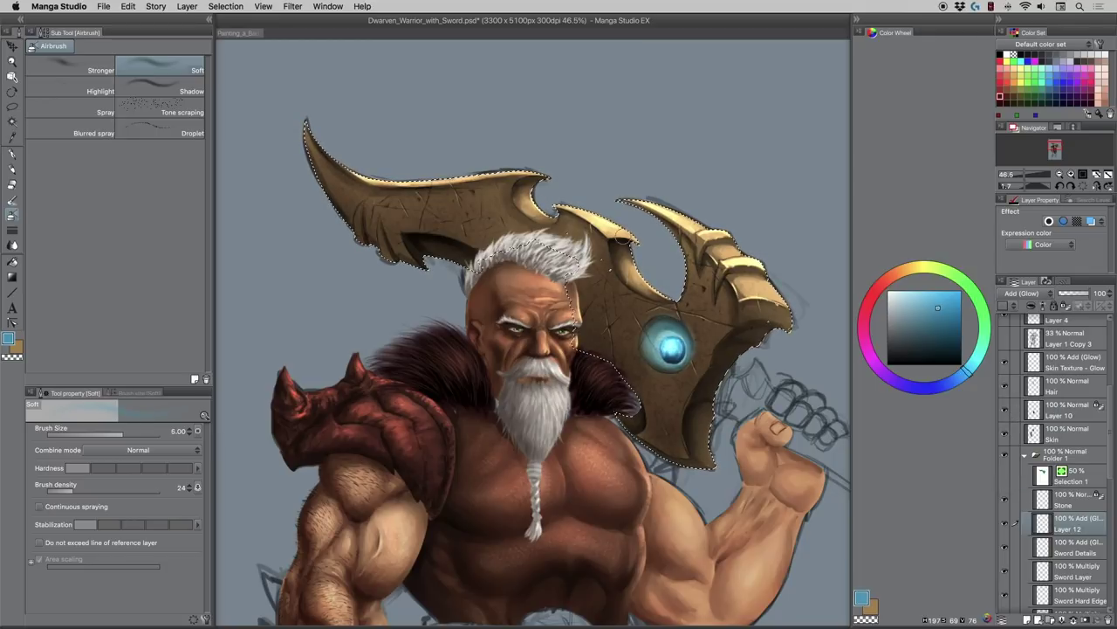
- Paint fine blue light strokes over the socket rim and nearby cracks with the Soft airbrush at small sizes such as 1.7 and 0.7
key(bracketleft)
key(bracketleft)
key(bracketleft)
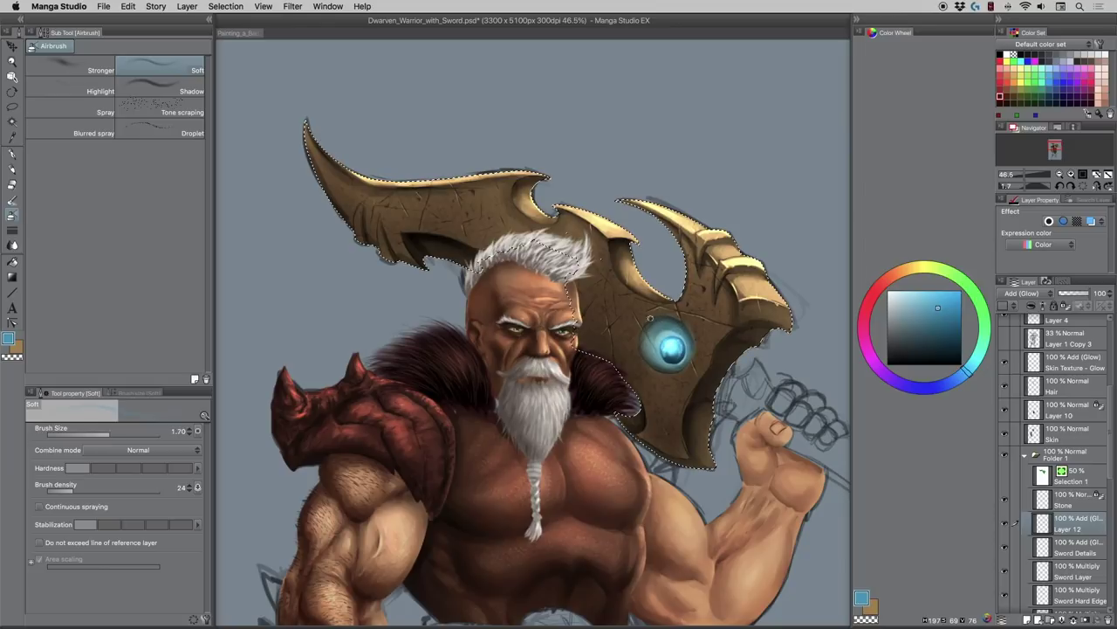
ctrl+alt+drag(640, 348, 637, 349)
key(bracketright)
key(bracketright)
key(bracketright)
key(bracketright)
key(bracketright)
key(bracketright)
key(bracketright)
key(bracketright)
key(bracketleft)
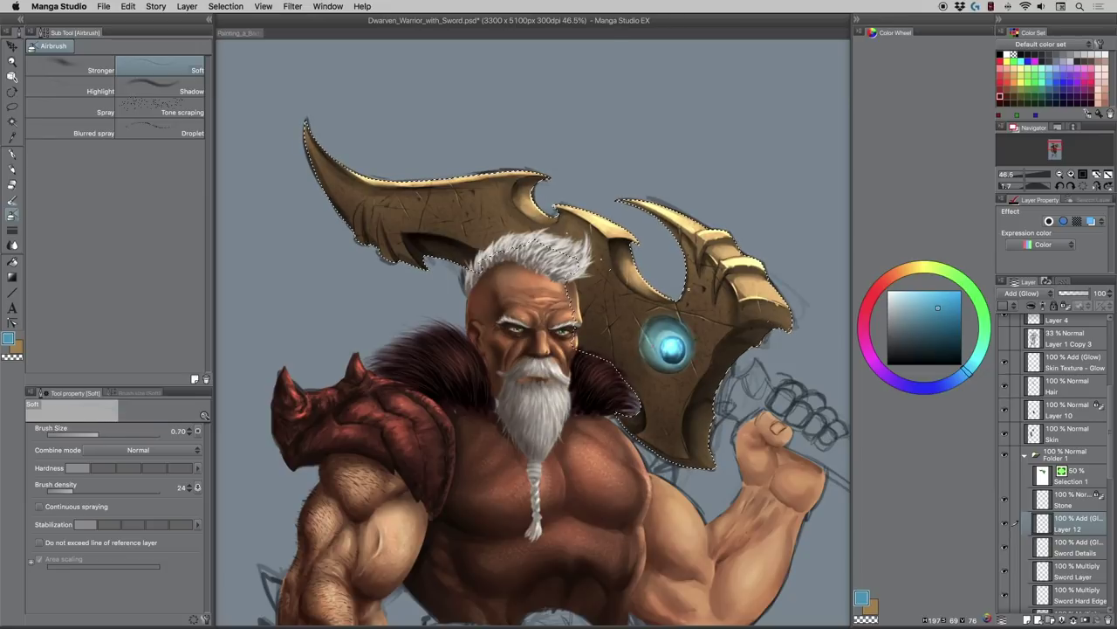
- Compare Add, Glow dodge and Screen as the halo layer's blending mode and return it to Add (Glow)
click(1022, 293)
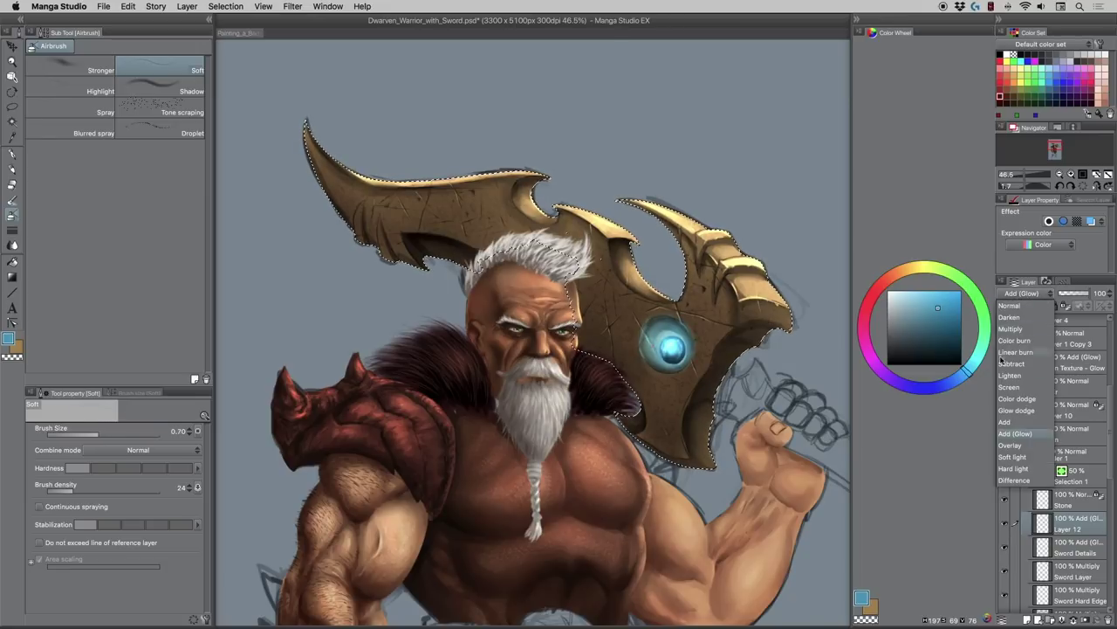
click(1004, 422)
click(1017, 294)
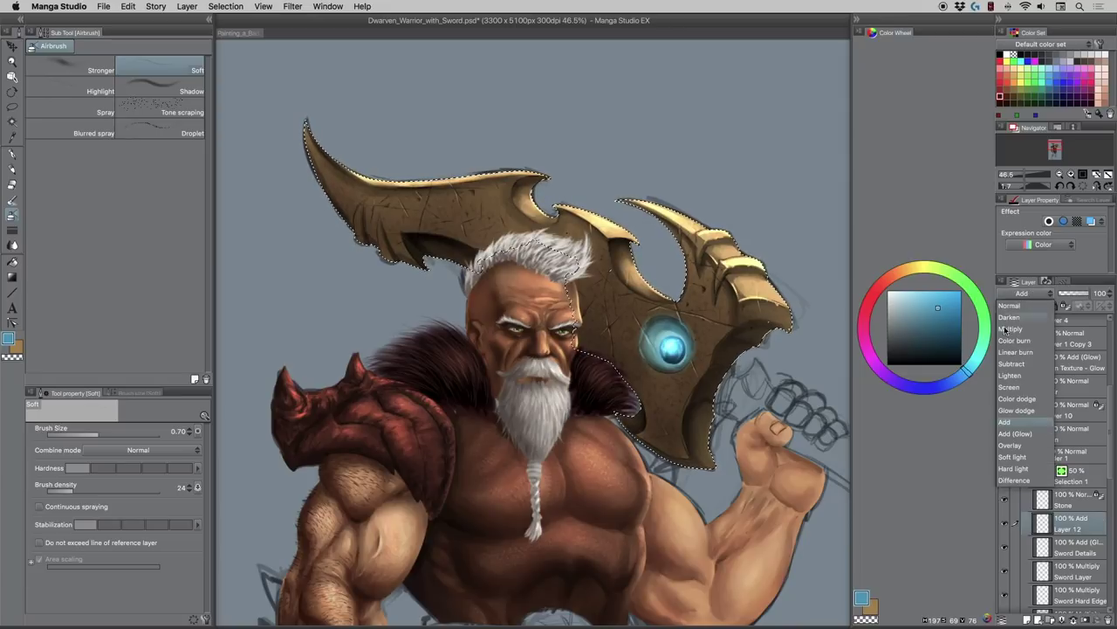
click(1017, 409)
click(1009, 294)
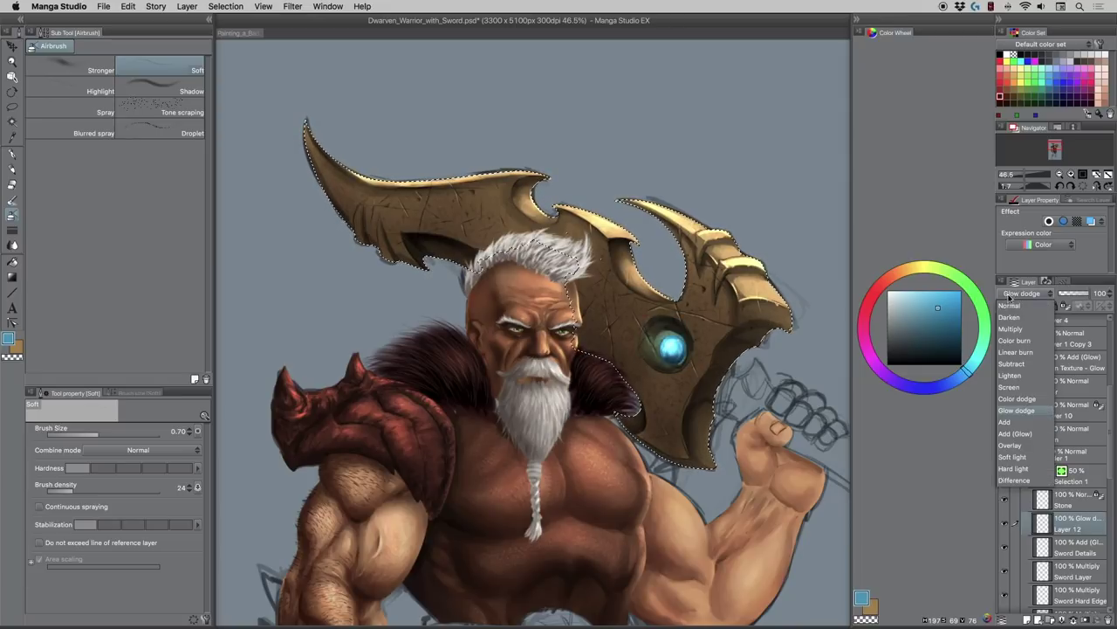
click(1009, 387)
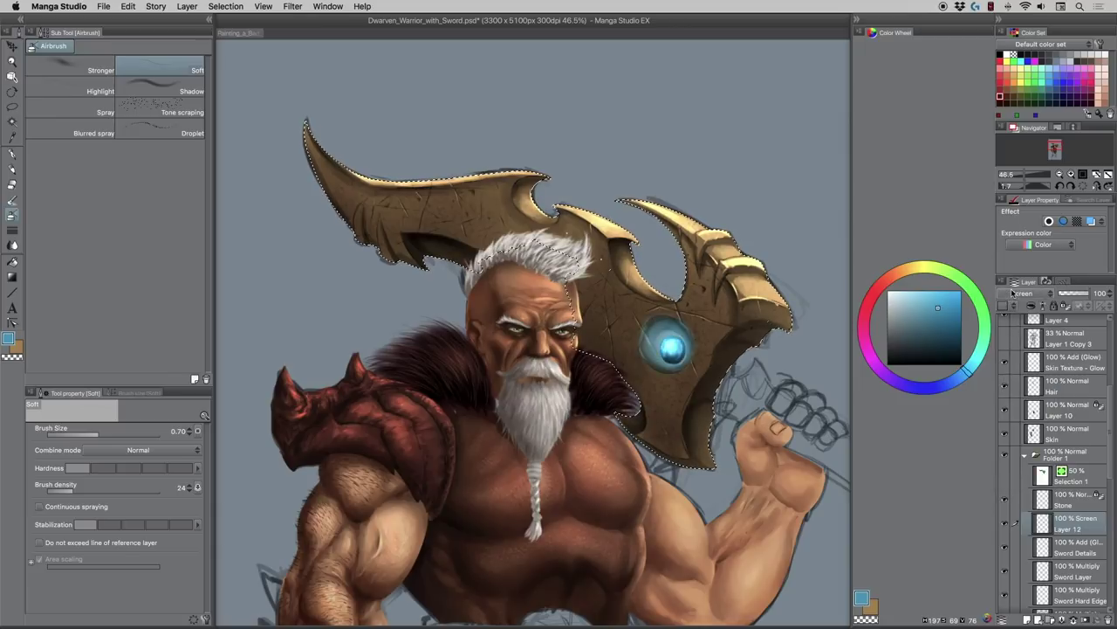
click(1012, 293)
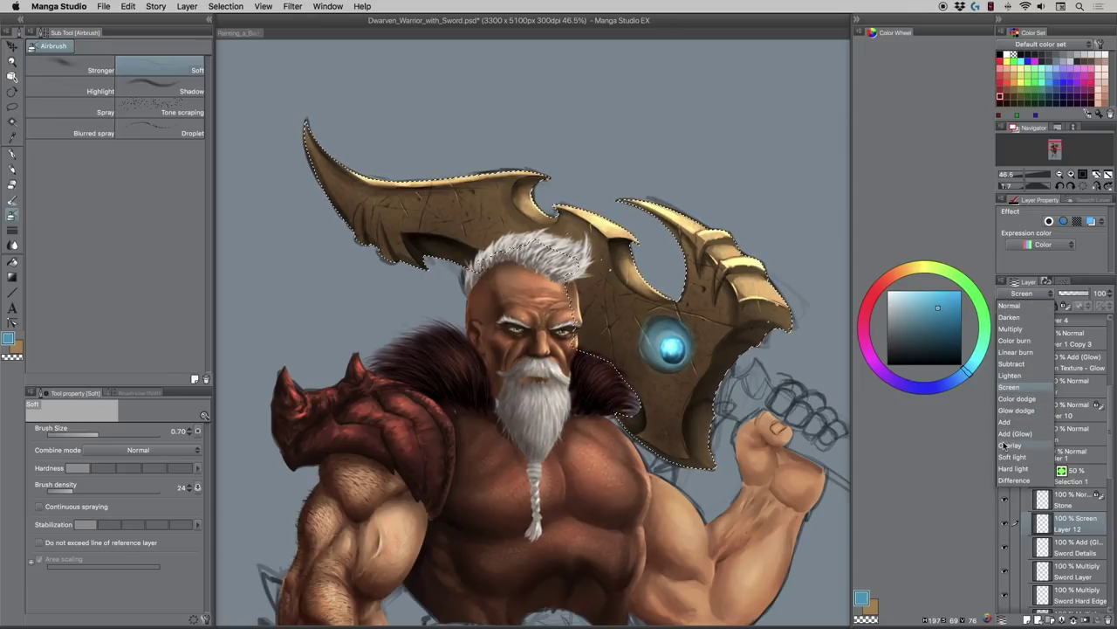
click(1010, 409)
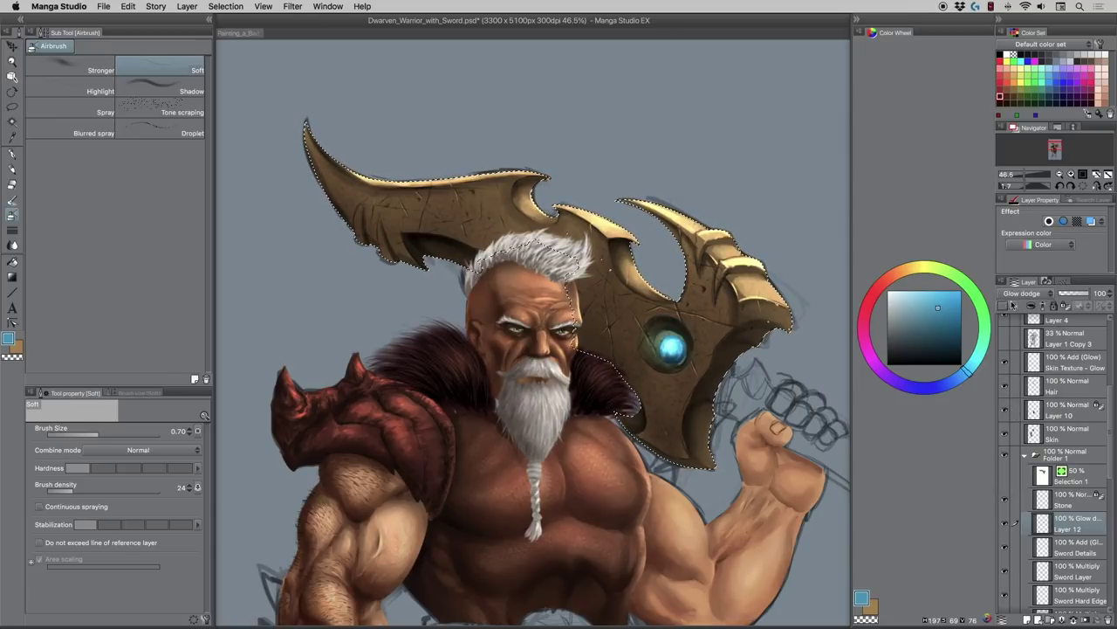
click(1012, 294)
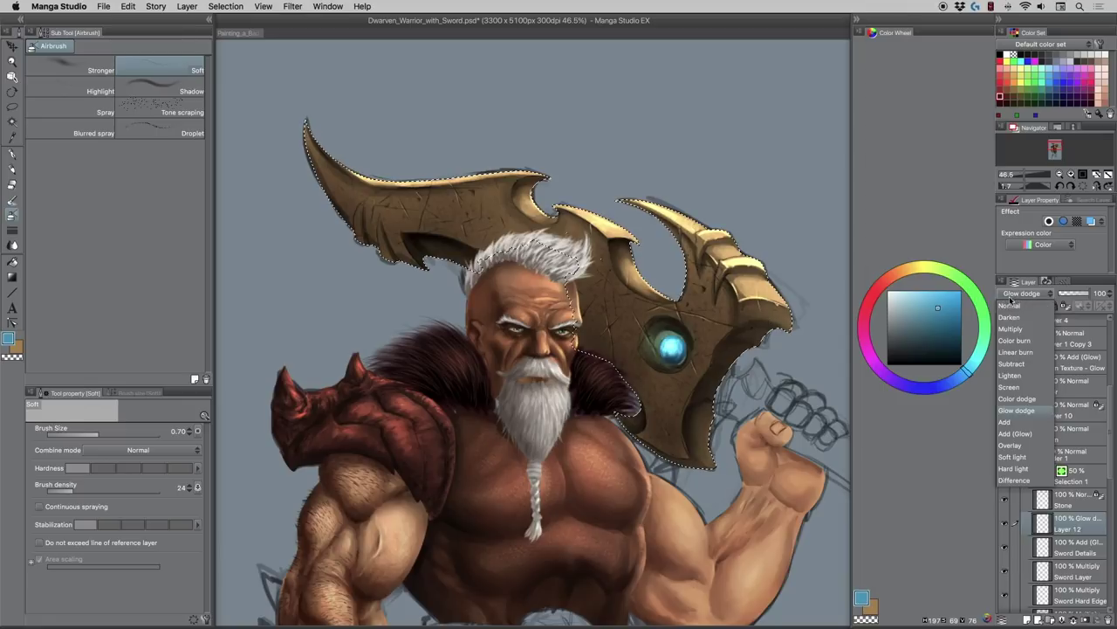
click(1008, 433)
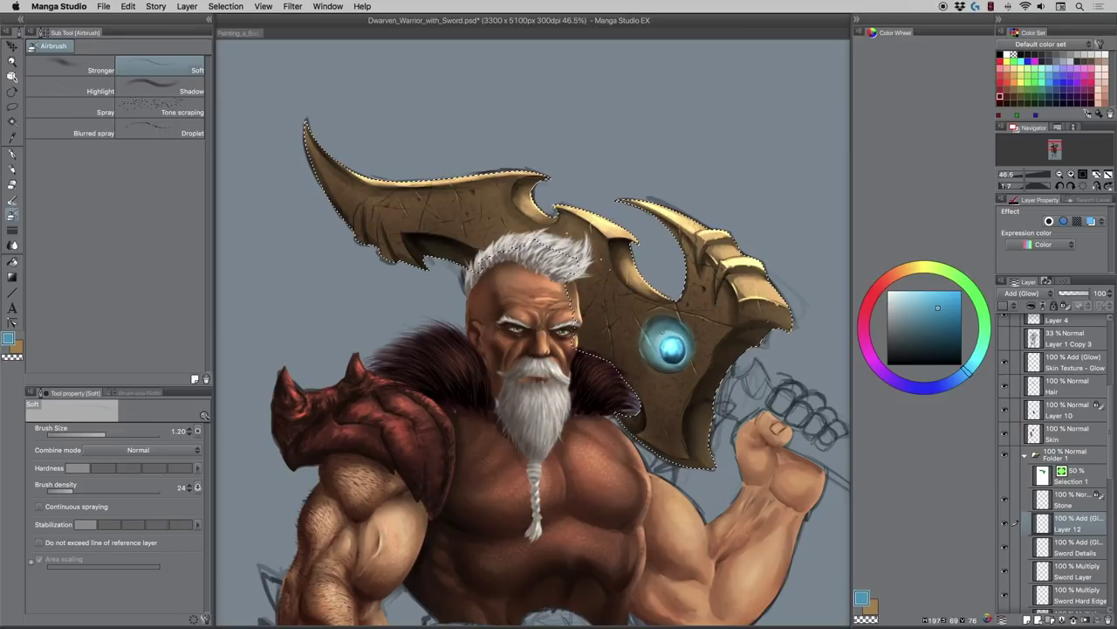
- Strengthen the blue reflected light around the socket rim with Soft airbrush strokes at sizes 1.2 and 0.6
mouse_move(663, 332)
mouse_down()
mouse_move(651, 353)
mouse_move(653, 338)
mouse_up()
key([)
key([)
key([)
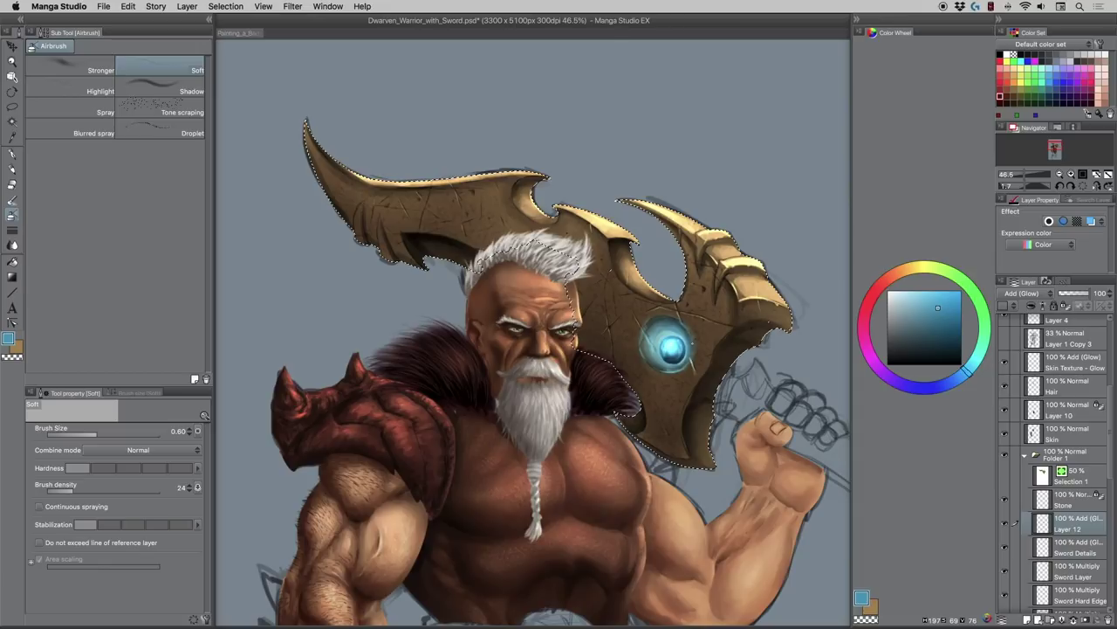
drag(688, 330, 694, 343)
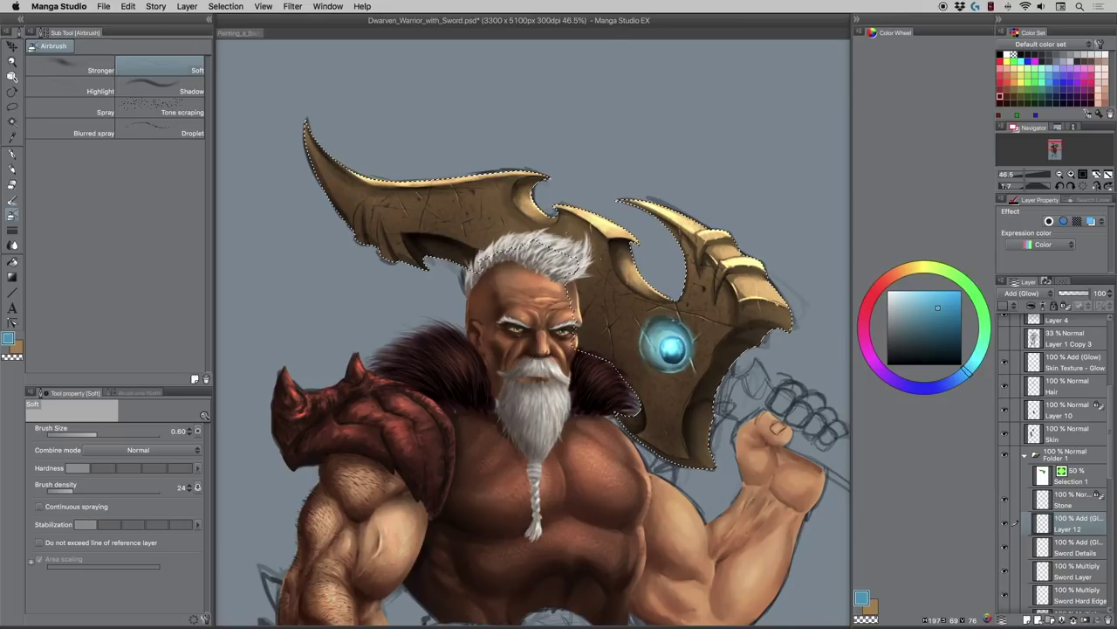
- Add a new layer directly beneath Stone and paint dark grey-blue details around the stone's edge with the G-pen
click(1028, 618)
drag(1062, 559, 1062, 564)
click(905, 354)
drag(903, 353, 894, 340)
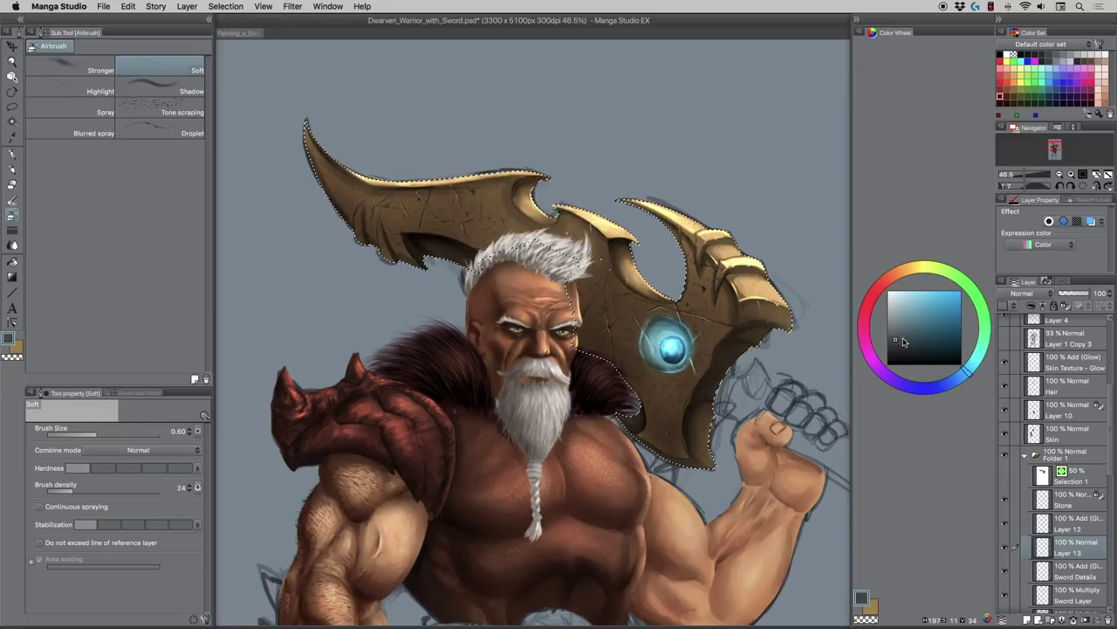
click(16, 156)
key(bracketleft)
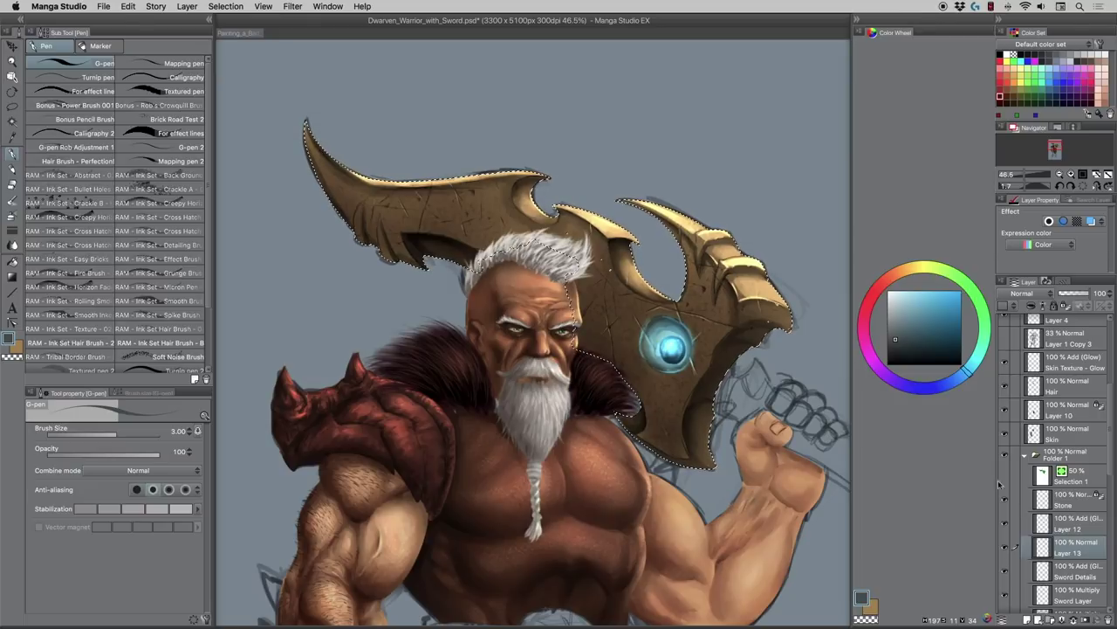
drag(1066, 542, 1059, 522)
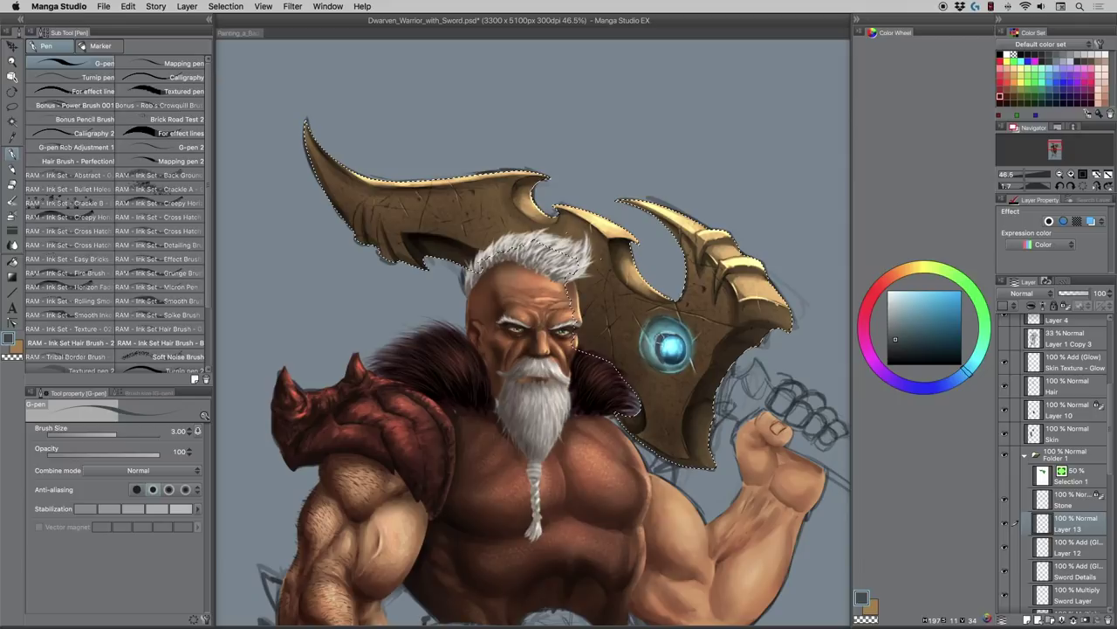
drag(669, 334, 680, 338)
- Paint pale blue highlights around the stone's edge on Layer 13 with the G-pen, reducing the brush size to 1.7
drag(893, 314, 892, 304)
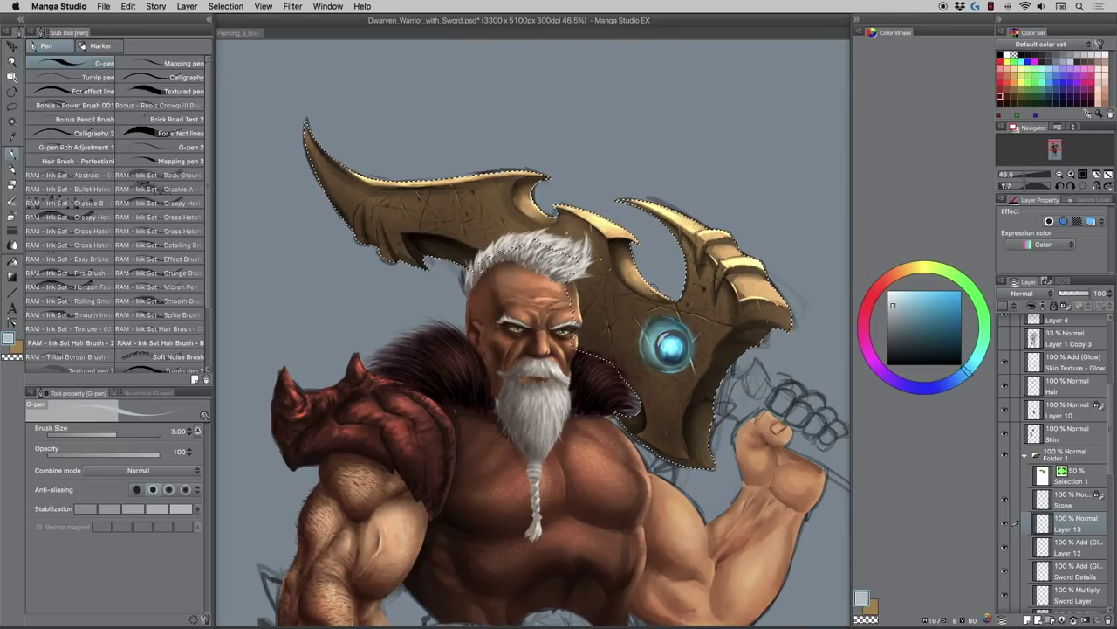
click(13, 243)
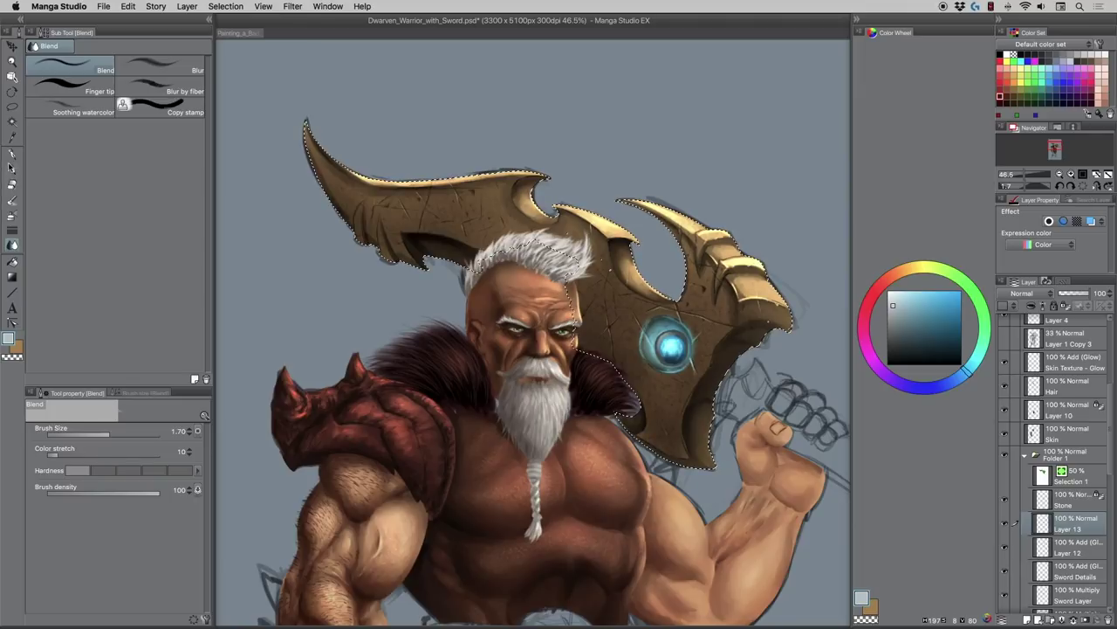
click(12, 155)
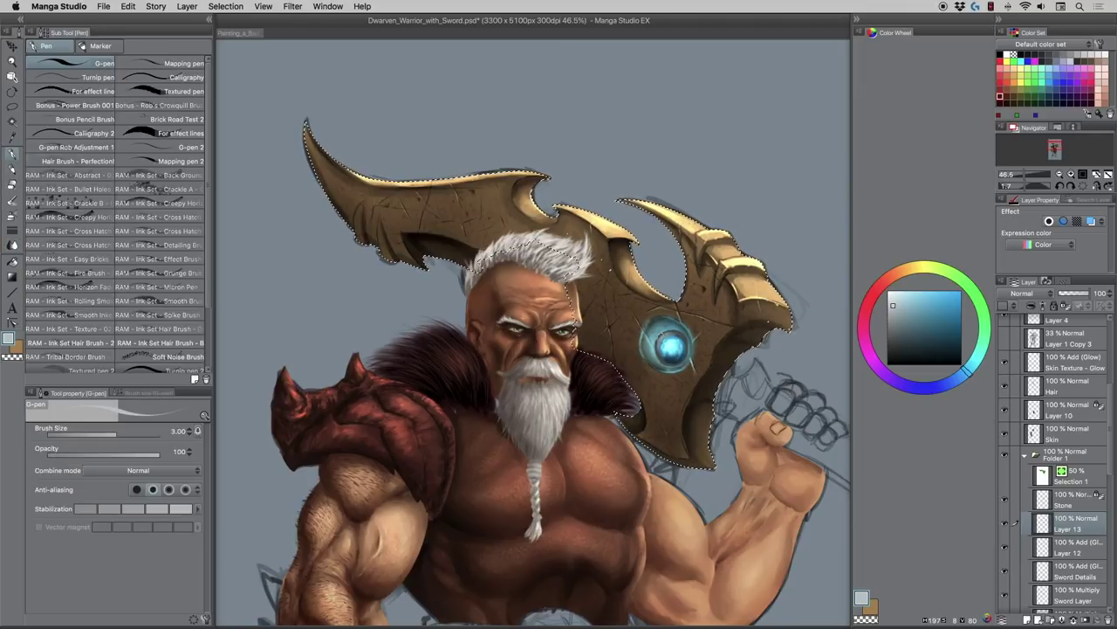
click(891, 296)
key([)
key([)
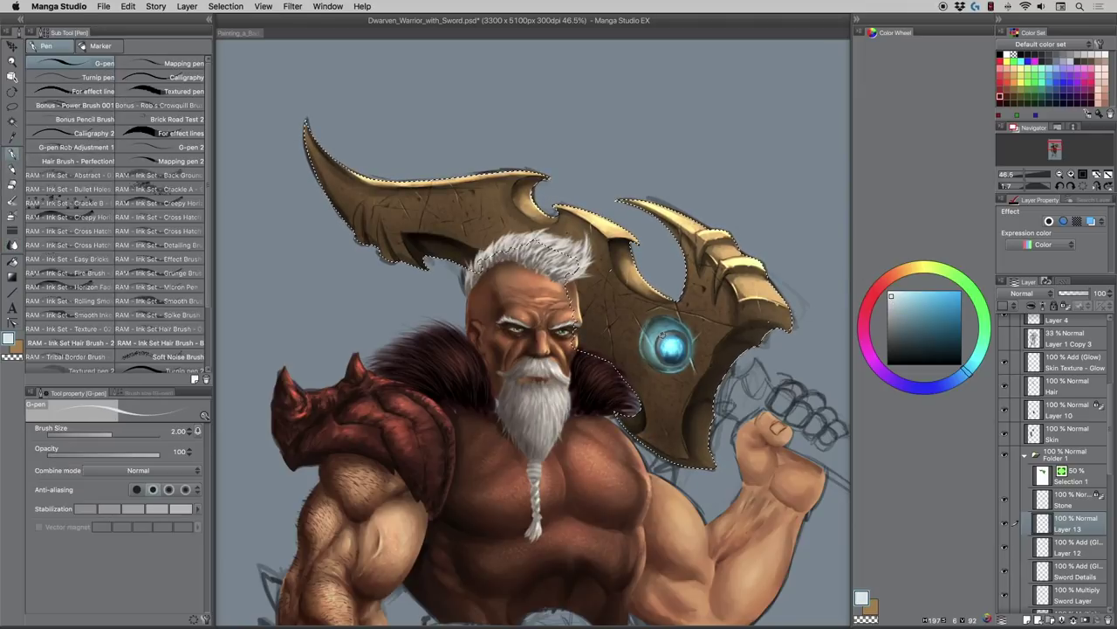
key(bracketleft)
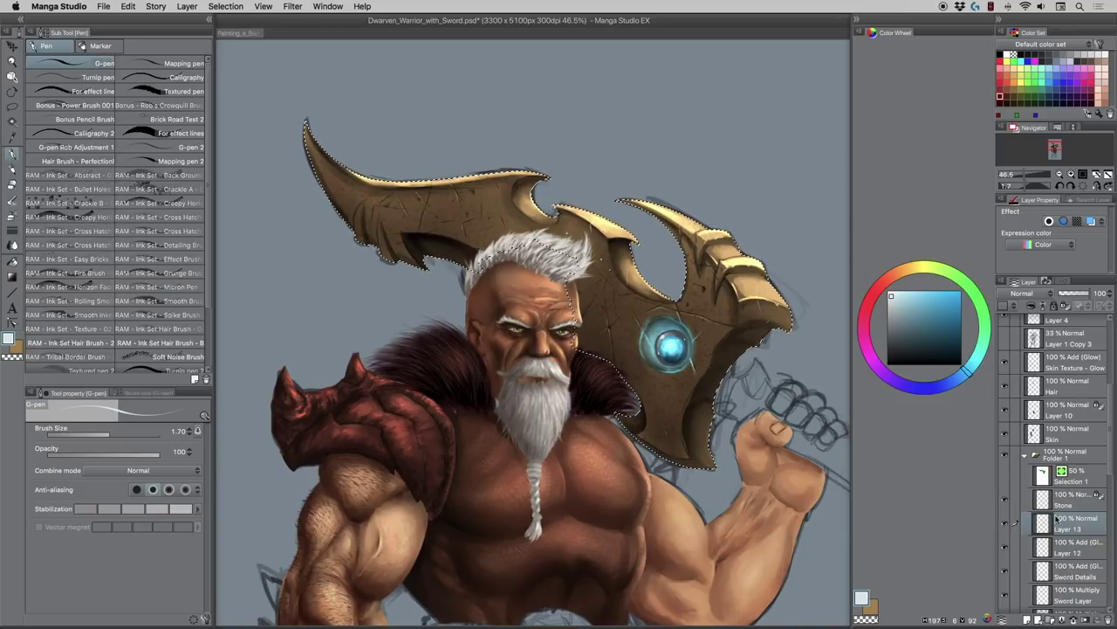
- Move Layer 13 beneath Layer 12 in the sword folder and clear the sword selection
drag(1056, 520, 1054, 548)
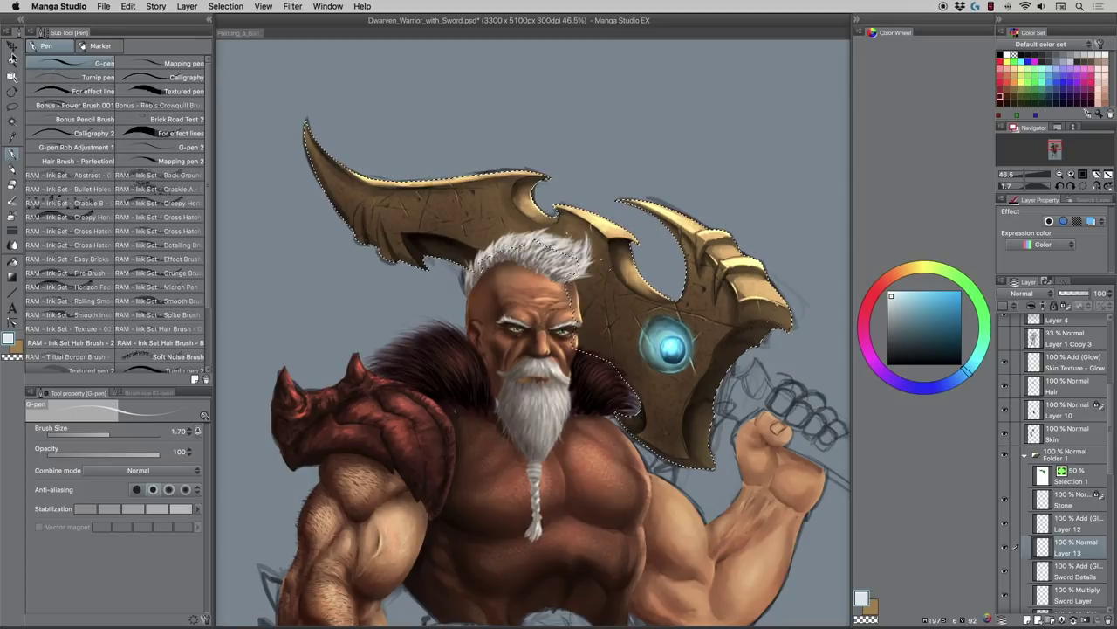
click(12, 60)
drag(580, 281, 524, 284)
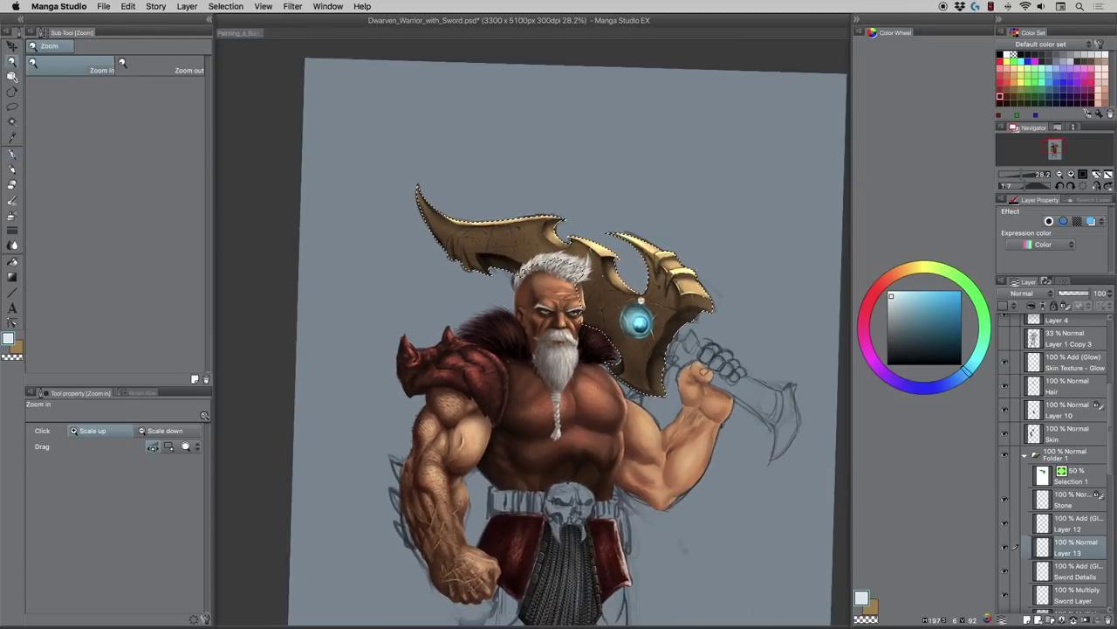
mouse_move(642, 302)
mouse_down()
mouse_move(672, 292)
mouse_move(647, 286)
mouse_up()
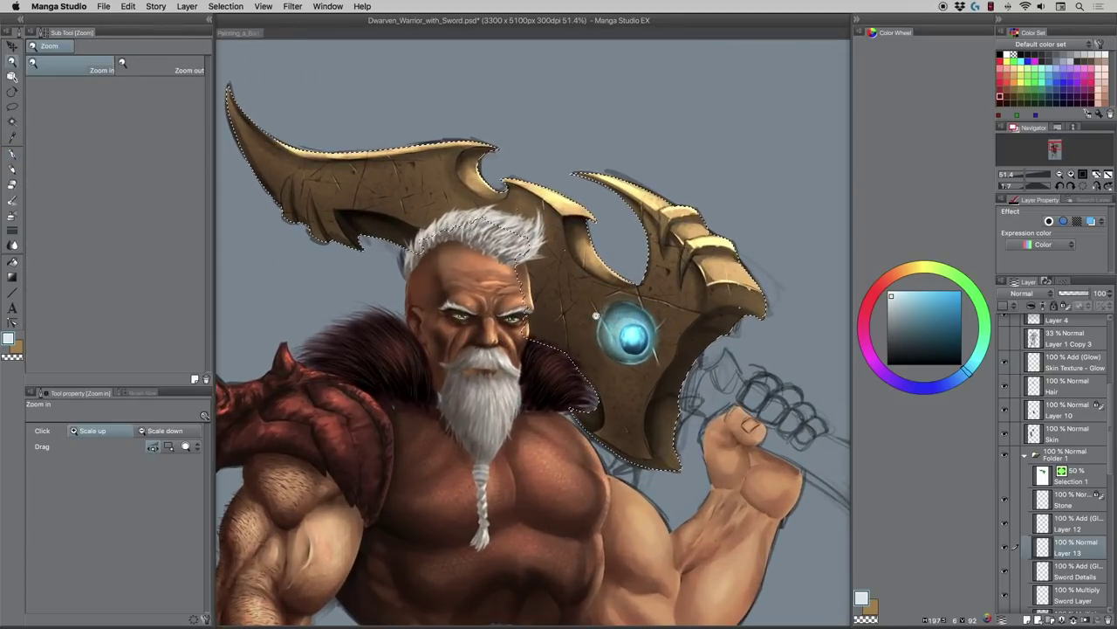
key(super+d)
- Create a circular selection beside the stone and fill it with near-black blue on Layer 13
click(13, 106)
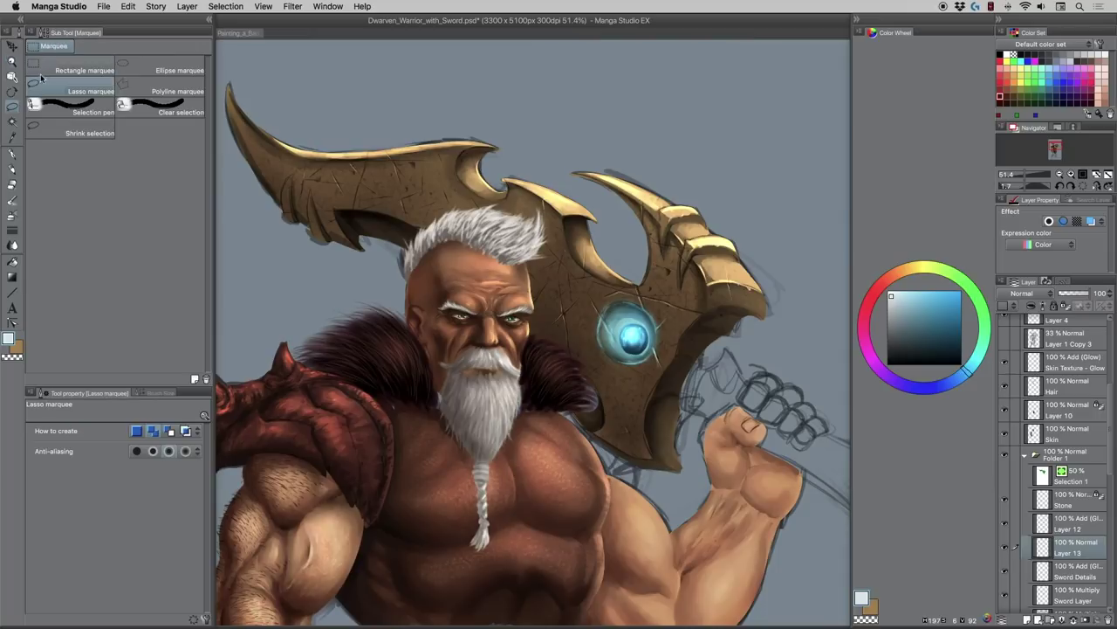
click(127, 70)
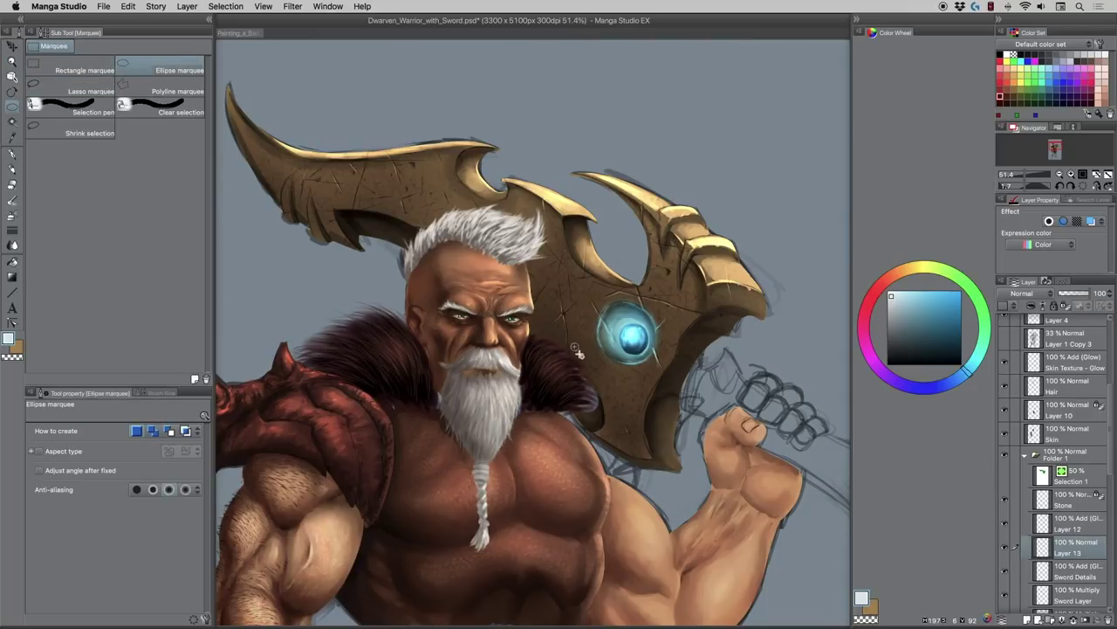
drag(577, 351, 633, 419)
key(super+d)
click(891, 336)
drag(891, 336, 891, 355)
key(g)
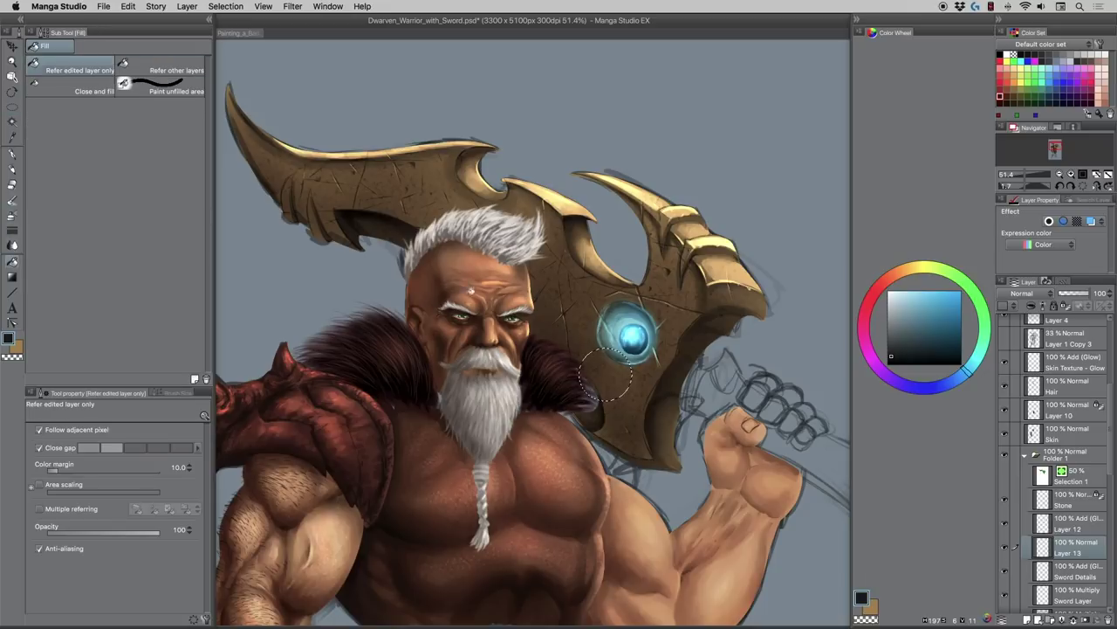
click(556, 348)
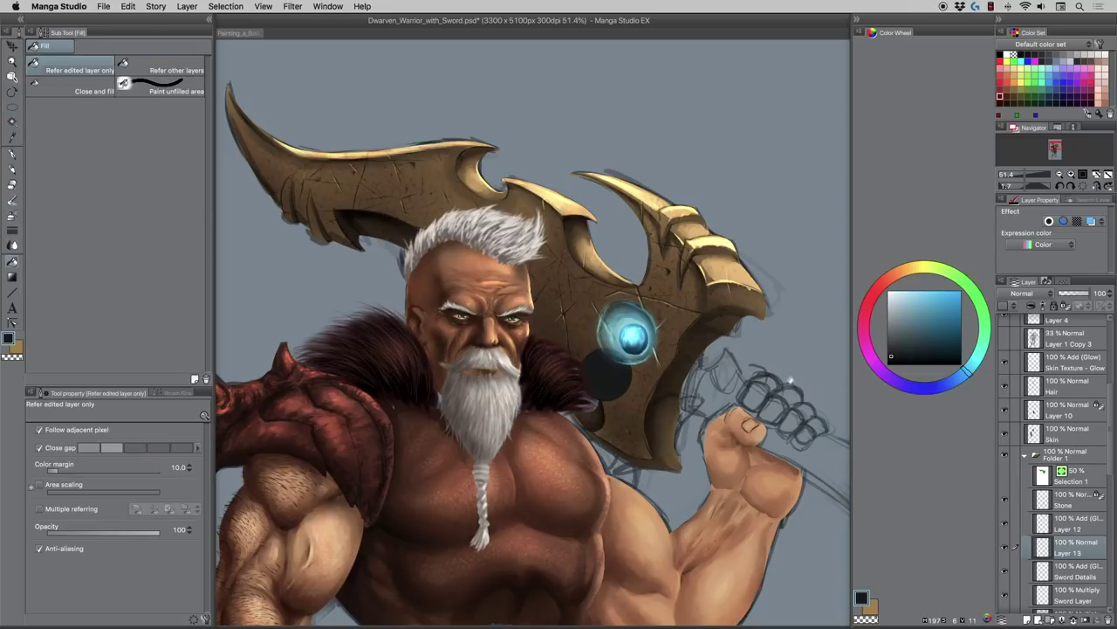
- Centre the dark disc behind the stone at 88% scale and place Layer 13 directly above Layer 12
click(13, 47)
drag(611, 376, 630, 336)
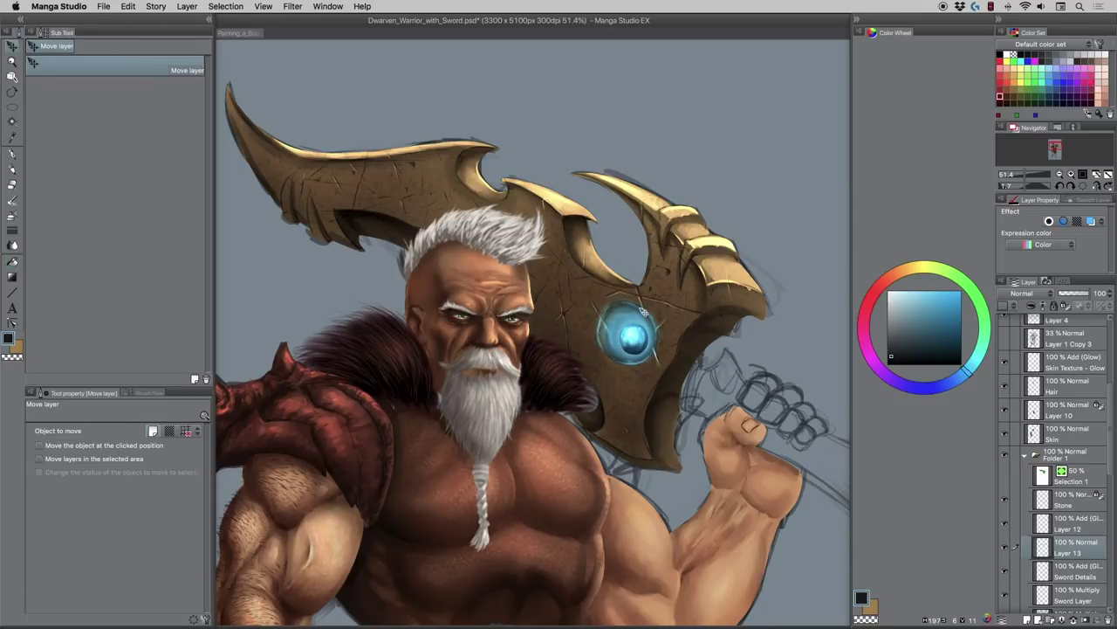
key(ctrl+t)
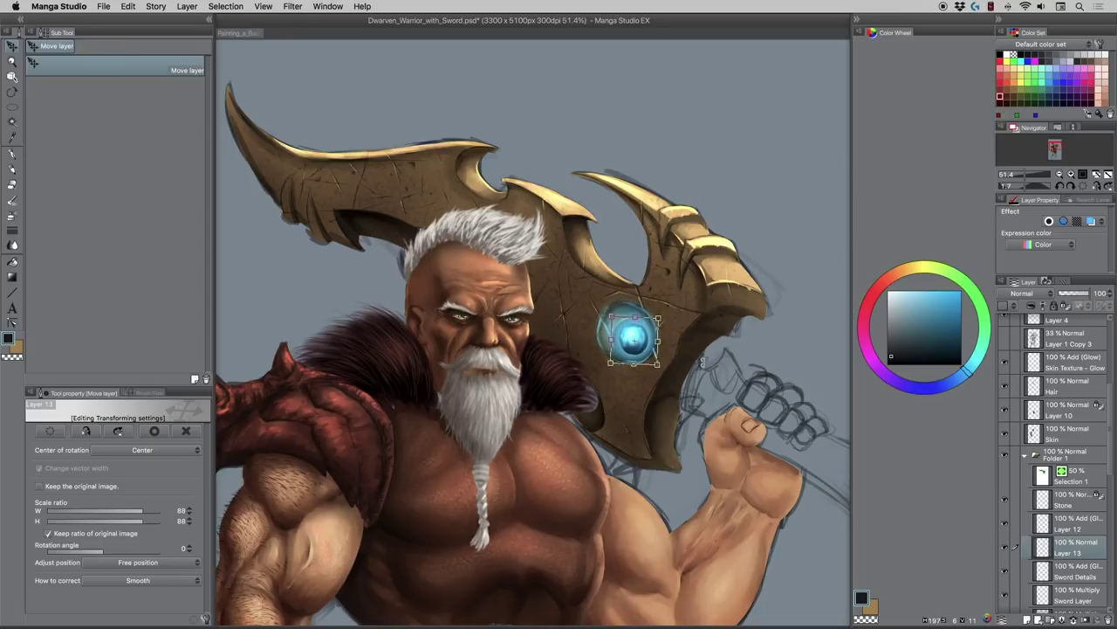
key(Return)
drag(1058, 526, 1062, 519)
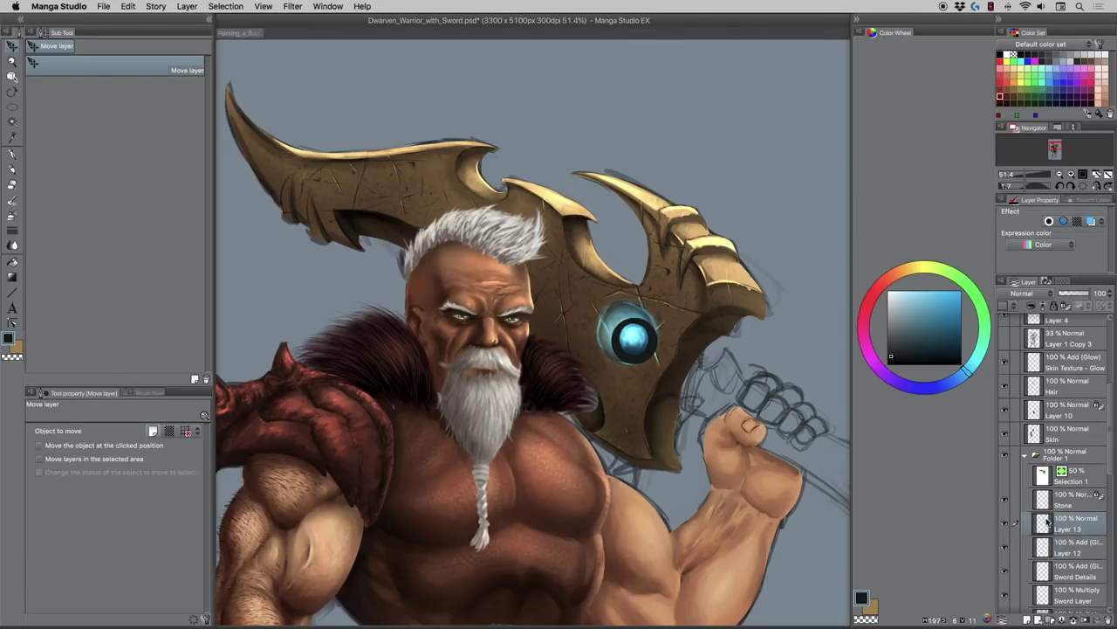
- Scale the dark disc to 90% and refine its fit so it forms an even ring around the stone
key(ctrl+t)
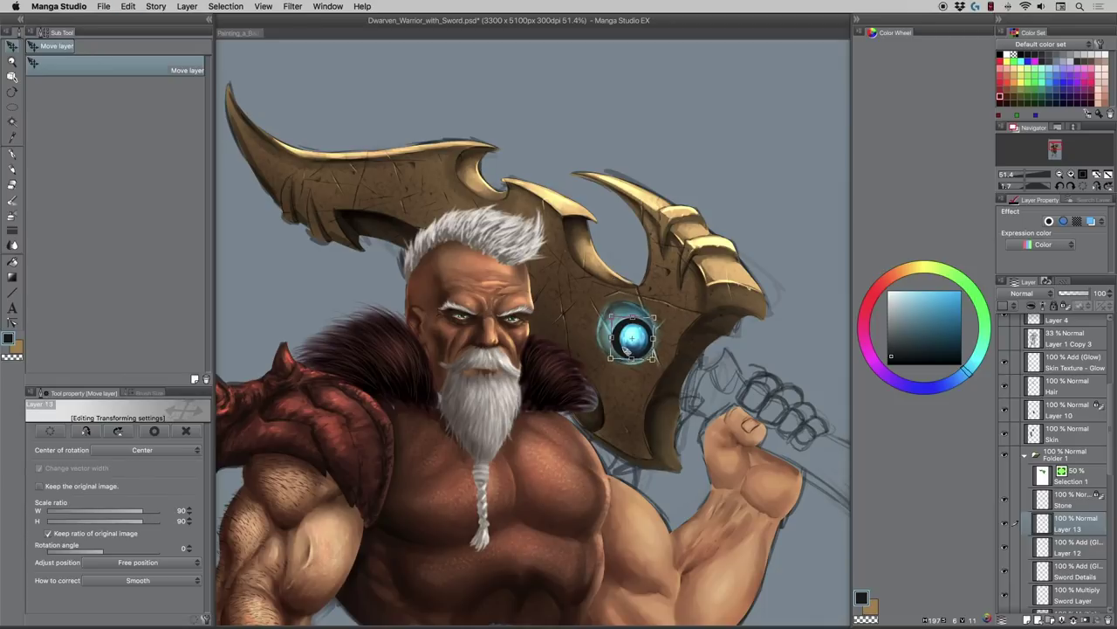
key(Return)
key(ctrl+t)
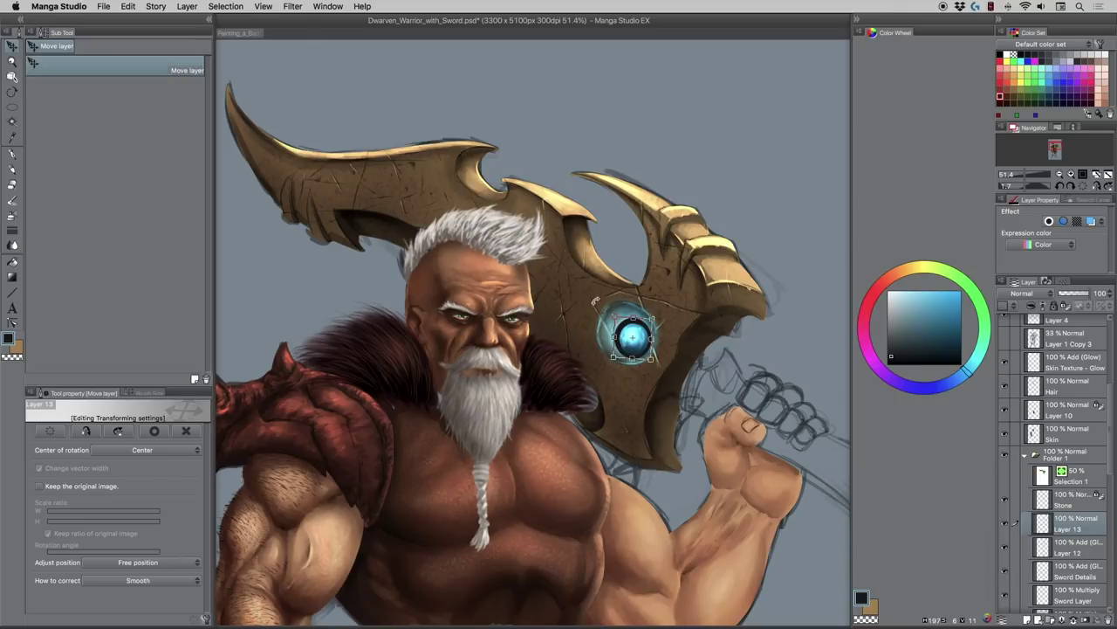
key(Return)
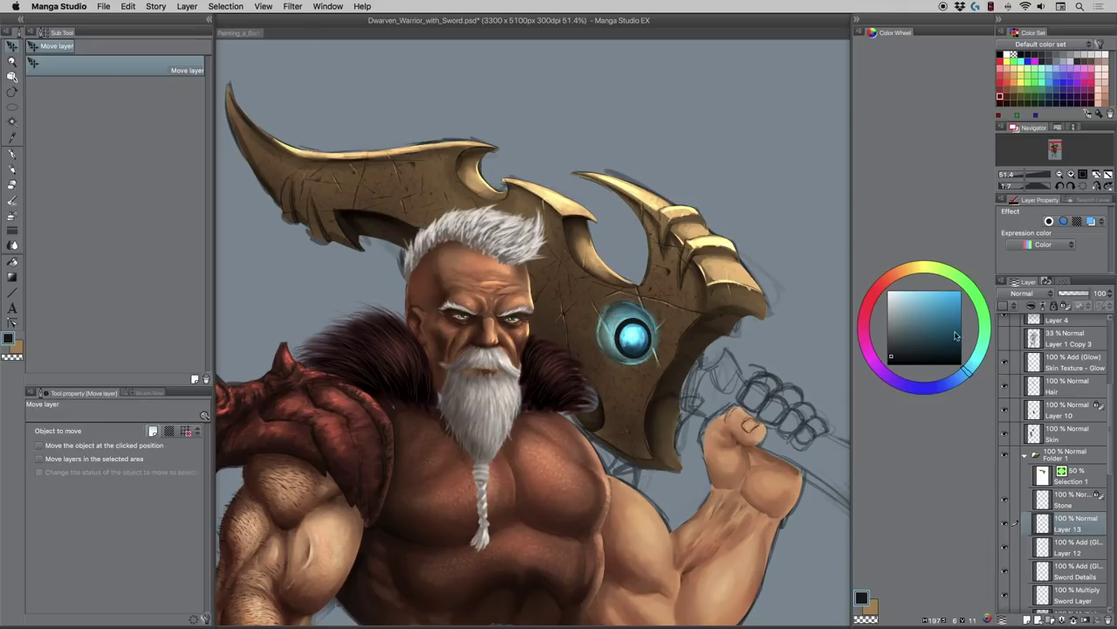
- Lock Layer 13's transparent pixels and paint blue and cyan reflections on the dark ring with Smooth Painter, using sizes 1.5 to 0.8
click(1066, 305)
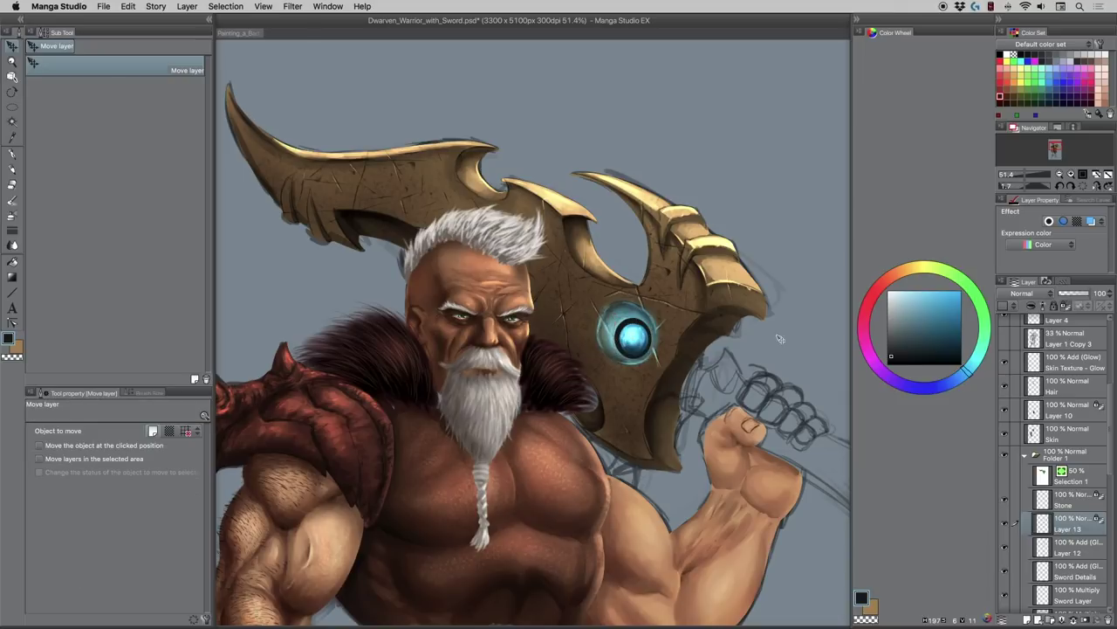
click(12, 200)
click(895, 322)
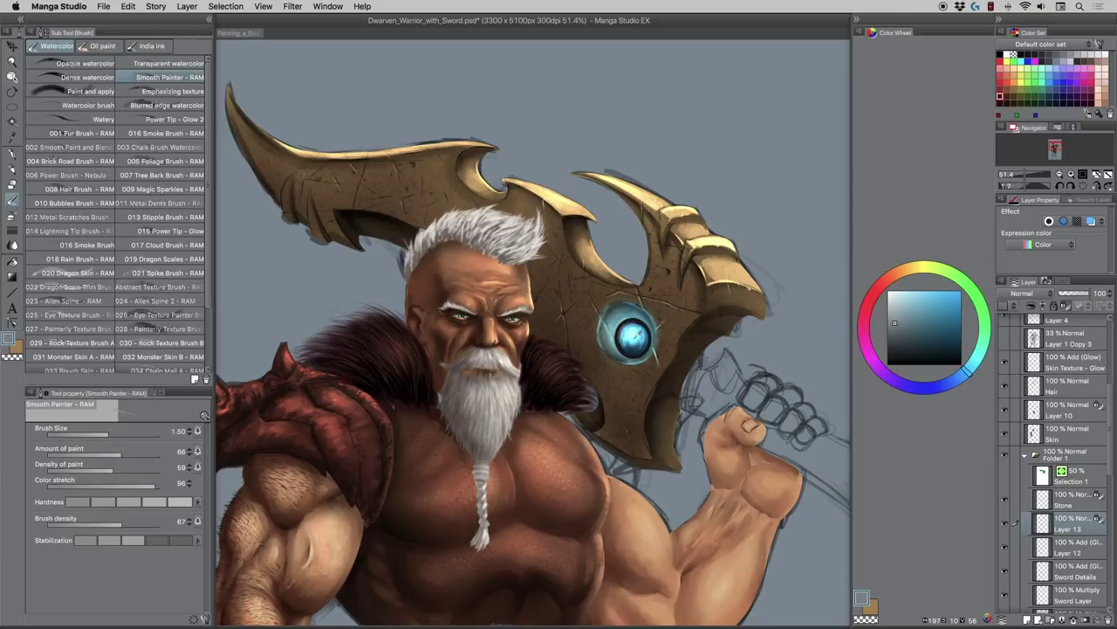
alt+click(638, 334)
key([)
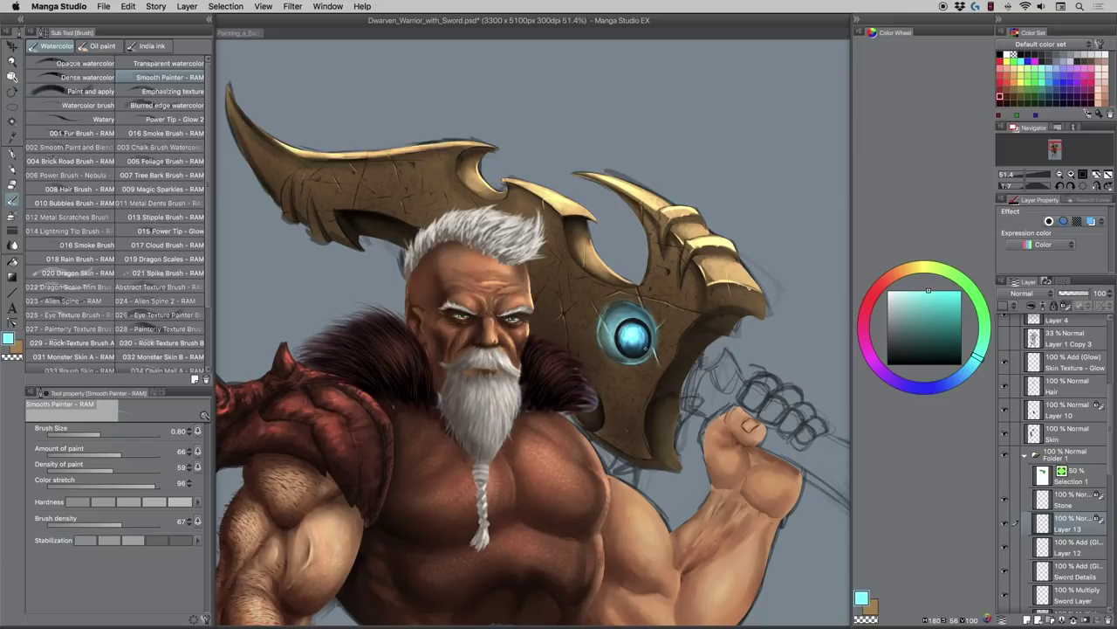
key(bracketright)
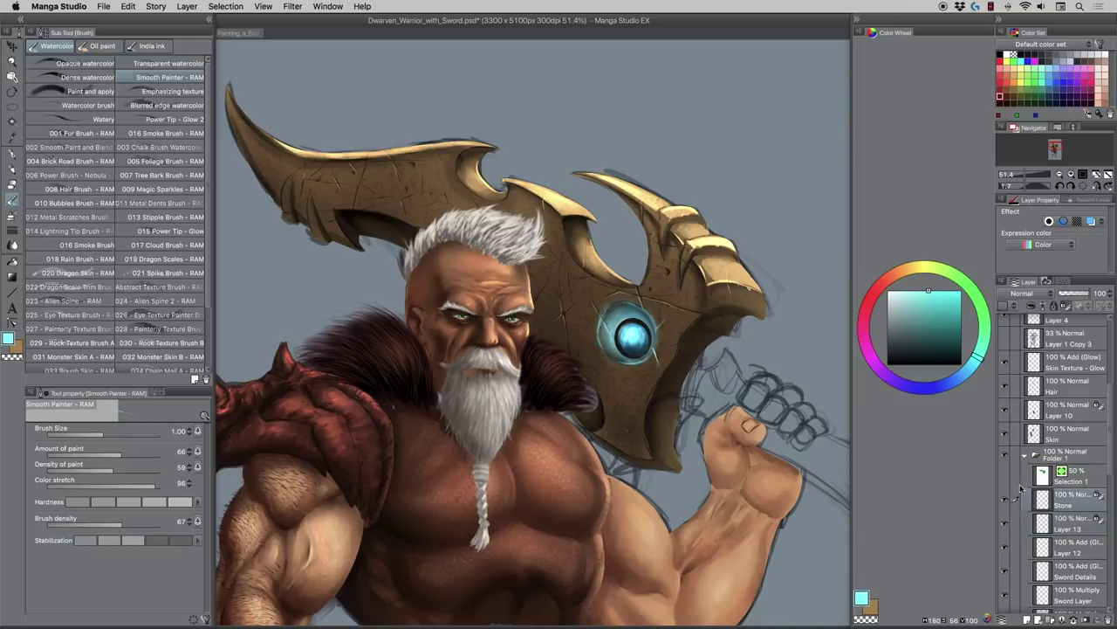
- Paint pale cyan highlights across the upper part of the stone on the Stone layer with Smooth Painter at size 0.7
click(1059, 502)
click(906, 292)
key(bracketleft)
drag(626, 328, 641, 327)
click(895, 294)
- Toggle Layer 12 to compare the stone with and without its halo, and examine the sword within the whole figure
click(1006, 572)
click(1004, 549)
click(1004, 548)
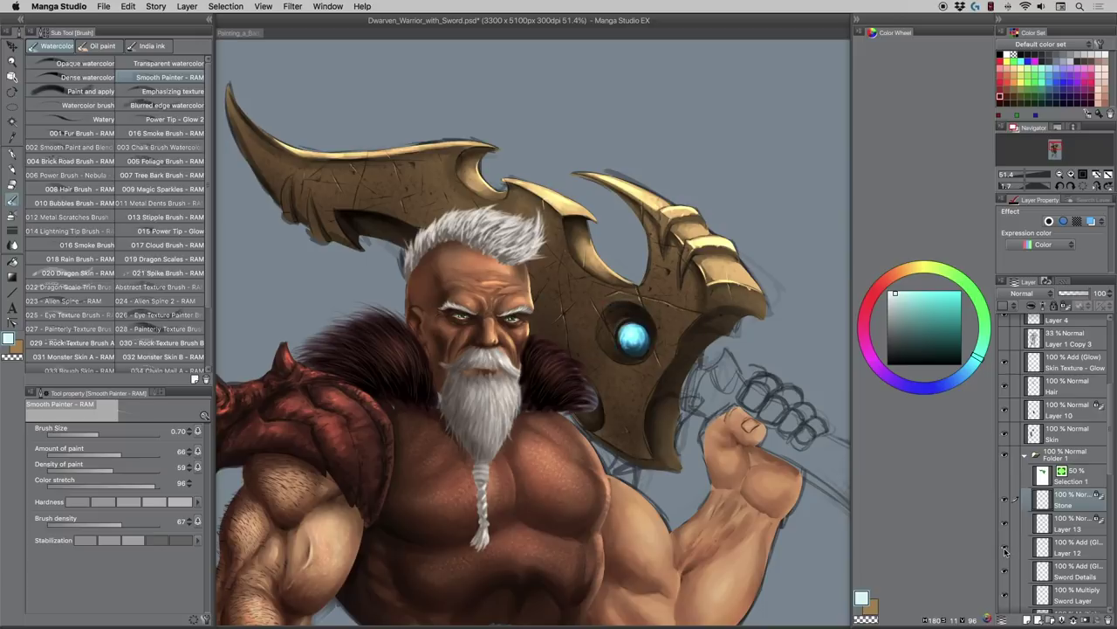
click(1004, 548)
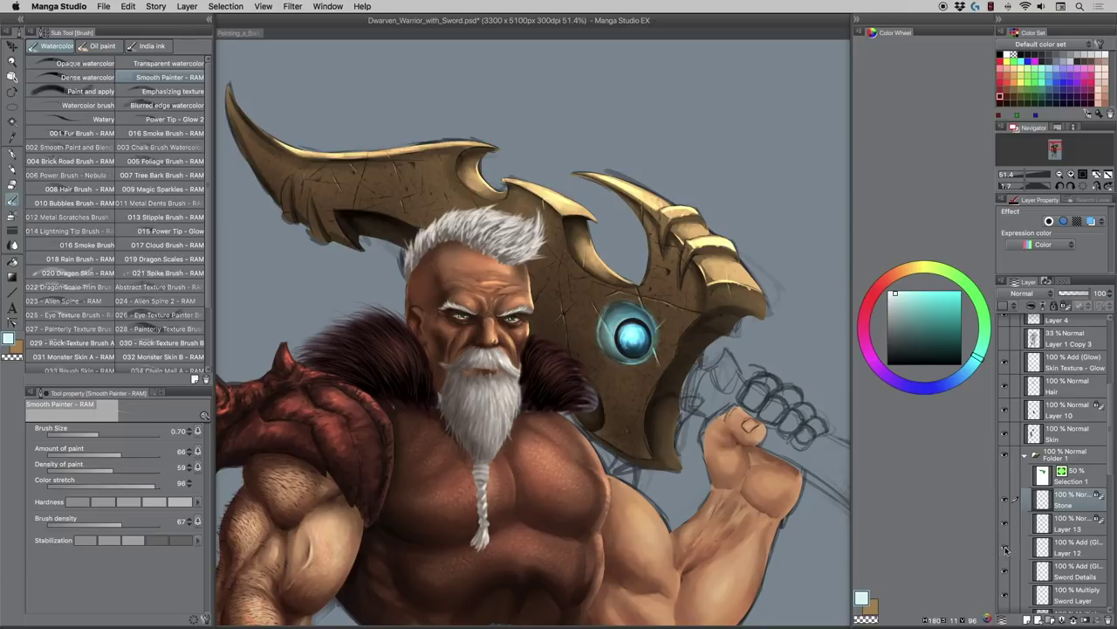
click(1062, 549)
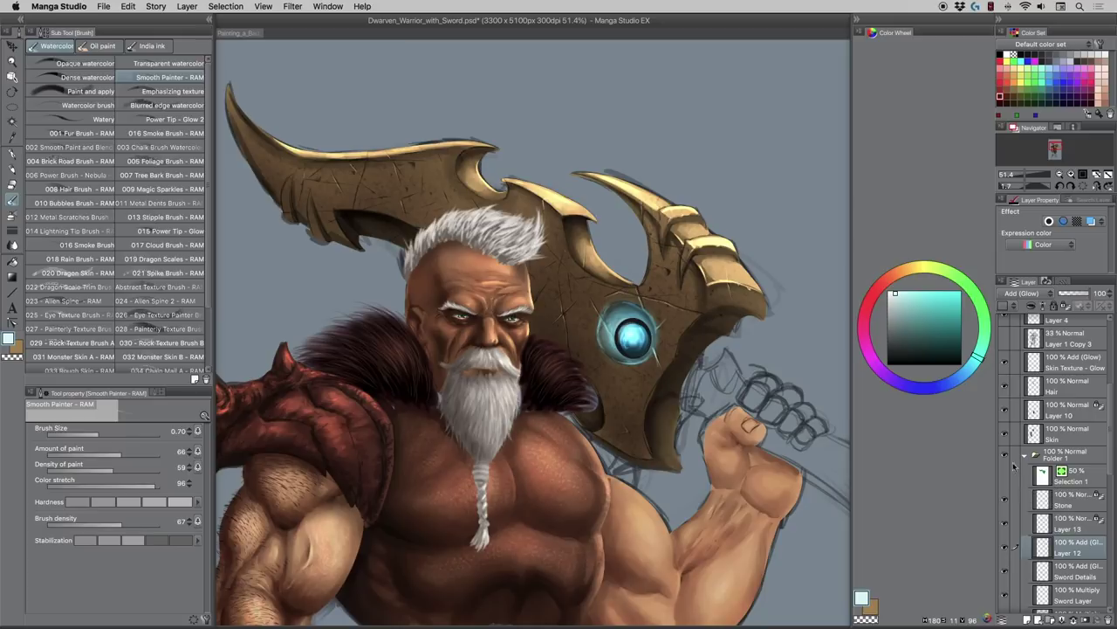
click(13, 61)
mouse_move(472, 194)
mouse_down()
mouse_move(334, 198)
mouse_move(399, 184)
mouse_up()
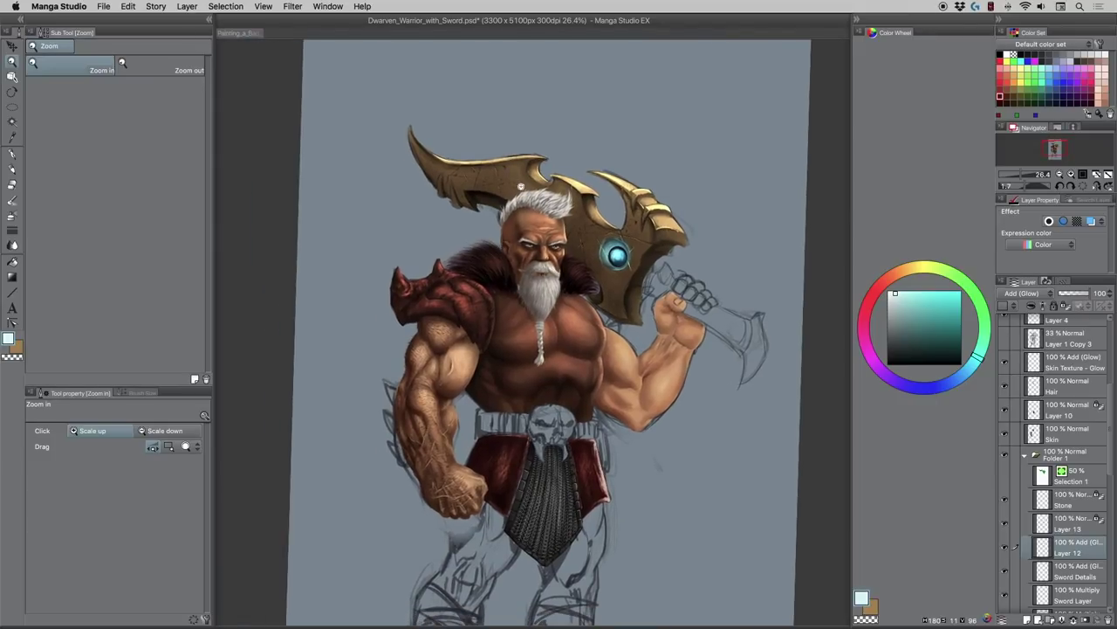
click(518, 178)
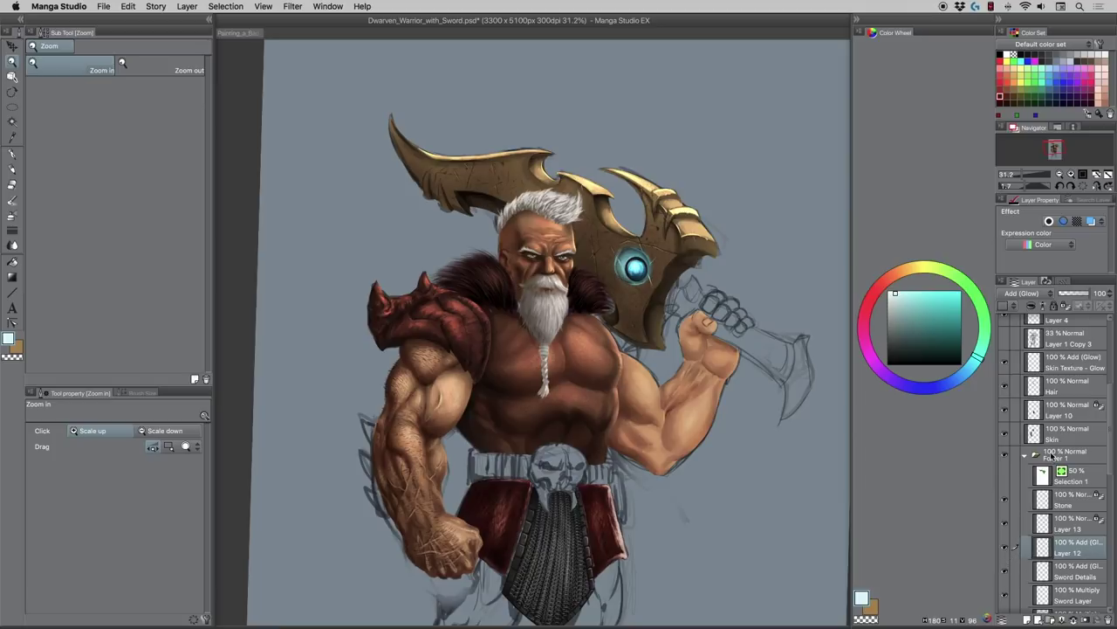
- Collapse the sword's layer folder and rename it as Sword
click(1026, 460)
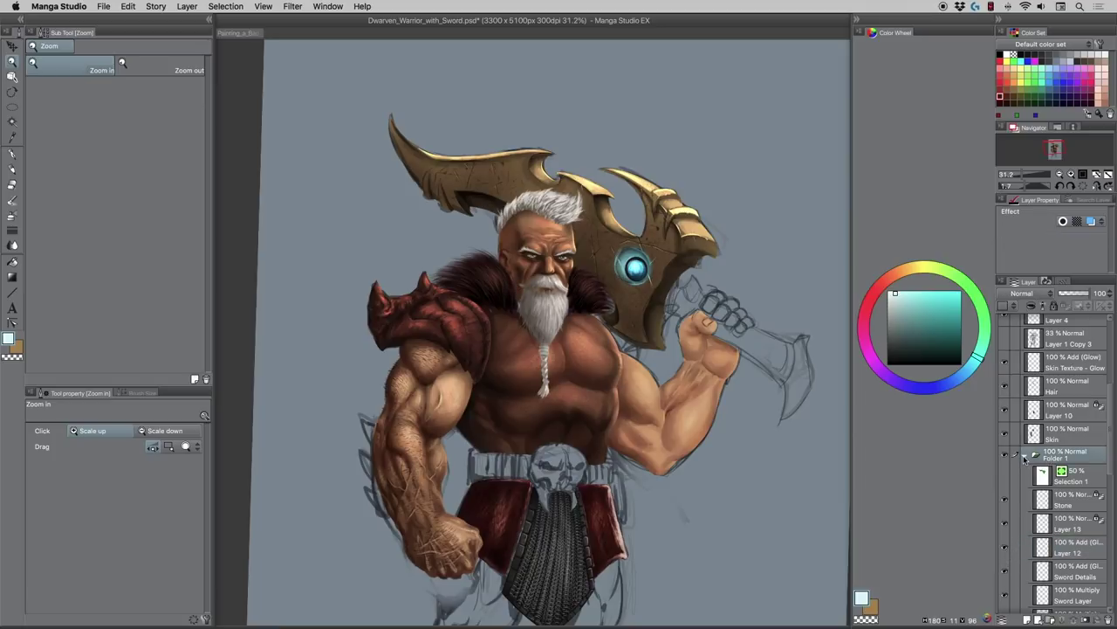
click(1026, 457)
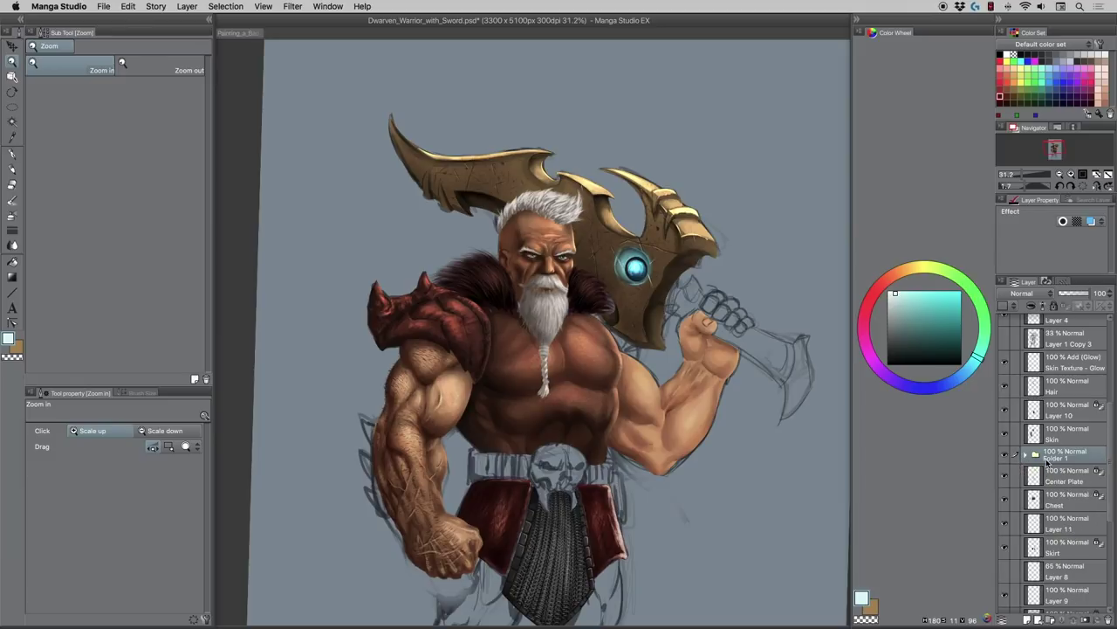
double_click(1053, 461)
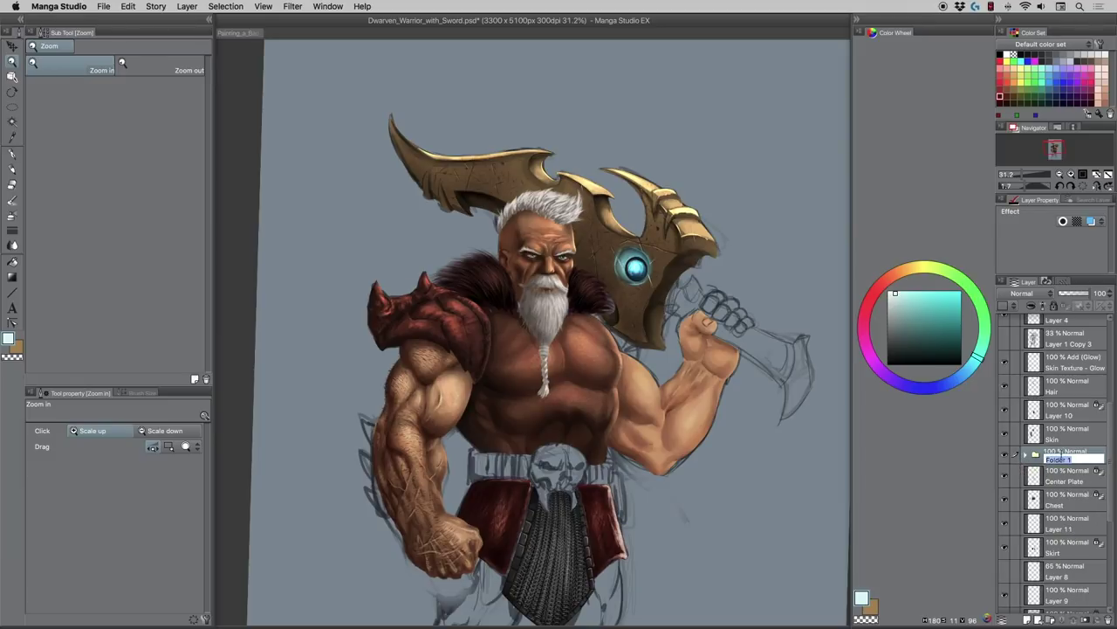
text(Sword)
key(Return)
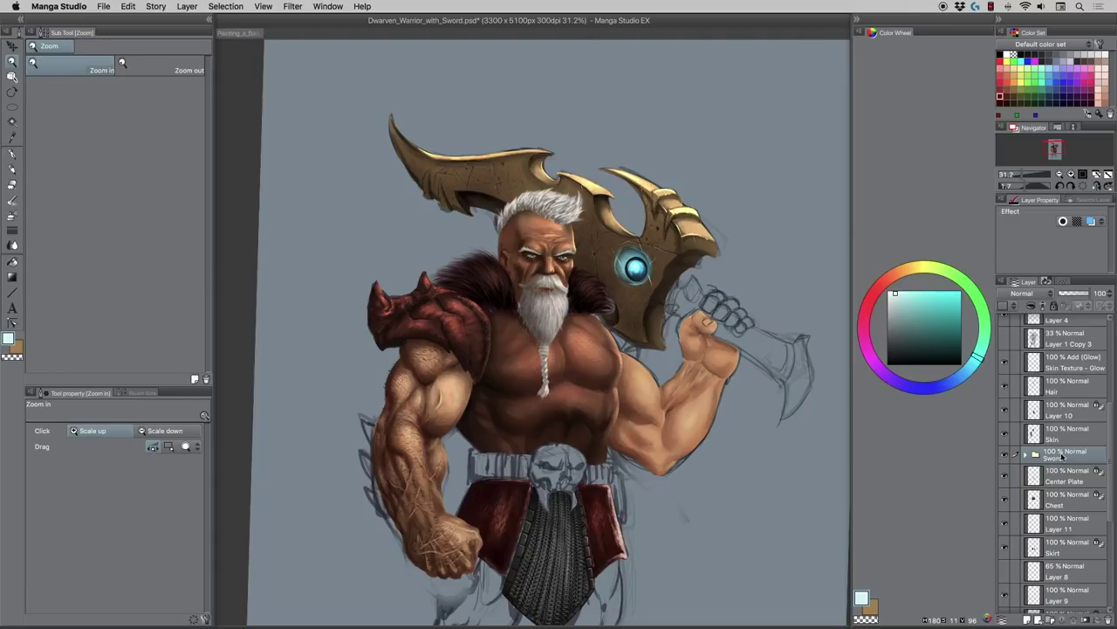
- Duplicate the Sword folder and hide the original
drag(1056, 459, 1027, 618)
click(1004, 464)
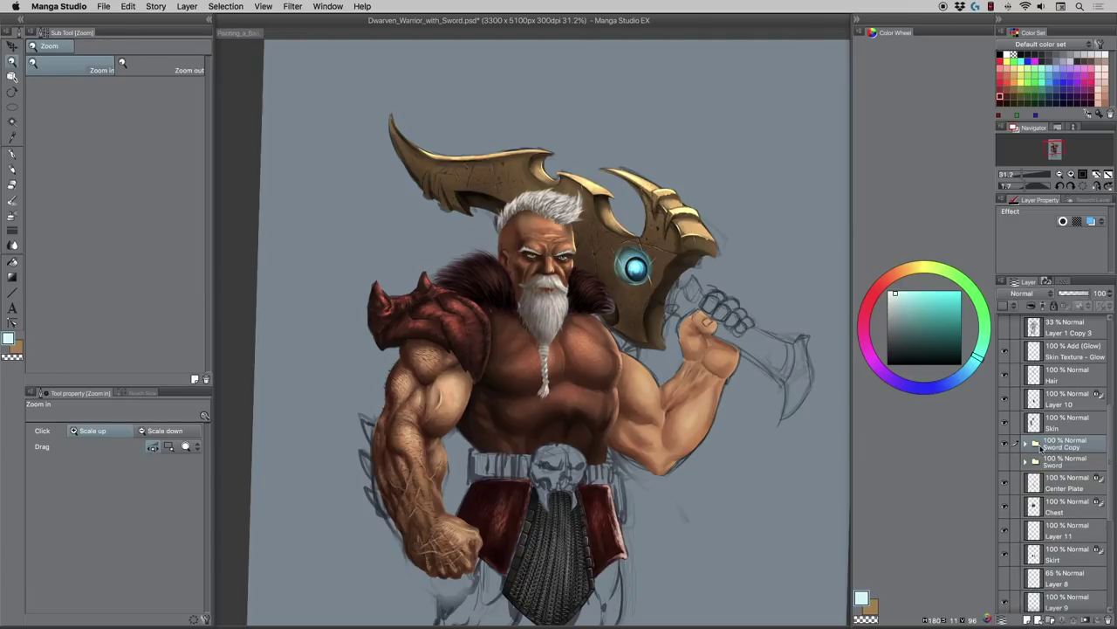
- Try Merge Layers on the Sword Copy folder and undo the merge
right_click(1054, 452)
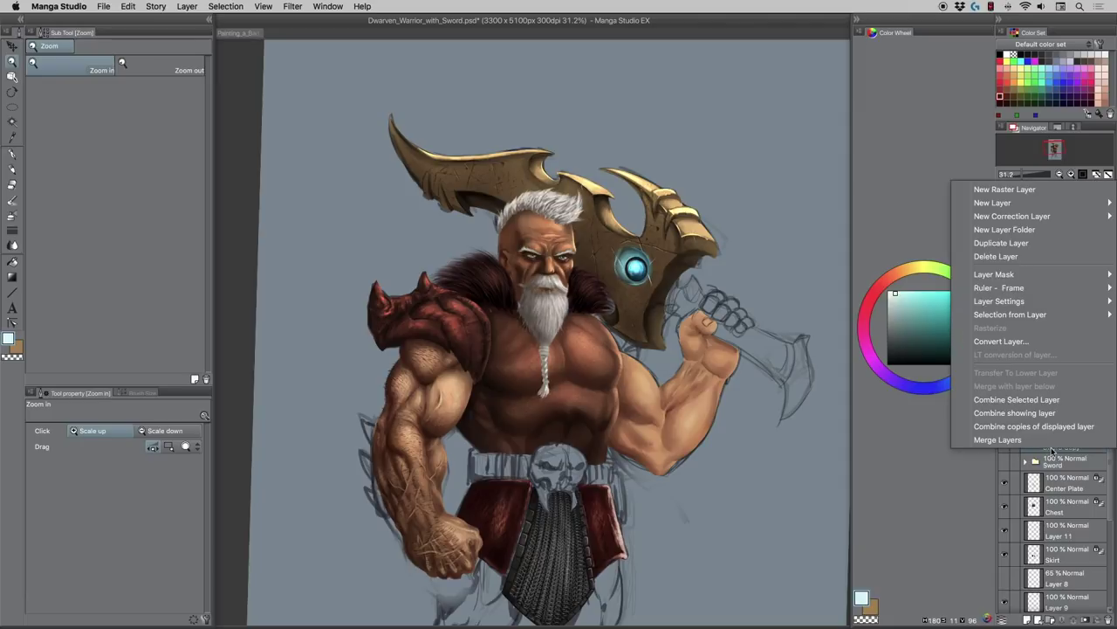
click(1015, 440)
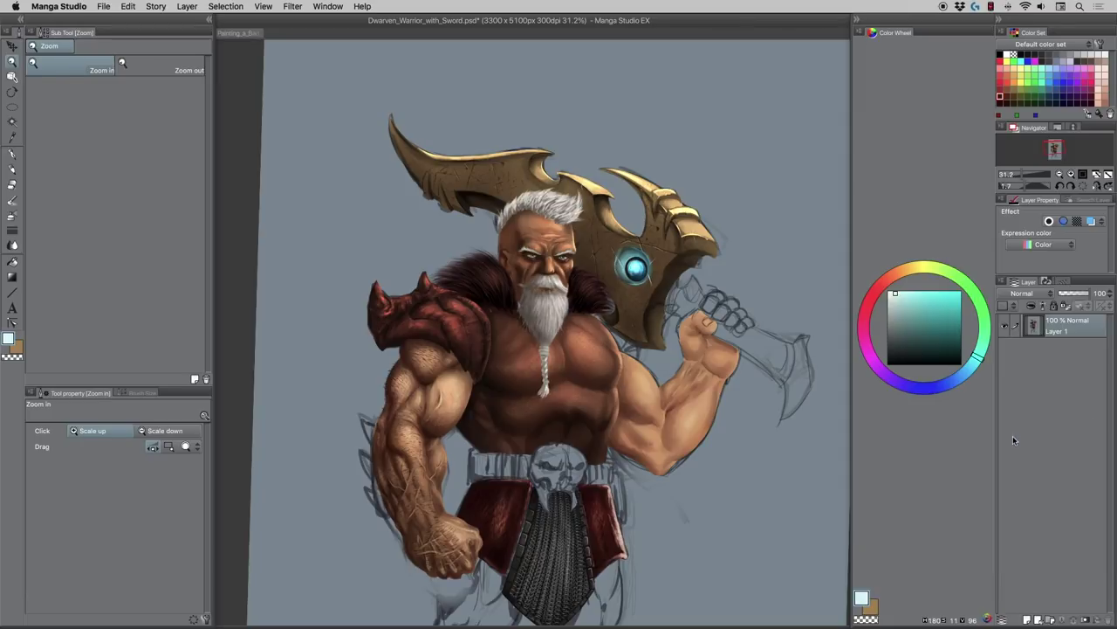
key(super+c)
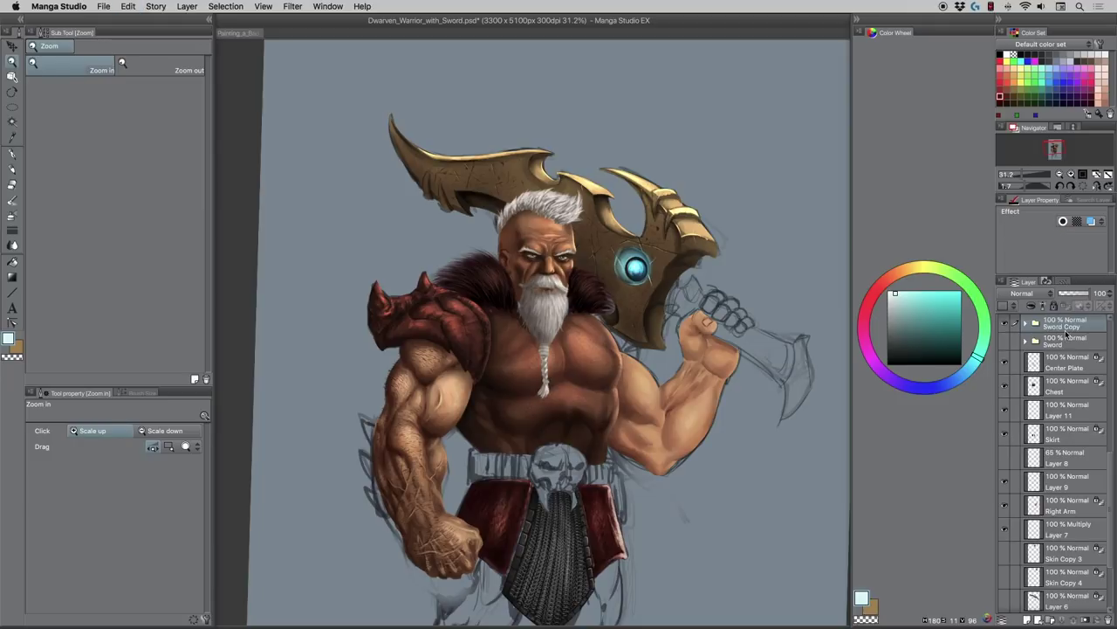
- Combine the Sword Copy folder into a single layer and toggle its visibility to check the merged sword
right_click(1066, 326)
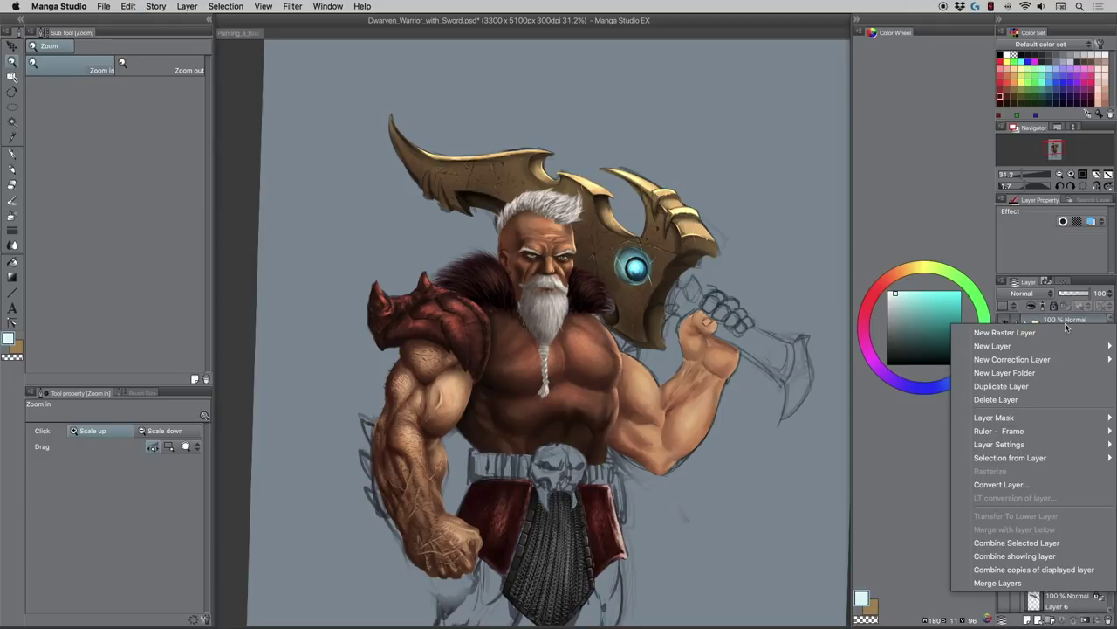
click(1031, 543)
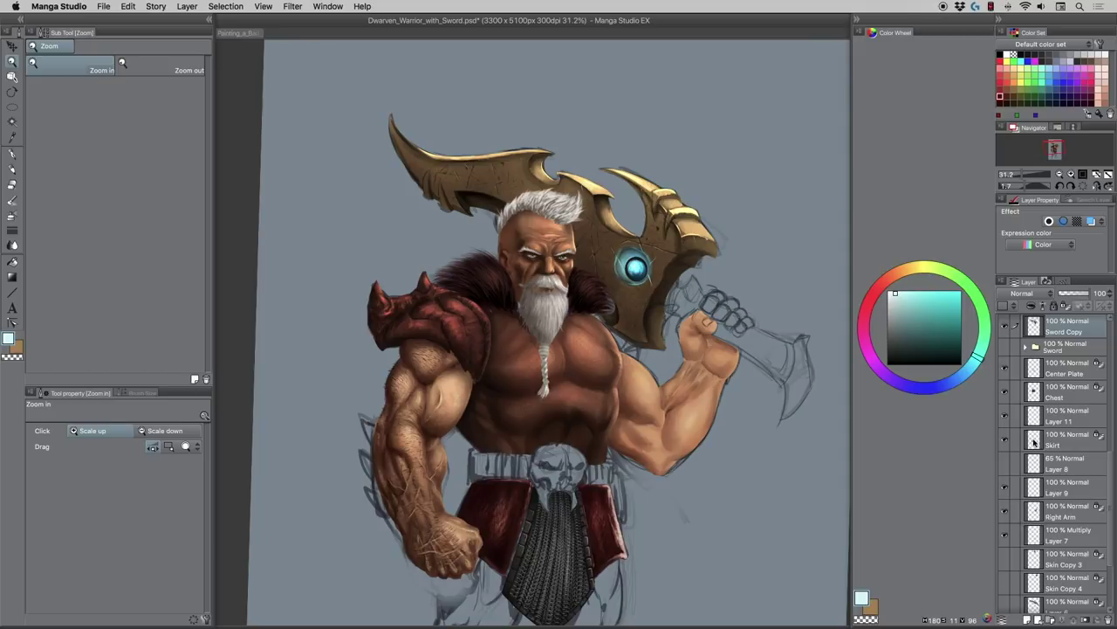
scroll(1016, 358, up, 1)
click(1005, 358)
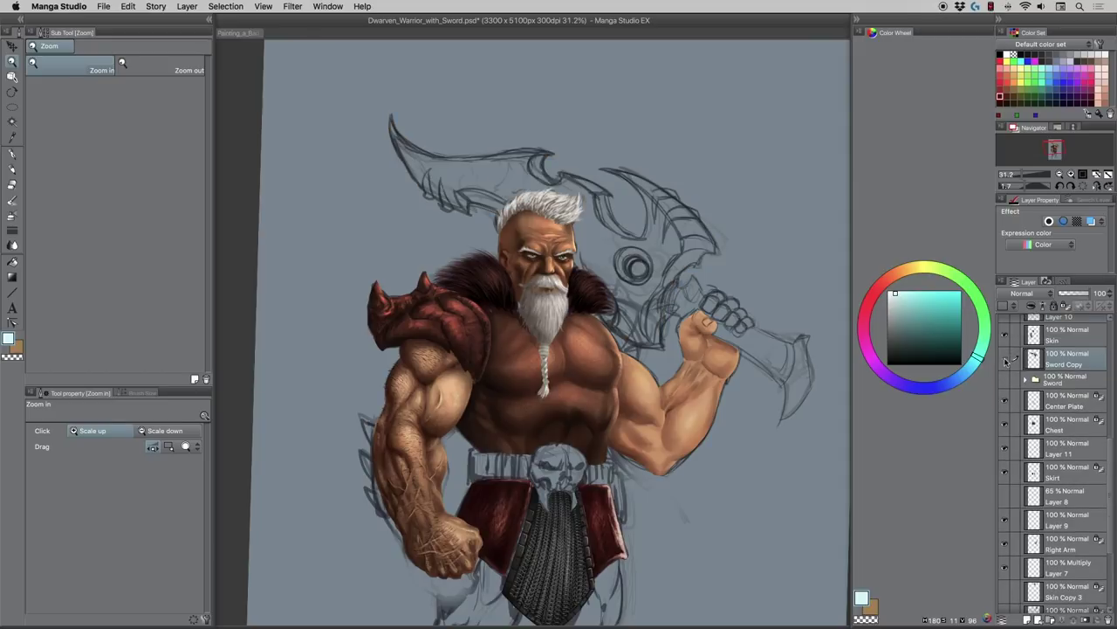
click(1005, 359)
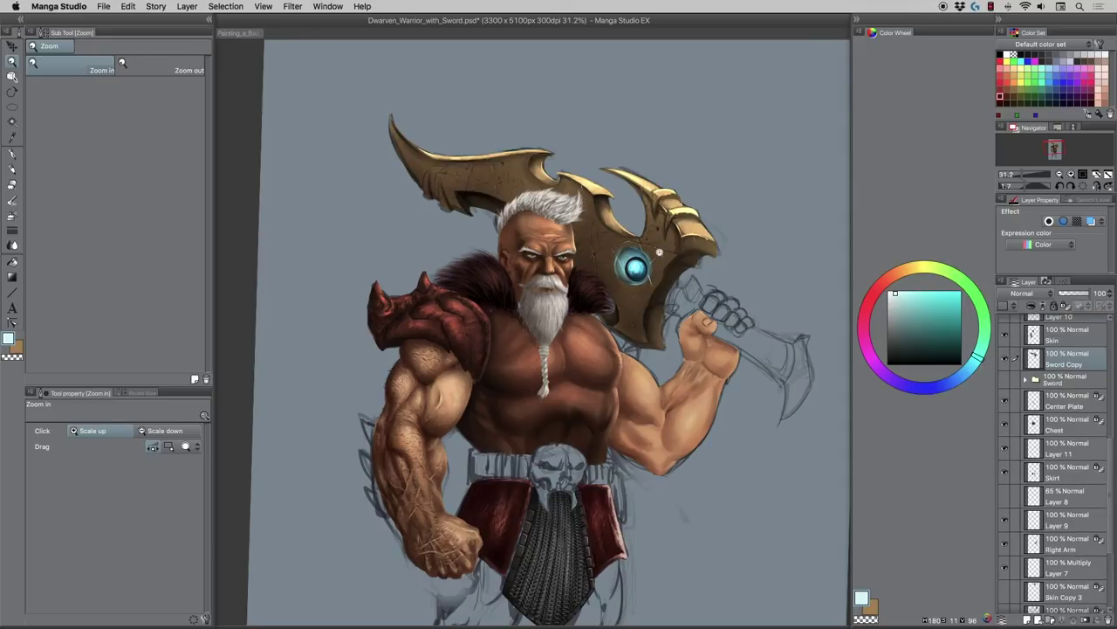
click(660, 252)
click(660, 252)
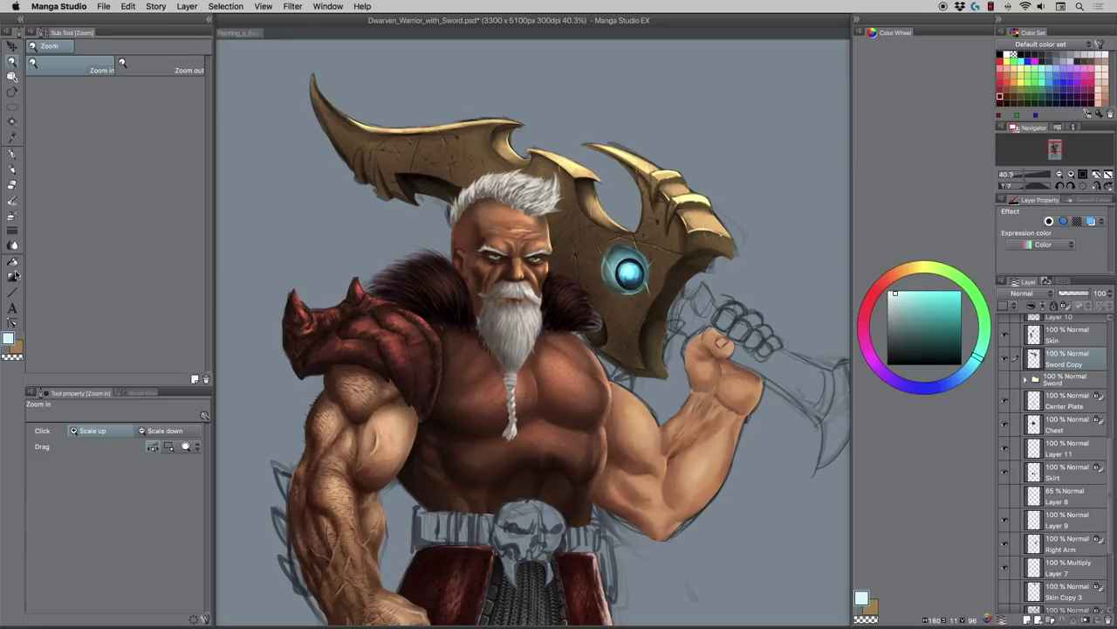
click(12, 215)
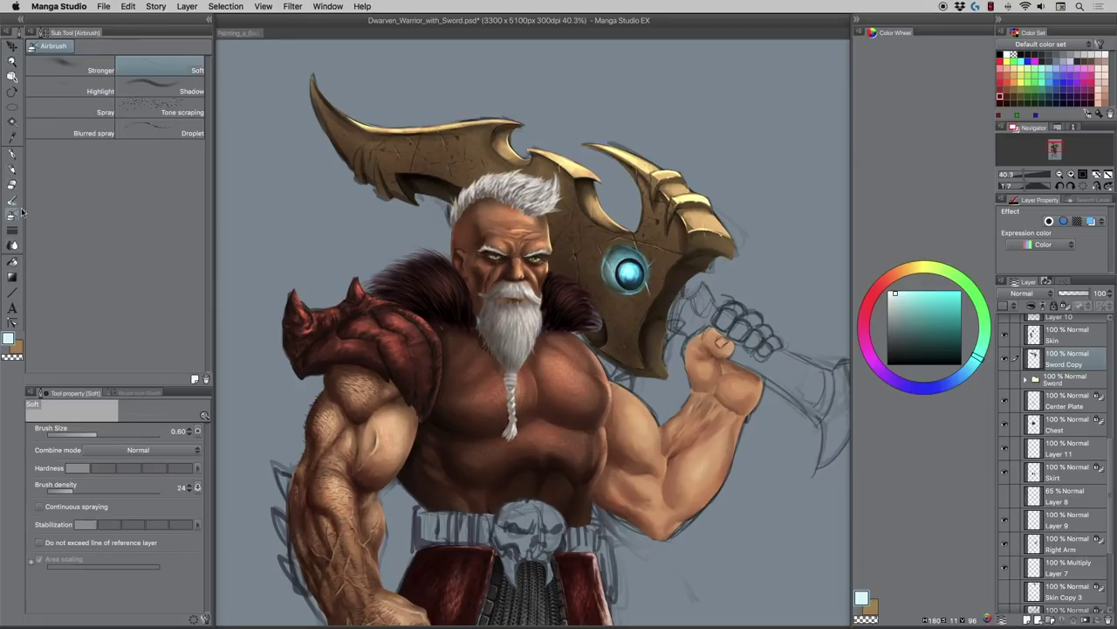
click(140, 450)
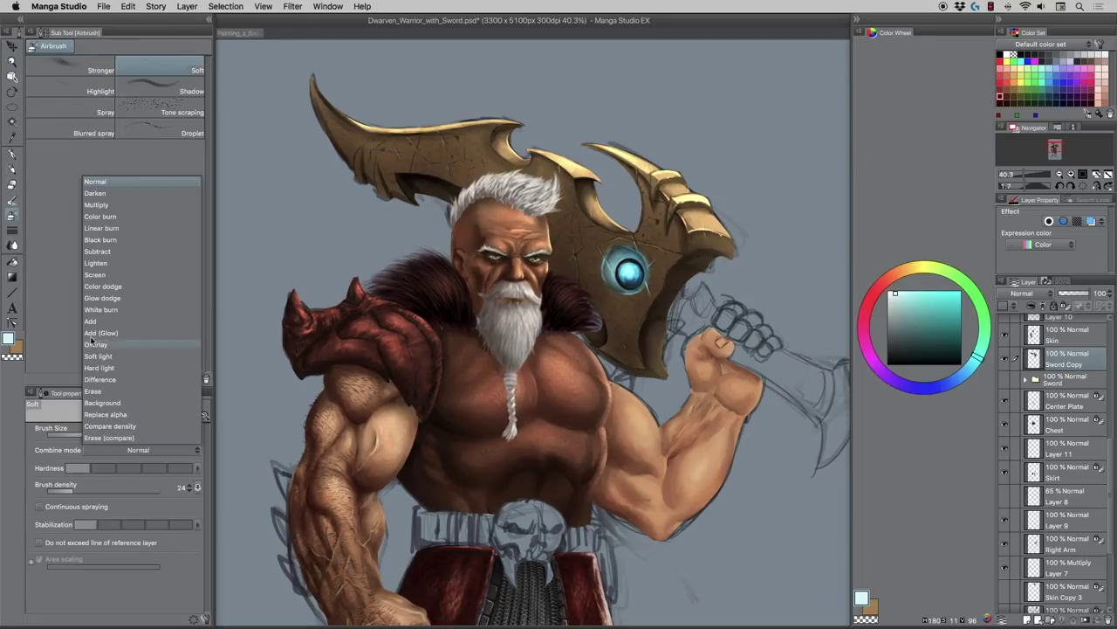
click(44, 293)
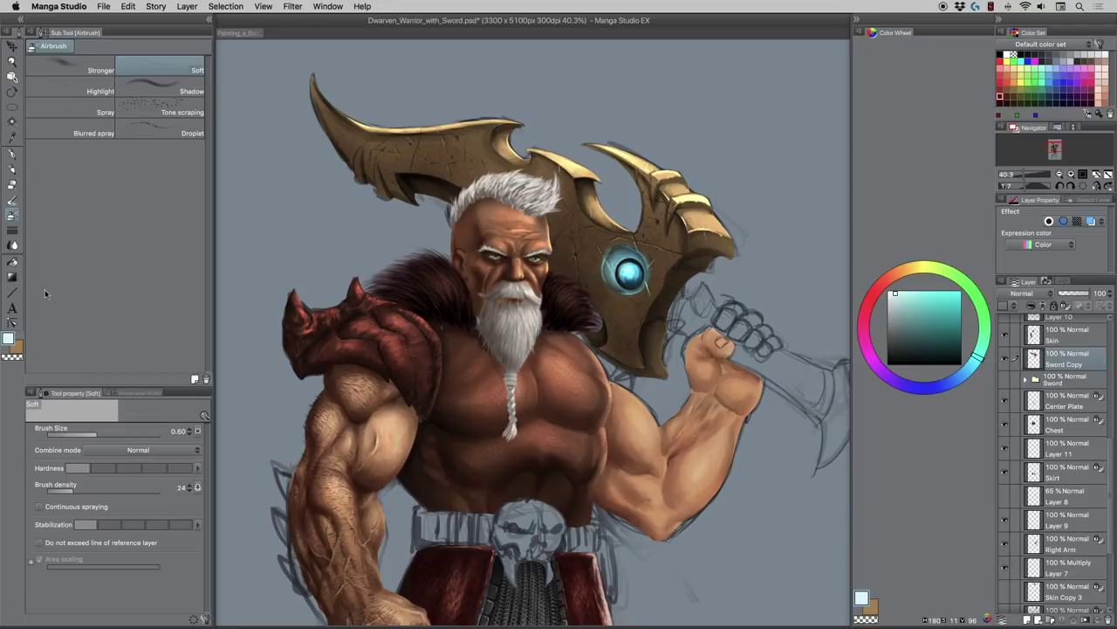
- Try a green glow over the sword's stone with the 015 Power Tip - Glow brush at size 30, then undo it
click(12, 202)
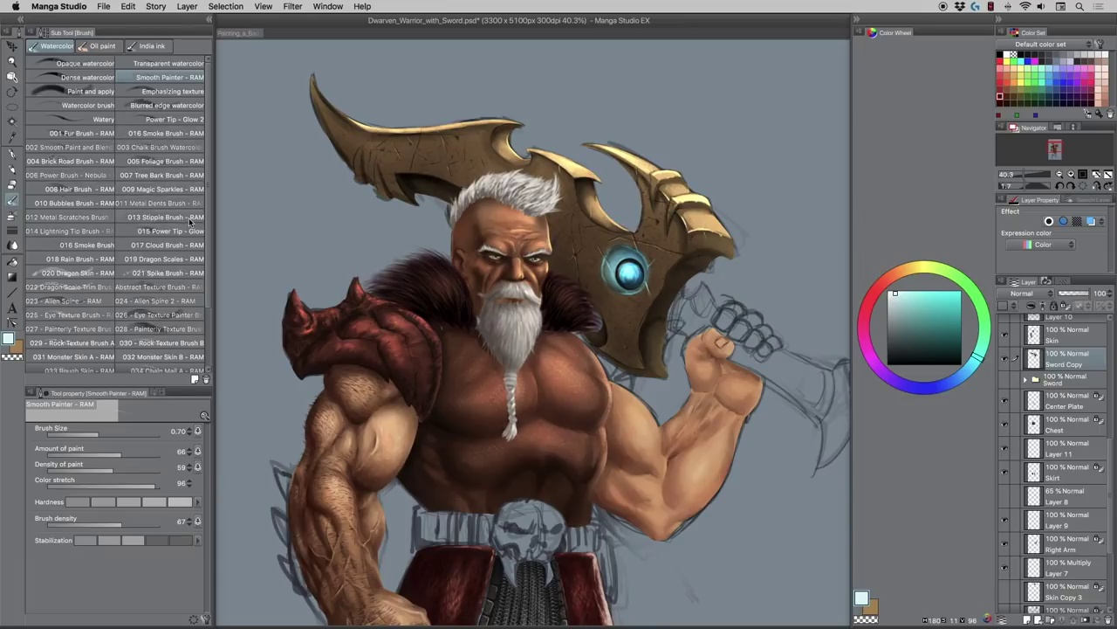
scroll(206, 259, down, 1)
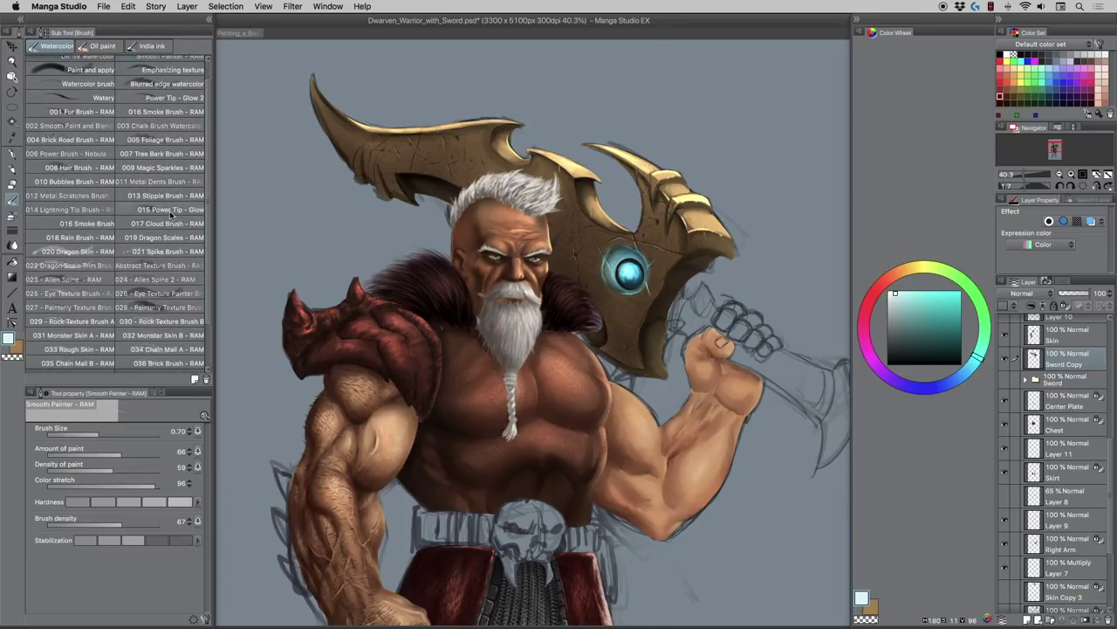
click(128, 213)
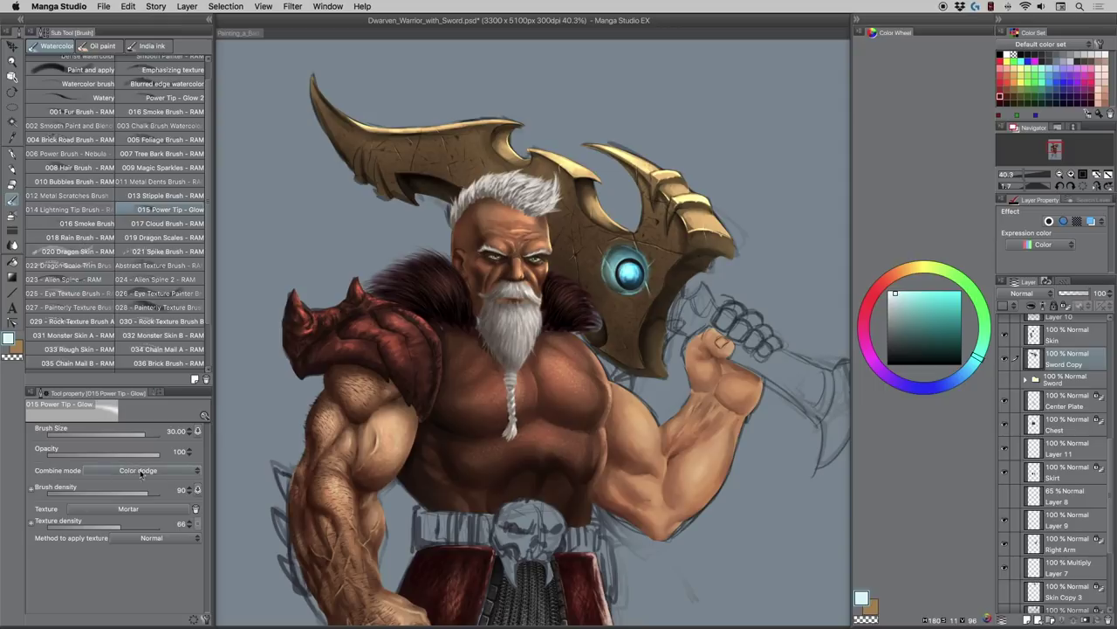
click(937, 296)
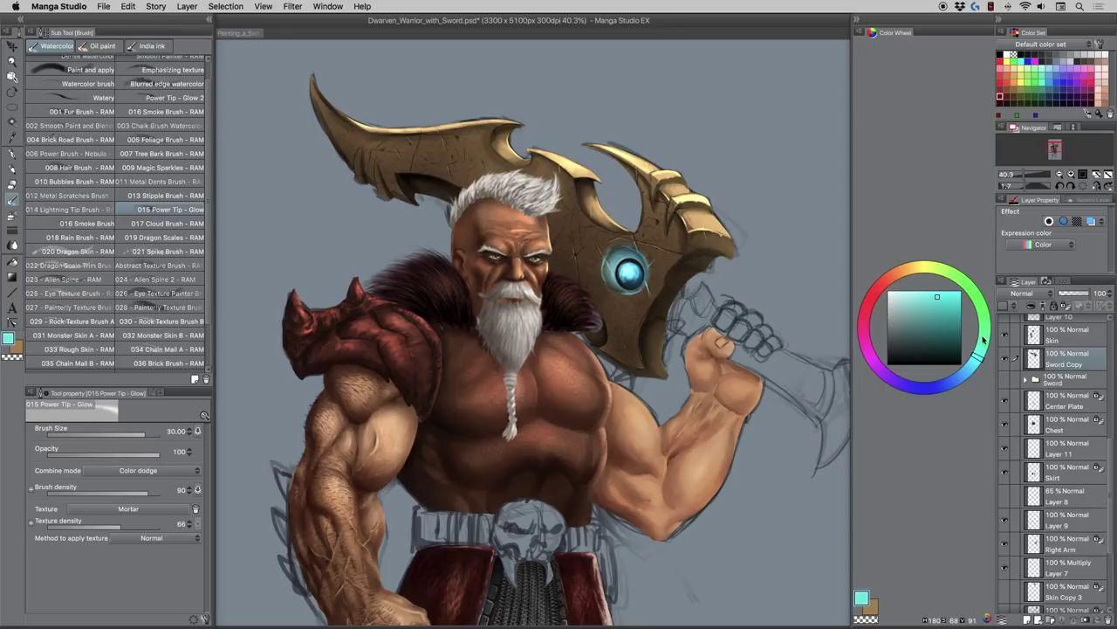
click(984, 340)
click(627, 269)
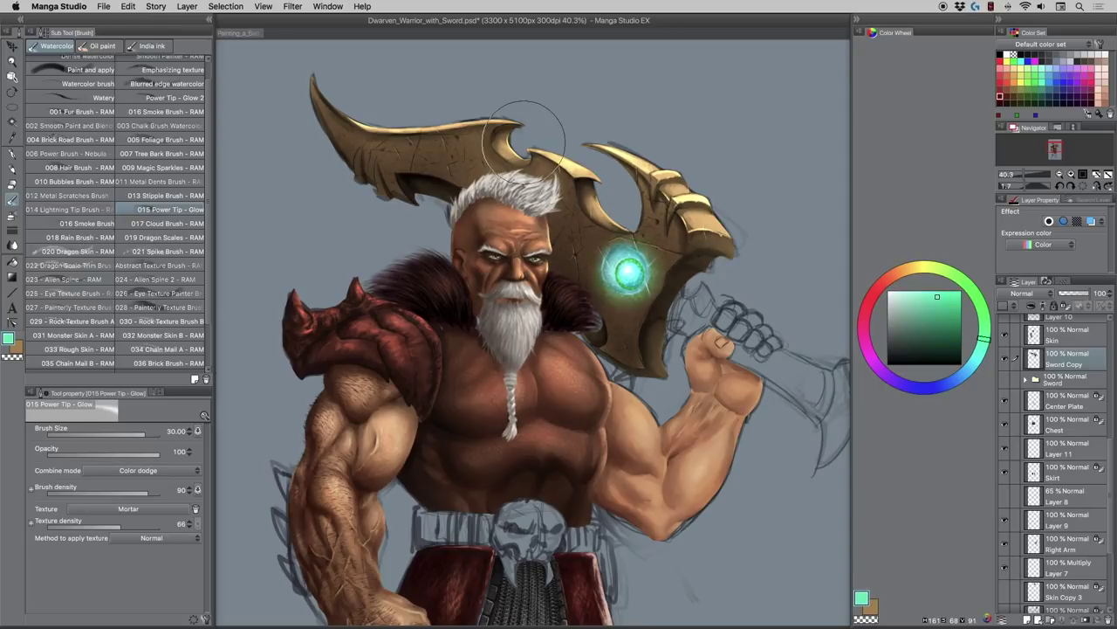
key(ctrl+z)
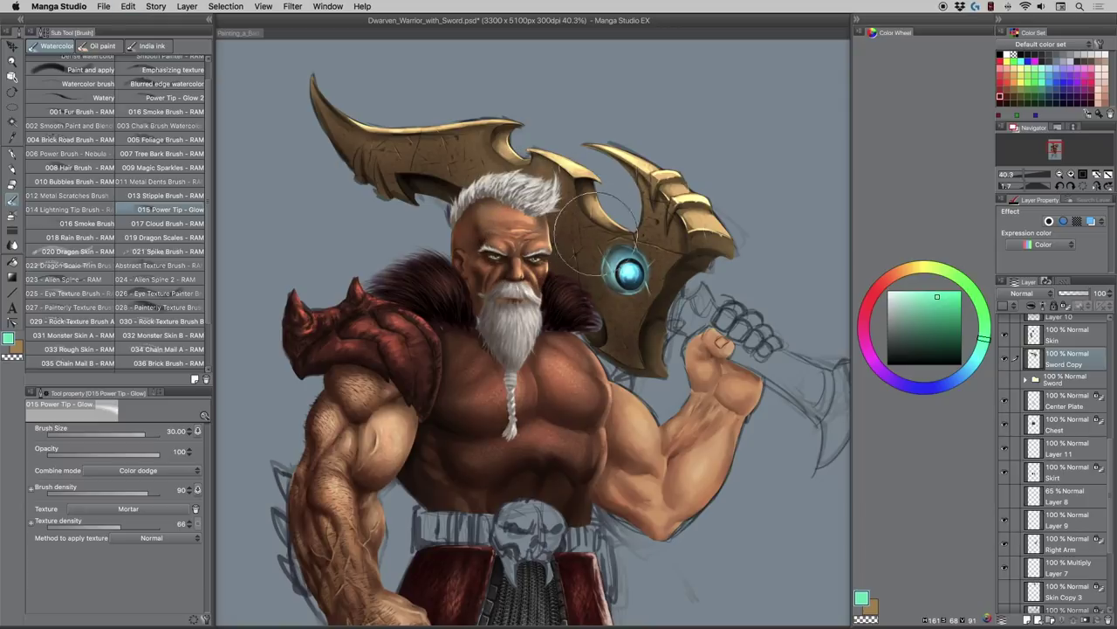
- Try building up the green Power Tip glow over the stone and its halo, using brush sizes 15 and 30
key([)
key([)
key([)
key([)
click(636, 266)
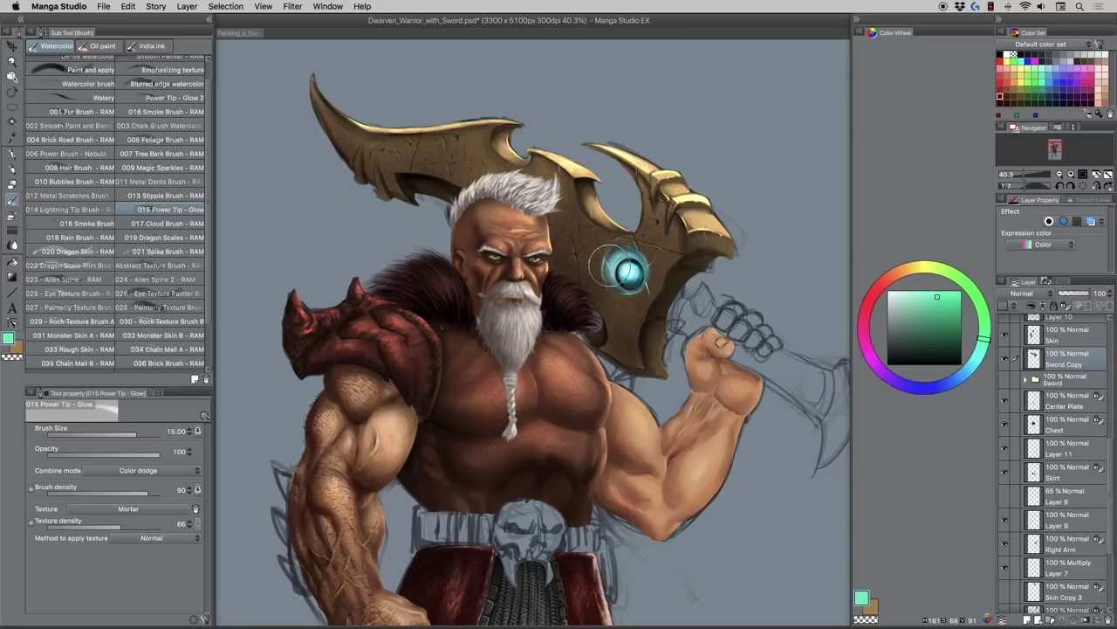
mouse_move(609, 266)
mouse_down()
mouse_move(622, 293)
mouse_move(638, 253)
mouse_move(611, 257)
mouse_move(638, 254)
mouse_move(606, 270)
mouse_move(638, 291)
mouse_move(616, 260)
mouse_move(624, 251)
mouse_move(638, 262)
mouse_move(620, 288)
mouse_move(633, 276)
mouse_move(607, 271)
mouse_move(626, 278)
mouse_move(623, 290)
mouse_move(620, 247)
mouse_move(633, 252)
mouse_move(606, 260)
mouse_move(615, 248)
mouse_move(626, 297)
mouse_move(603, 254)
mouse_move(644, 259)
mouse_move(602, 278)
mouse_move(639, 257)
mouse_move(628, 245)
mouse_move(614, 295)
mouse_move(619, 238)
mouse_move(630, 306)
mouse_up()
key(])
key(])
key(])
key(])
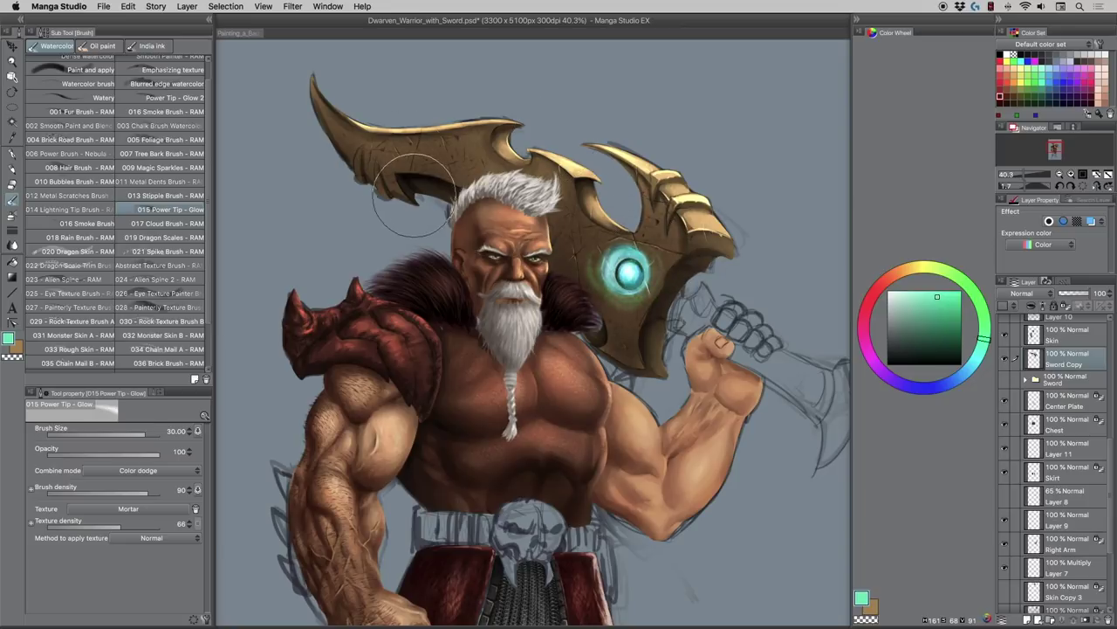
- Undo all the green glow strokes on the sword's stone
key(super+z)
key(super+z)
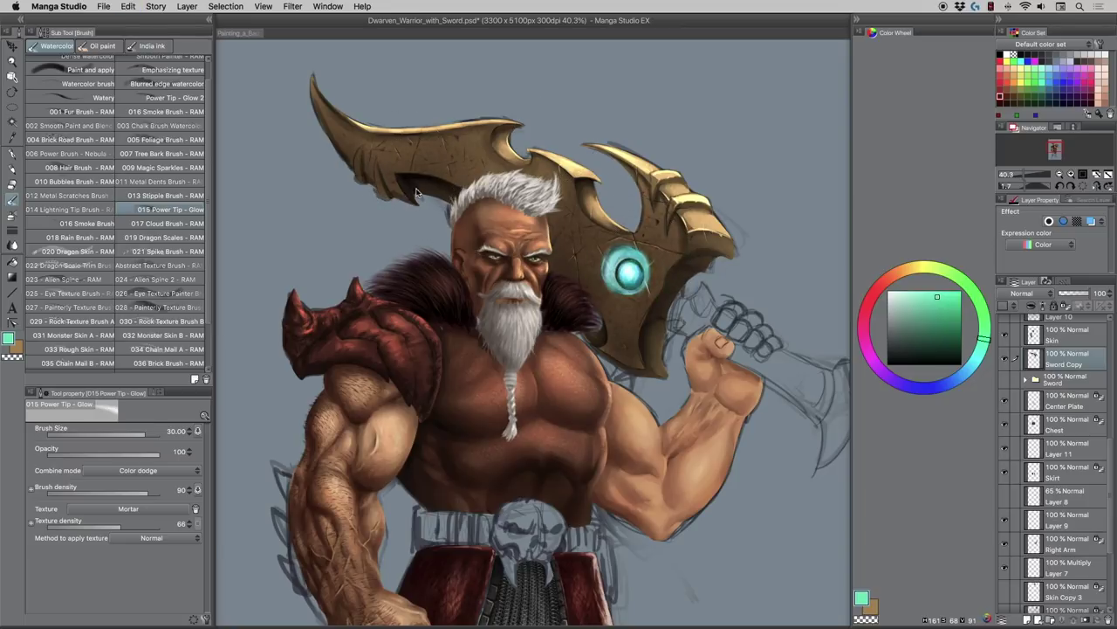
key(super+z)
key(super+z)
key(super+z)
key(super+z)
key(super+z)
key(super+z)
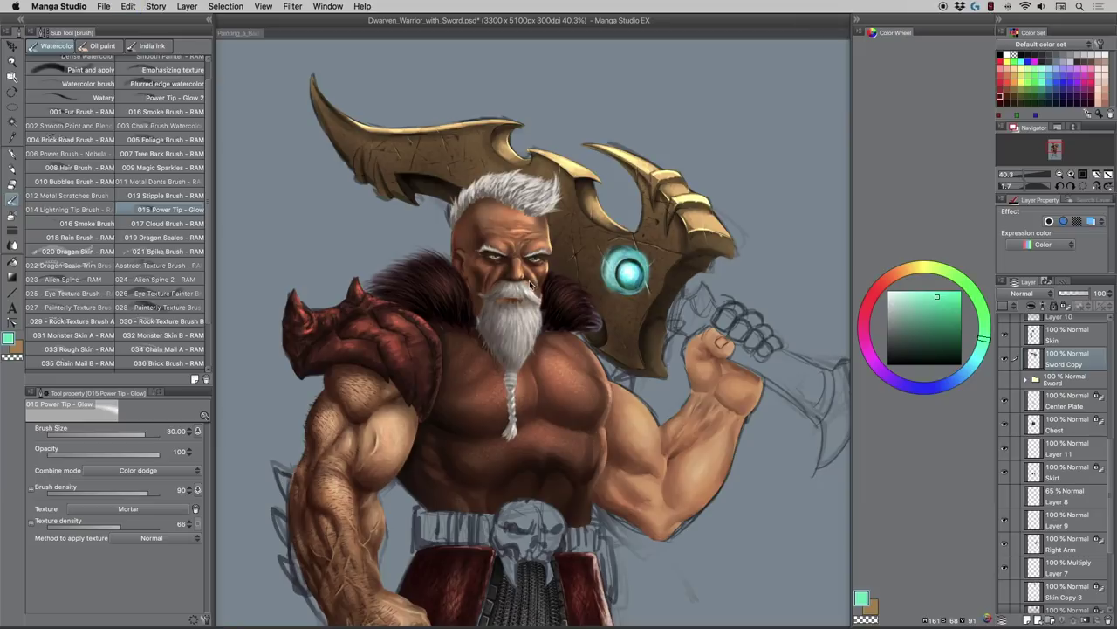
key(super+z)
key(super+z)
key(super+z)
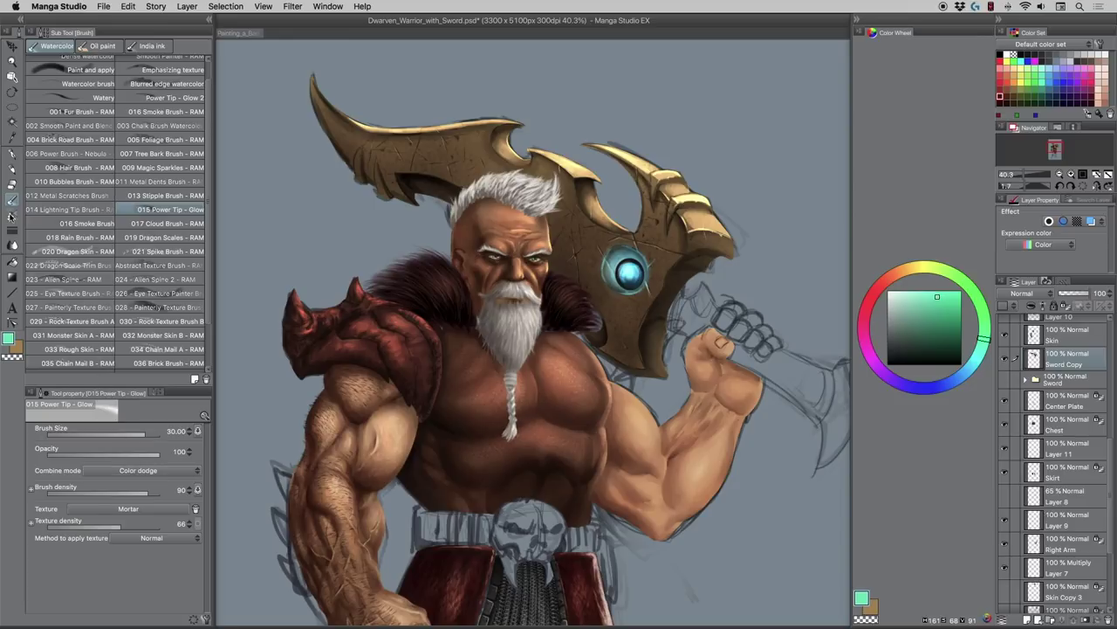
- Set the Soft airbrush's Combine mode to Color dodge and choose a saturated blue with hue 219
click(13, 214)
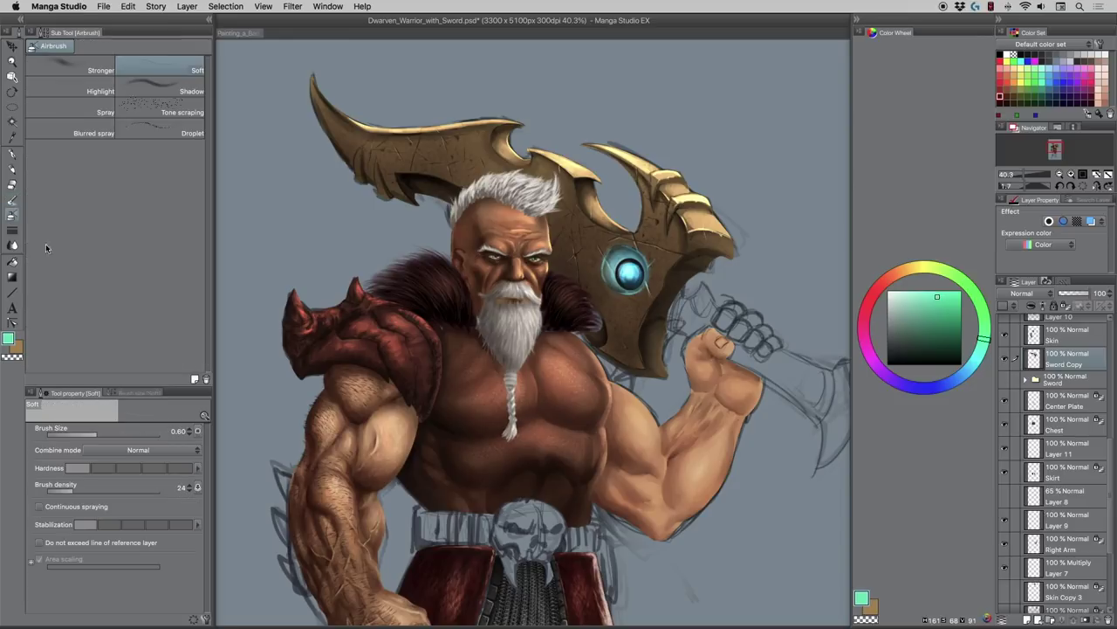
click(131, 445)
click(100, 287)
click(975, 360)
drag(955, 382, 942, 378)
click(949, 306)
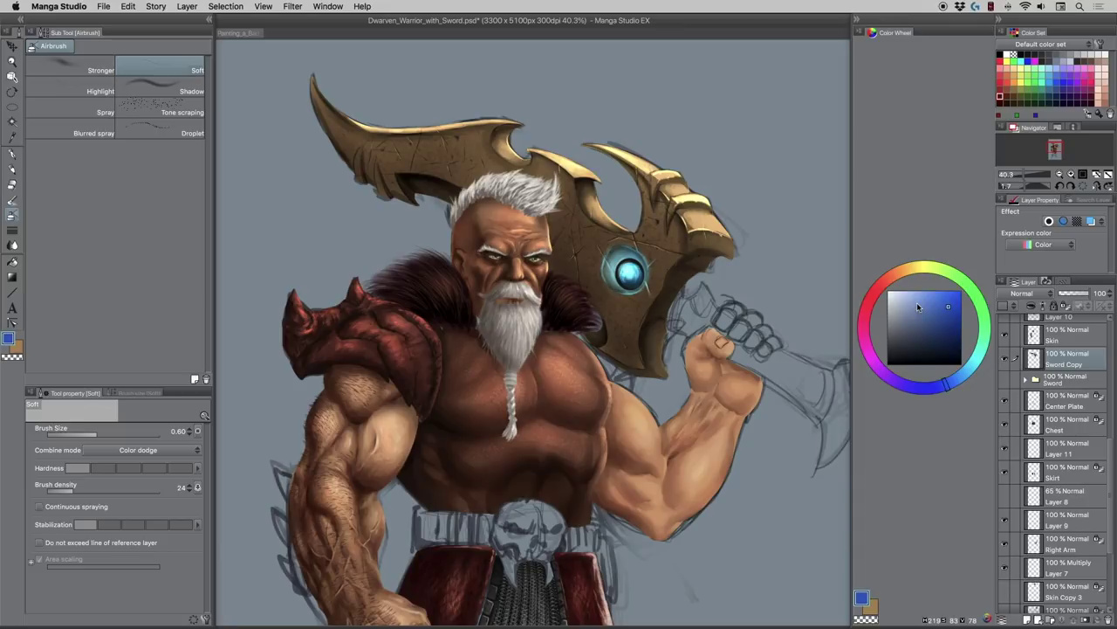
- Enlarge the airbrush to about size 12 and paint a blue glow over the stone and the surrounding blade
key(])
key(])
key(])
key(])
key(])
key(])
key(])
key(])
key(])
key(])
key(])
mouse_move(618, 265)
mouse_down()
mouse_move(645, 279)
mouse_move(610, 253)
mouse_move(640, 288)
mouse_move(605, 262)
mouse_move(609, 253)
mouse_move(614, 280)
mouse_move(648, 279)
mouse_move(618, 249)
mouse_move(653, 277)
mouse_move(596, 258)
mouse_move(601, 248)
mouse_move(587, 275)
mouse_move(596, 253)
mouse_move(592, 271)
mouse_move(626, 291)
mouse_move(646, 280)
mouse_move(589, 266)
mouse_move(595, 240)
mouse_up()
key(])
key(])
key([)
key([)
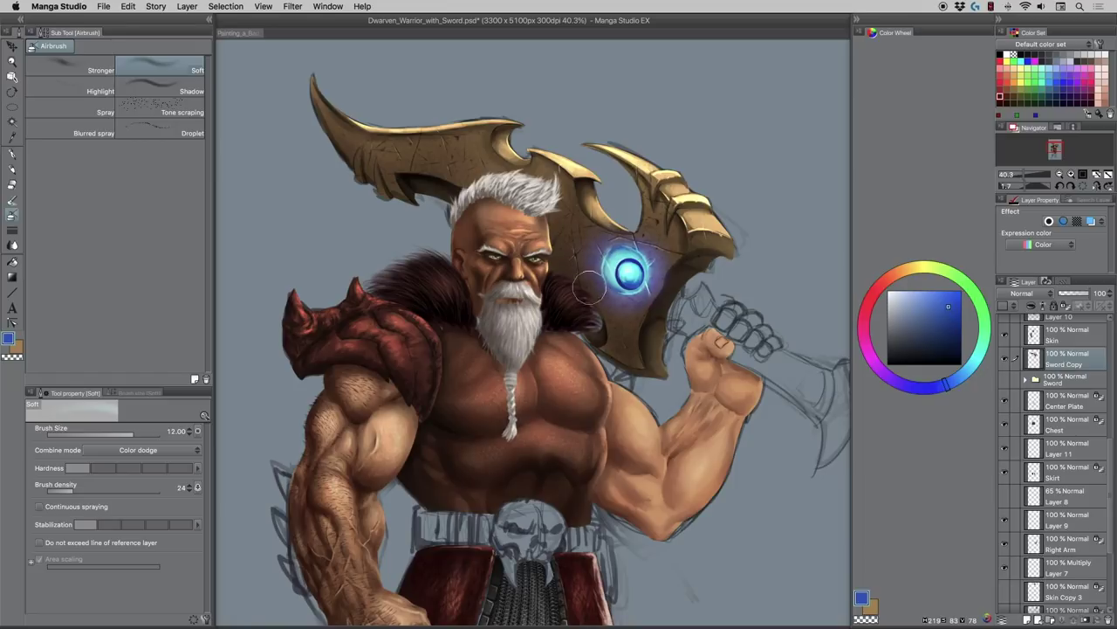
- Reduce the airbrush to size 3 and refine the blue glow around the stone
key(bracketleft)
key(bracketleft)
key(bracketleft)
key(bracketleft)
key(bracketleft)
key(bracketleft)
key(bracketleft)
key(bracketleft)
key(bracketleft)
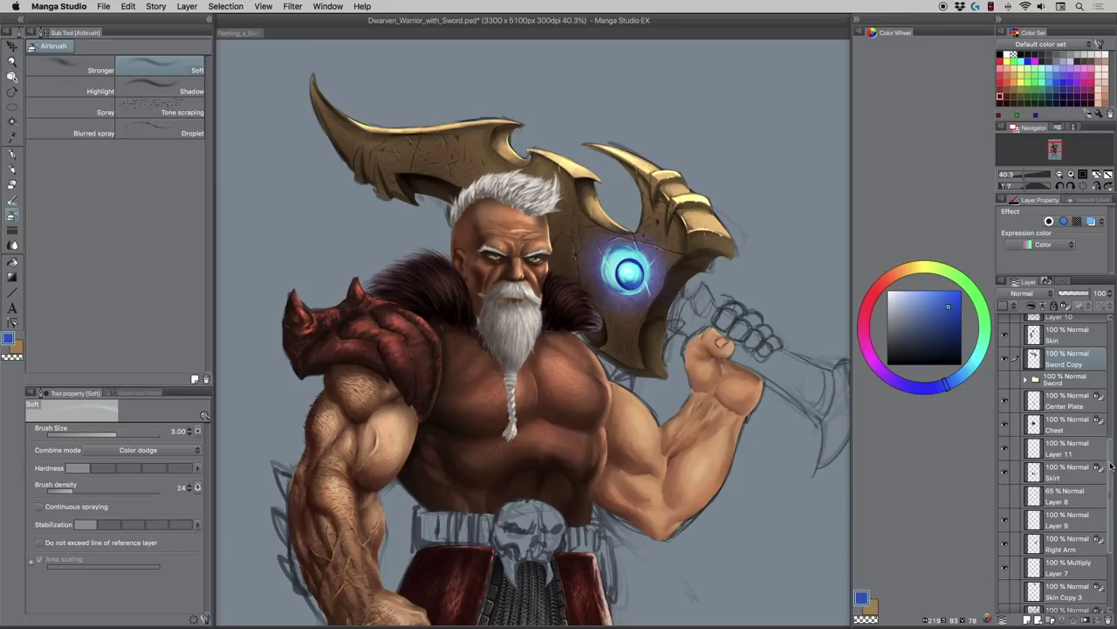
- Duplicate the Skin layer and hide the original
scroll(1081, 393, up, 5)
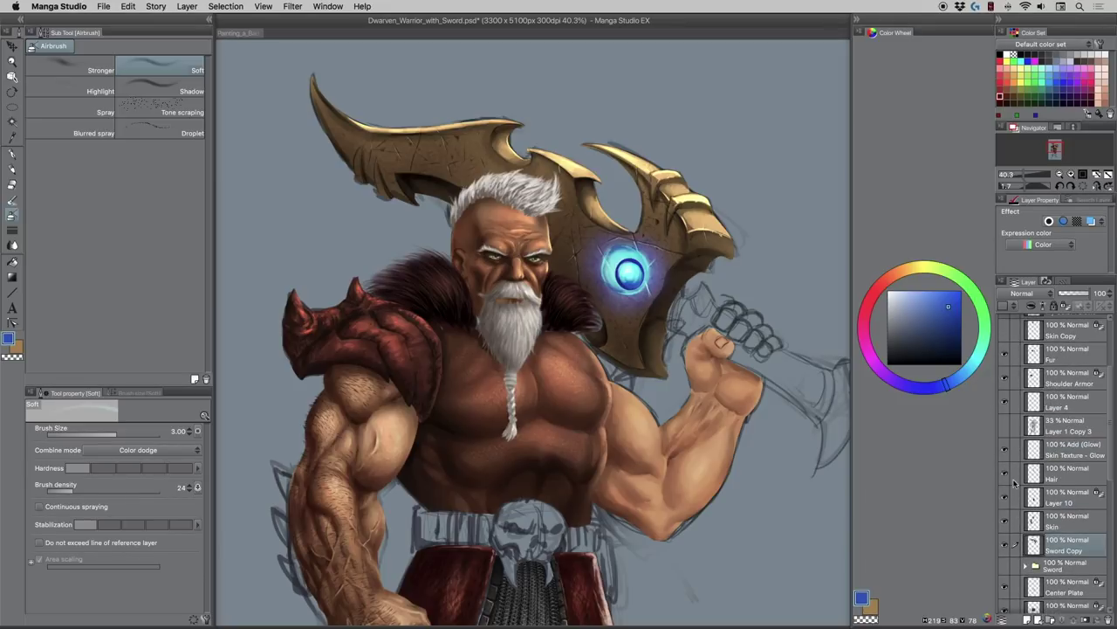
click(1047, 522)
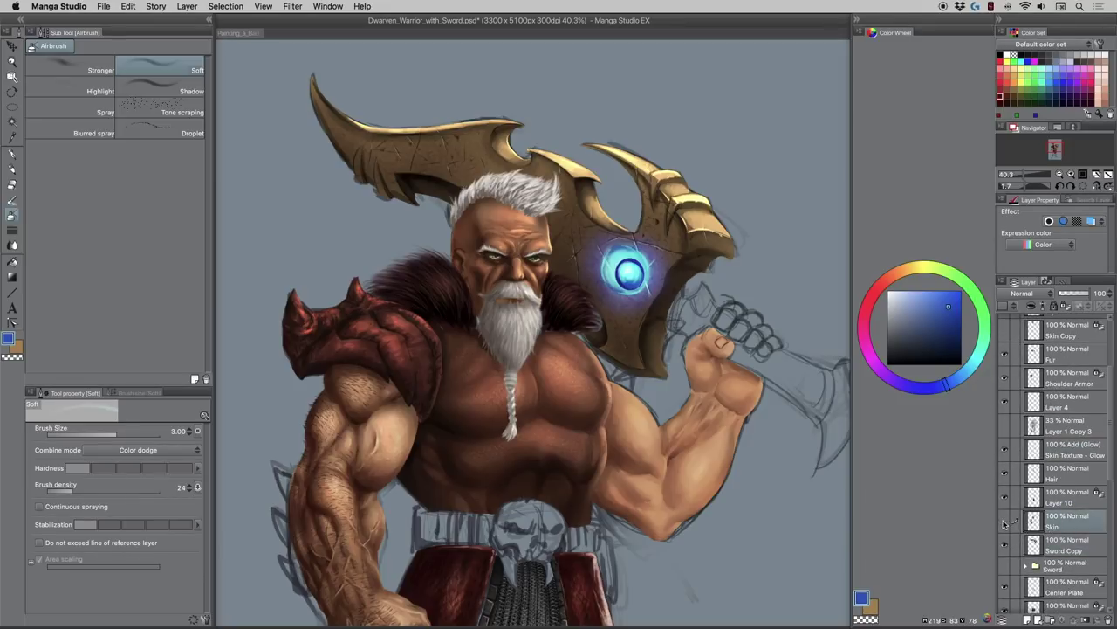
click(1006, 522)
click(1006, 522)
drag(1055, 528, 1028, 618)
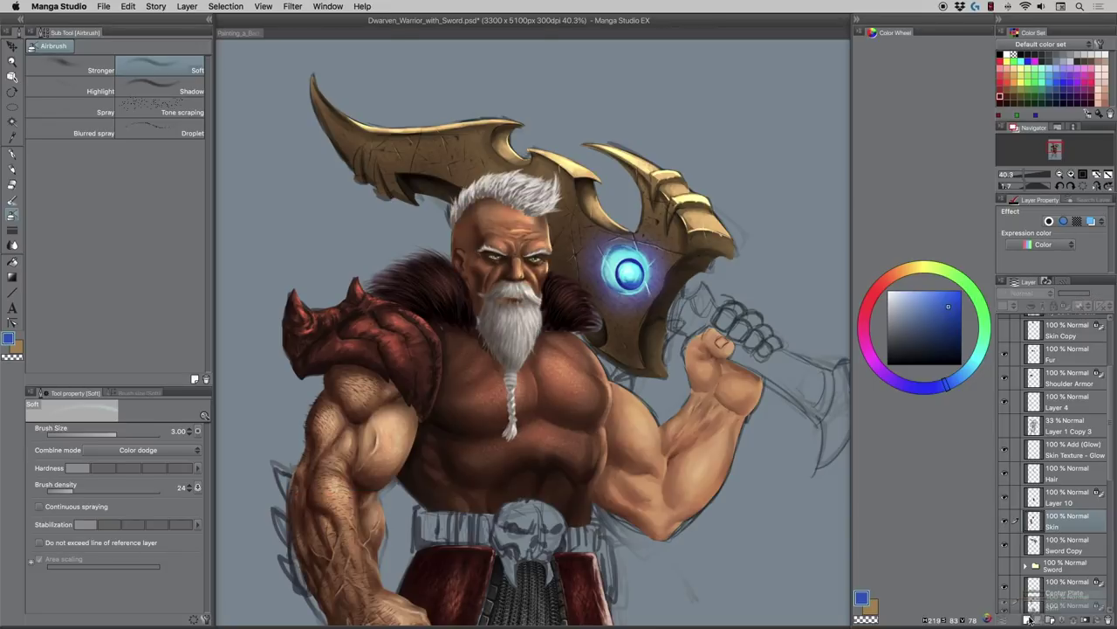
click(1006, 545)
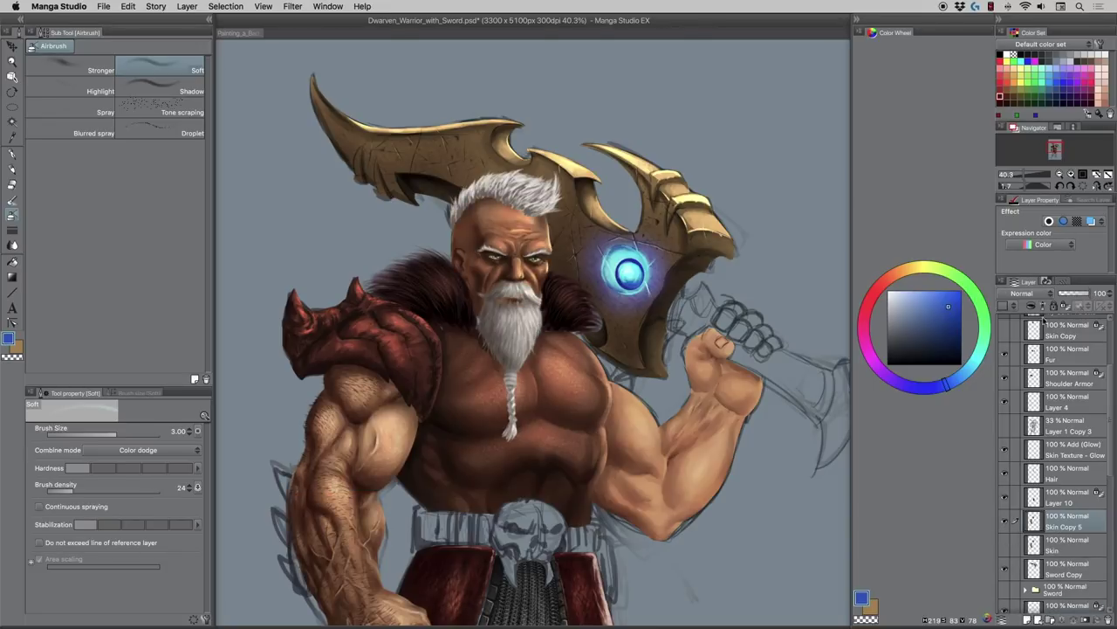
- Airbrush blue reflected light onto the side of the face nearest the stone on Skin Copy 5, using brush sizes around 10 to 12
key(])
key(])
key(])
key(])
key(])
key(])
key(])
key(])
key(bracketleft)
key(bracketleft)
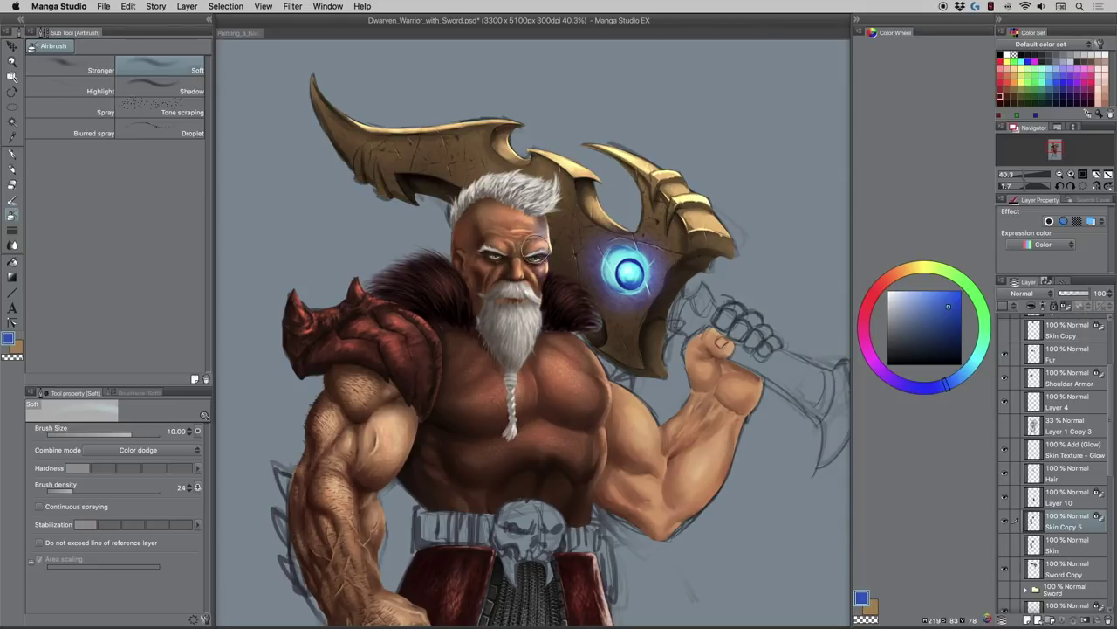
key(bracketright)
key(bracketright)
key(bracketleft)
key(bracketleft)
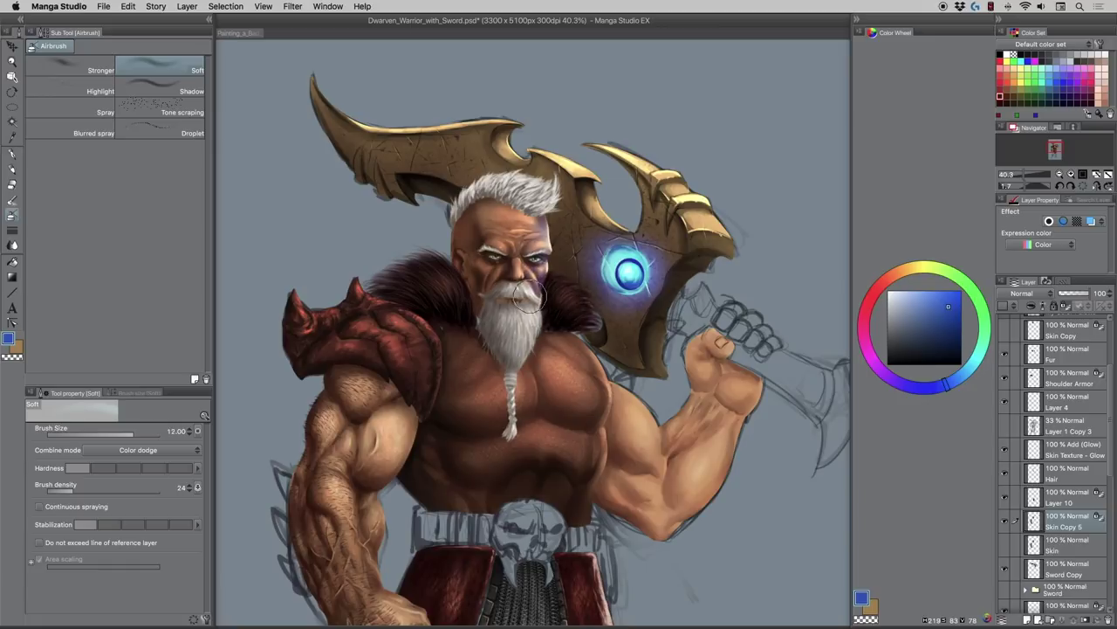
key(bracketright)
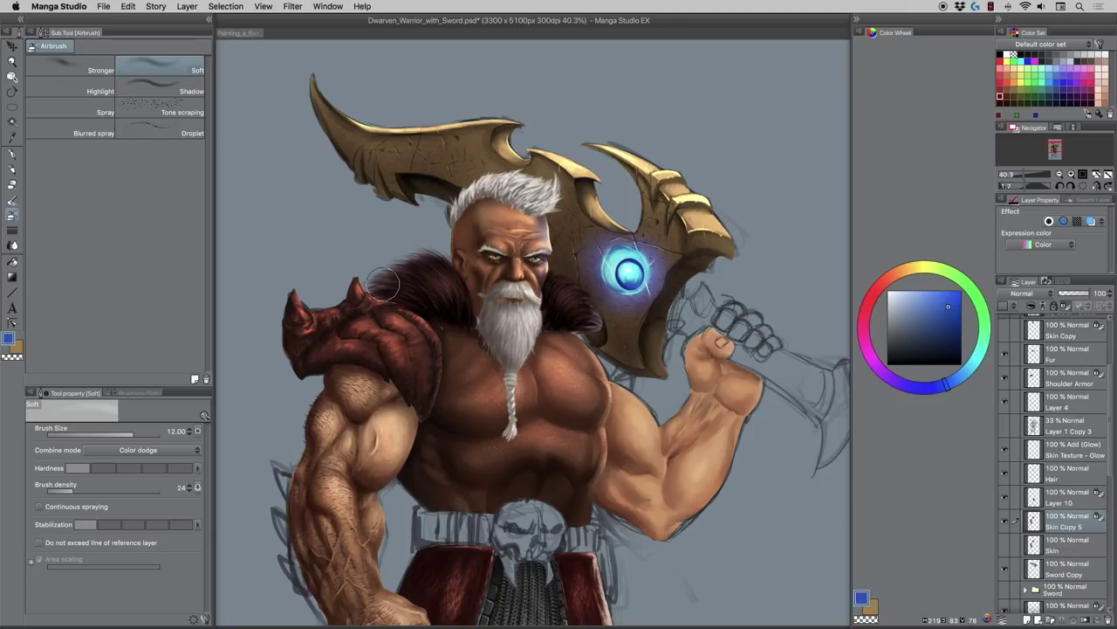
- Prepare the Soft airbrush for the Sword Copy layer with a muted reddish-orange color and the Overlay Combine mode
scroll(1107, 400, down, 3)
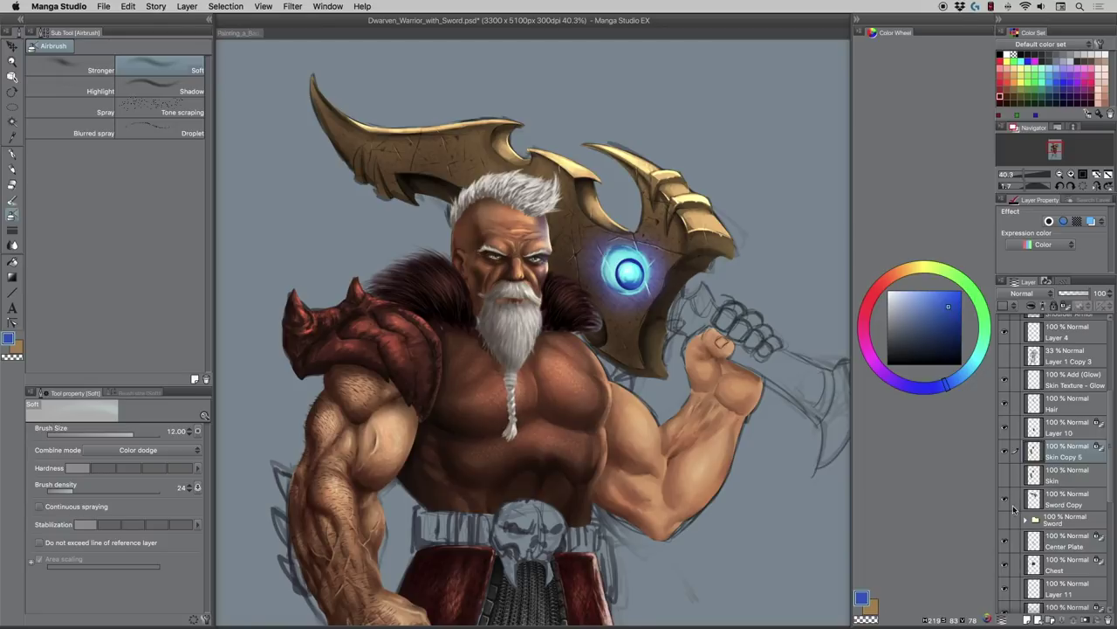
click(1052, 502)
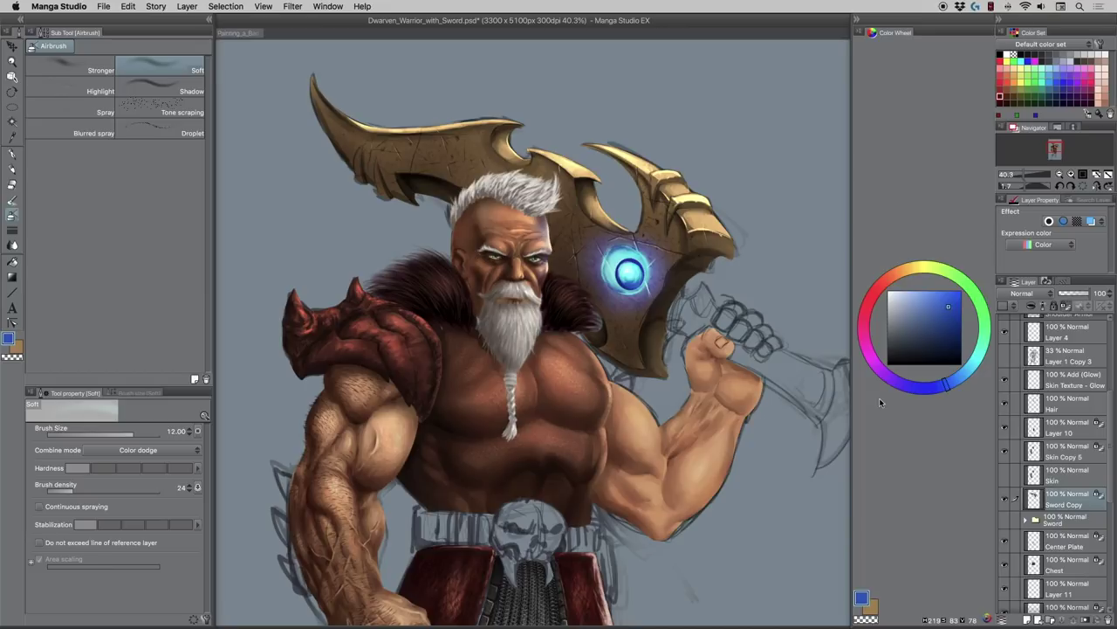
click(897, 271)
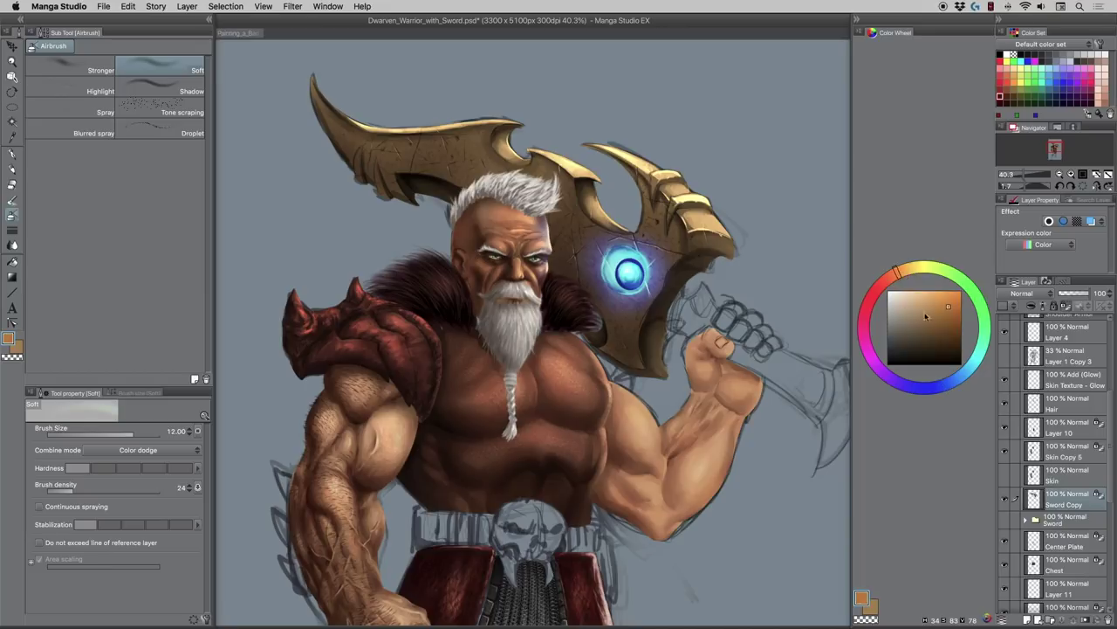
click(937, 298)
click(887, 278)
click(948, 306)
click(882, 280)
click(942, 297)
click(931, 306)
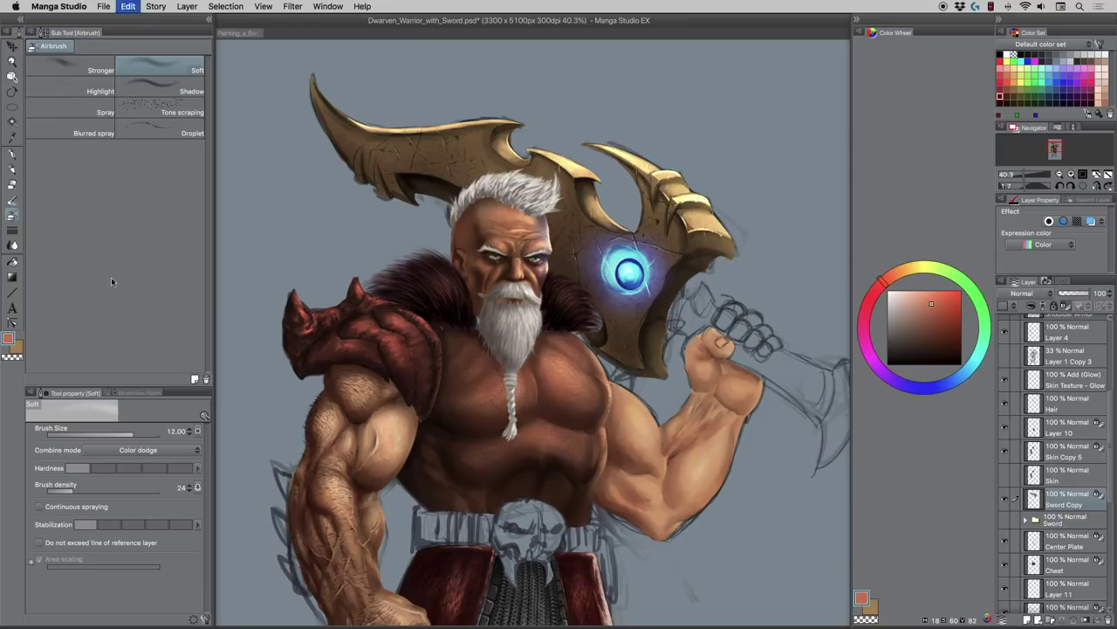
click(117, 449)
click(109, 344)
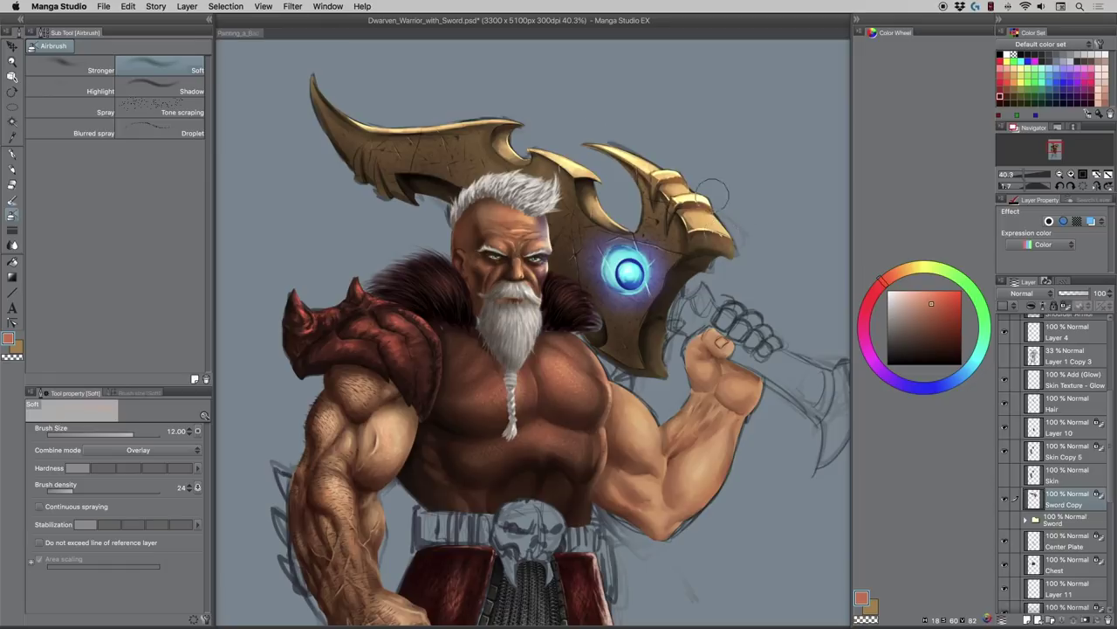
- Airbrush muted reddish-orange Overlay color over the blade's surface on the Sword Copy layer
mouse_move(407, 116)
mouse_down()
mouse_move(451, 114)
mouse_move(395, 111)
mouse_move(482, 118)
mouse_up()
drag(551, 142, 606, 203)
mouse_move(455, 111)
mouse_down()
mouse_move(364, 106)
mouse_move(478, 109)
mouse_move(487, 150)
mouse_move(460, 170)
mouse_move(614, 194)
mouse_up()
- Examine the sword's coloring at different magnifications and compare it with the Sword Copy layer hidden and shown
click(12, 62)
drag(409, 219, 389, 220)
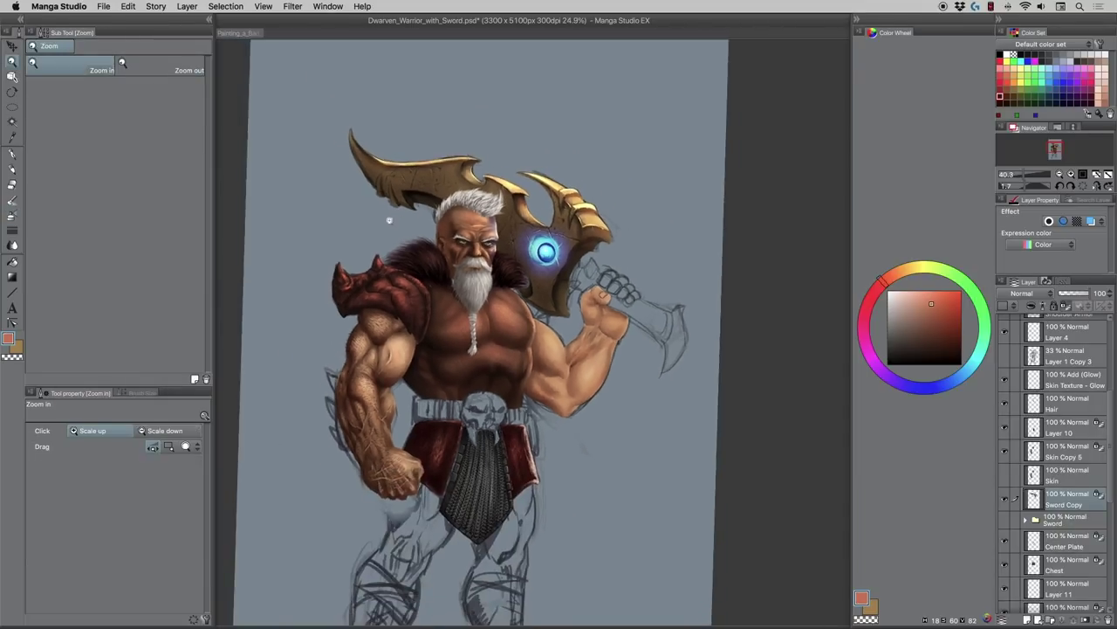
drag(412, 312, 466, 307)
click(450, 228)
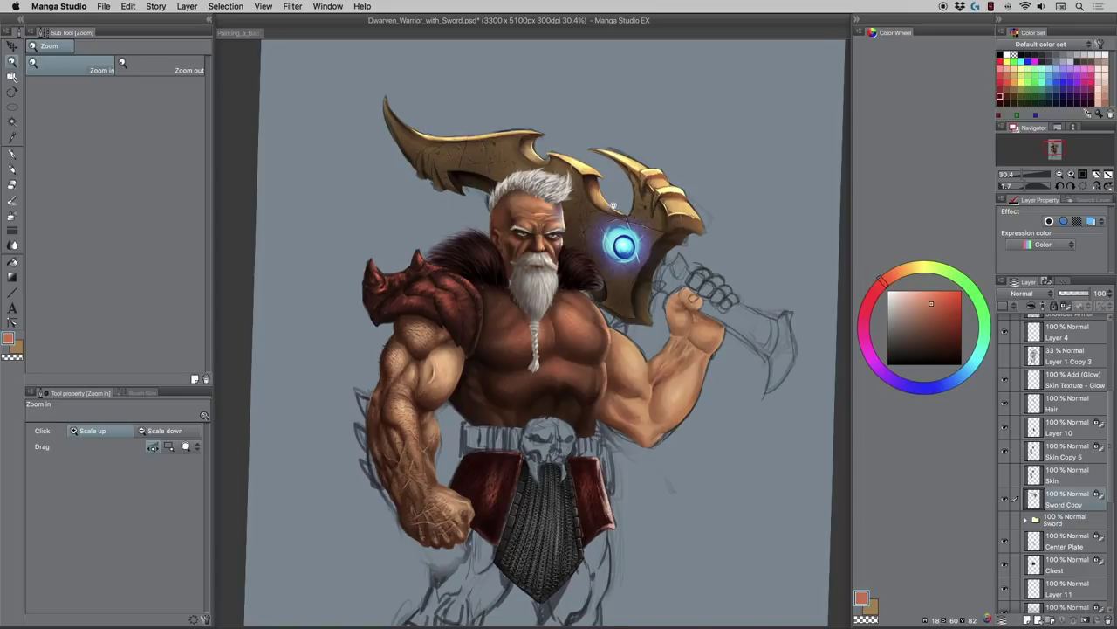
click(614, 206)
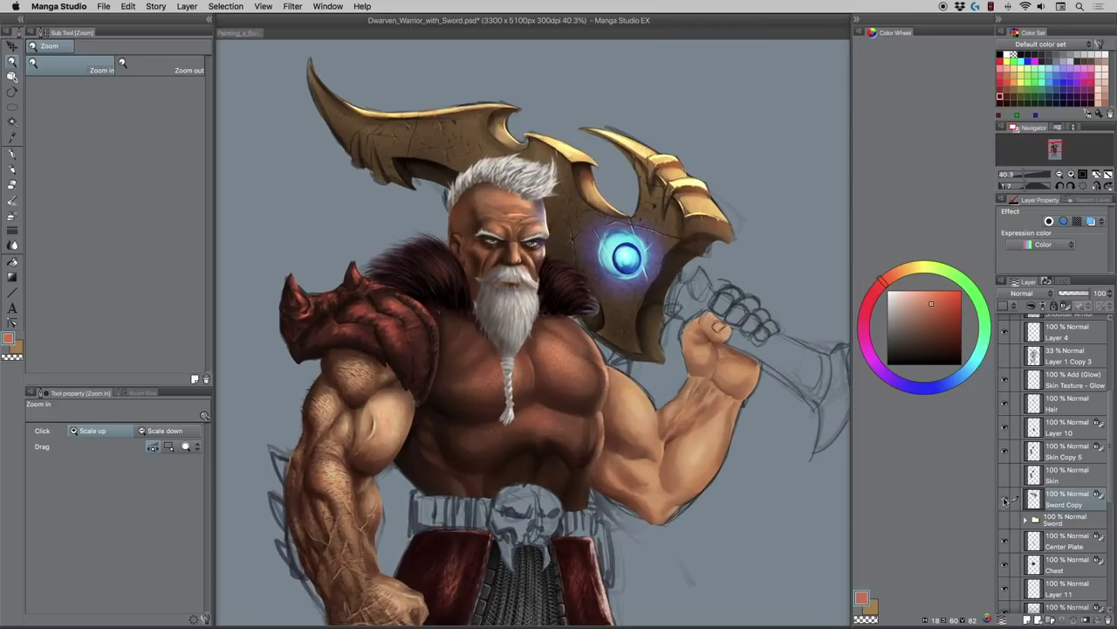
click(1005, 499)
click(1005, 498)
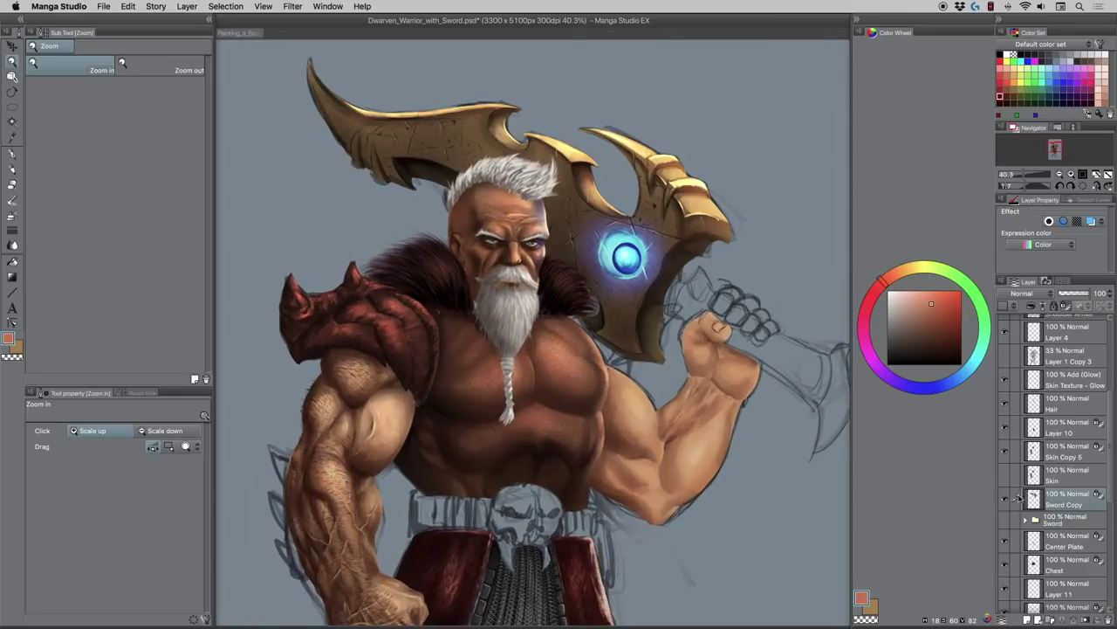
- Lasso the sword area around the glowing stone and warp it slightly with a Mesh Transformation on the Sword Copy layer
click(12, 108)
click(69, 91)
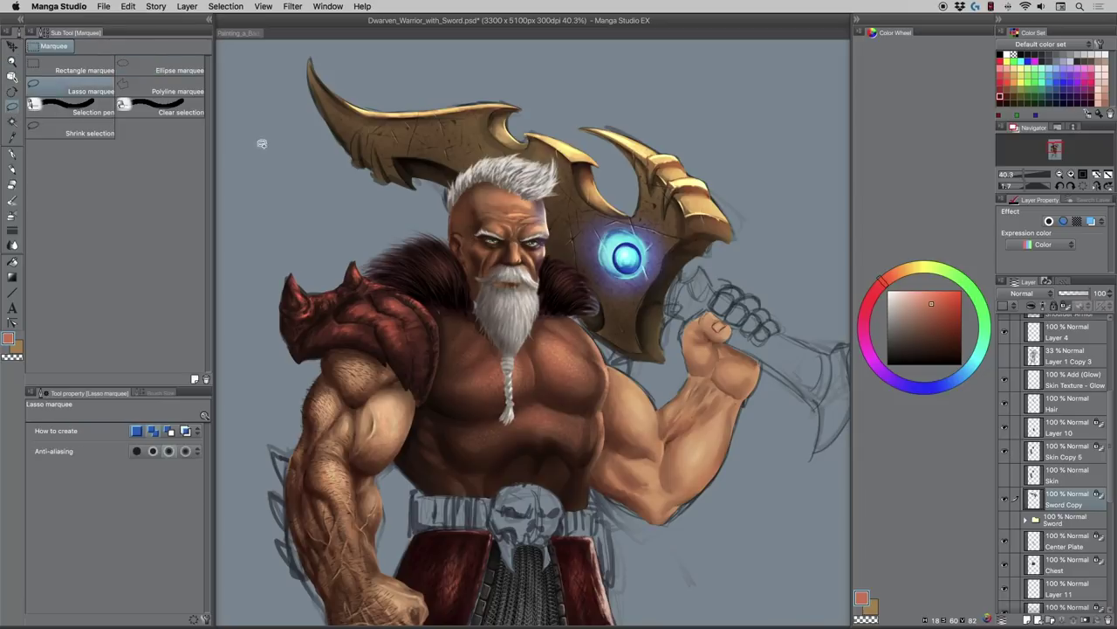
mouse_move(590, 251)
mouse_down()
mouse_move(593, 226)
mouse_move(664, 229)
mouse_move(637, 293)
mouse_move(585, 248)
mouse_up()
key(super+d)
click(128, 6)
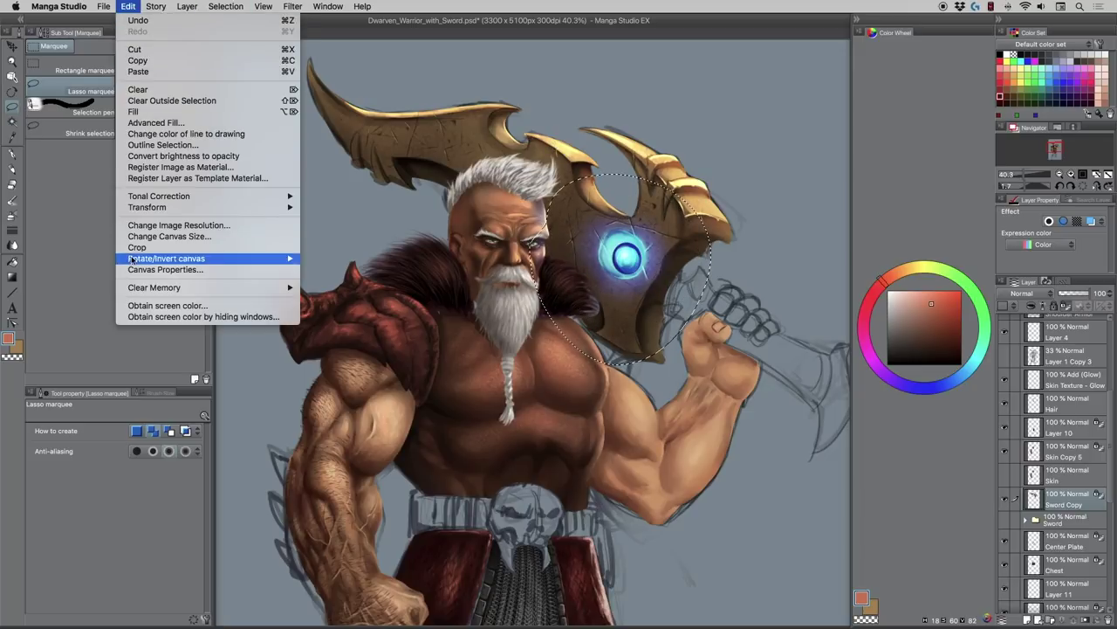
mouse_move(138, 209)
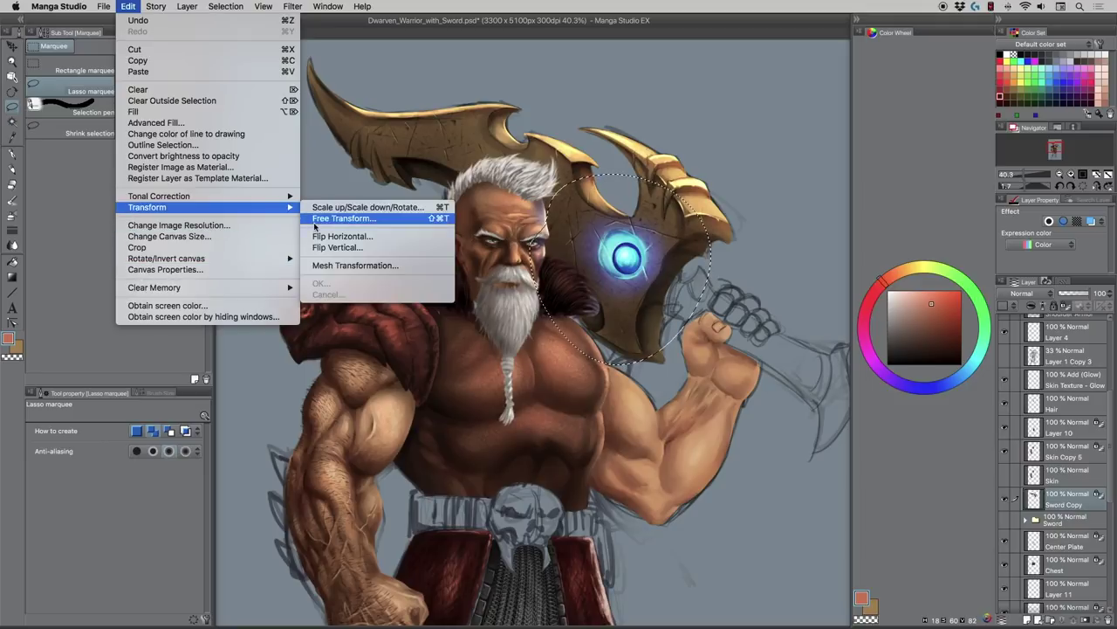
click(316, 265)
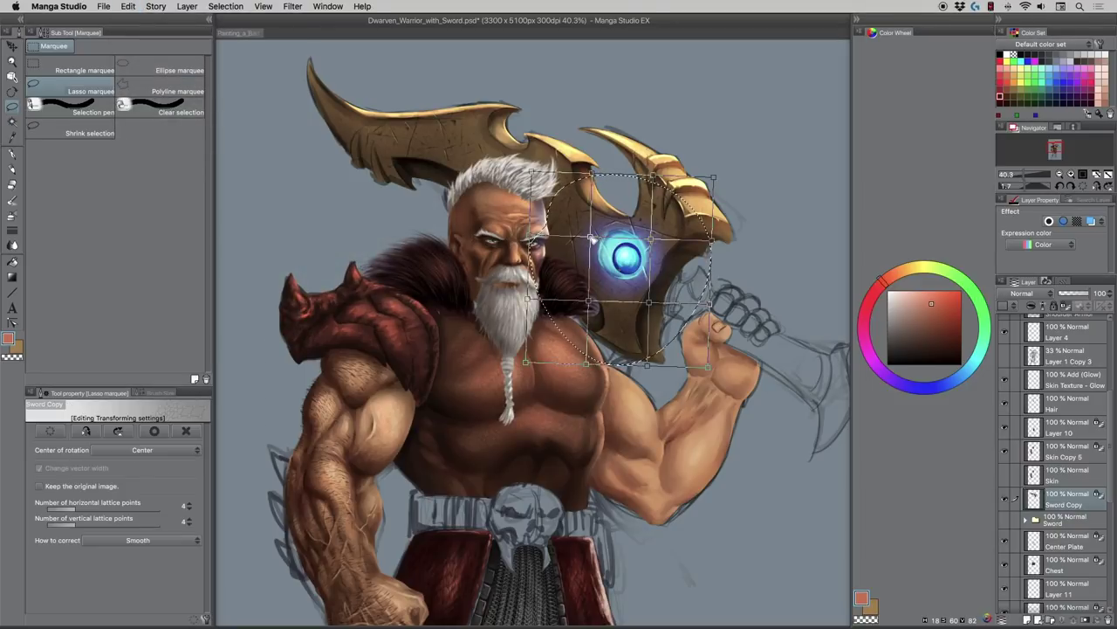
drag(594, 241, 628, 247)
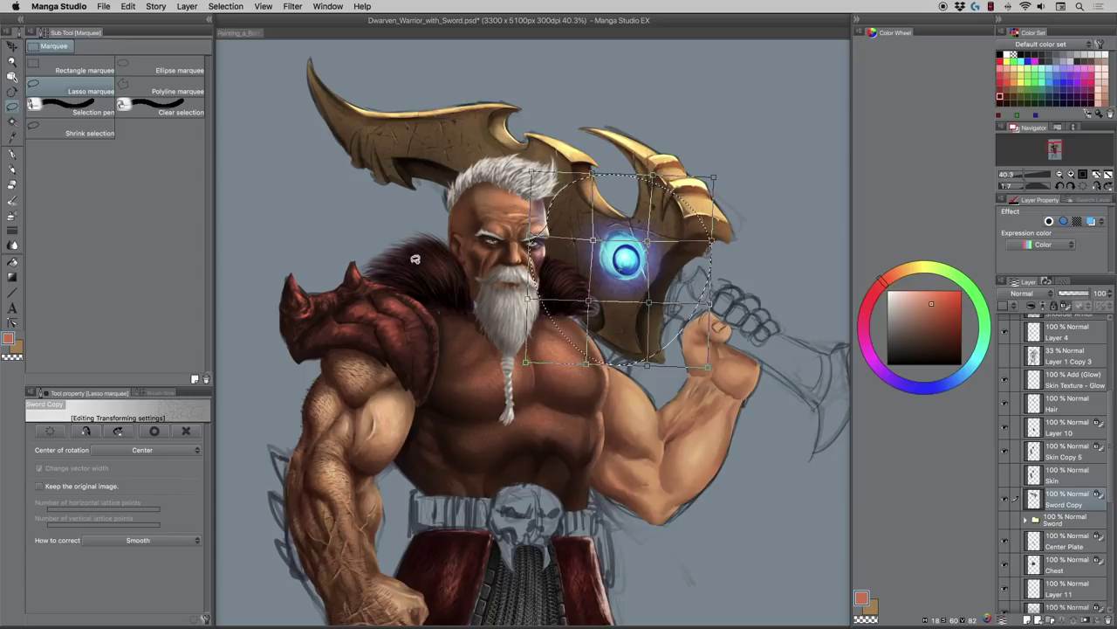
key(Return)
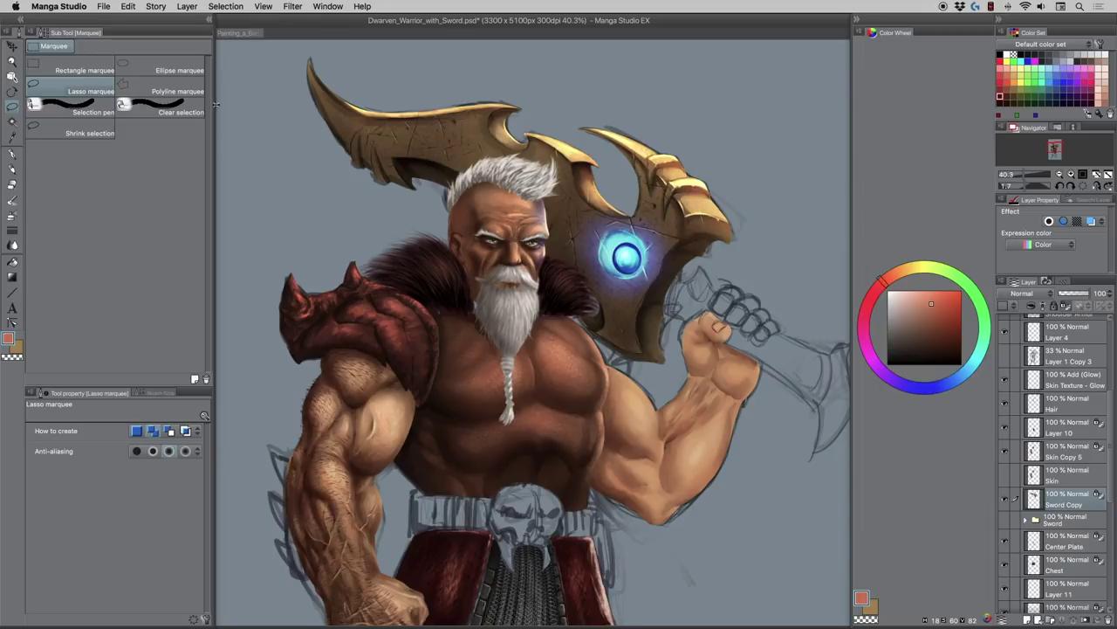
click(13, 63)
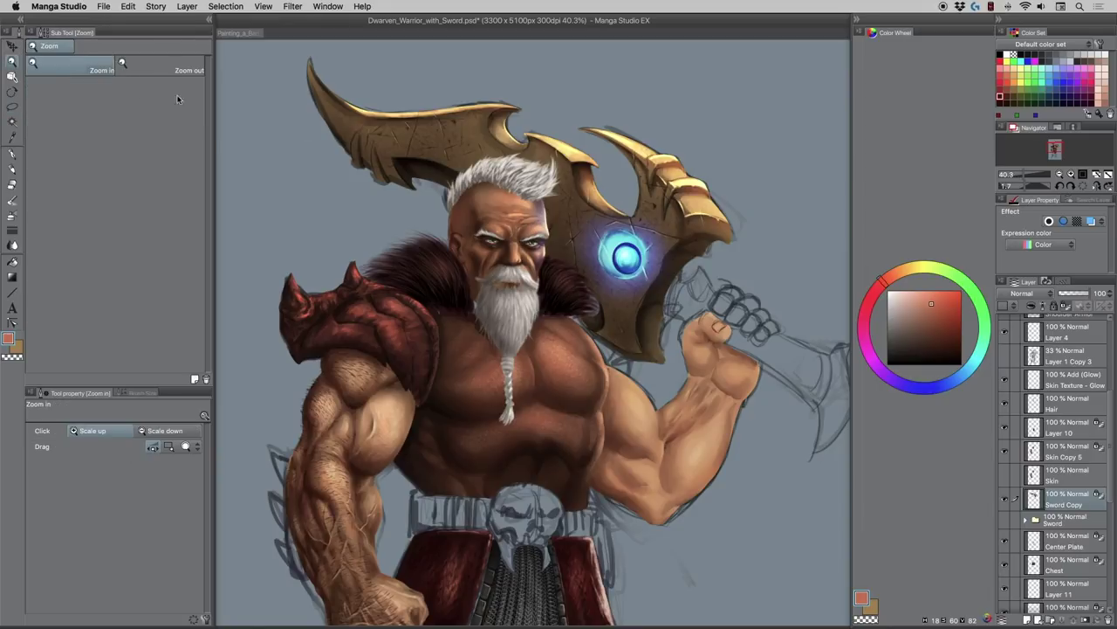
drag(489, 196, 447, 191)
click(453, 168)
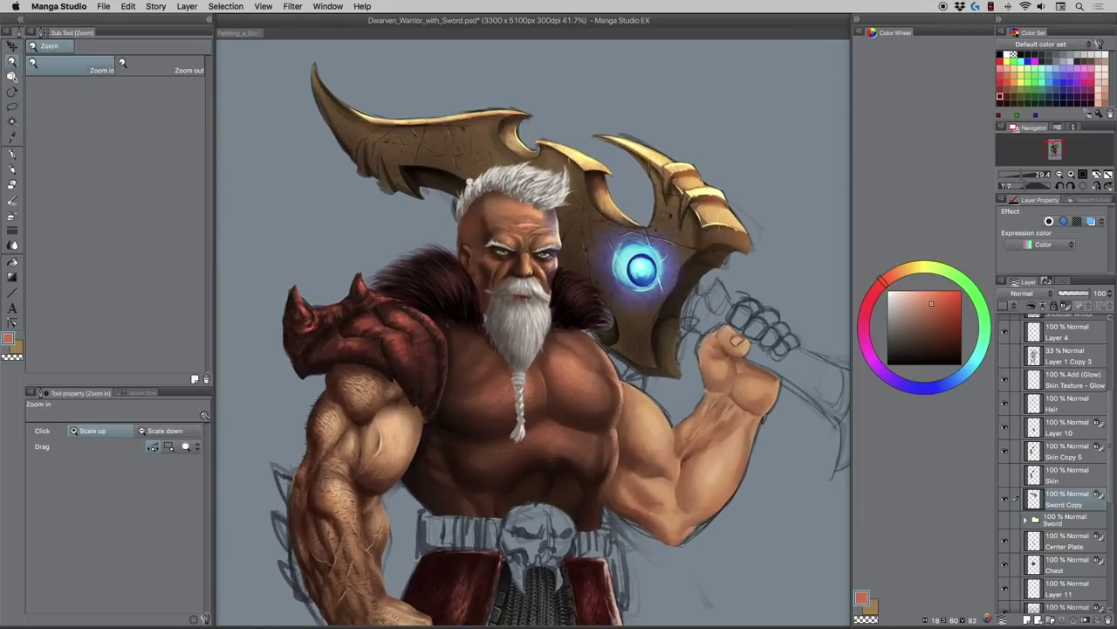